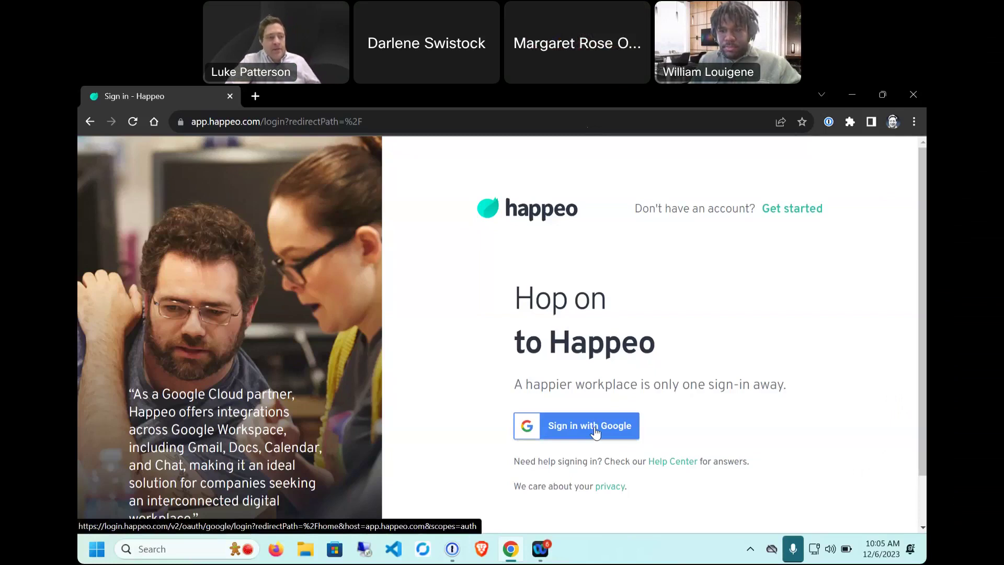
Step: Sign in to Happeo with the Google work account
left_click(595, 428)
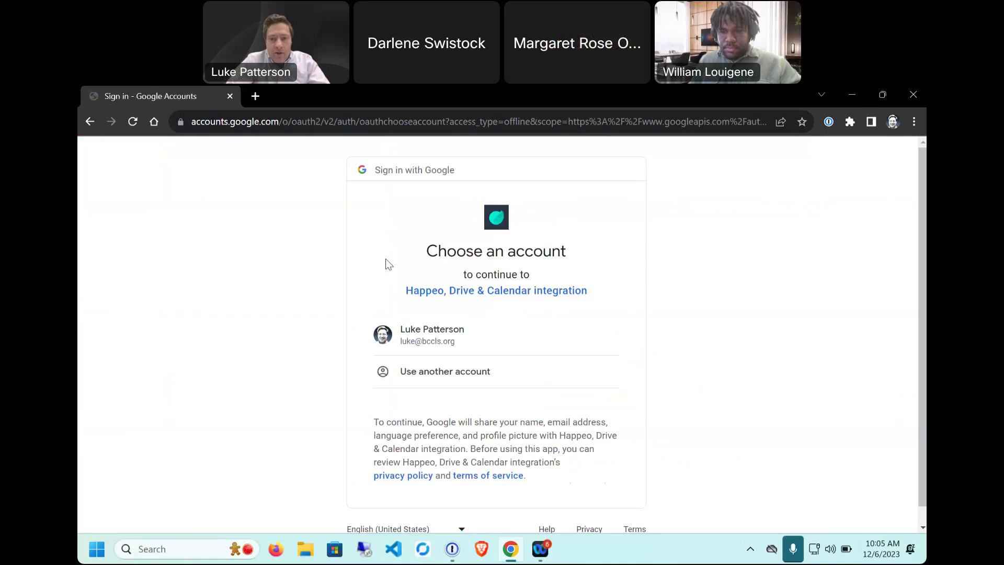
left_click(431, 334)
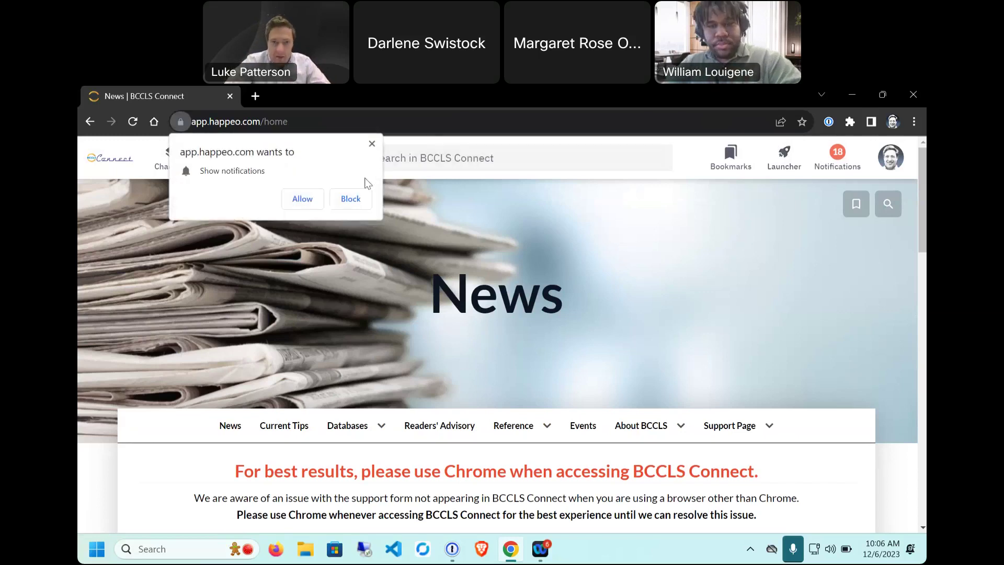
Step: Dismiss the notification request and scroll the Launcher app list down to Reports (VPN) and Simply Reports (VPN)
left_click(371, 144)
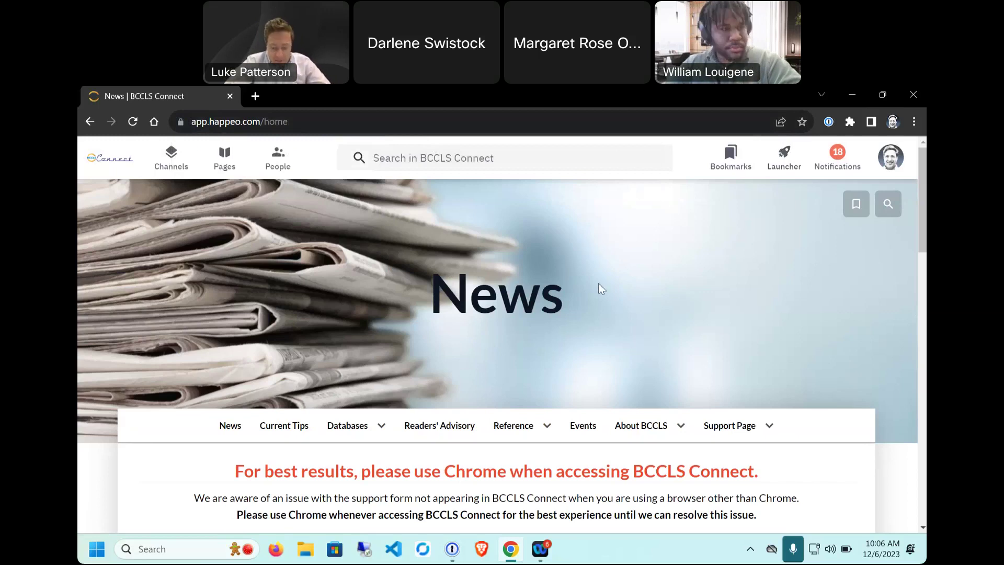
left_click(784, 155)
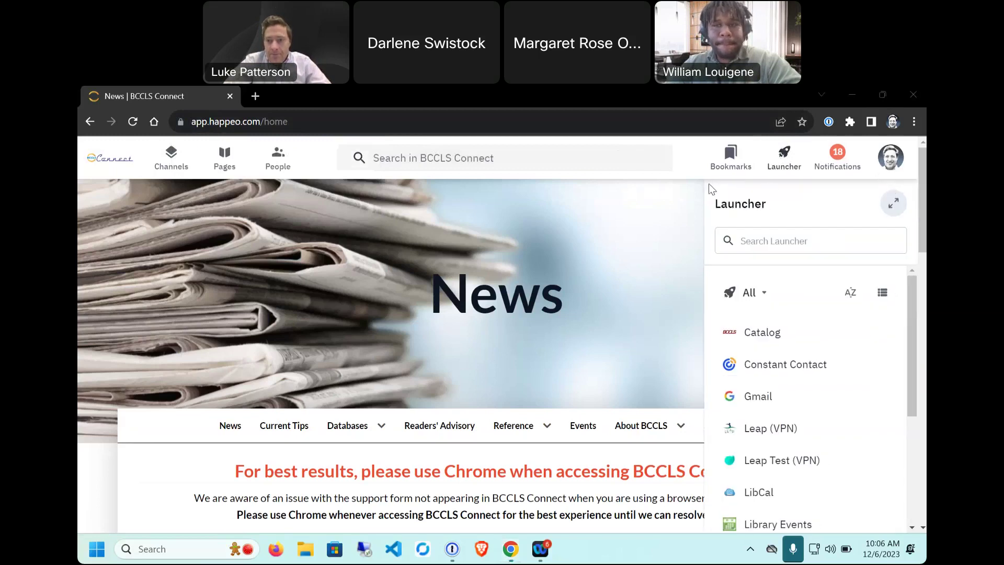
scroll(811, 421, "down", 3)
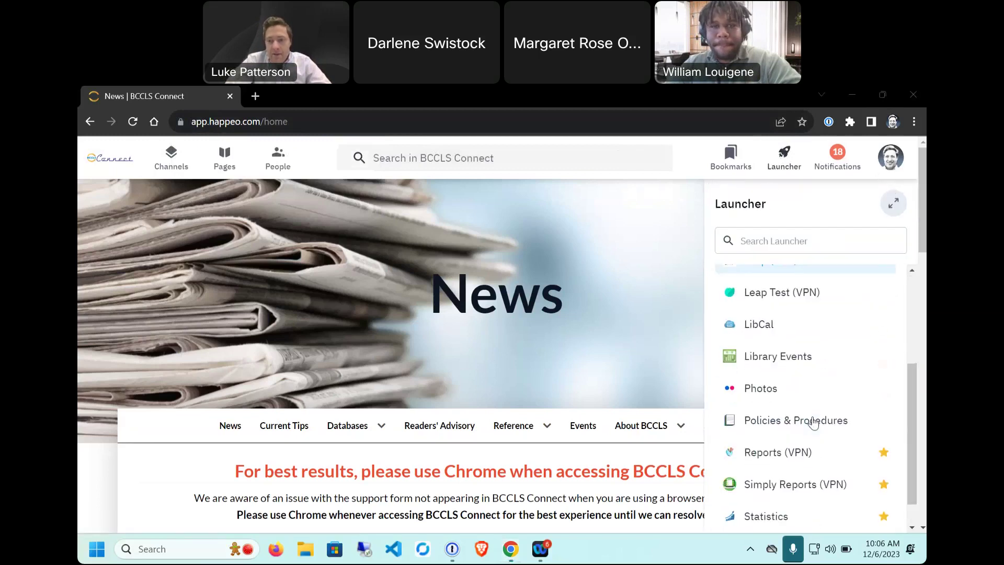
scroll(812, 421, "down", 1)
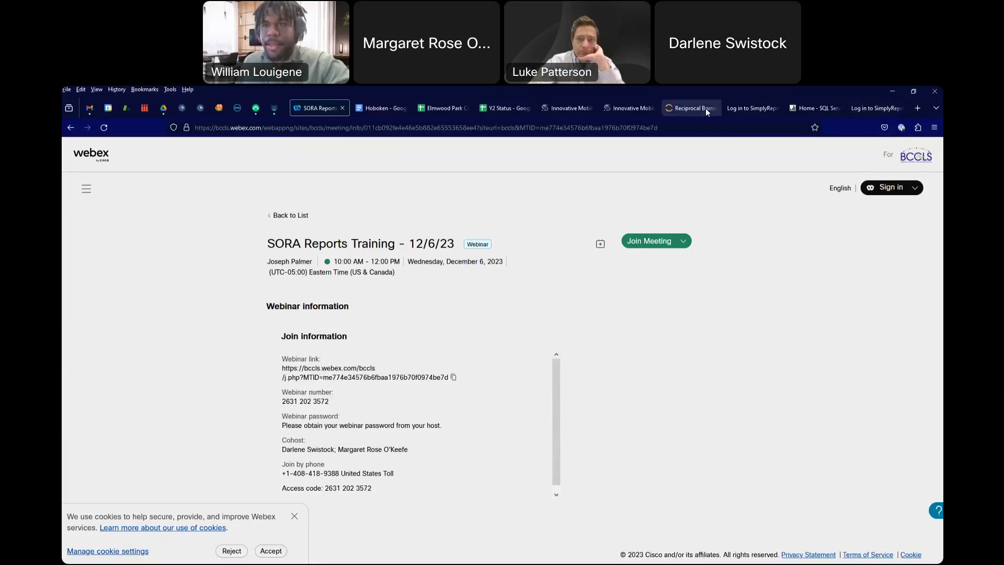
Step: In a new tab, search 'bccls connect' and open the BCCLS Connect News home page
left_click(917, 108)
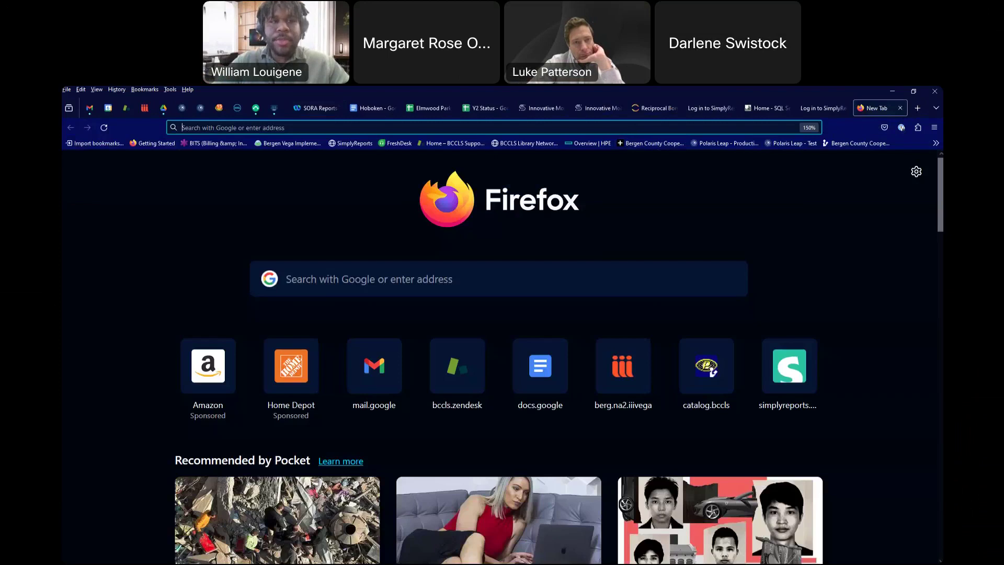
type("bccls conne")
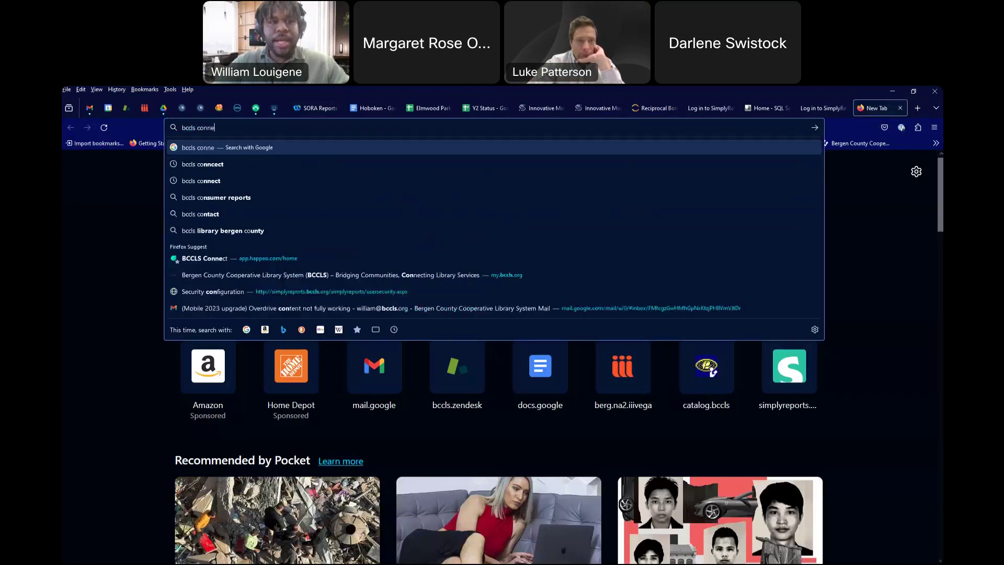
type("ct")
left_click(259, 175)
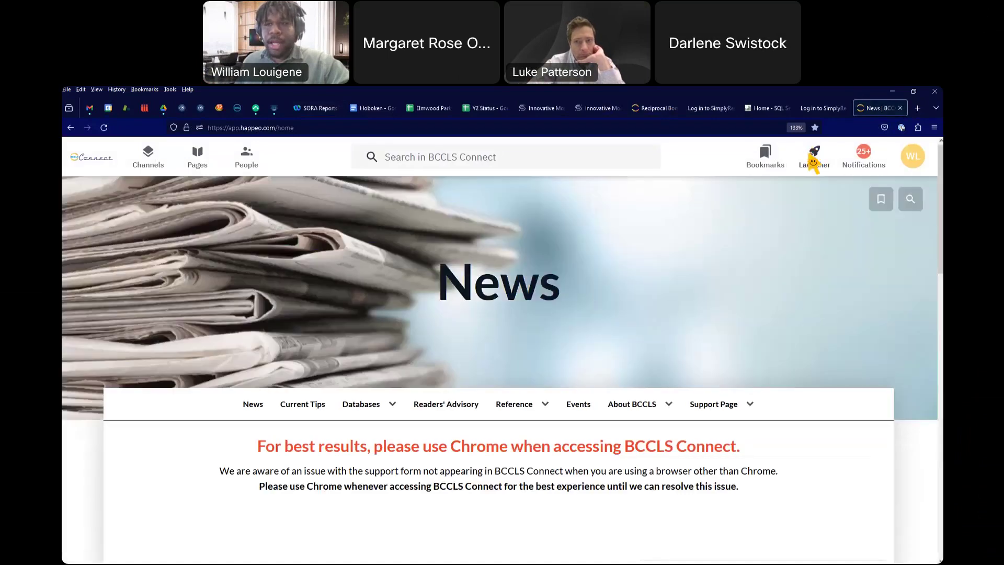
Step: Launch Reports (VPN) from the Happeo Launcher app list
left_click(813, 157)
scroll(774, 465, "down", 1)
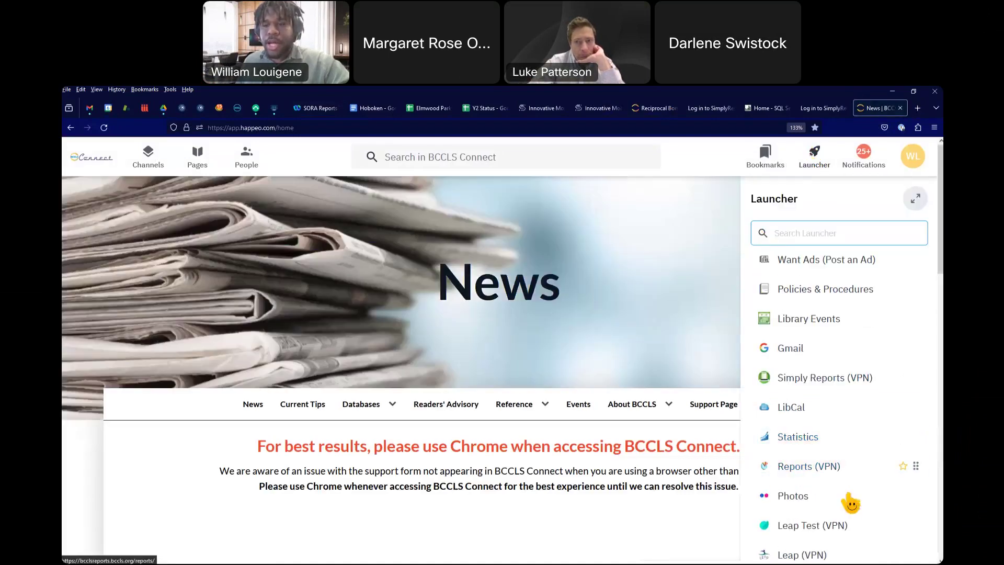
left_click(794, 468)
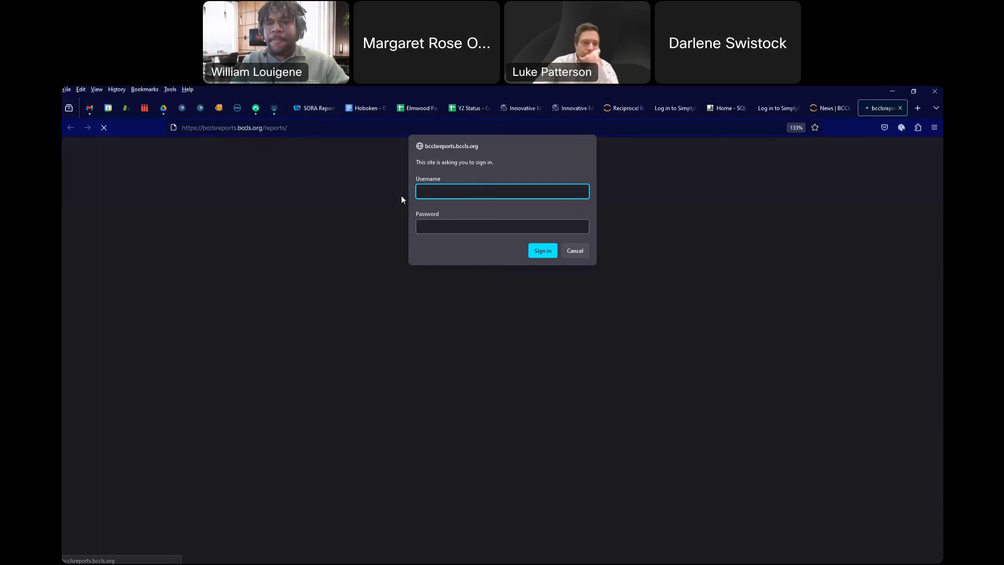
Step: Sign in to the bcclsreports site with the staff username and password
type("sora")
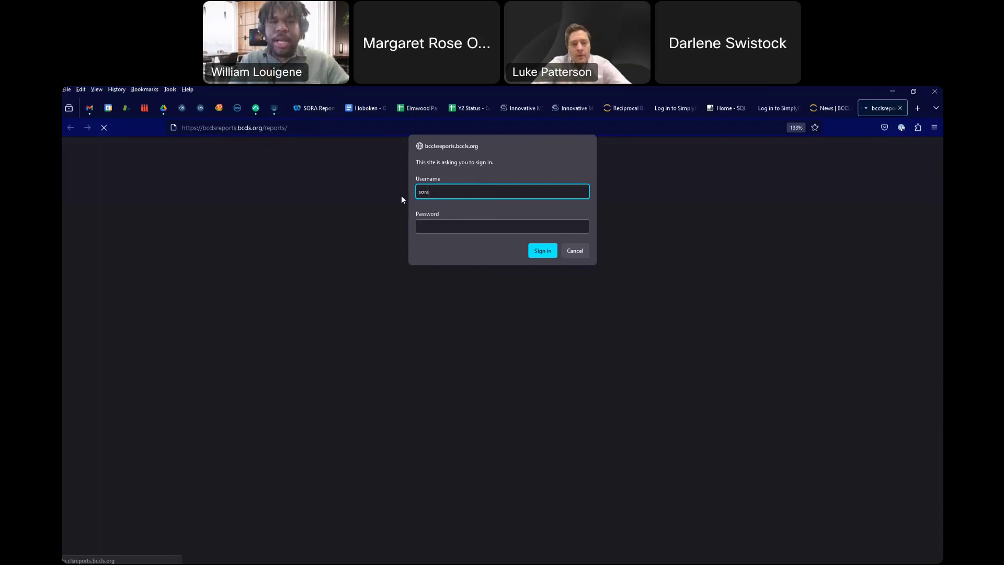
type("circ")
key("Tab")
type("*****")
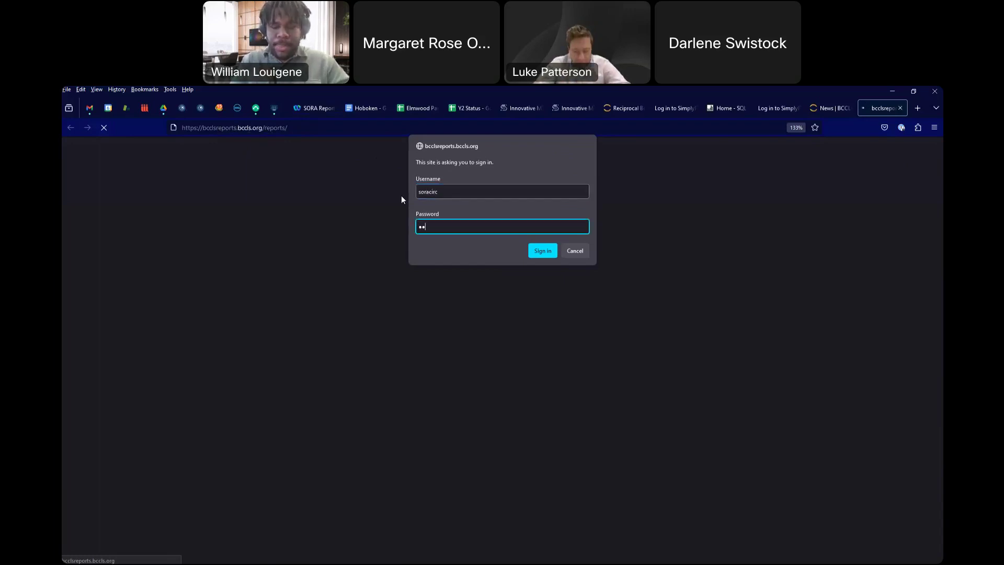
type("******")
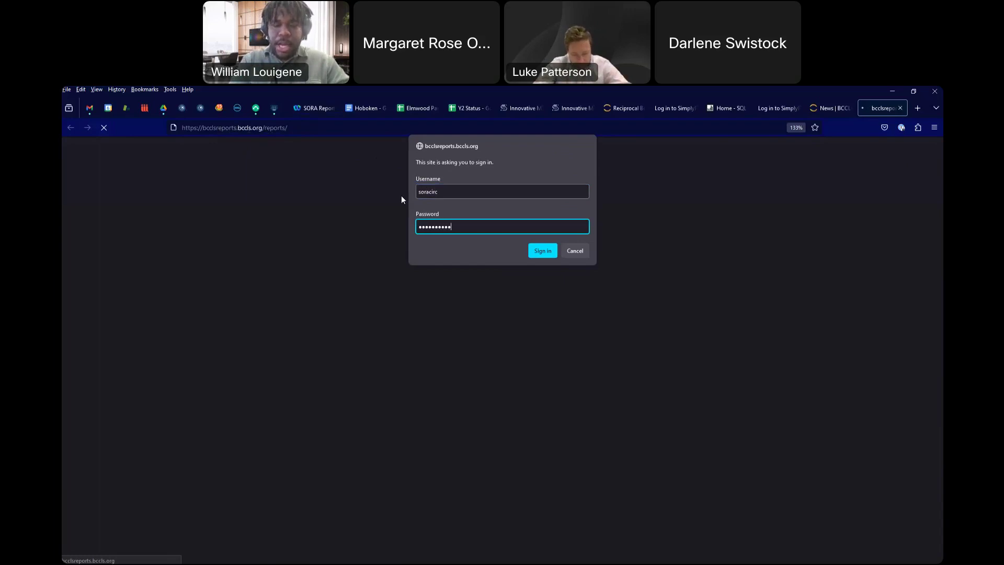
key("Return")
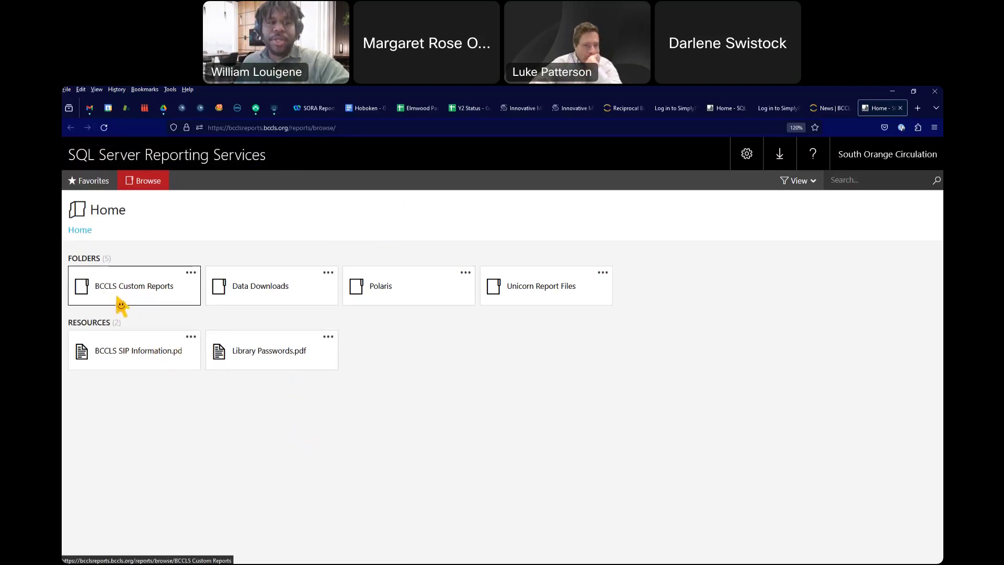
Step: Open the BCCLS Custom Reports folder from the Home page
left_click(126, 299)
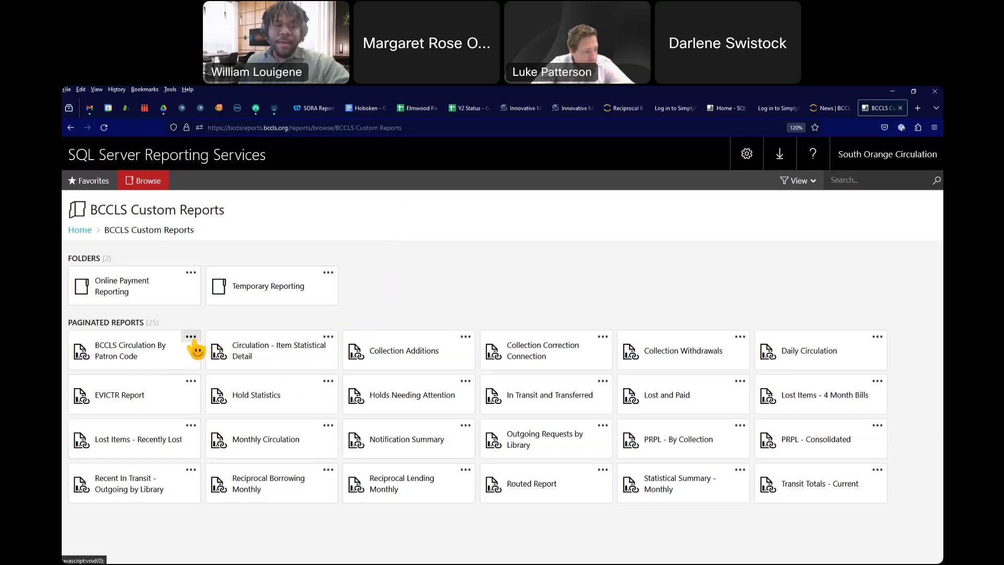
Step: Check the BCCLS Circulation By Patron Code details, then open the Lost Items - Recently Lost report
left_click(191, 339)
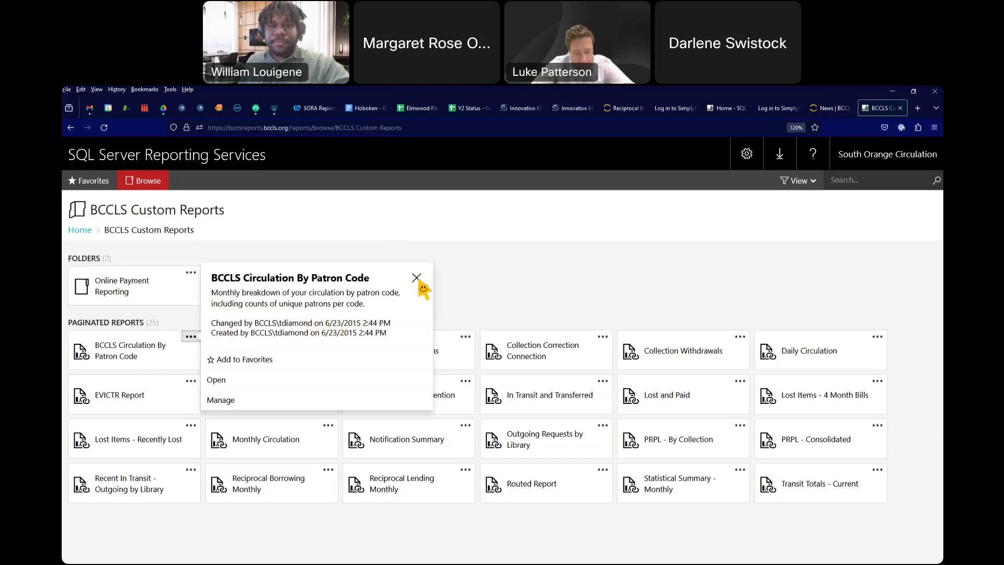
left_click(416, 278)
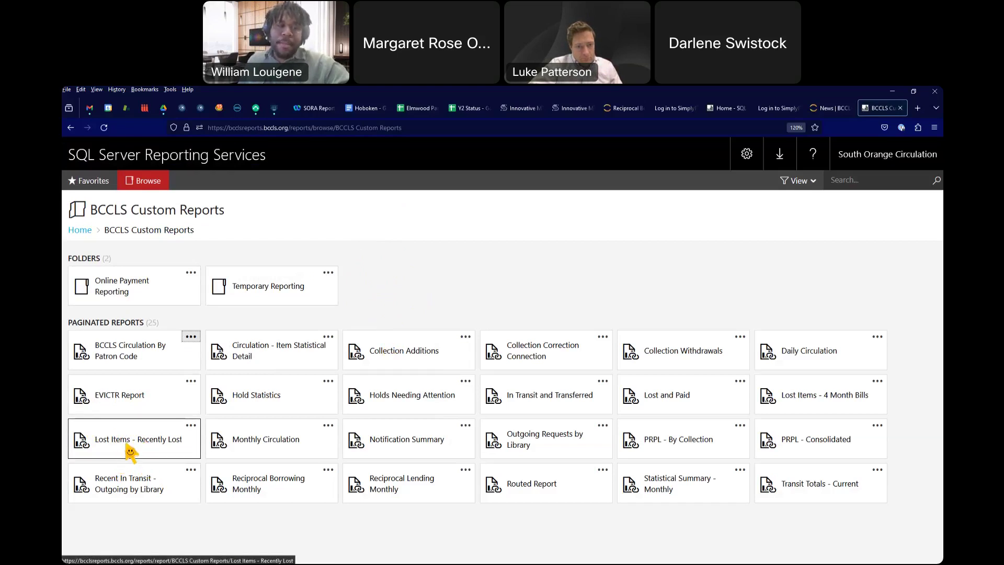
left_click(131, 452)
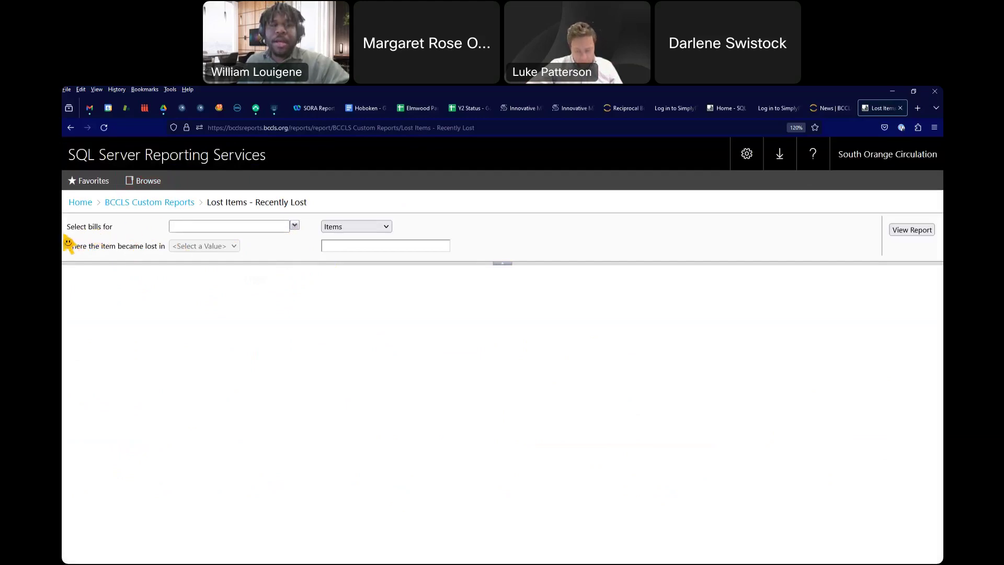
Step: Select Allendale - Lee Memorial Library and keep the report listing Items
left_click(295, 225)
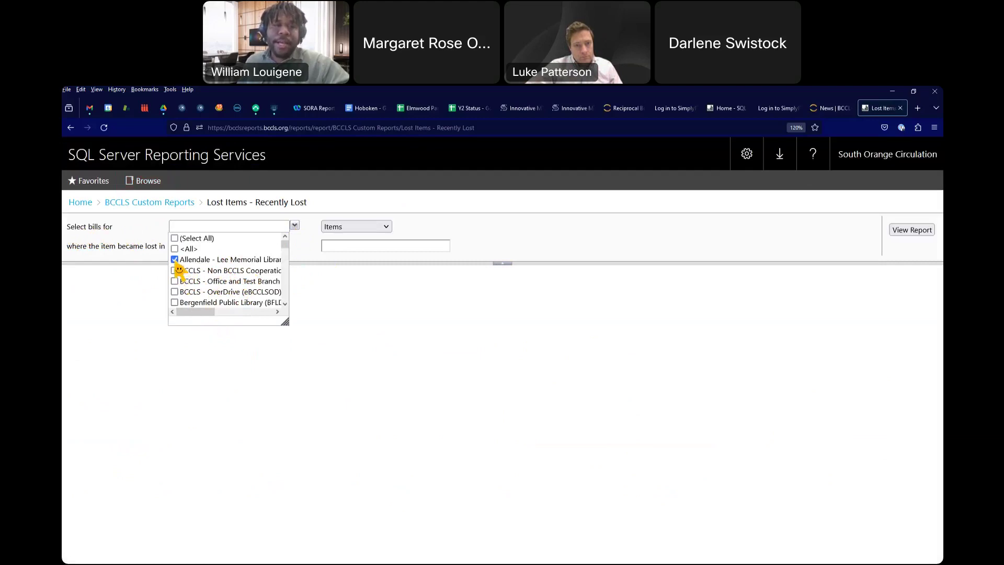
left_click(130, 296)
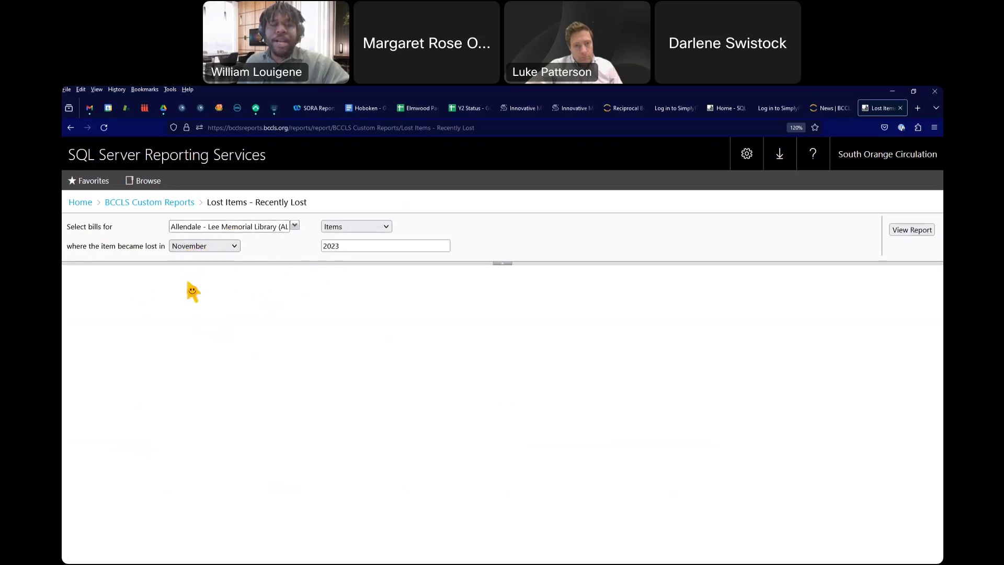
left_click(356, 230)
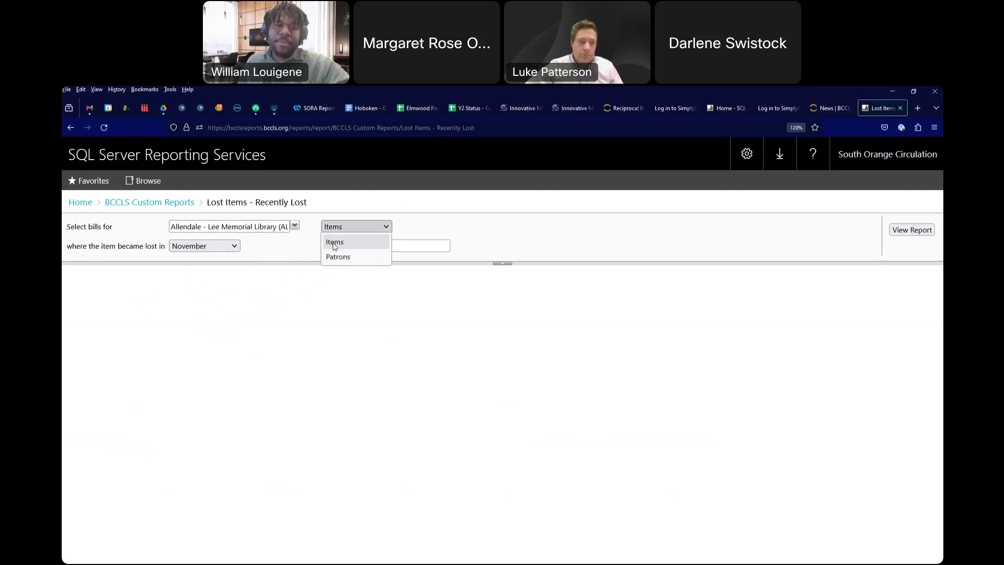
left_click(334, 242)
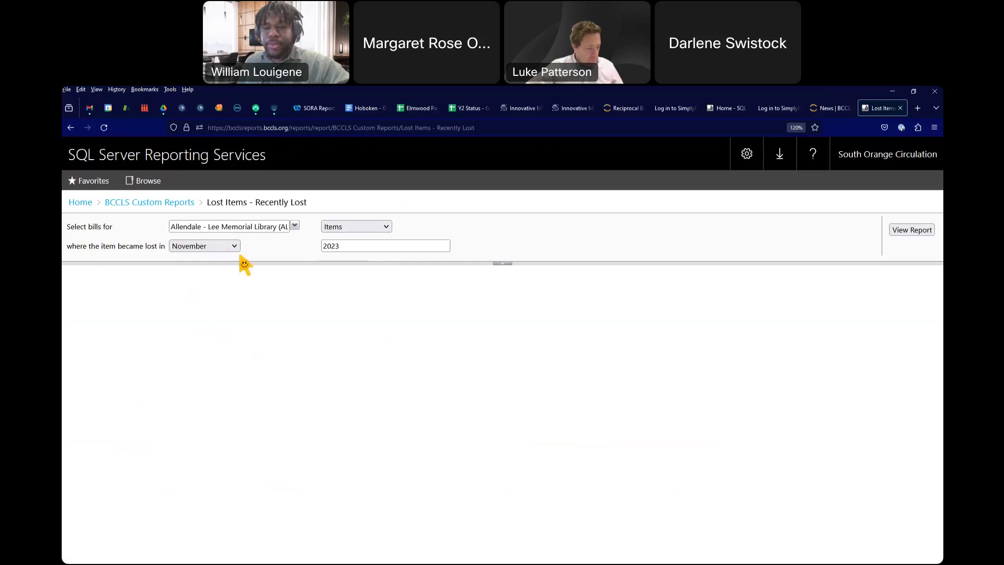
Step: Set the lost-in month to February and run the report
left_click(230, 248)
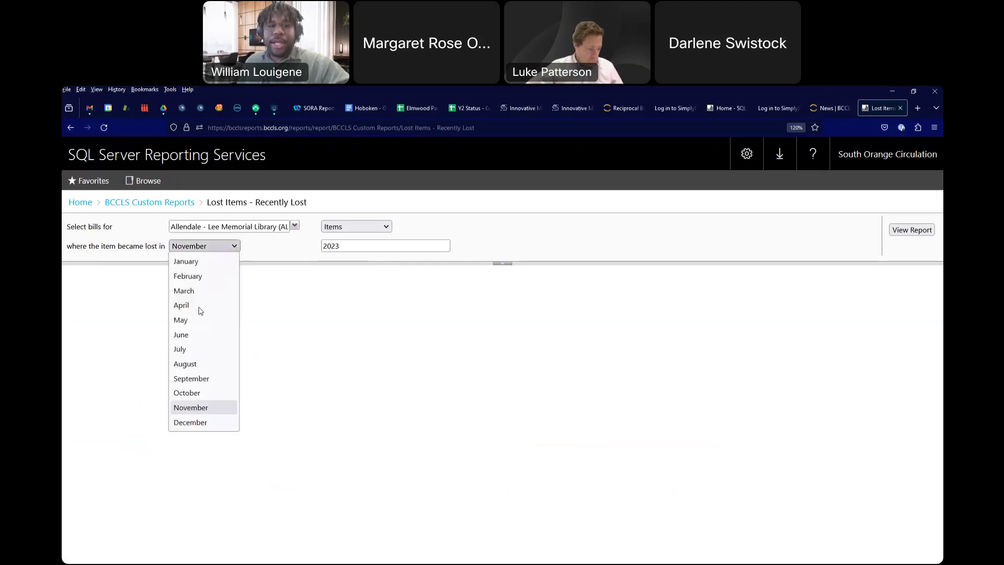
left_click(190, 423)
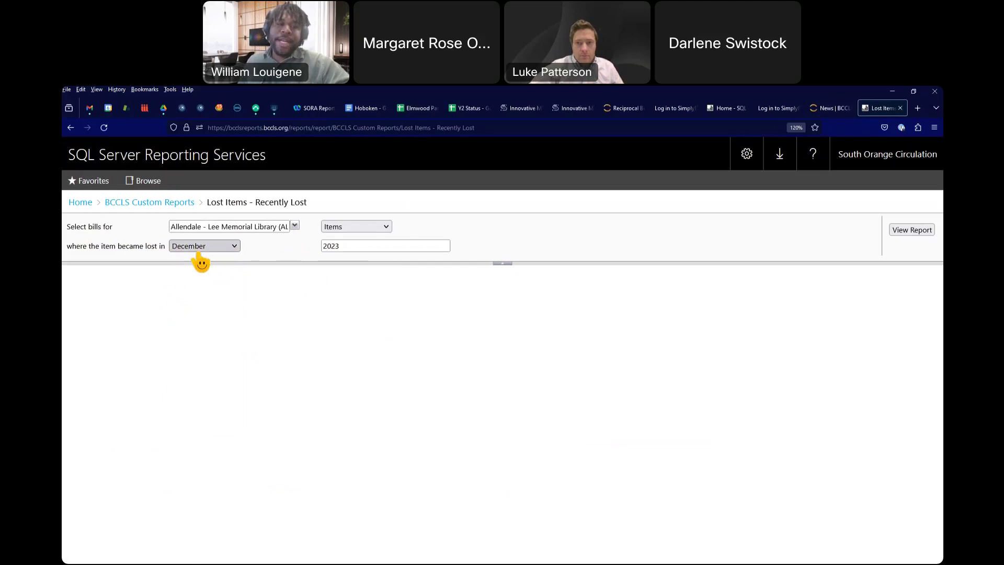
left_click(198, 251)
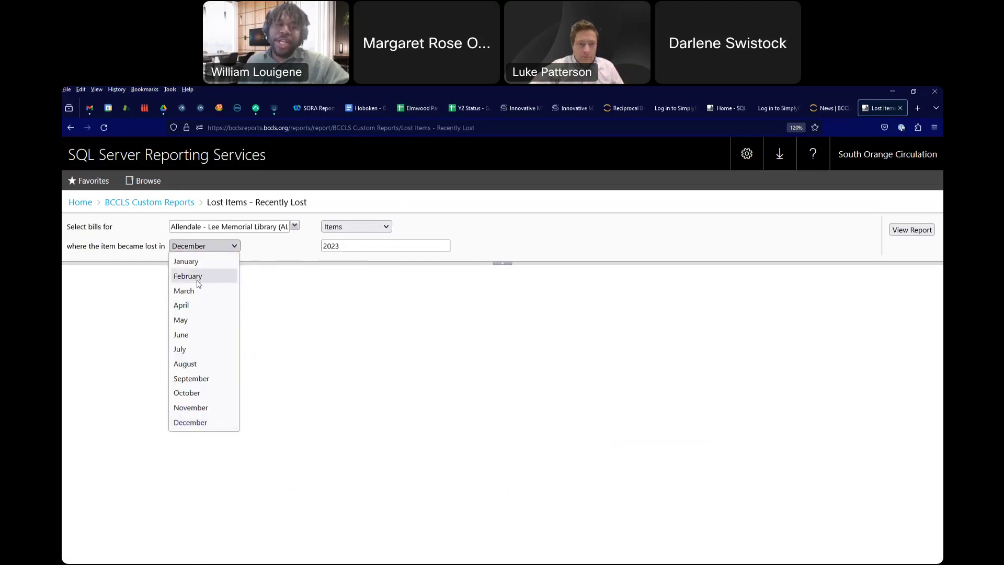
left_click(200, 277)
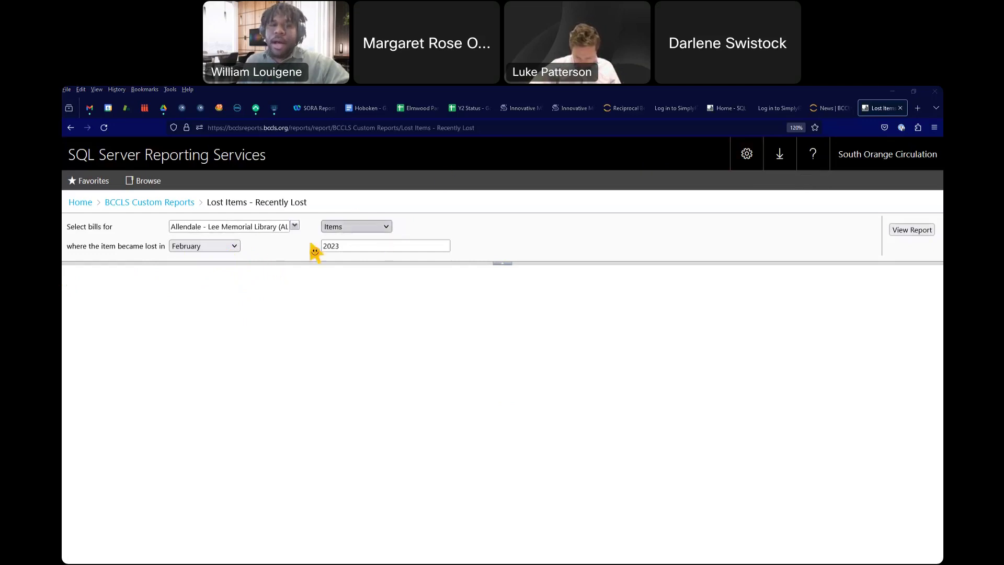
left_click(905, 230)
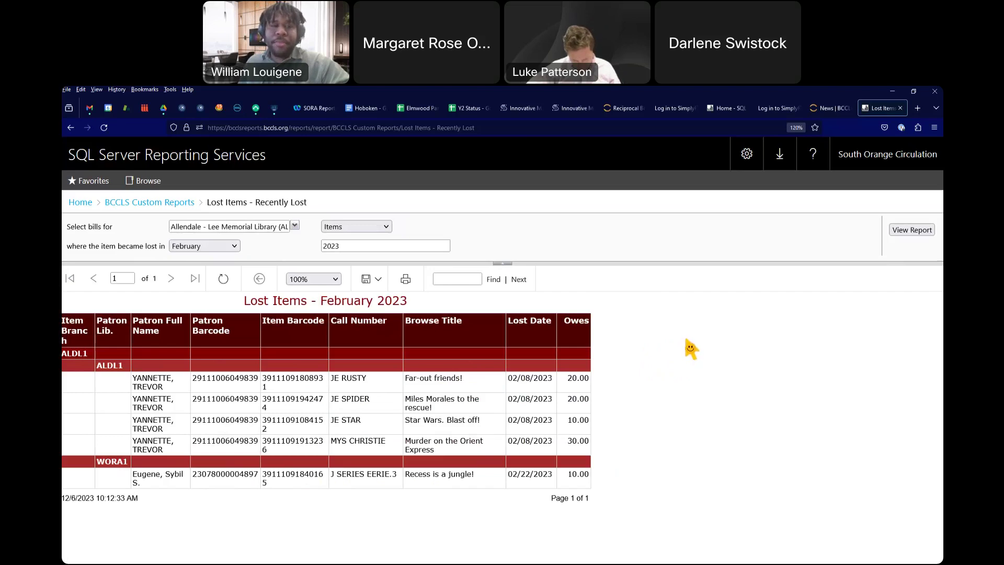
Step: Switch the lost-in month to January
left_click(224, 247)
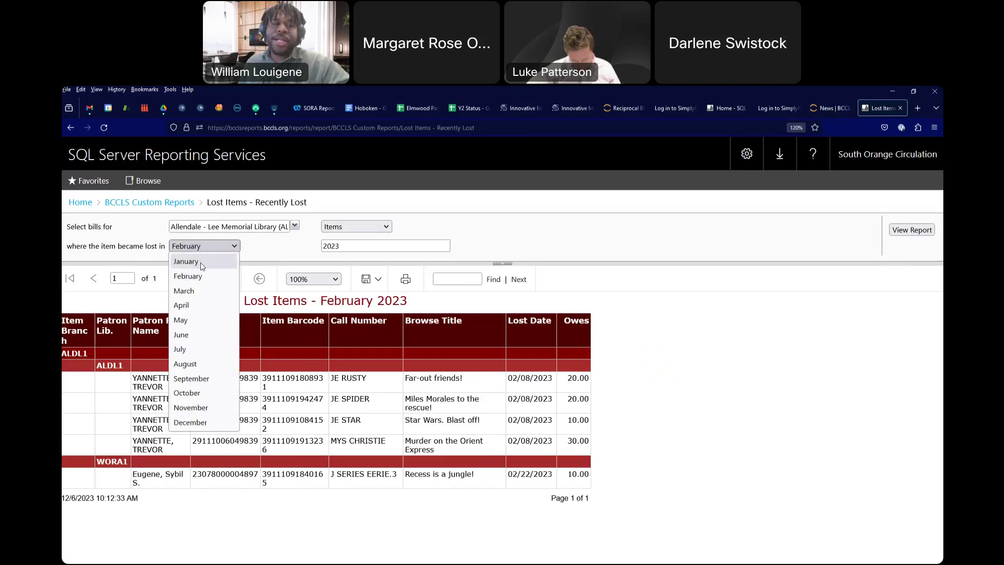
left_click(201, 265)
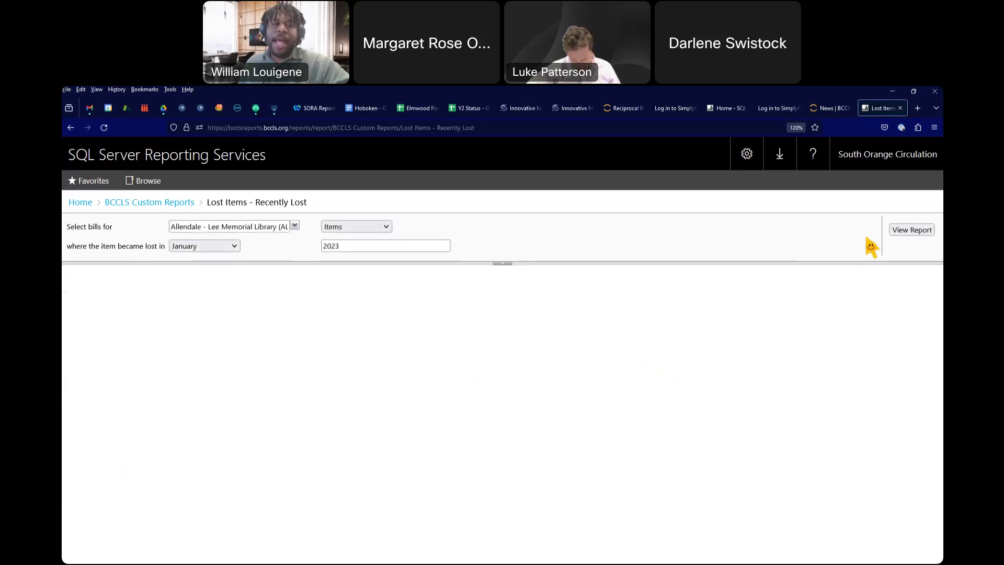
Step: Run the report for January 2023, then switch back to February and rerun it
left_click(896, 235)
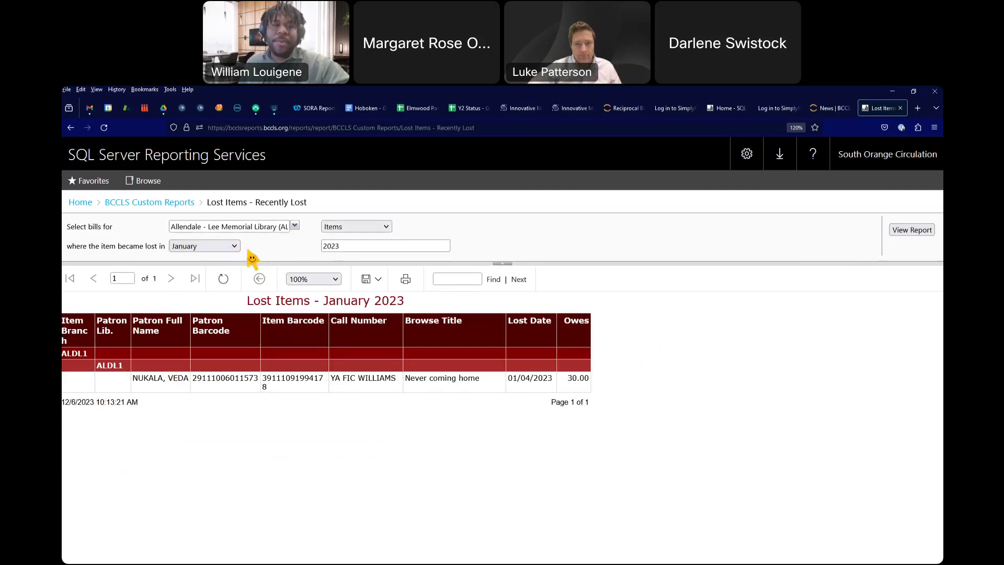
left_click(226, 246)
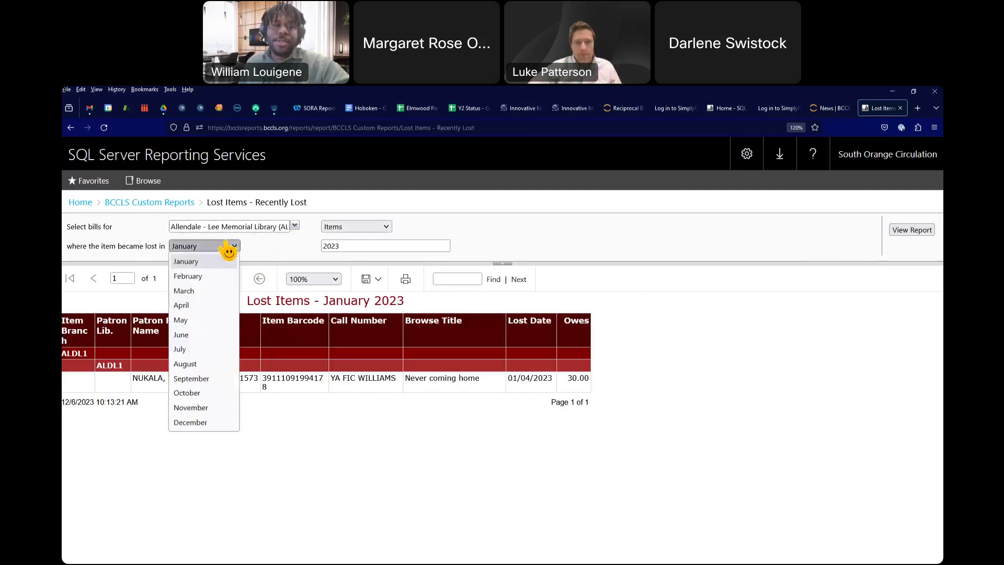
left_click(214, 276)
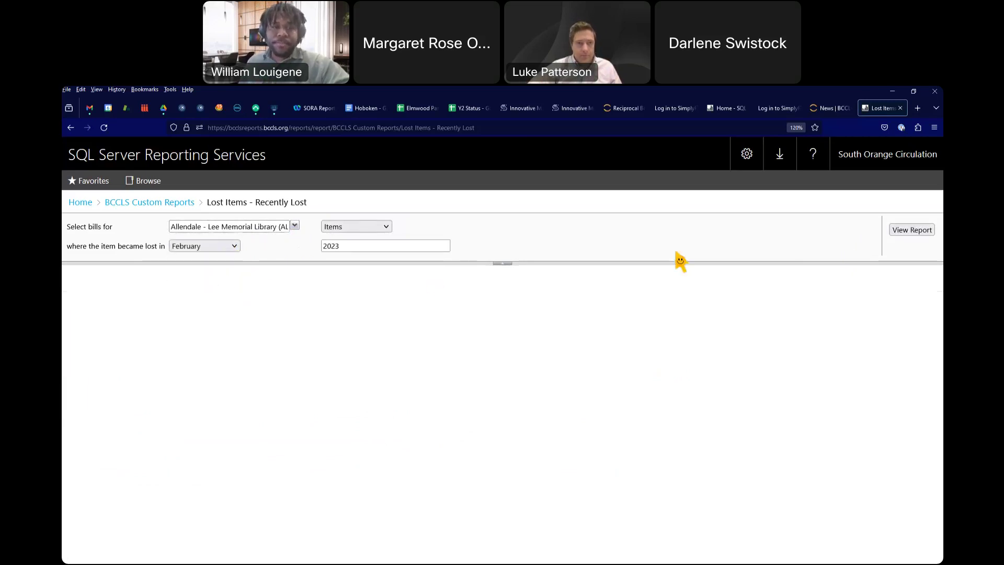
left_click(908, 235)
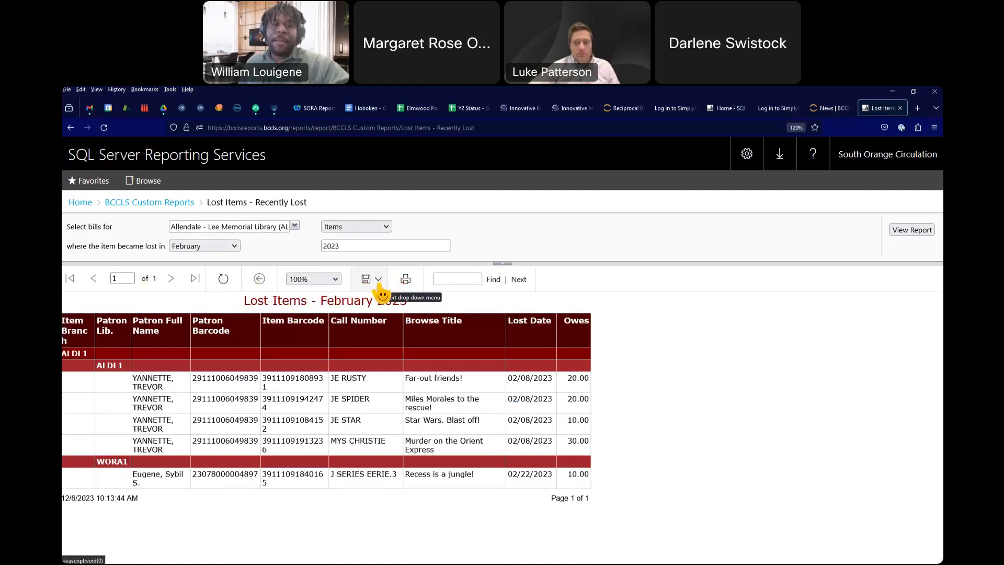
Step: Export the February 2023 lost items report to Excel as Lost Items - Recently Lost(1).xlsx
left_click(379, 280)
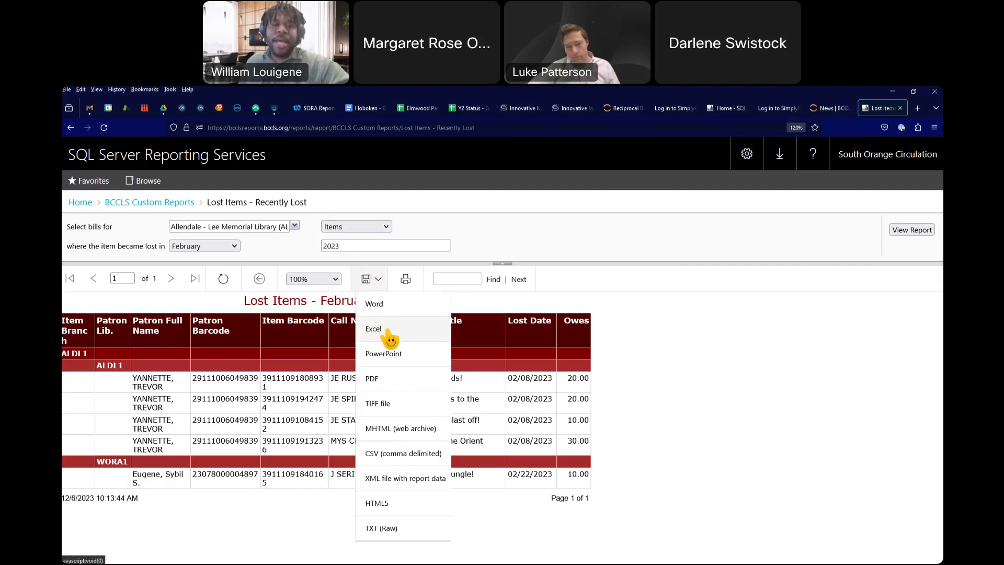
left_click(387, 333)
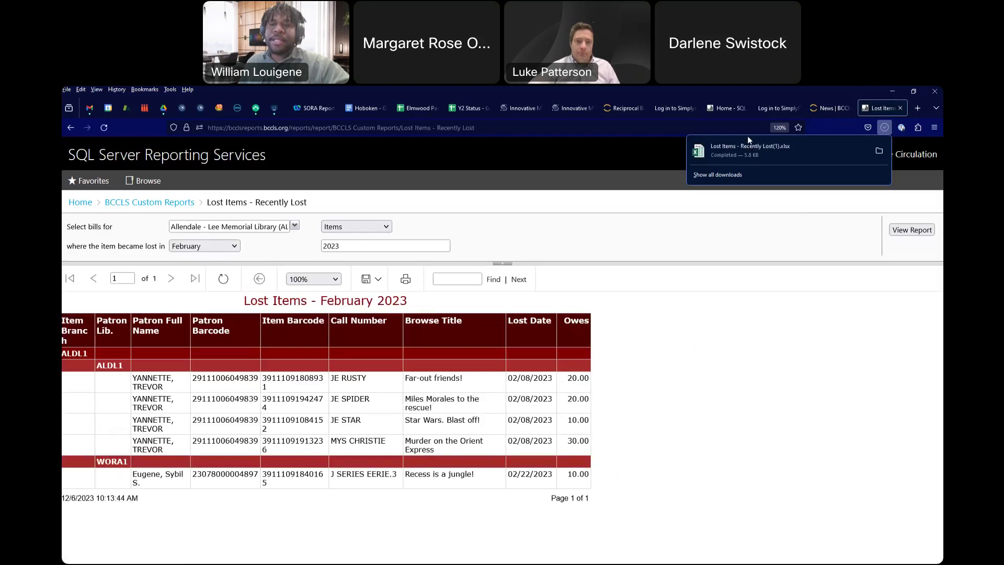
left_click(748, 138)
left_click(883, 129)
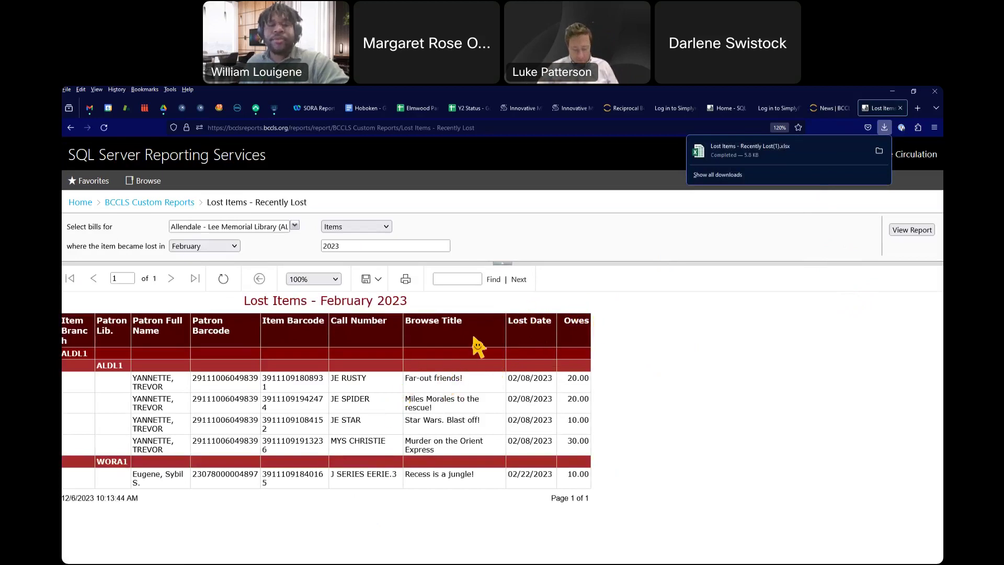
left_click(858, 304)
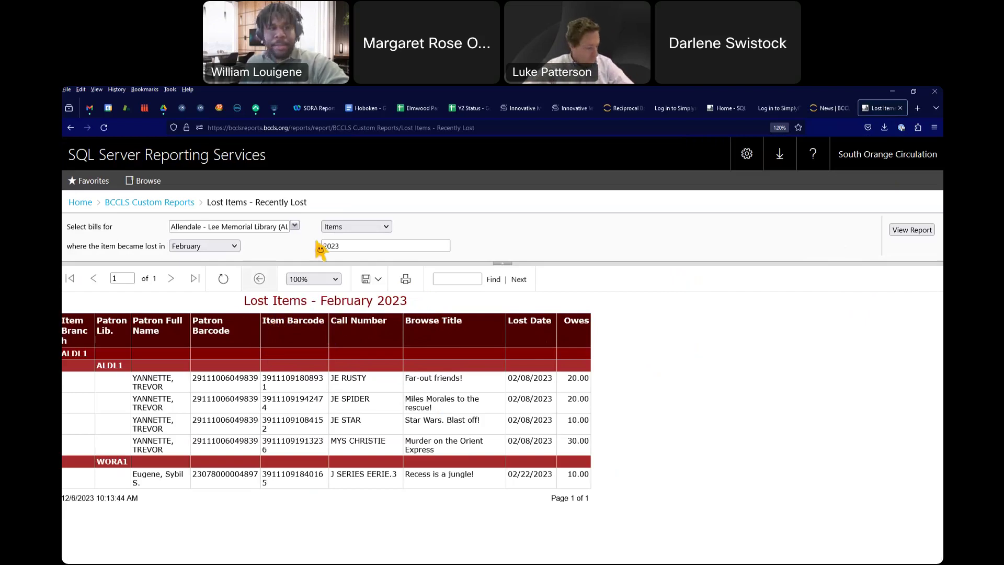
Step: Return to BCCLS Custom Reports and view the Lost Items - Recently Lost report details
left_click(168, 205)
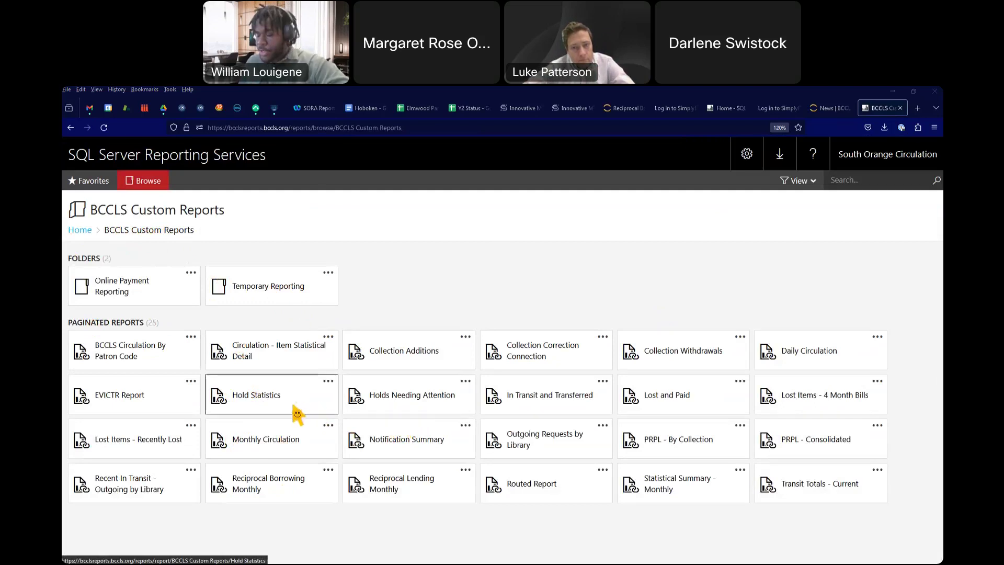
left_click(191, 426)
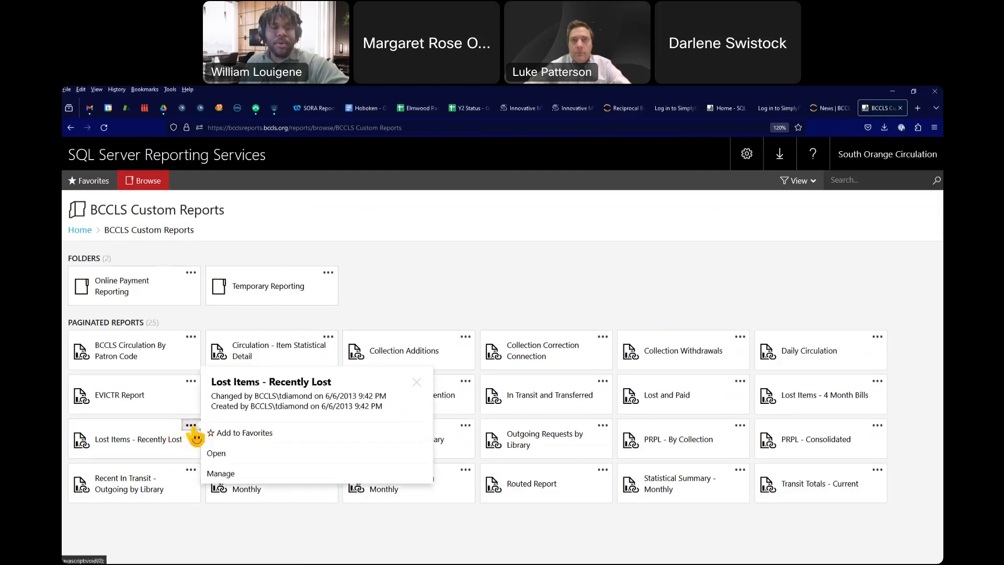
left_click(417, 382)
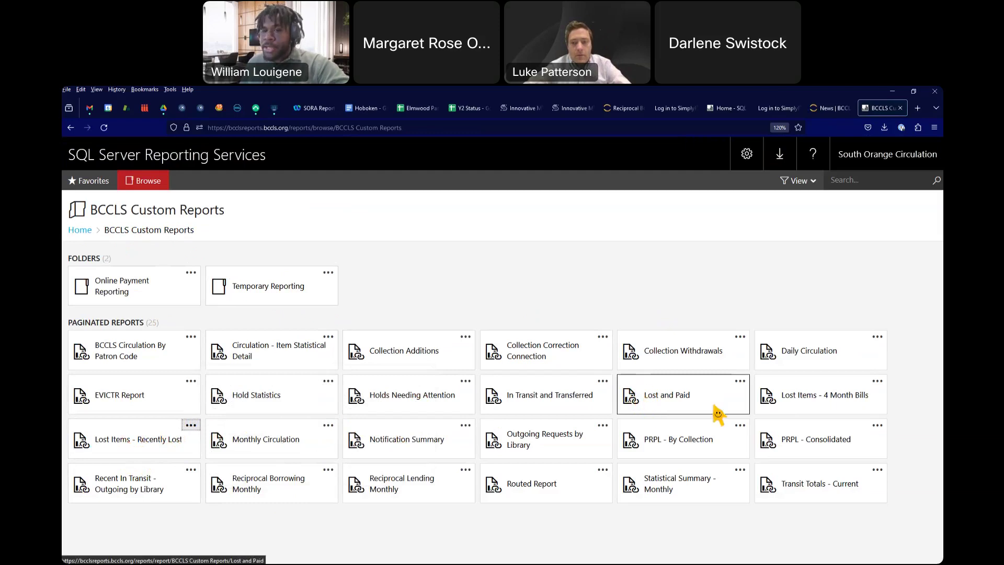
Step: Review the Lost and Paid and Holds Needing Attention descriptions, then return to the Home page
left_click(740, 382)
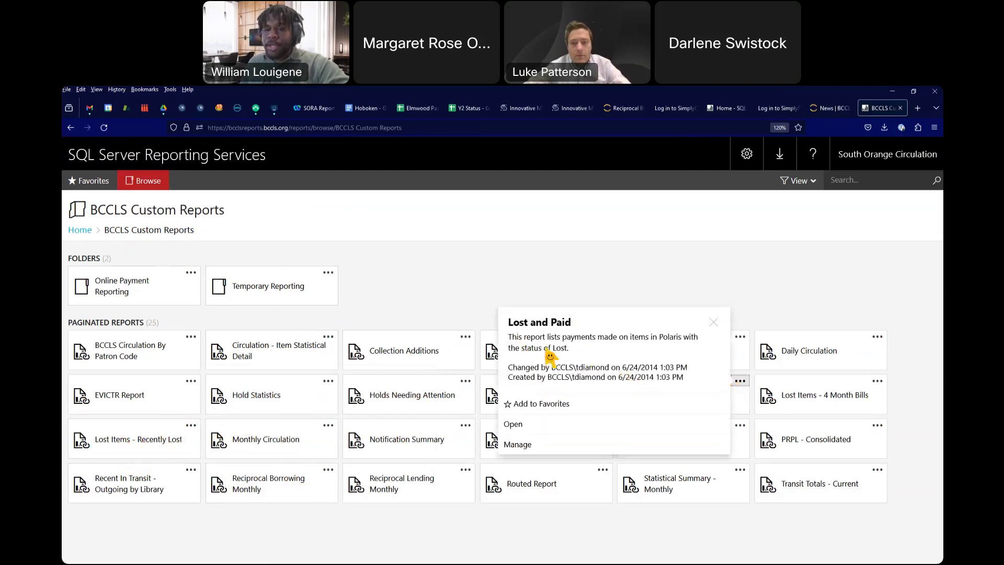
left_click(713, 322)
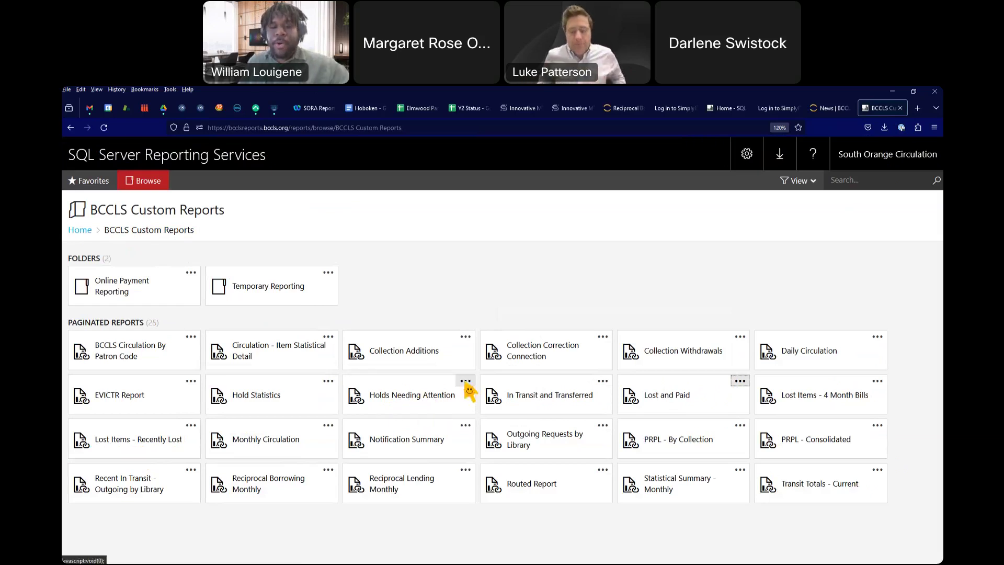
left_click(465, 382)
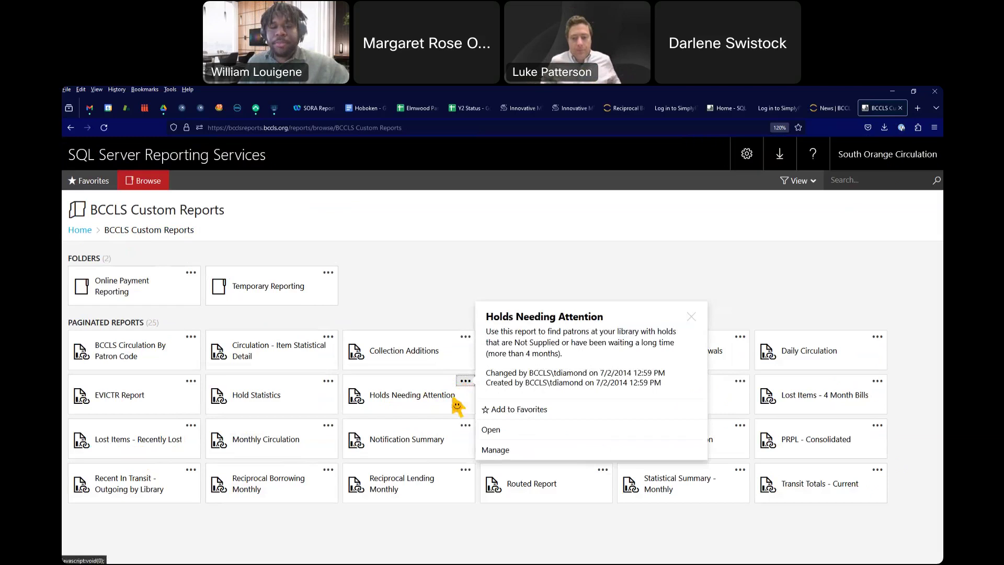
left_click(692, 317)
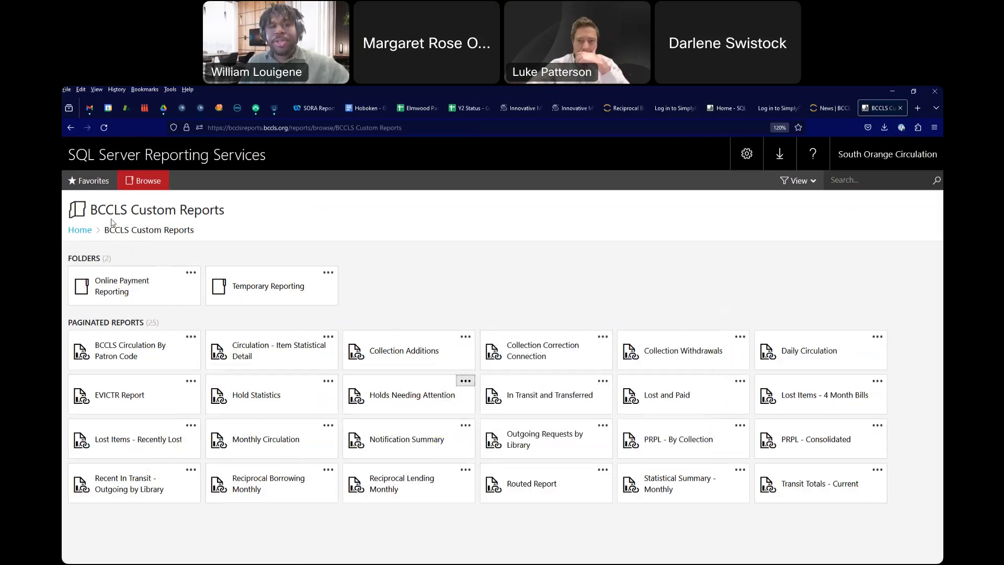
left_click(80, 231)
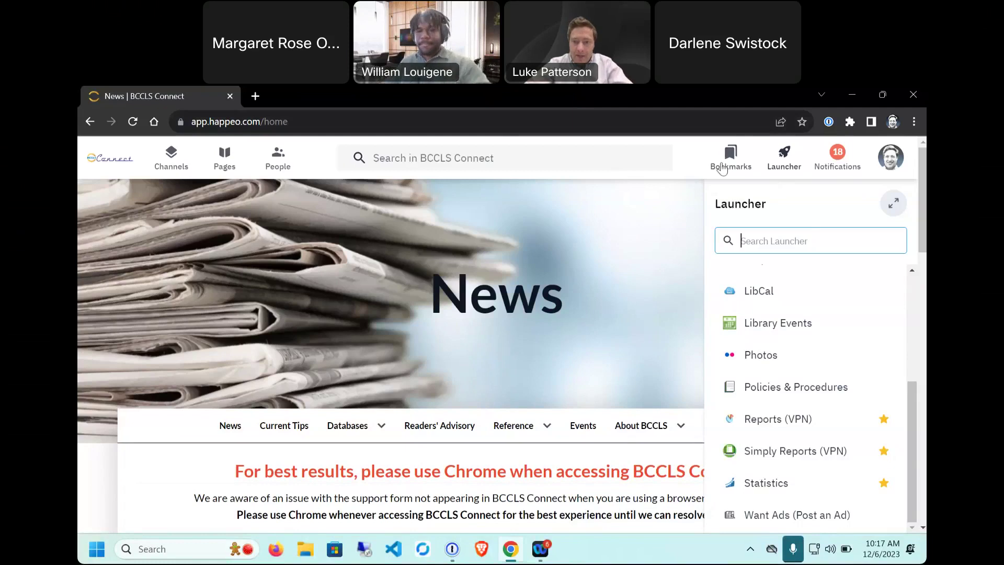
Step: Launch Reports (VPN) from the BCCLS Connect Launcher and open the Polaris folder
left_click(710, 187)
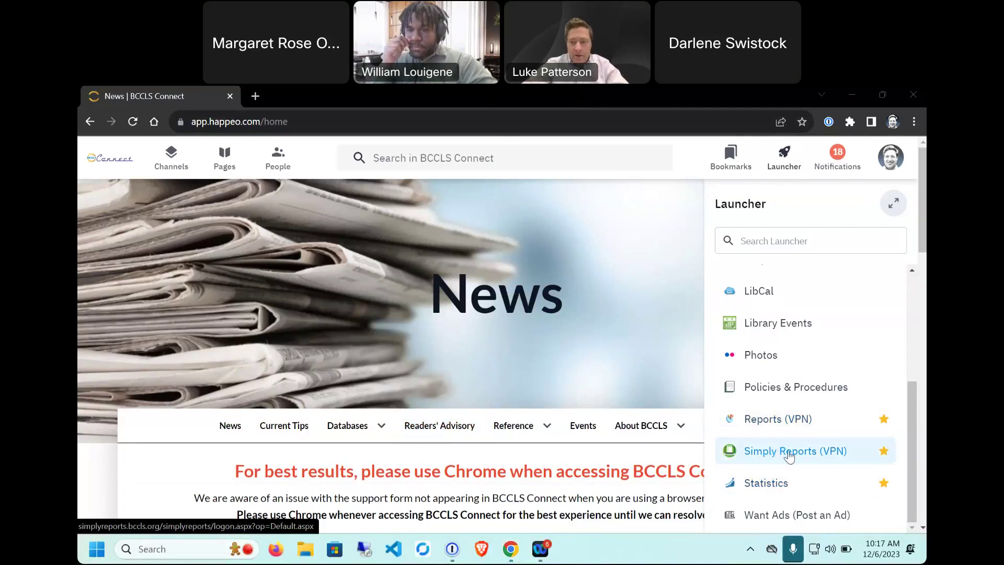
left_click(780, 422)
left_click(780, 421)
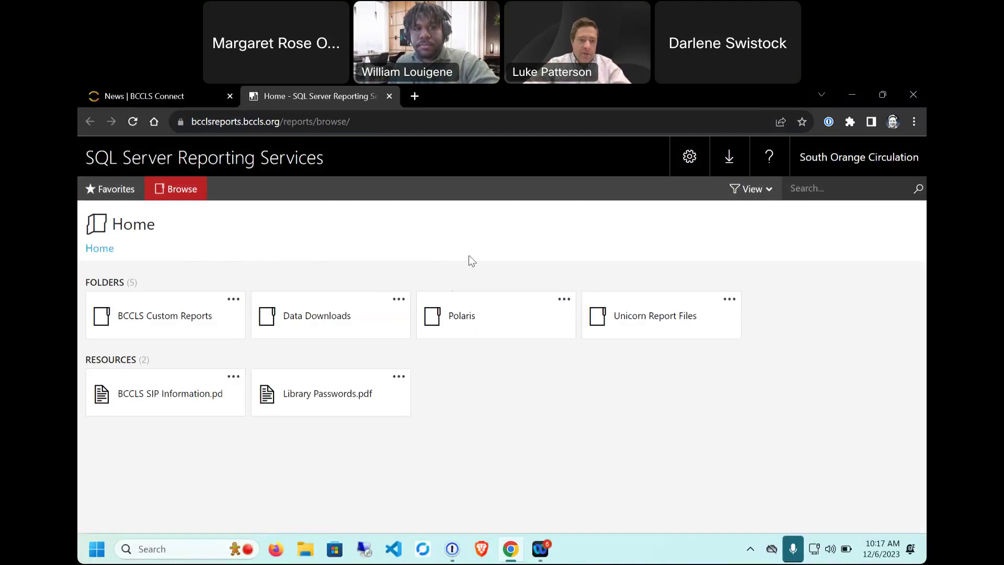
left_click(465, 315)
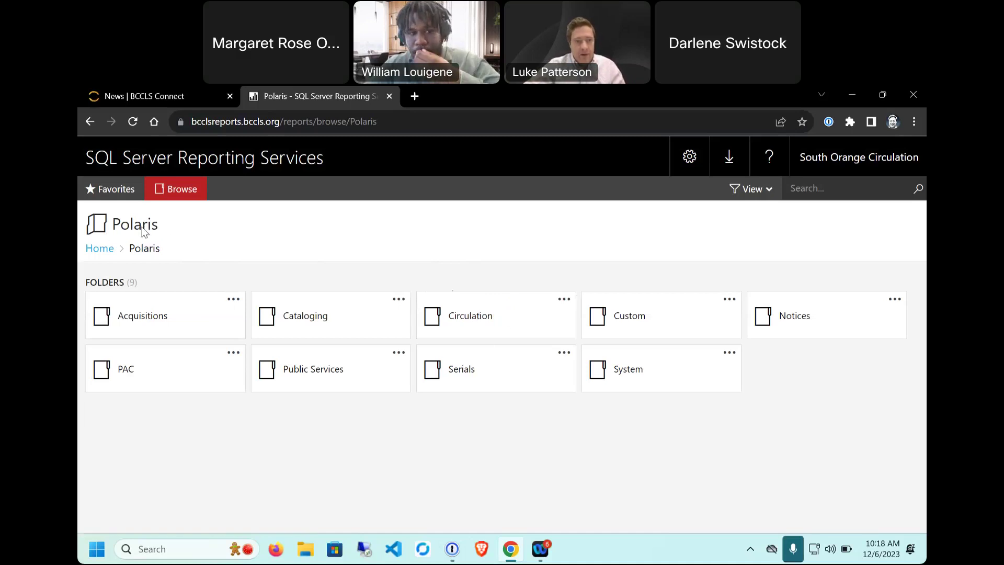
Step: Open the Patron Circulation Statistics report from the Circulation folder and list its organizations
left_click(477, 326)
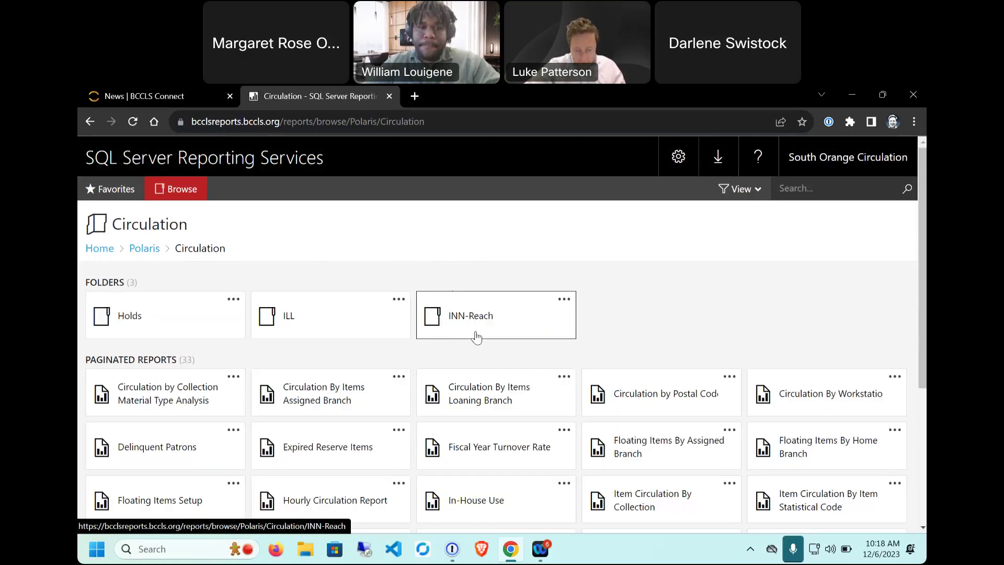
scroll(620, 273, "down", 2)
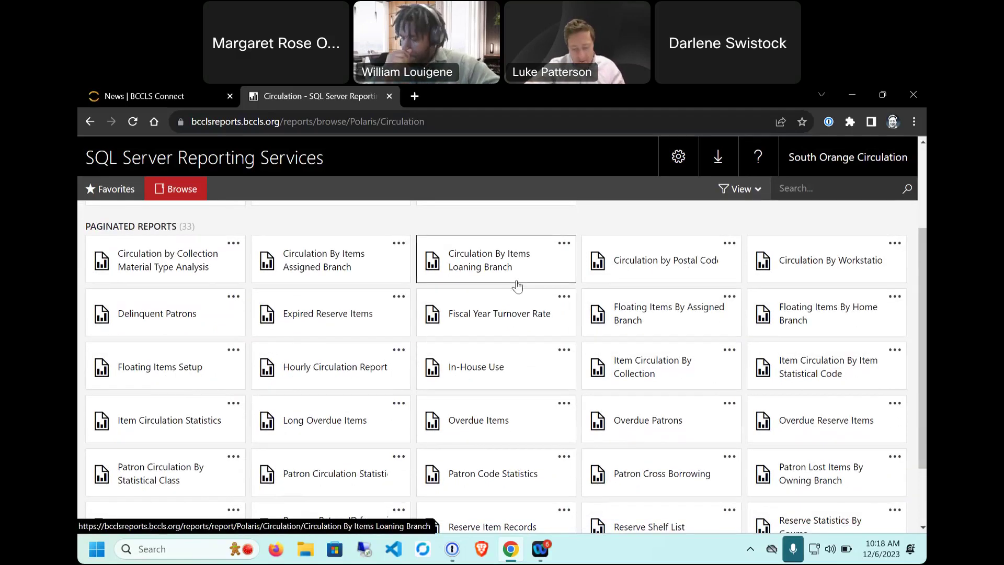
scroll(517, 286, "down", 1)
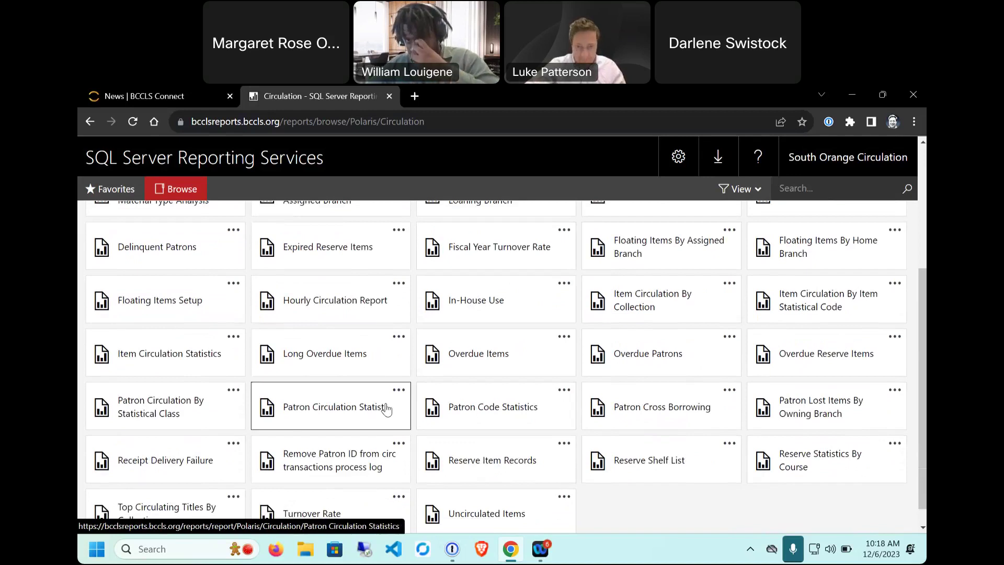
left_click(400, 391)
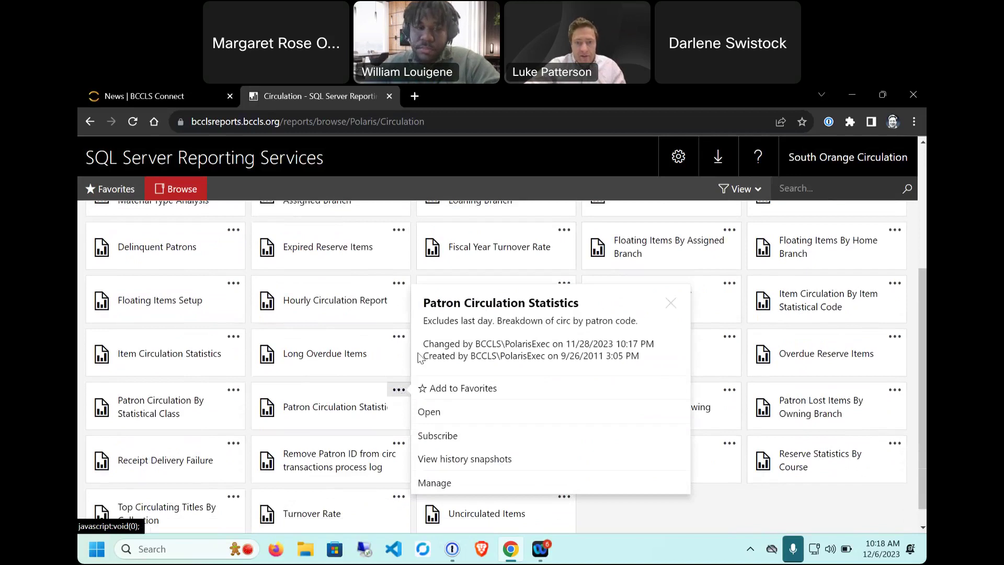
left_click(395, 391)
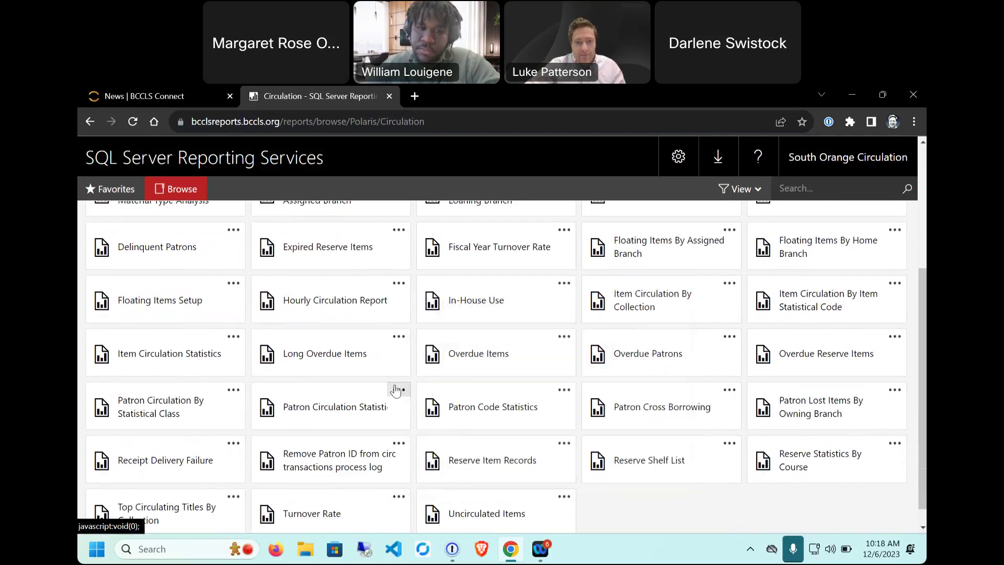
left_click(395, 391)
left_click(320, 415)
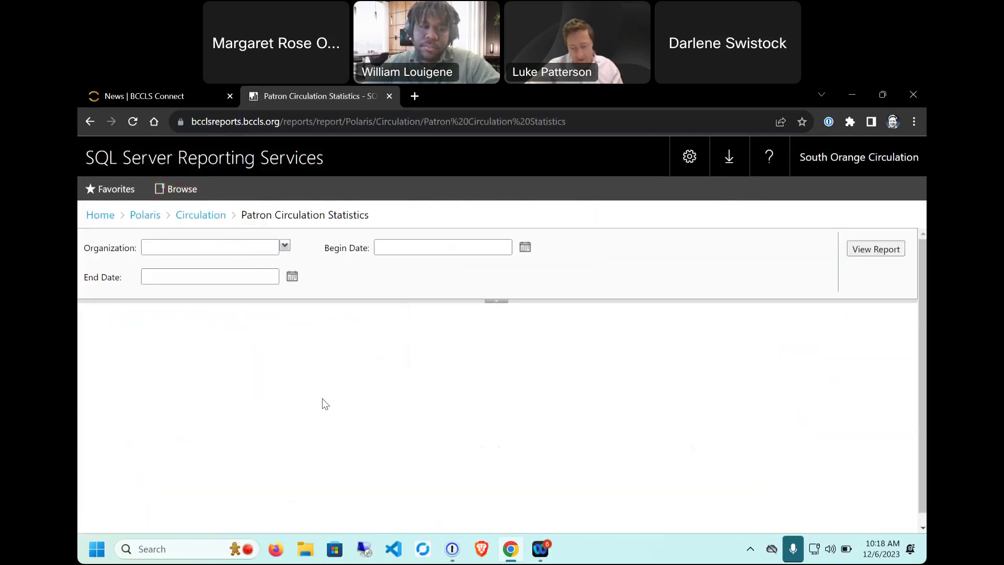
left_click(285, 247)
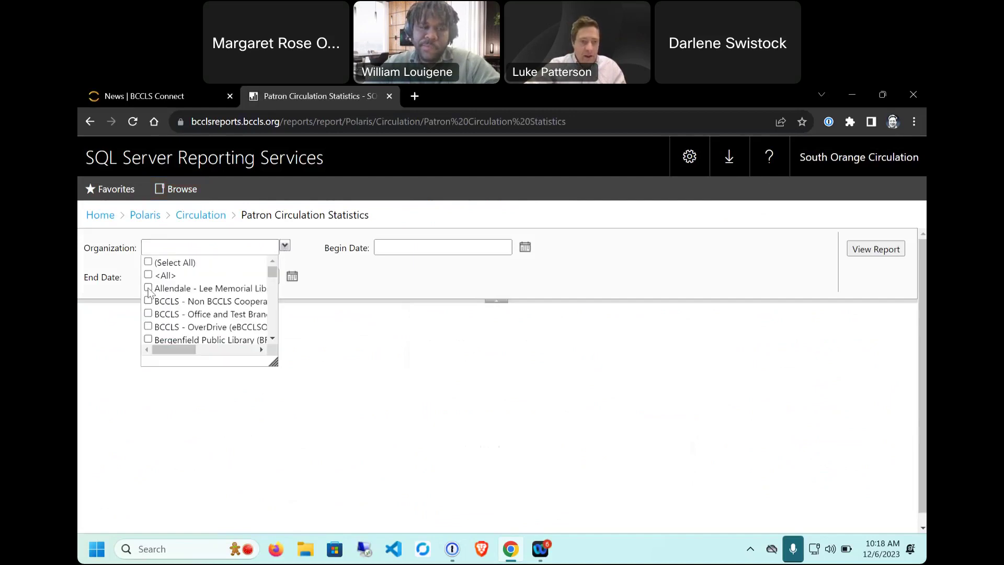
Step: Select Allendale - Lee Memorial Library and set the begin date to 11/1/2023
left_click(373, 335)
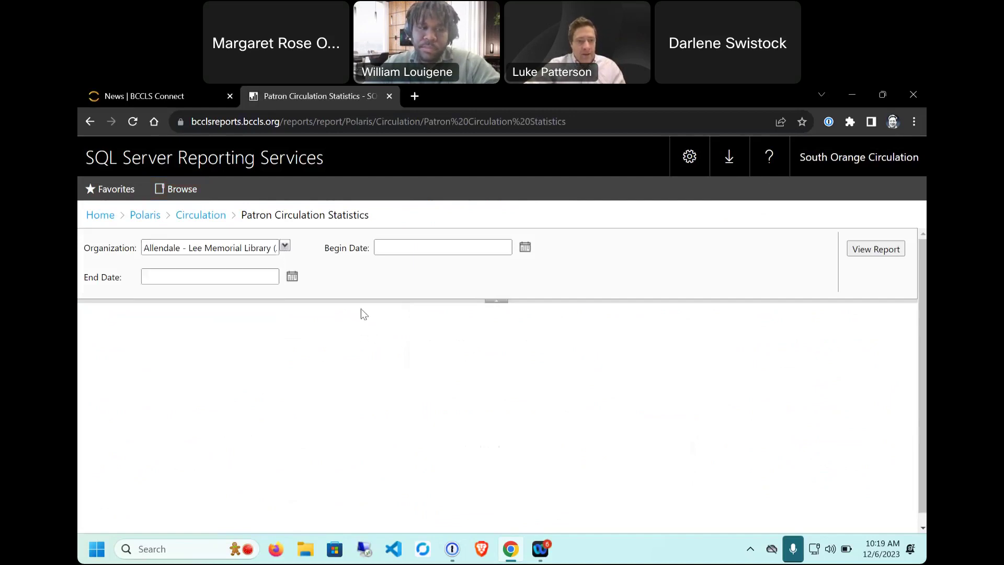
left_click(525, 248)
left_click(385, 262)
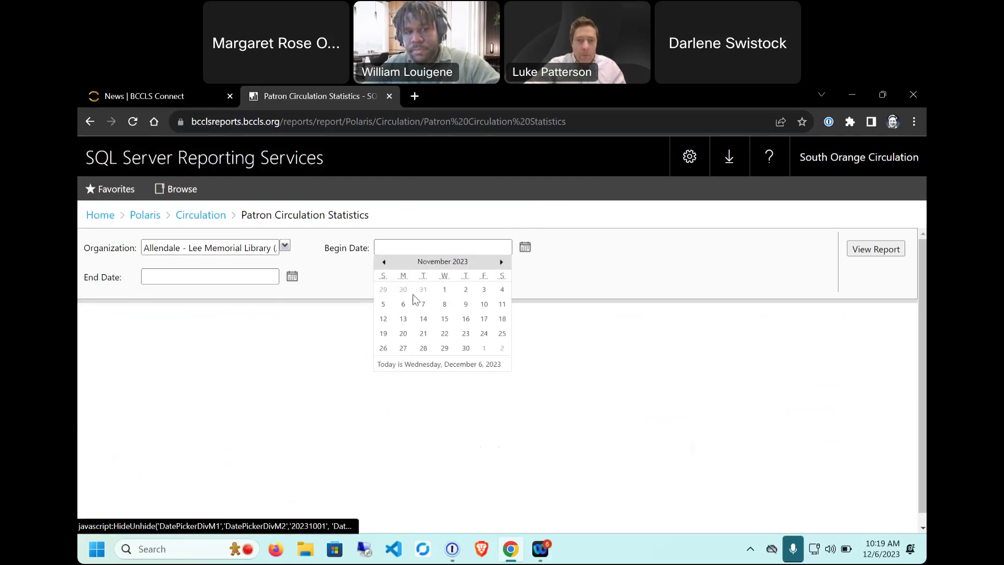
left_click(446, 289)
left_click_drag(84, 277, 129, 282)
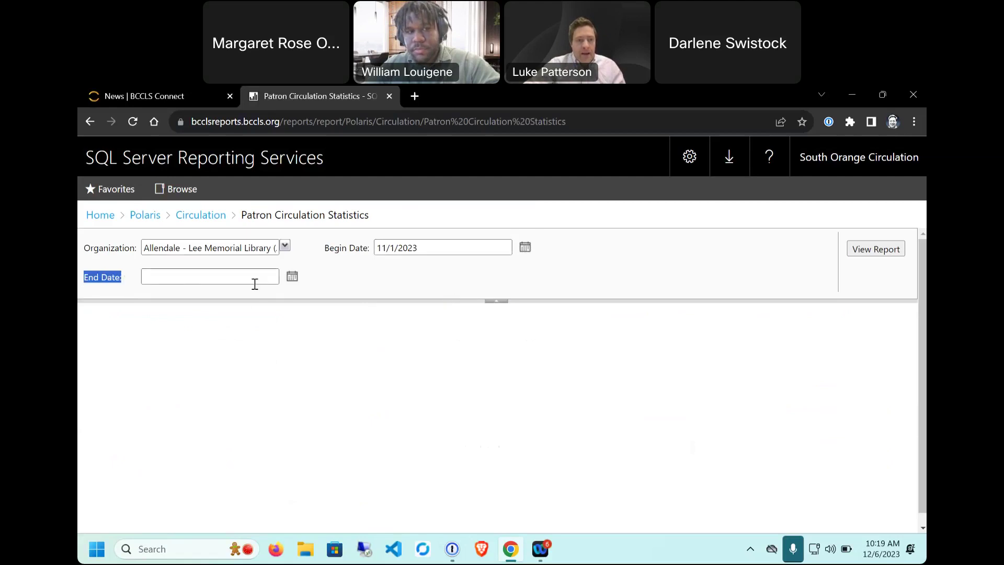
Step: Set the end date to 12/1/2023 and run the report
left_click(292, 277)
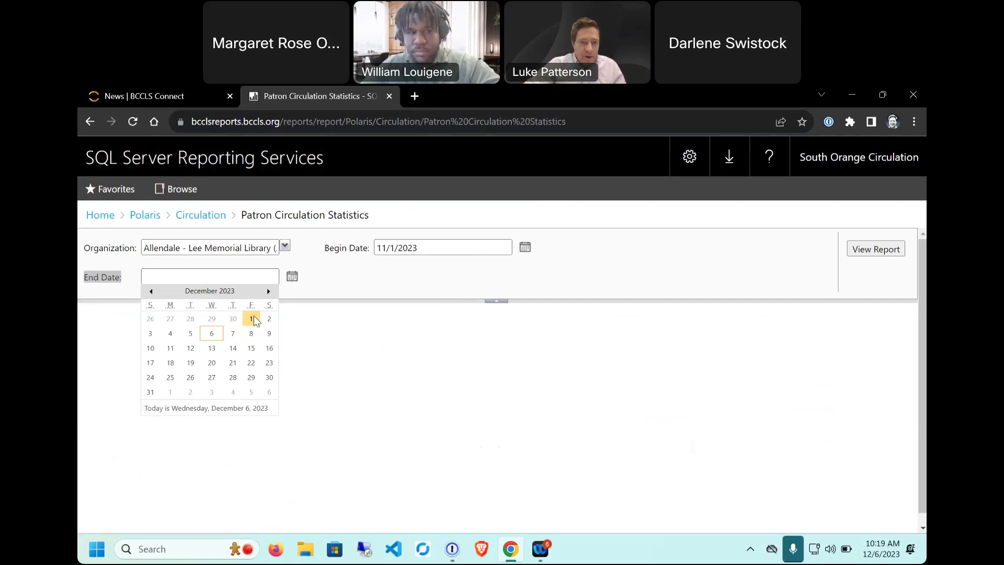
left_click(252, 319)
left_click(222, 344)
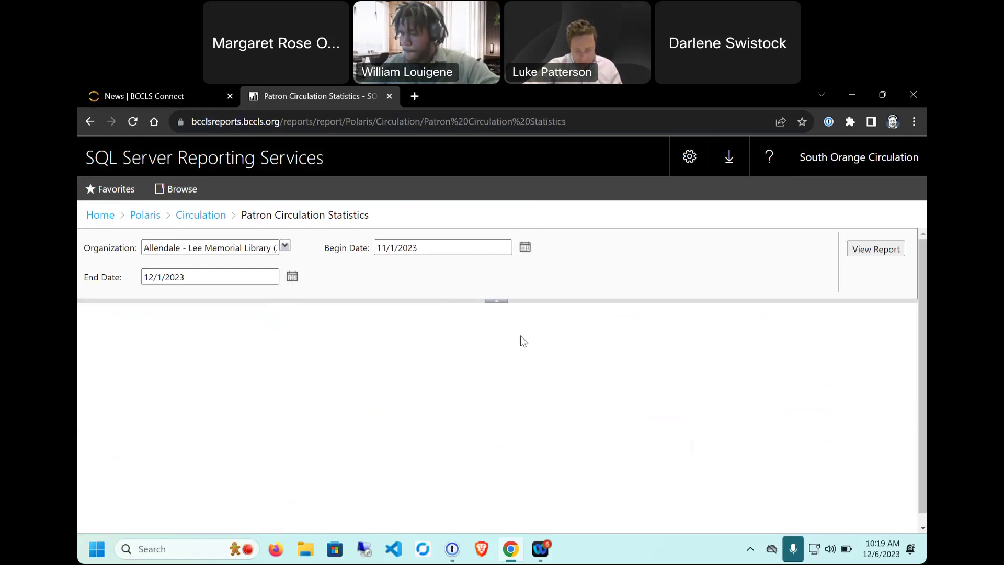
left_click(871, 250)
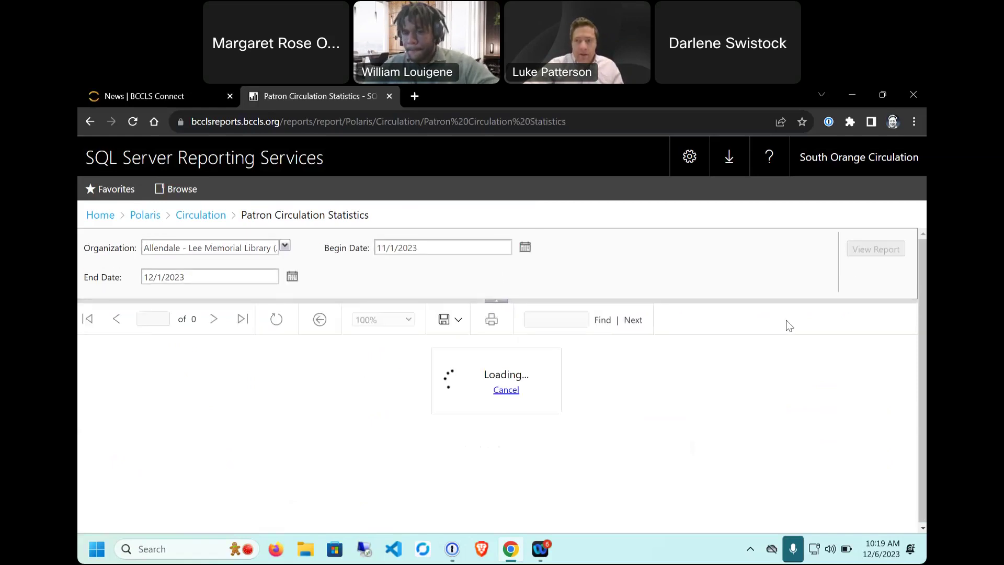
Step: Point out the title, checkouts/renewals heading and patron code counts totalling 5363, then return to Circulation
scroll(791, 341, "down", 2)
scroll(791, 342, "up", 2)
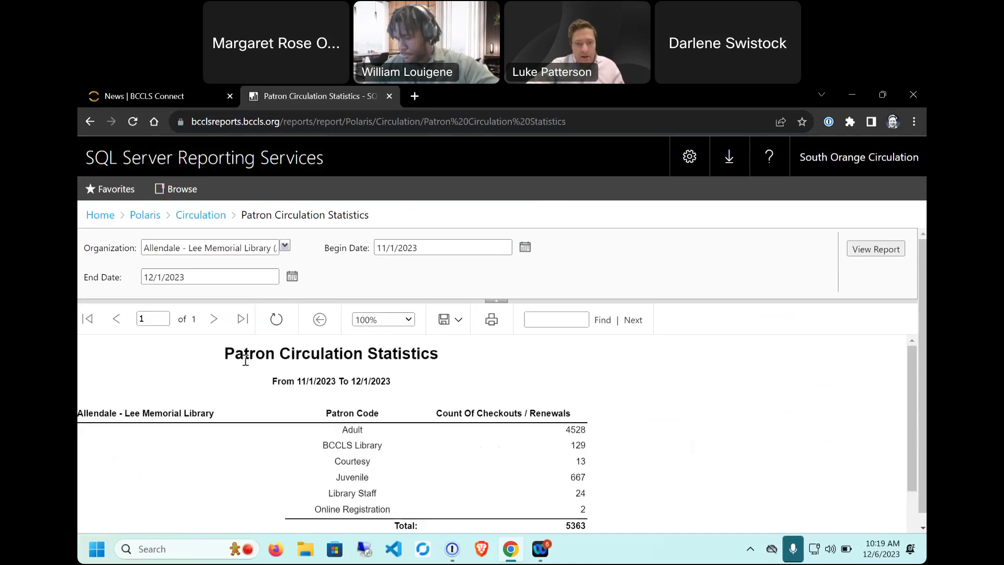
left_click_drag(225, 358, 458, 357)
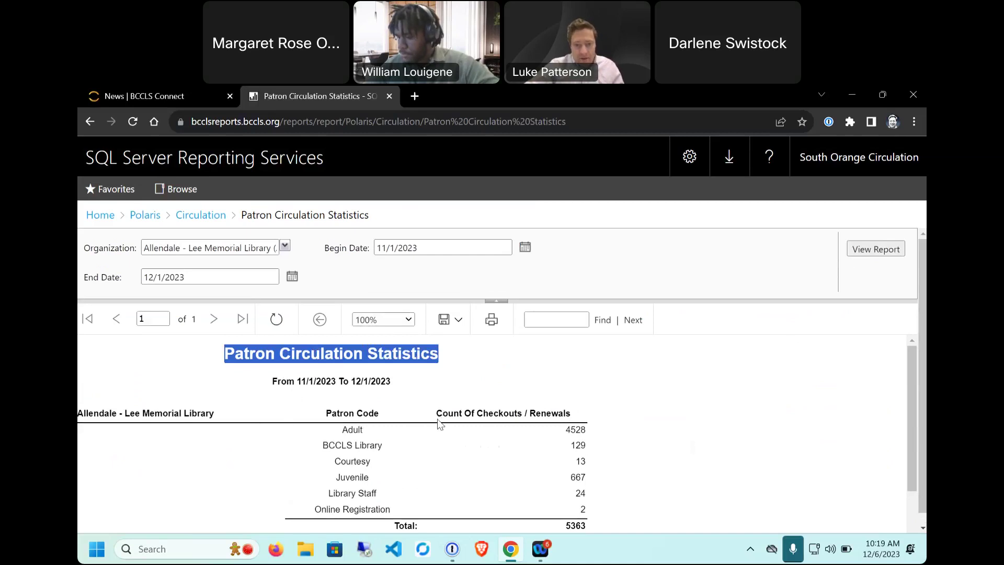
left_click_drag(492, 413, 580, 418)
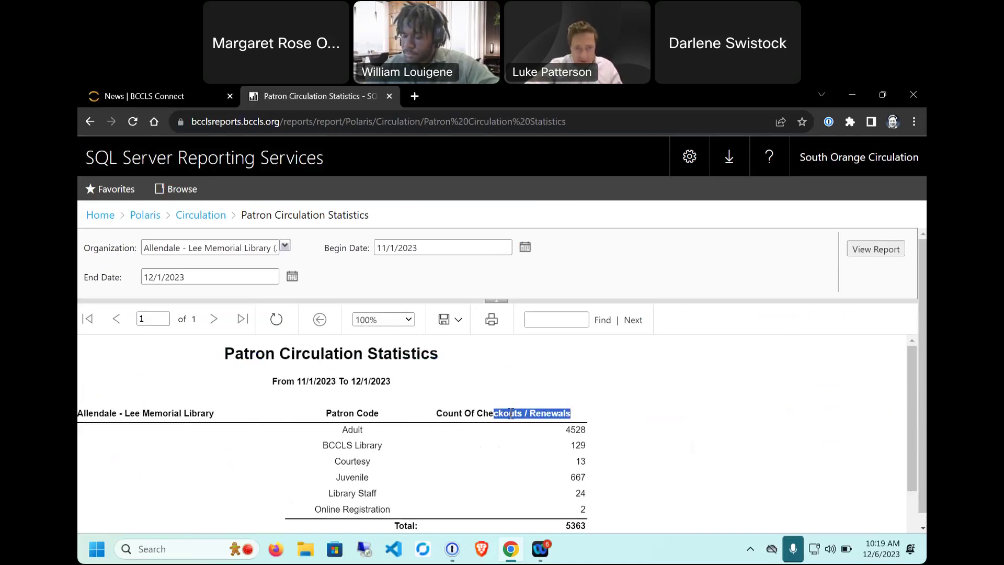
left_click(581, 496)
left_click_drag(348, 430, 580, 515)
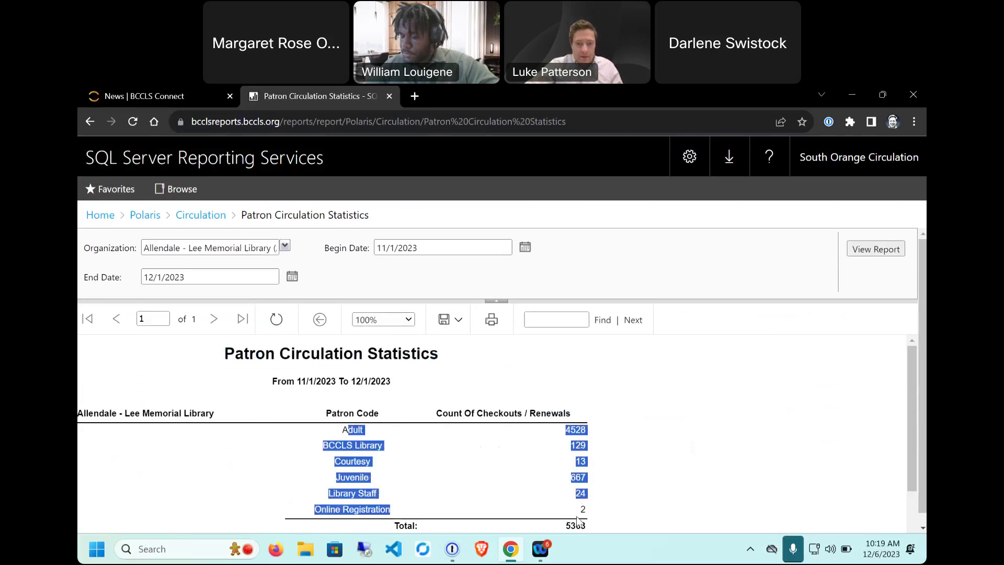
left_click(770, 423)
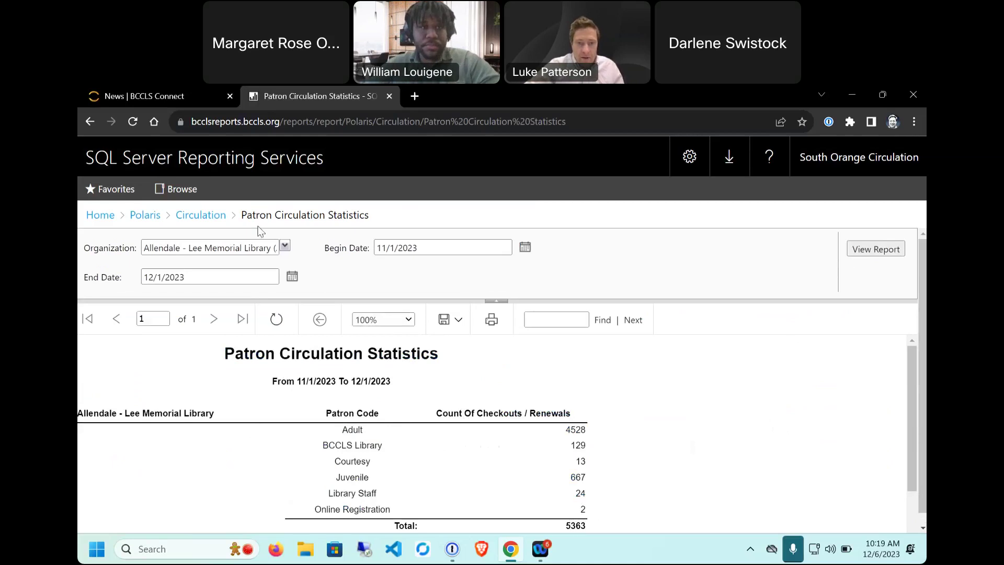
left_click(211, 219)
Step: Glance at Top Circulating Titles By Collection details, then open the Holds folder
scroll(597, 257, "down", 4)
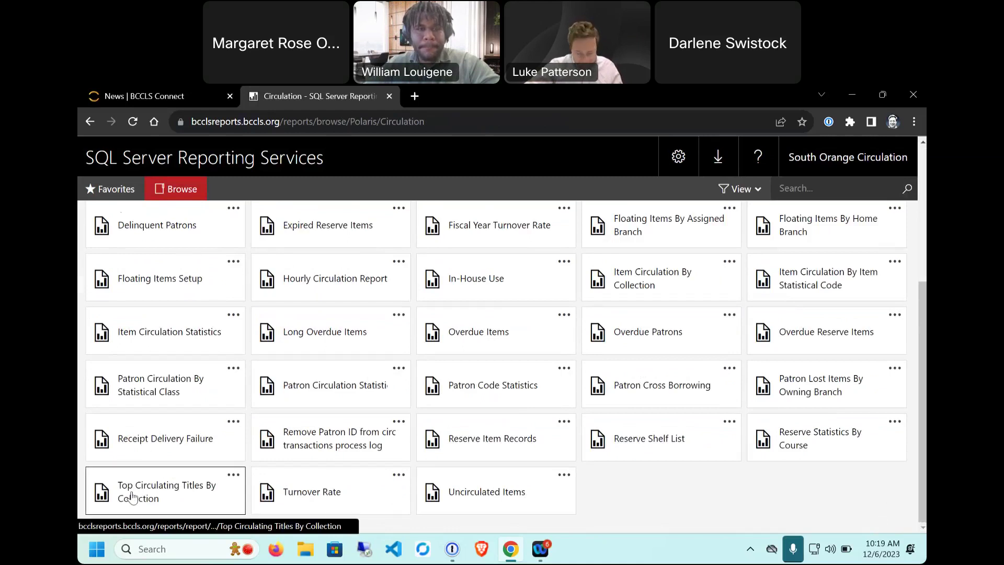
left_click(238, 474)
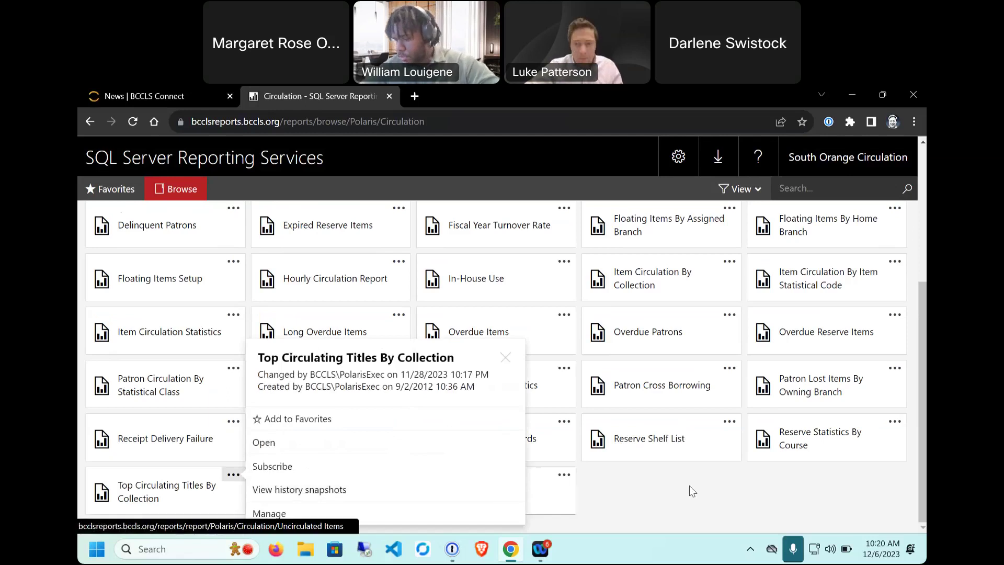
left_click(661, 479)
scroll(643, 511, "up", 5)
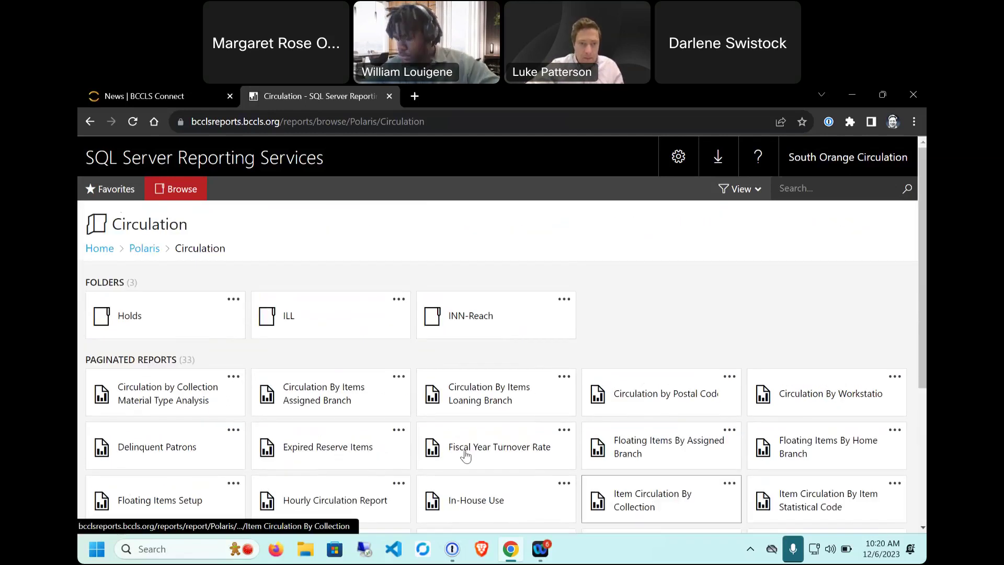
left_click(130, 312)
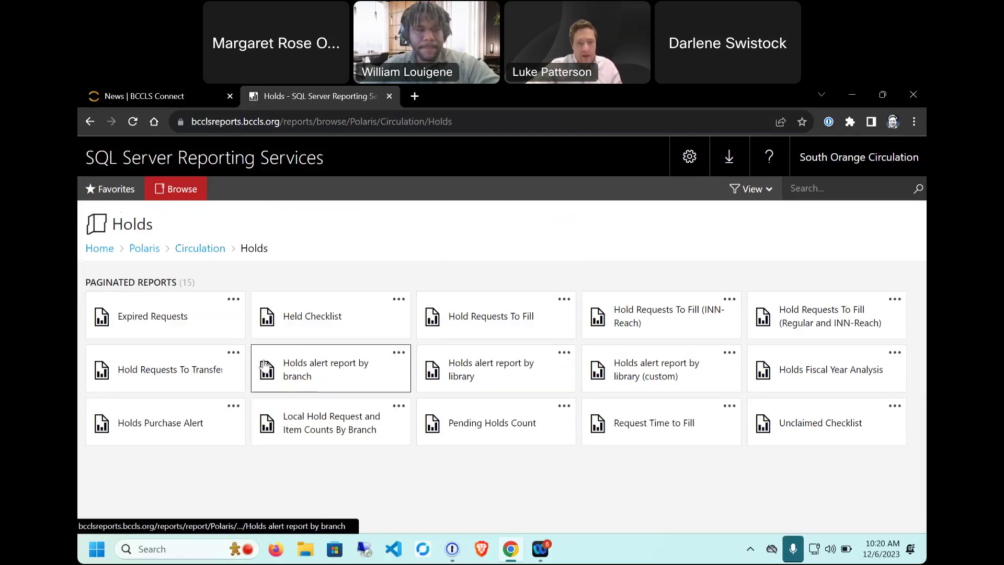
Step: Show the Holds alert report by branch details with its description and change history
left_click(398, 353)
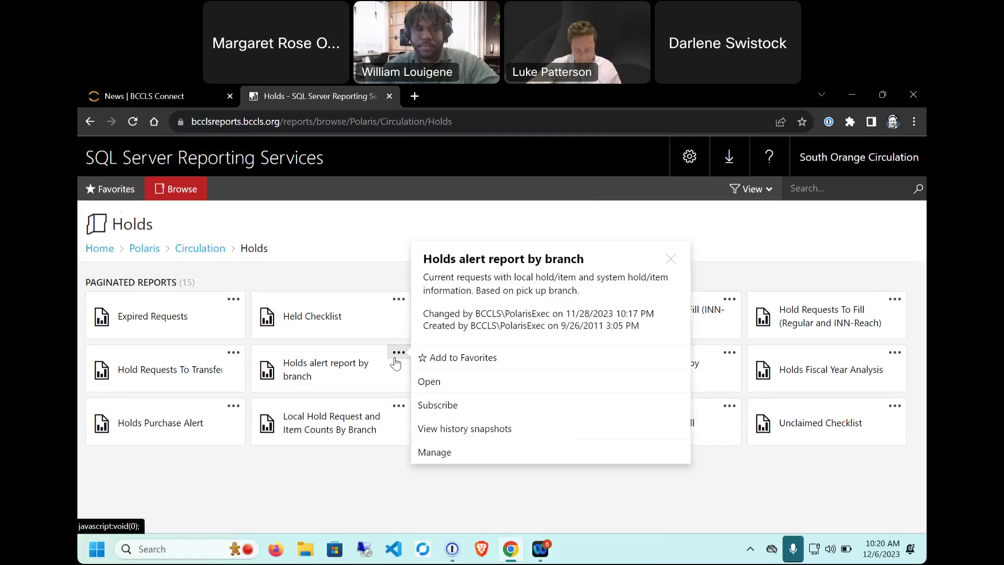
left_click(573, 464)
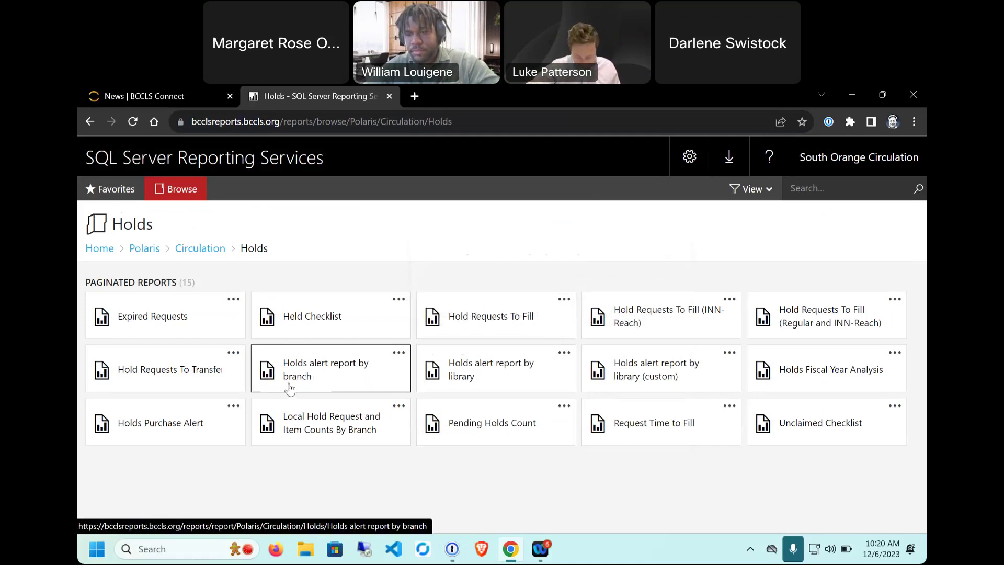
left_click(397, 352)
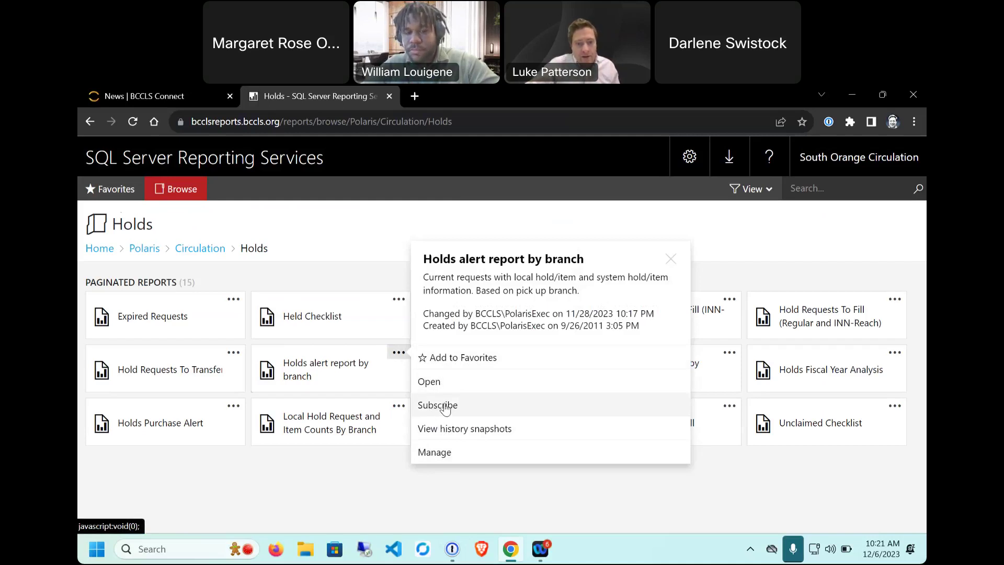
Step: Start a new subscription to Holds alert report by branch described as 'Collection Development Report'
left_click(437, 406)
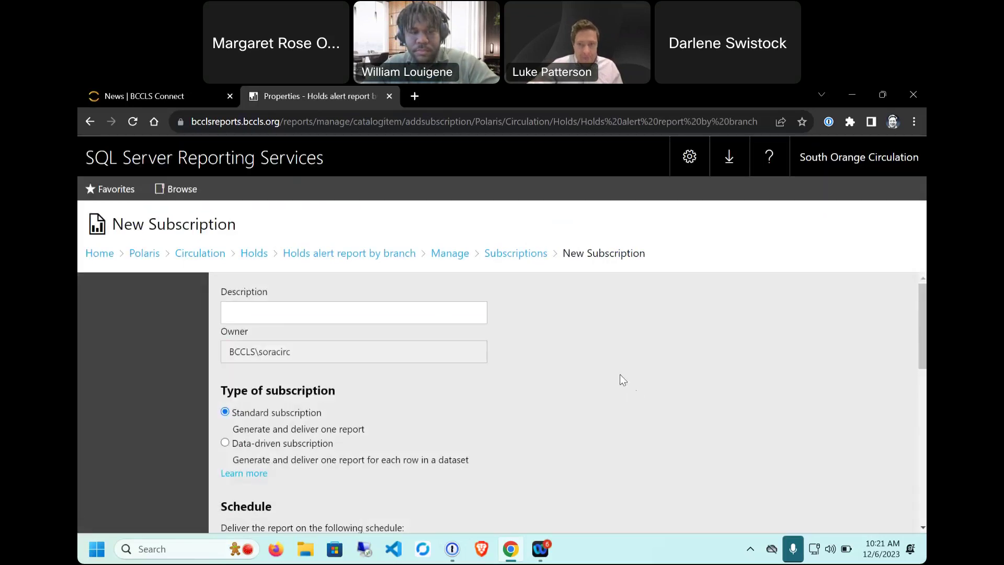
left_click_drag(118, 224, 258, 237)
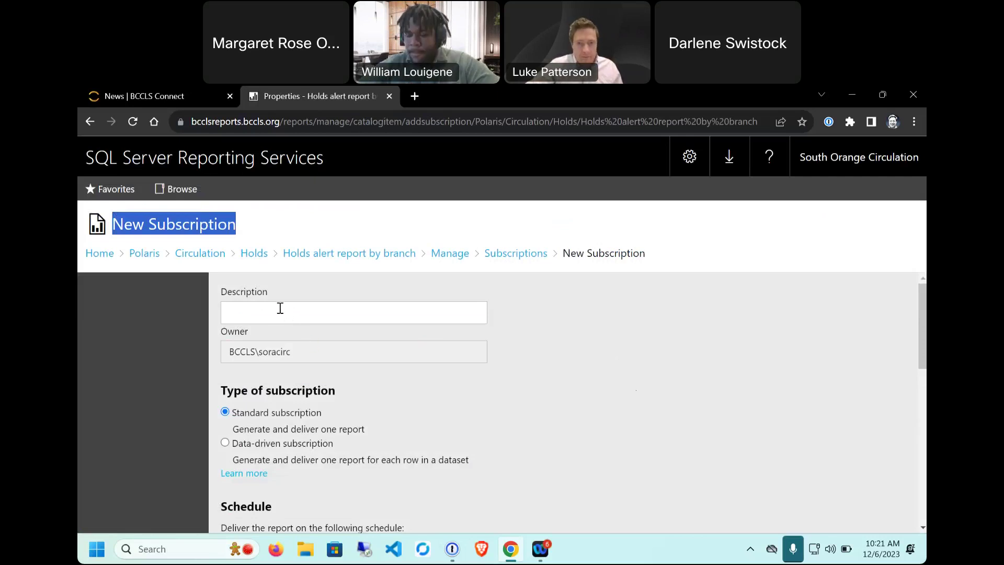
left_click(263, 316)
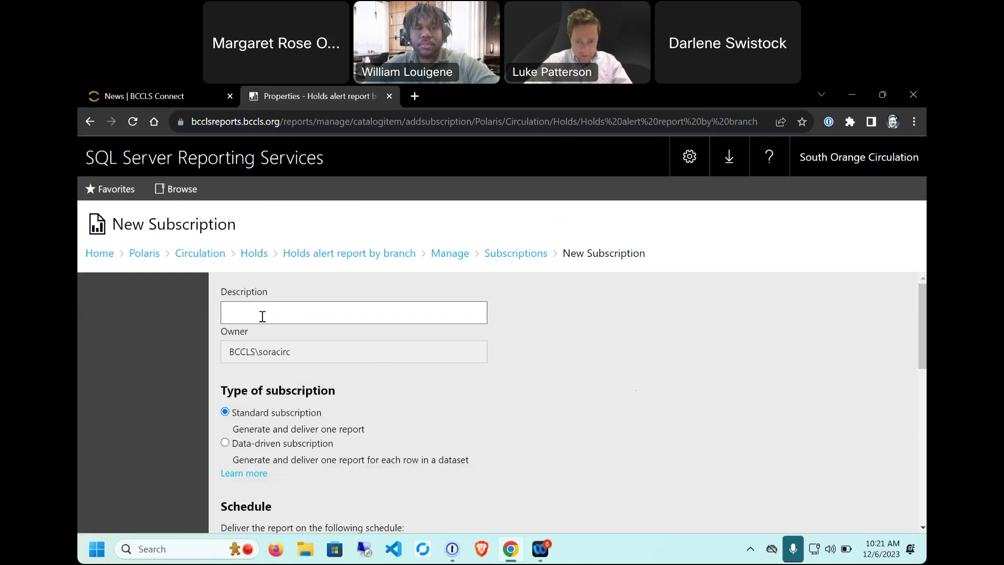
type("Collection Deve")
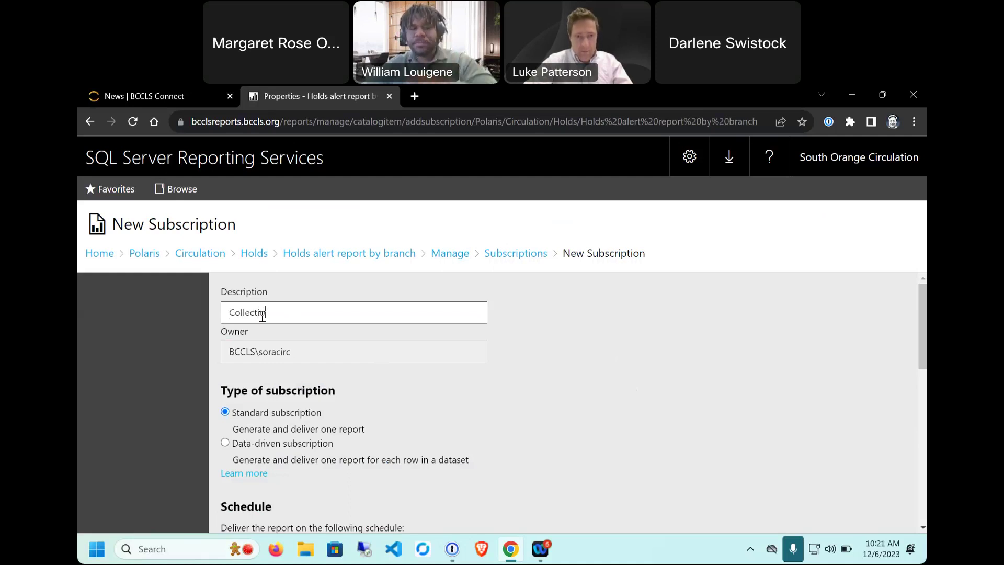
type("lopm")
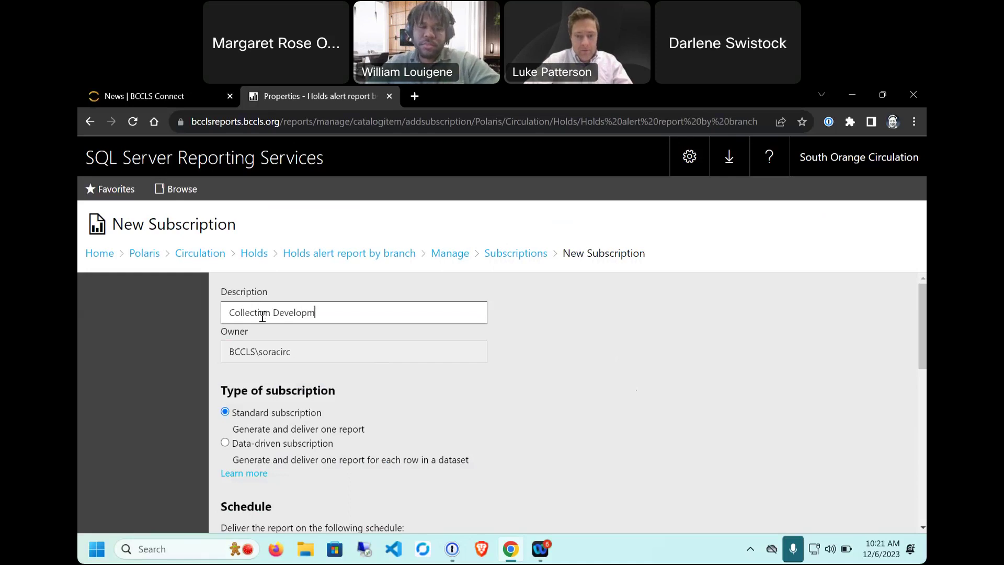
type("ent Report")
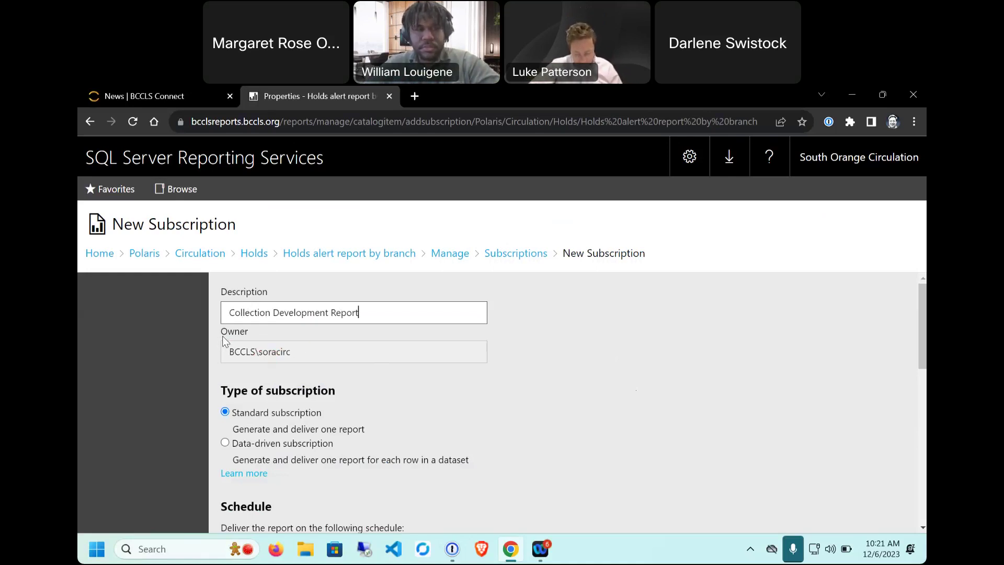
Step: Review the subscription's current 7:00 AM daily schedule
scroll(268, 331, "down", 3)
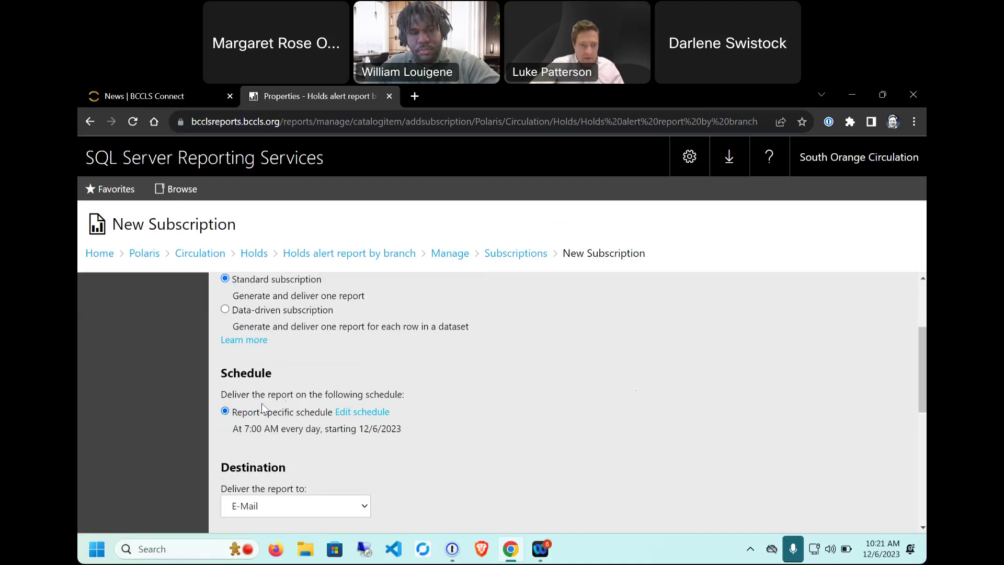
left_click_drag(226, 375, 292, 399)
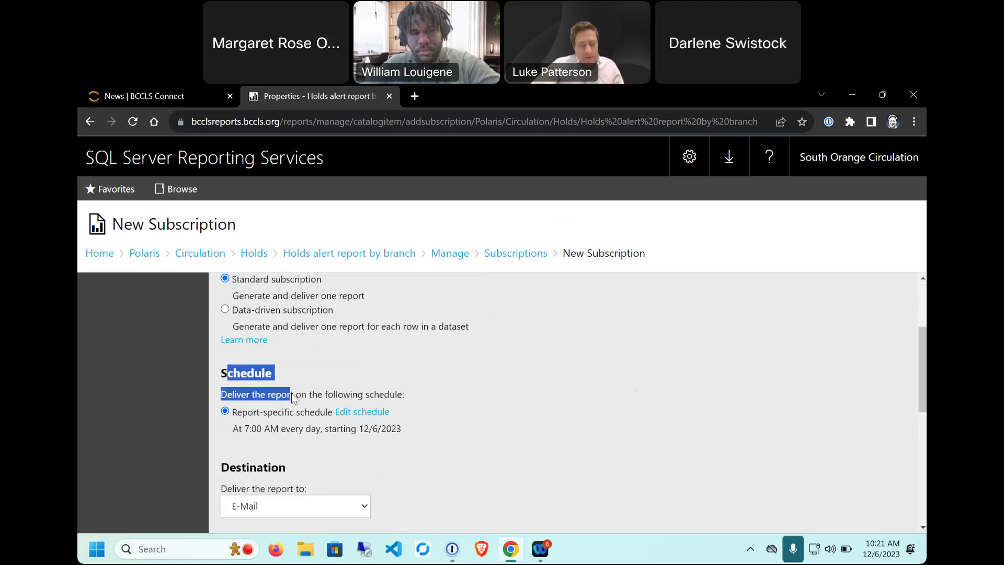
left_click(334, 396)
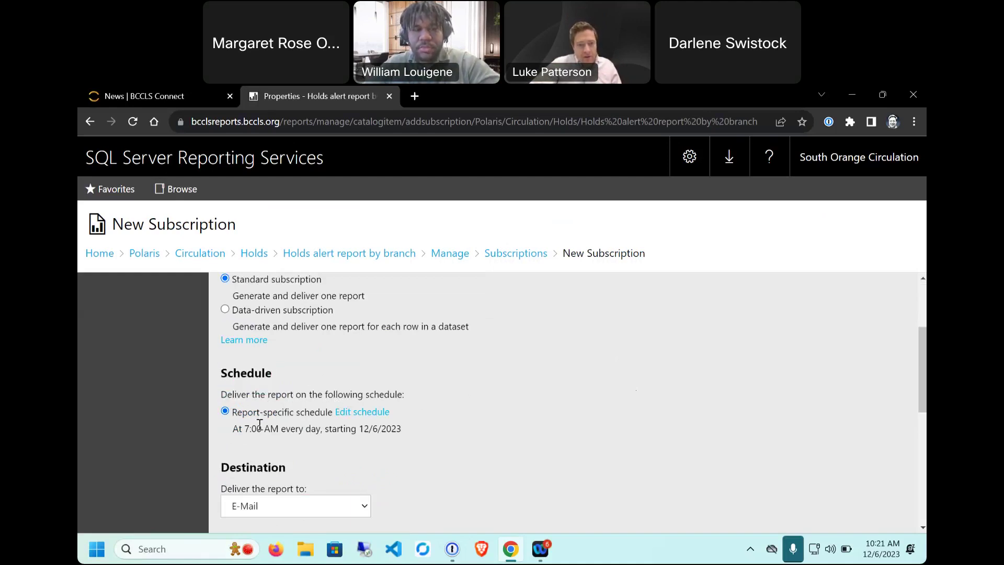
left_click_drag(240, 428, 411, 441)
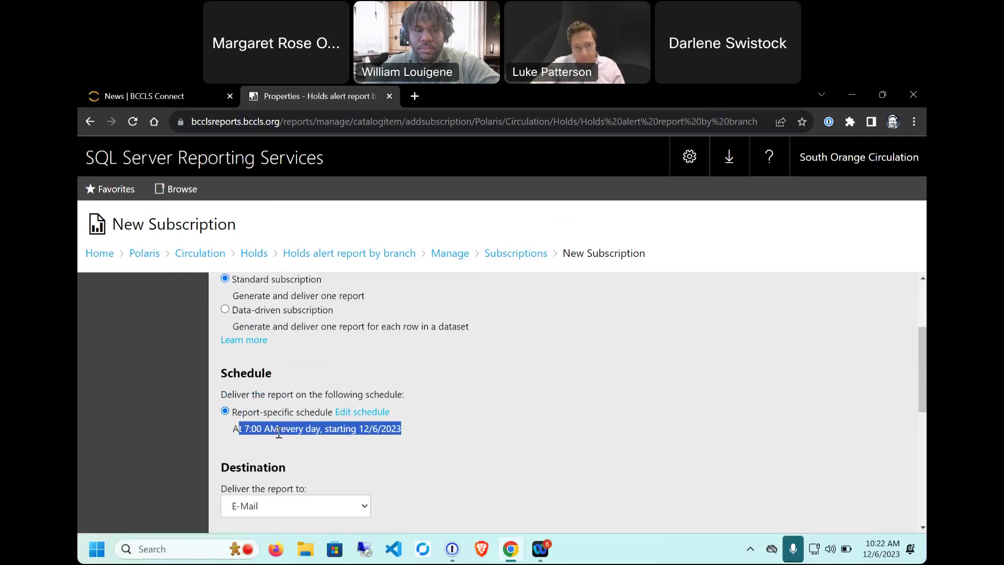
Step: Open the subscription's schedule editor and switch it to a monthly schedule
left_click(374, 412)
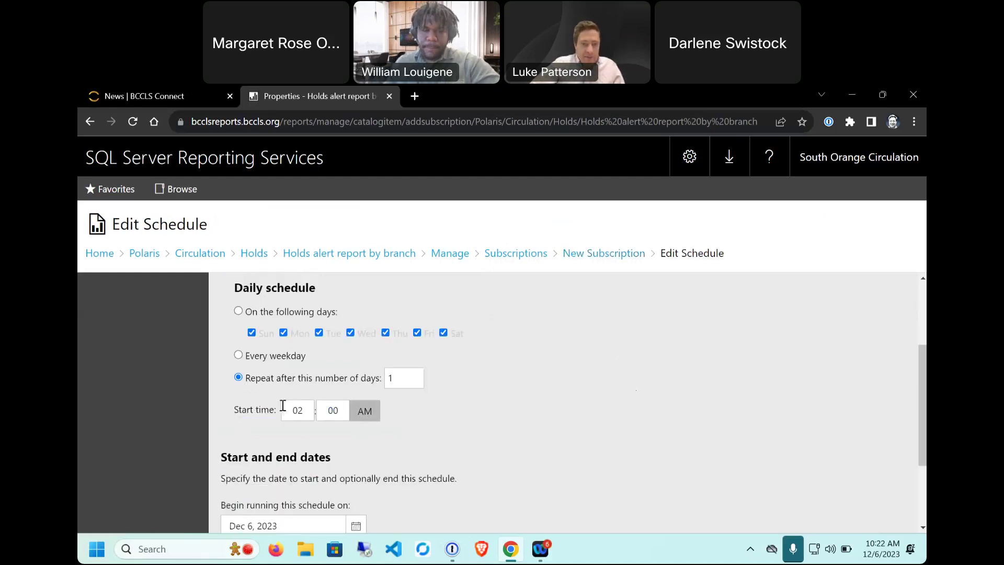
scroll(251, 413, "down", 1)
scroll(254, 429, "up", 1)
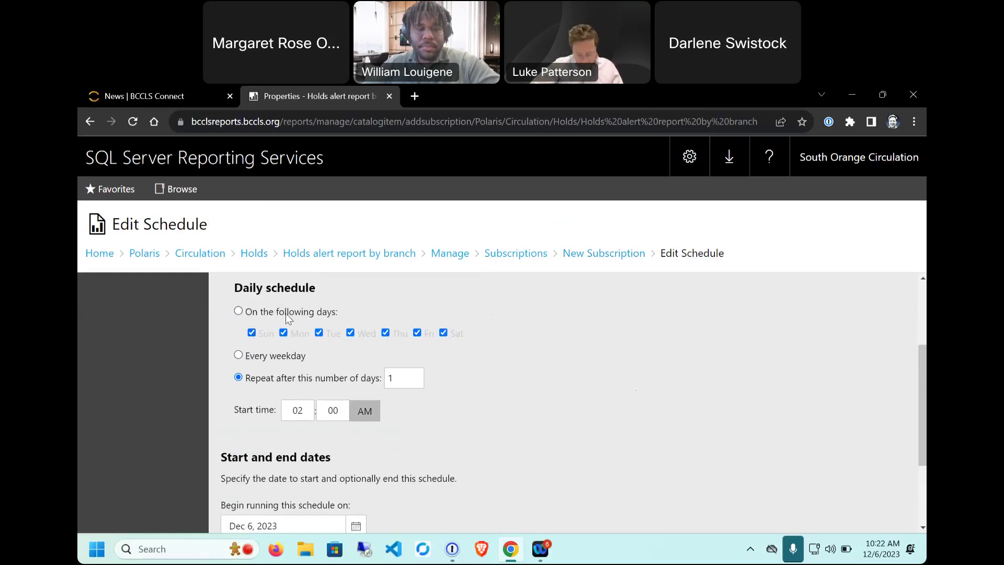
scroll(284, 322, "down", 2)
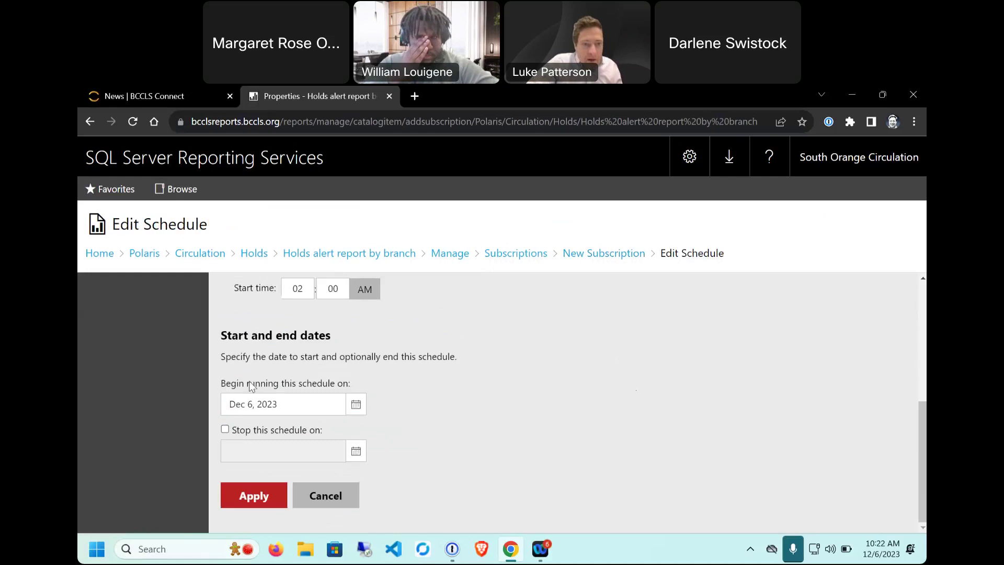
scroll(315, 394, "up", 2)
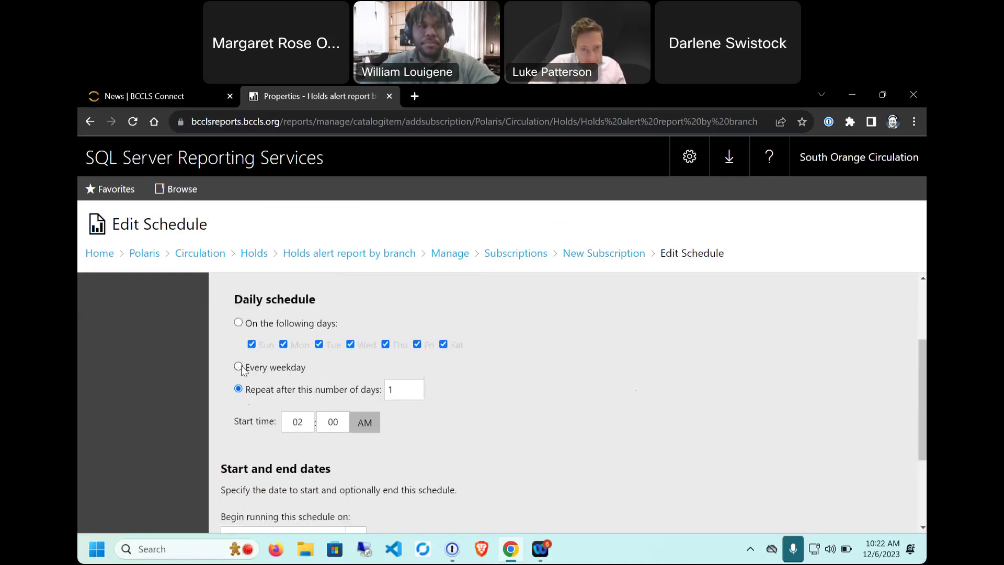
scroll(241, 369, "down", 1)
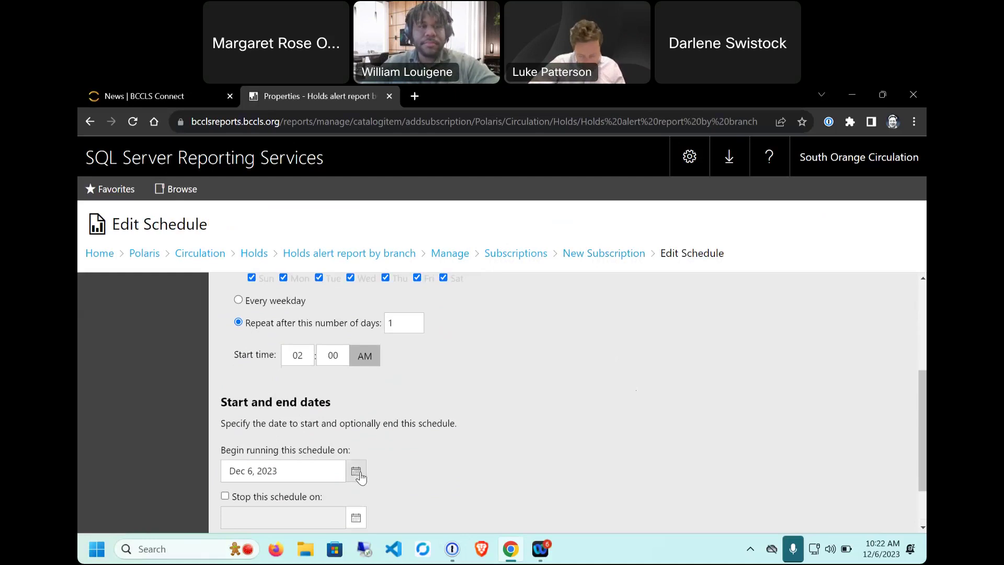
scroll(361, 475, "up", 2)
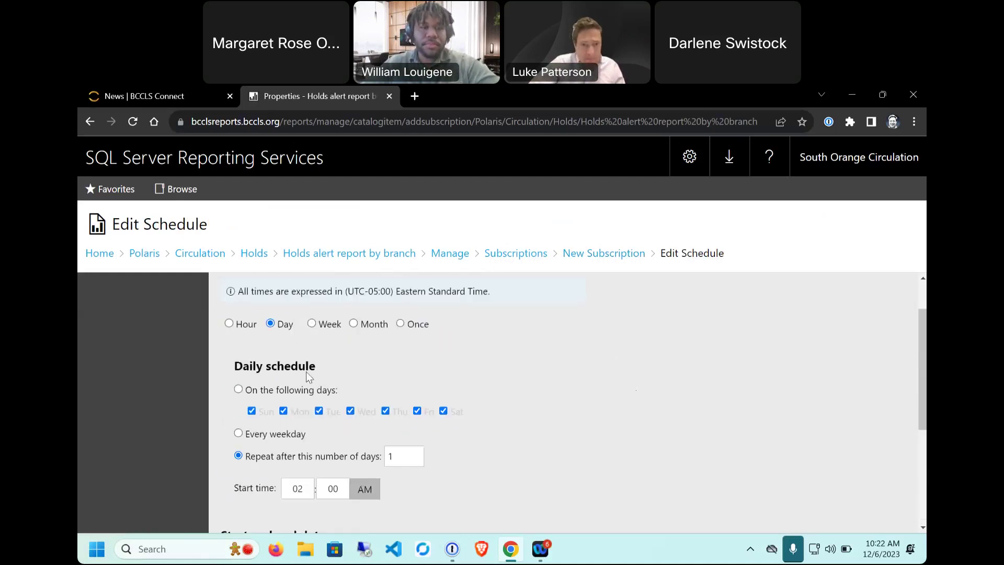
left_click(353, 324)
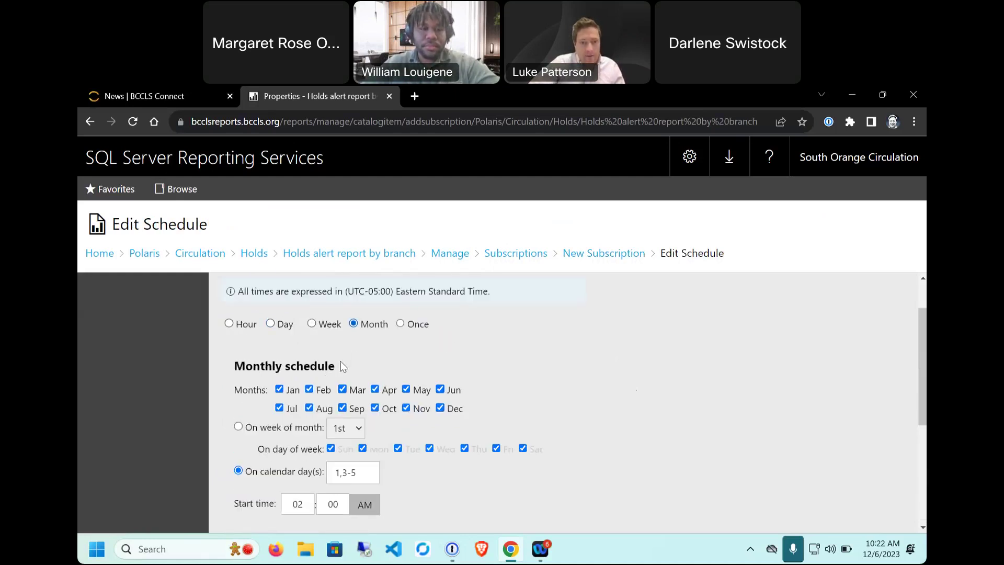
Step: Keep only calendar day 1 and set the start hour to 09
scroll(318, 361, "down", 1)
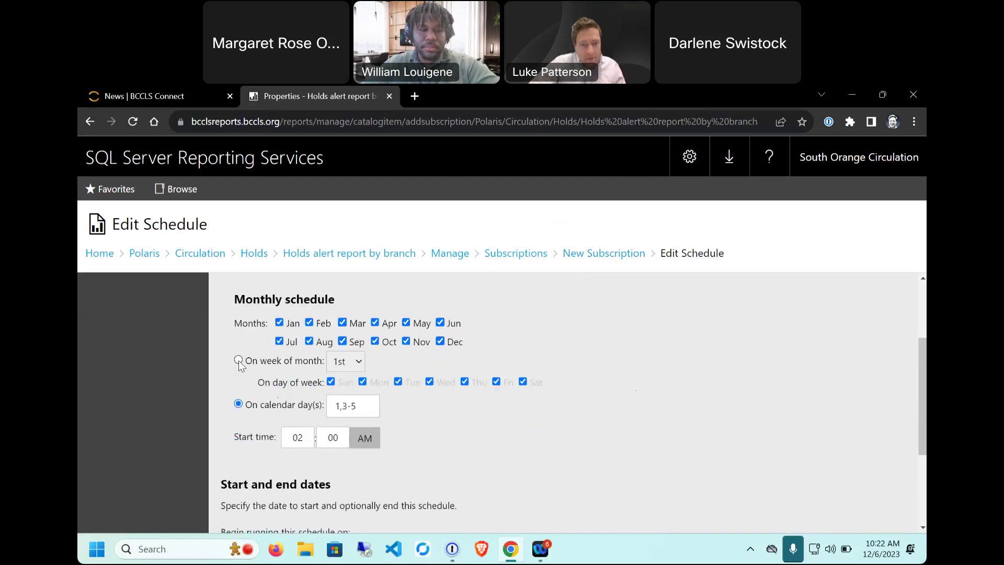
left_click(357, 414)
key("BackSpace")
key("BackSpace")
key("BackSpace")
key("BackSpace")
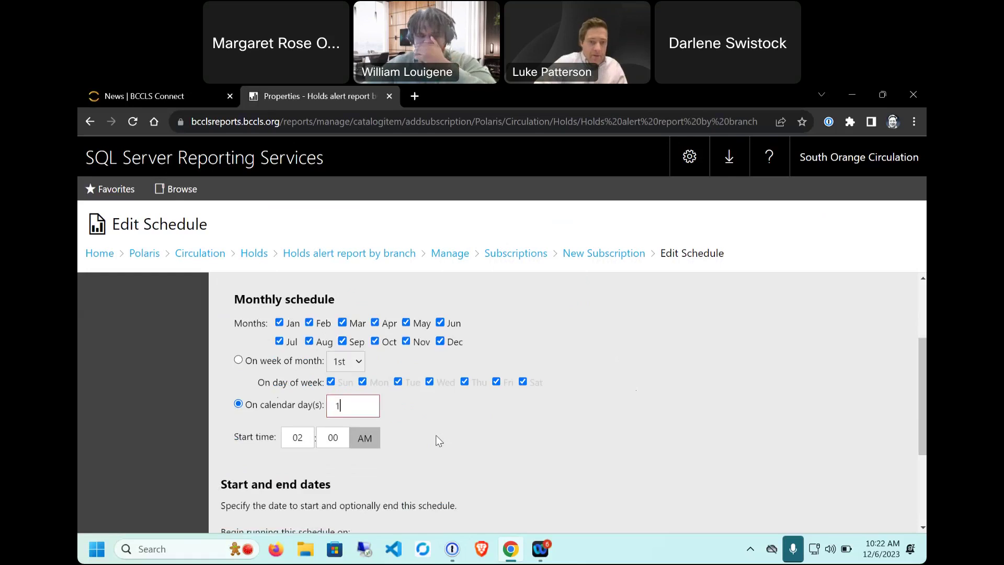
left_click_drag(309, 433, 260, 440)
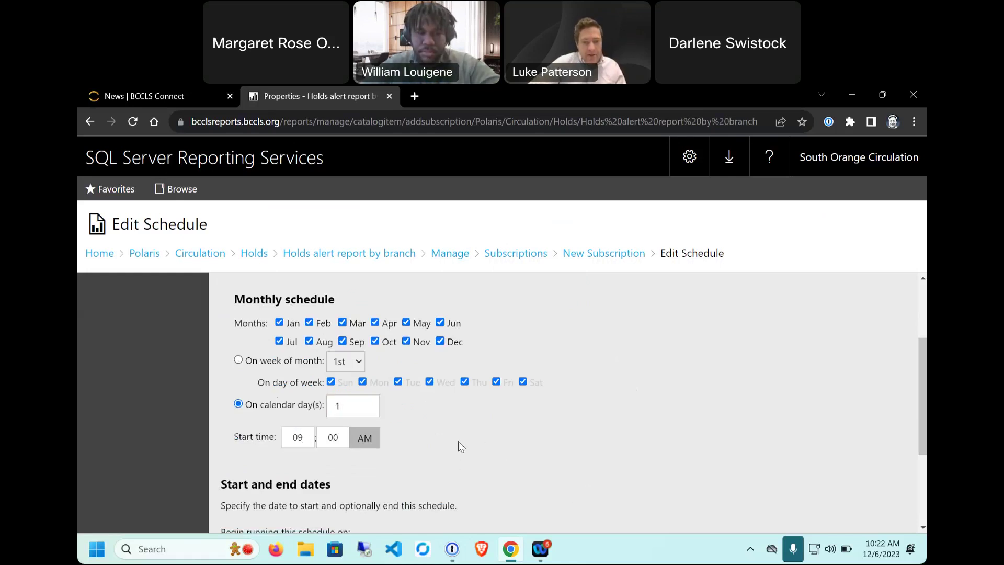
scroll(542, 382, "up", 1)
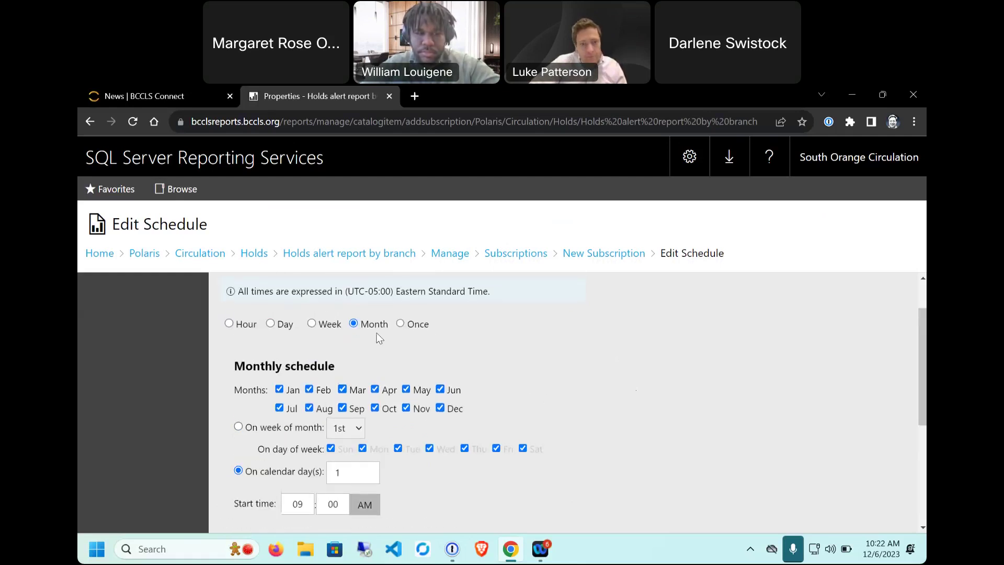
scroll(359, 422, "down", 4)
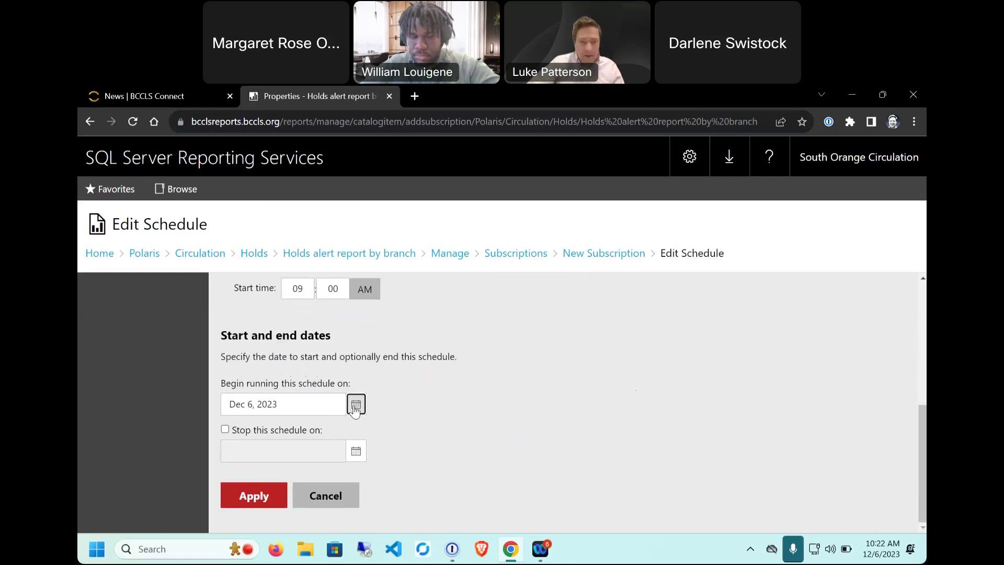
Step: Change the schedule's begin date from Dec 6, 2023 to January 1, 2024
left_click(355, 408)
left_click(385, 399)
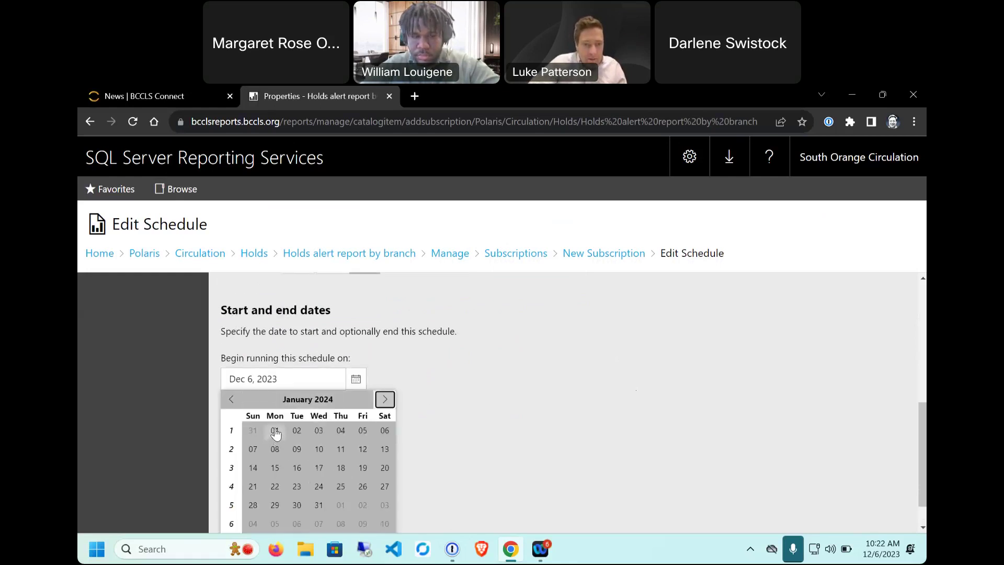
left_click(275, 433)
scroll(513, 445, "up", 3)
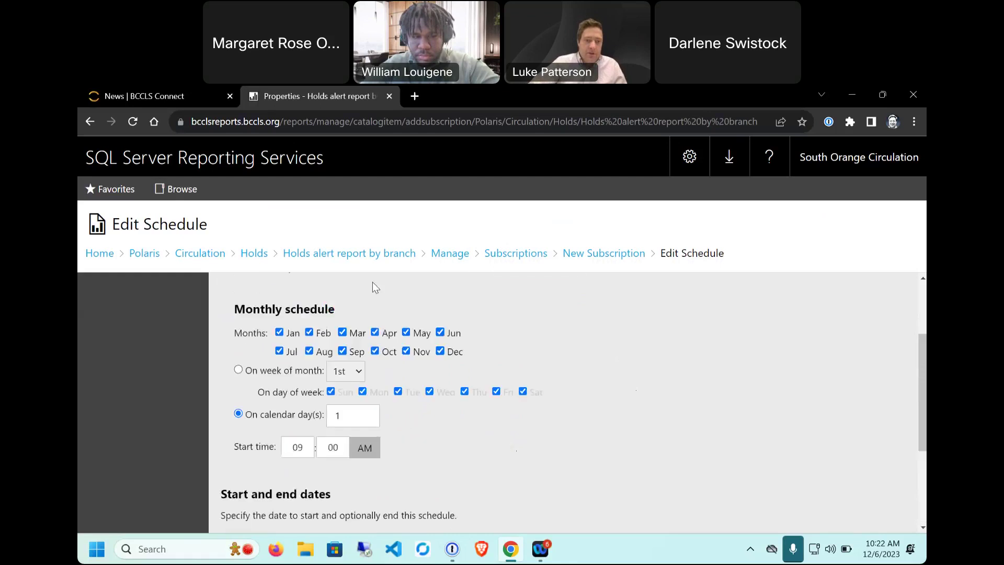
scroll(375, 288, "up", 1)
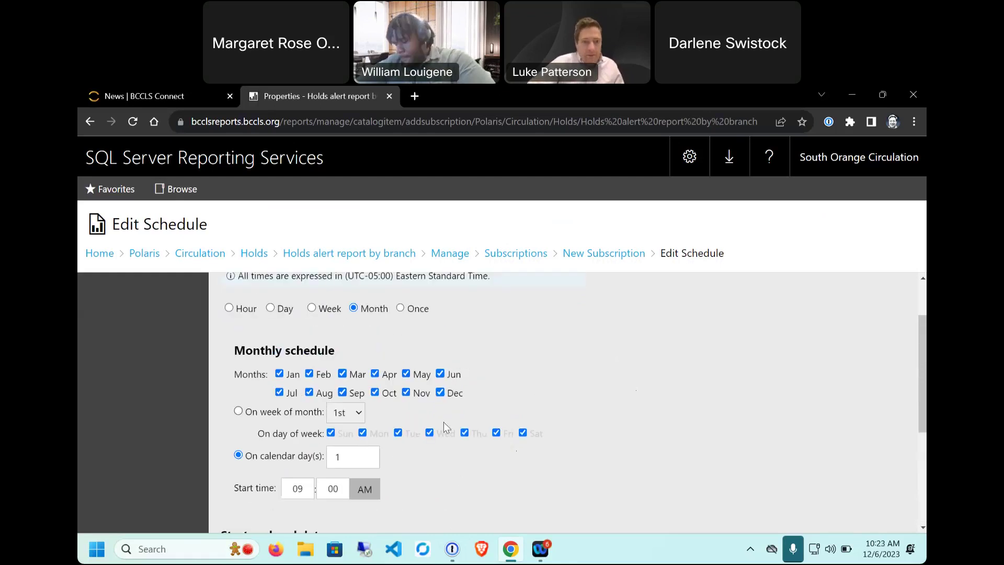
scroll(478, 406, "down", 4)
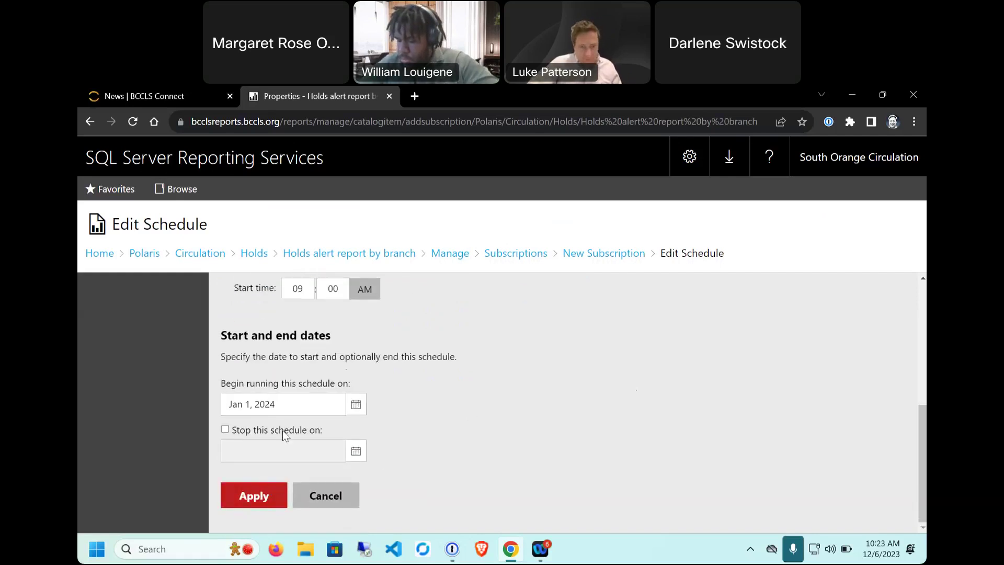
scroll(282, 430, "up", 5)
scroll(278, 439, "down", 4)
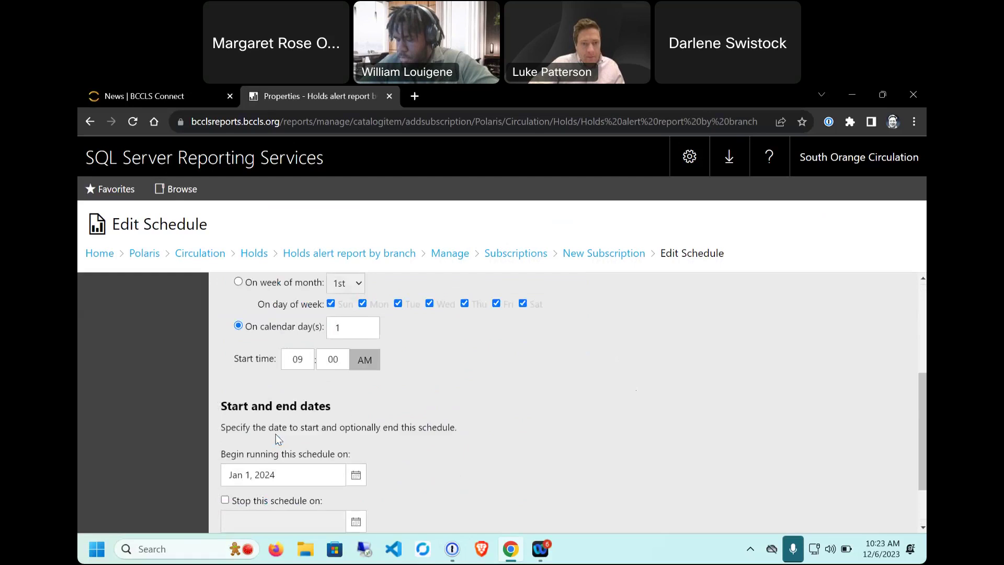
scroll(279, 439, "down", 1)
Step: Apply the monthly day-1, 9:00 AM schedule to the subscription
left_click(256, 494)
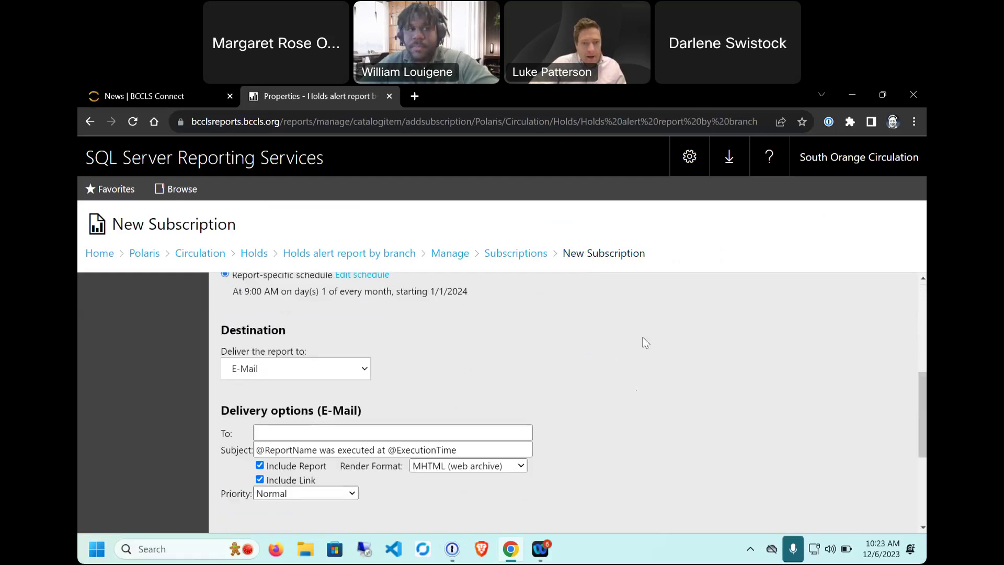
scroll(571, 342, "up", 3)
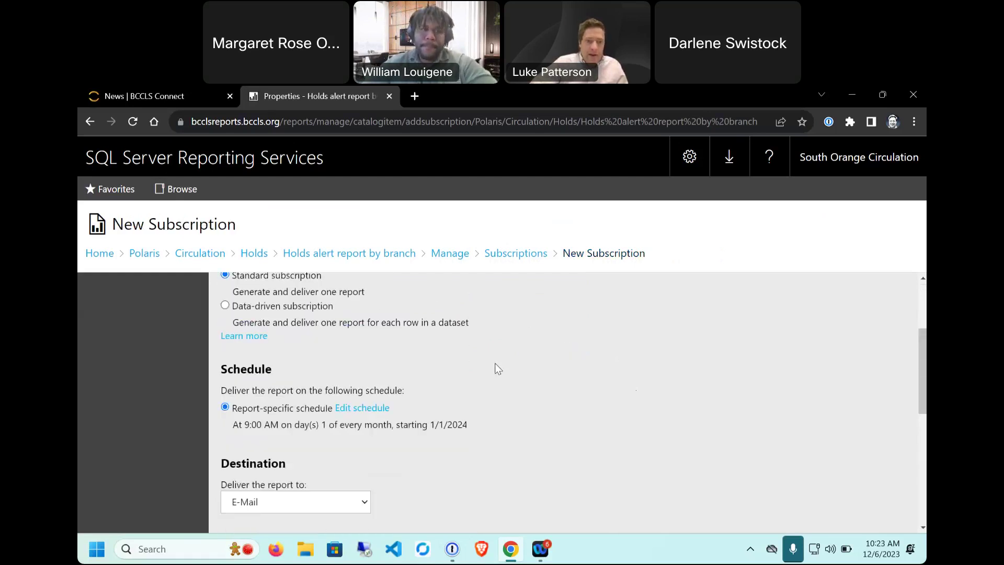
scroll(277, 395, "down", 2)
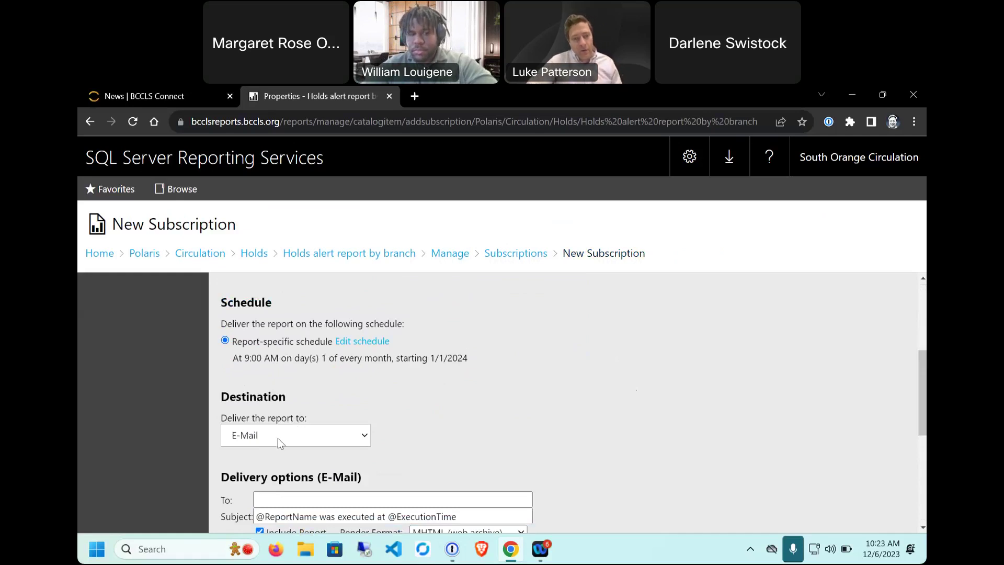
scroll(541, 430, "down", 3)
Step: Enter the recipient e-mail address in the To field and dismiss the password manager prompt
left_click(302, 369)
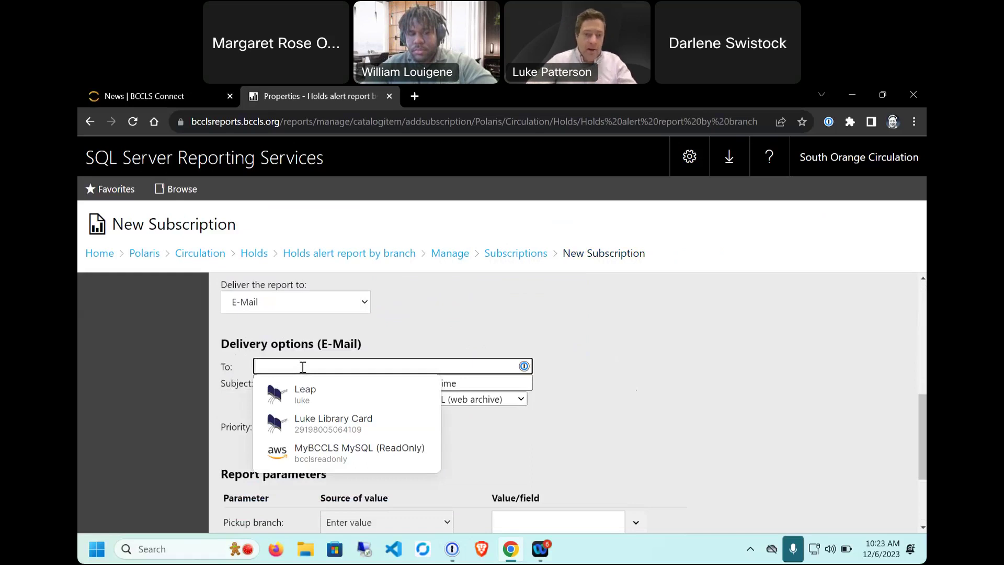
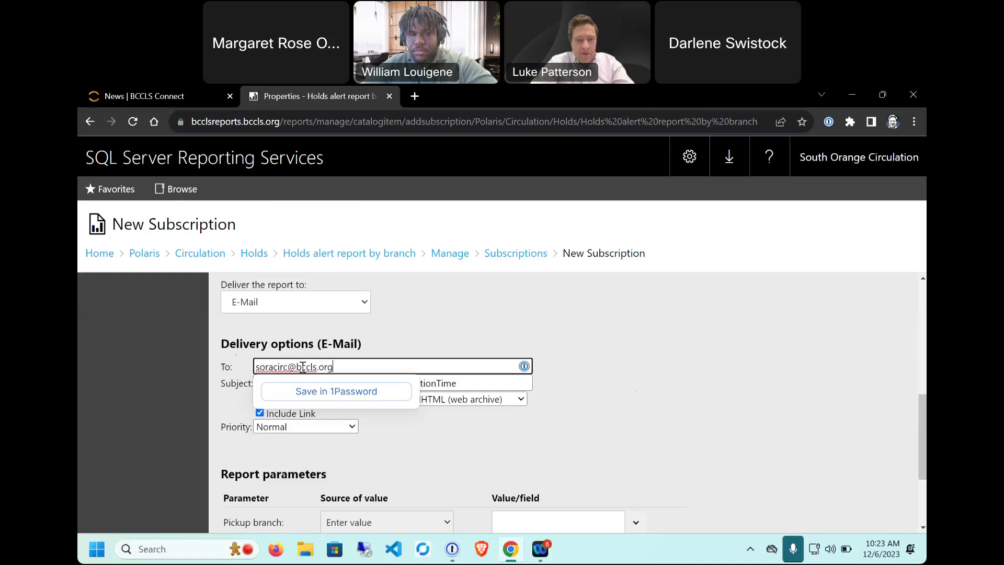
left_click(585, 389)
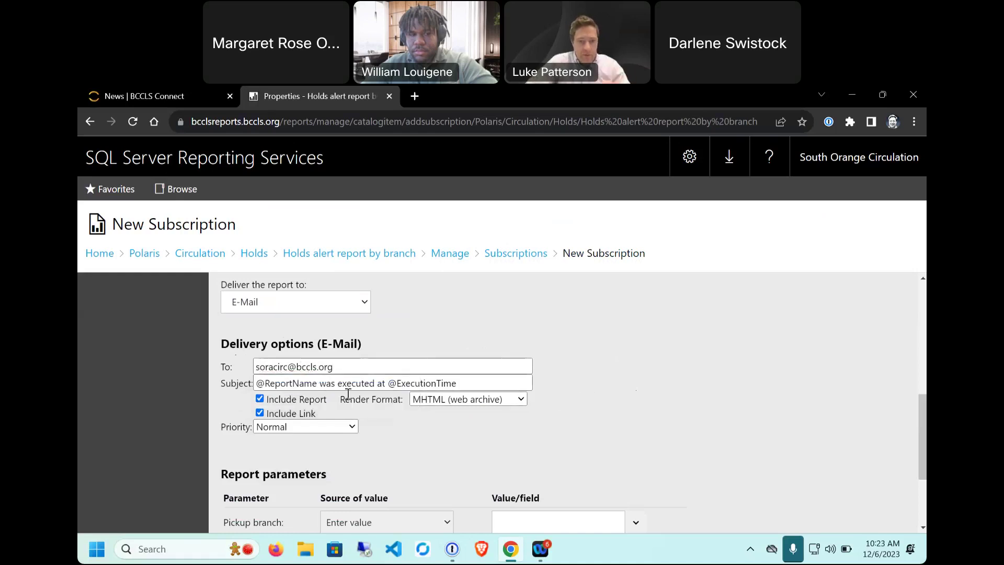
scroll(352, 378, "down", 1)
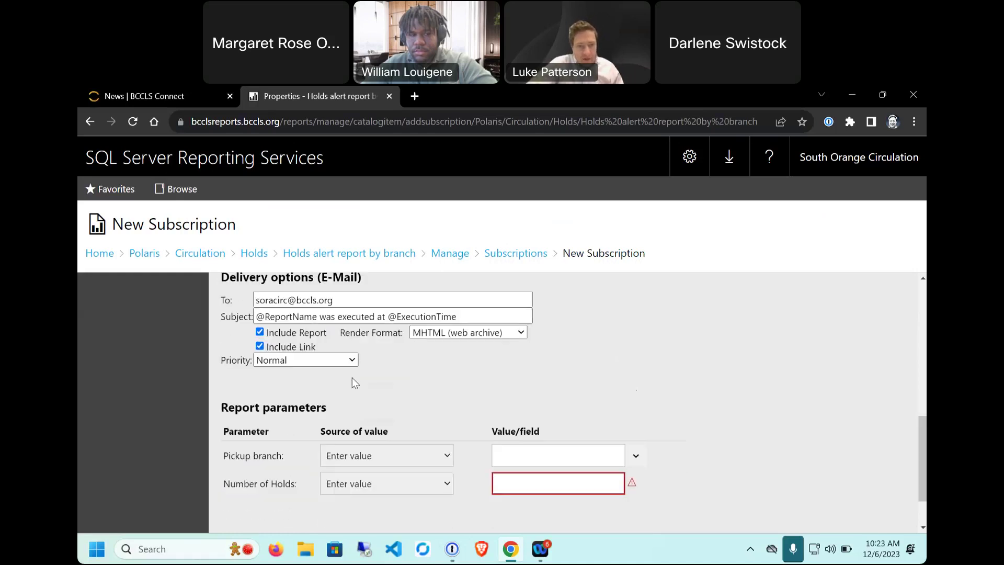
scroll(352, 377, "down", 1)
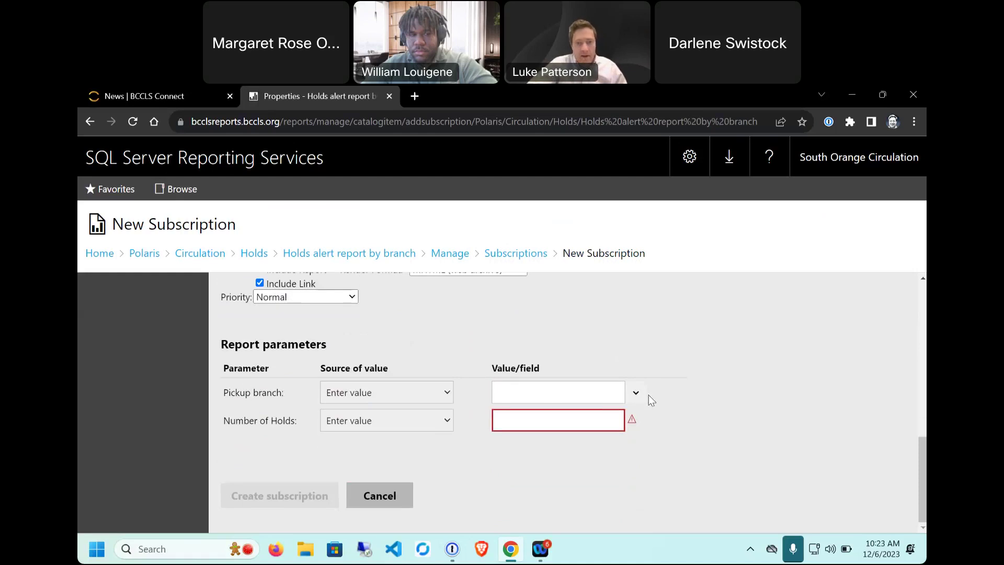
Step: Choose South Orange Public Library as the pickup branch
left_click(634, 393)
scroll(557, 428, "down", 10)
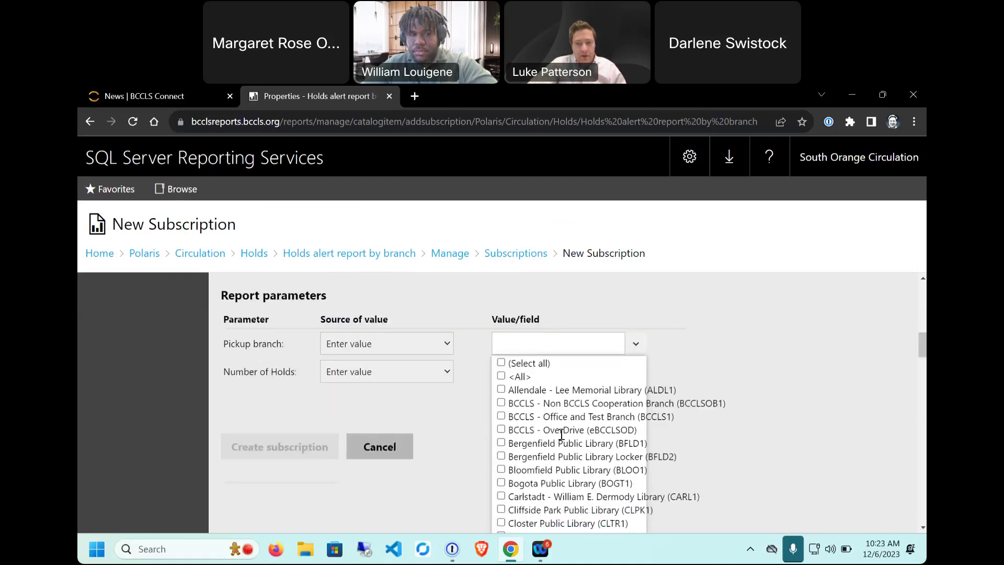
scroll(558, 429, "down", 8)
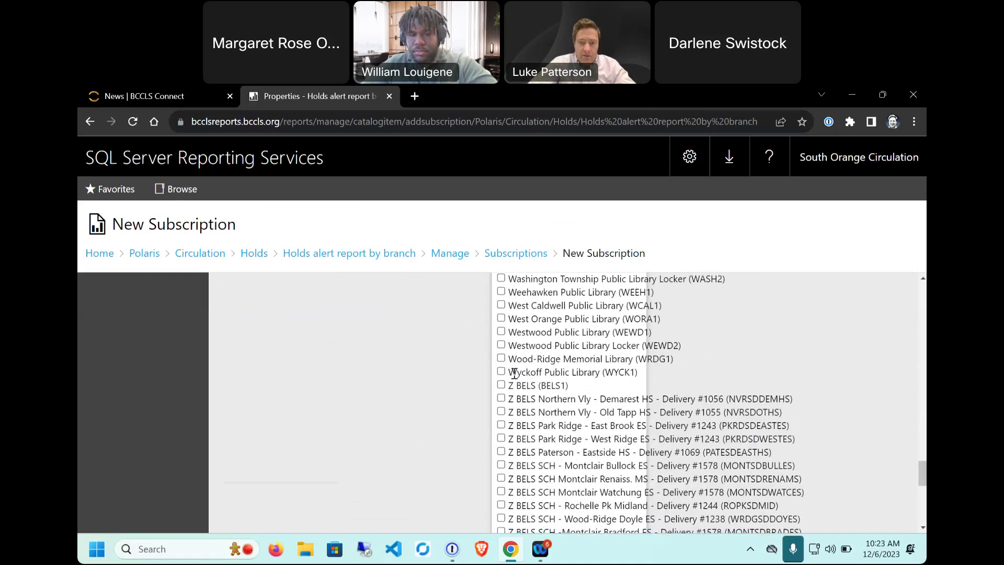
scroll(536, 402, "up", 4)
scroll(514, 352, "up", 2)
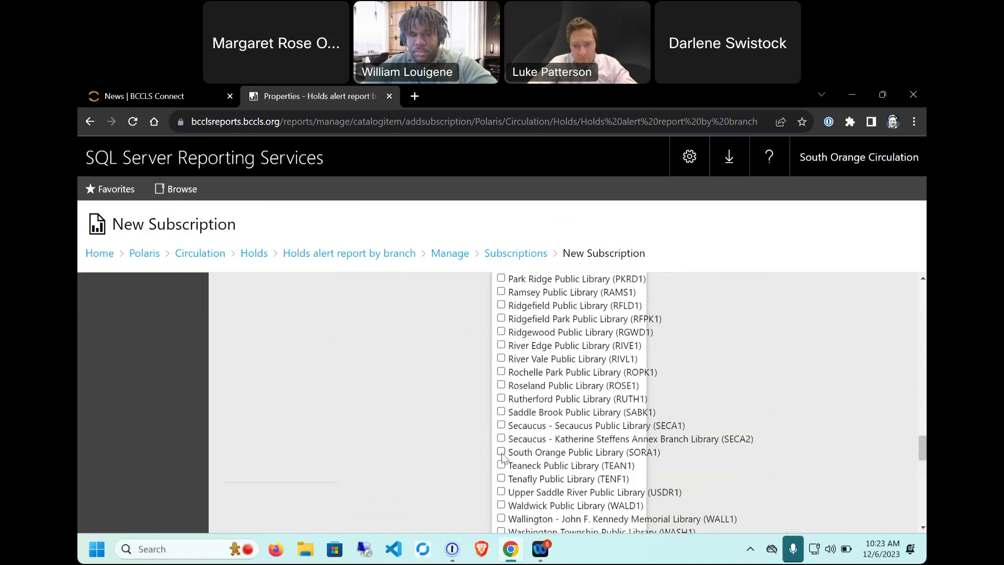
left_click(430, 417)
scroll(641, 427, "up", 3)
scroll(571, 481, "down", 1)
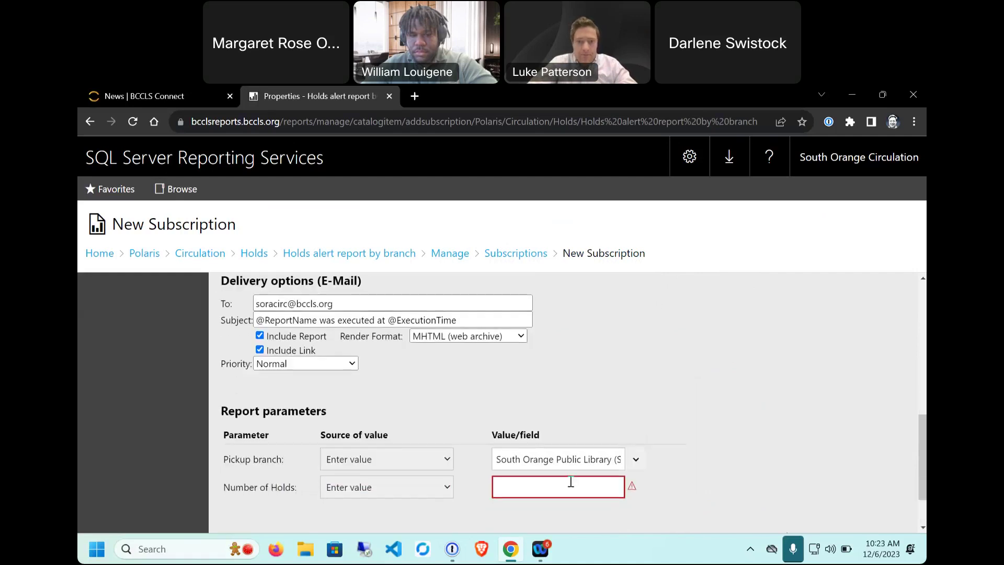
Step: Set Number of Holds to 1 and create the subscription
double_click(263, 487)
left_click_drag(263, 487, 553, 486)
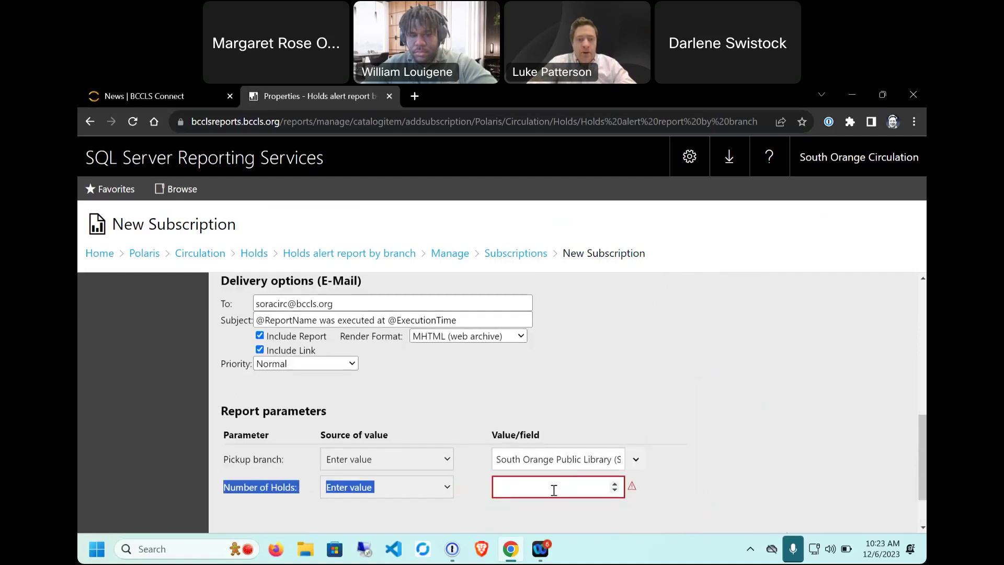
left_click(554, 487)
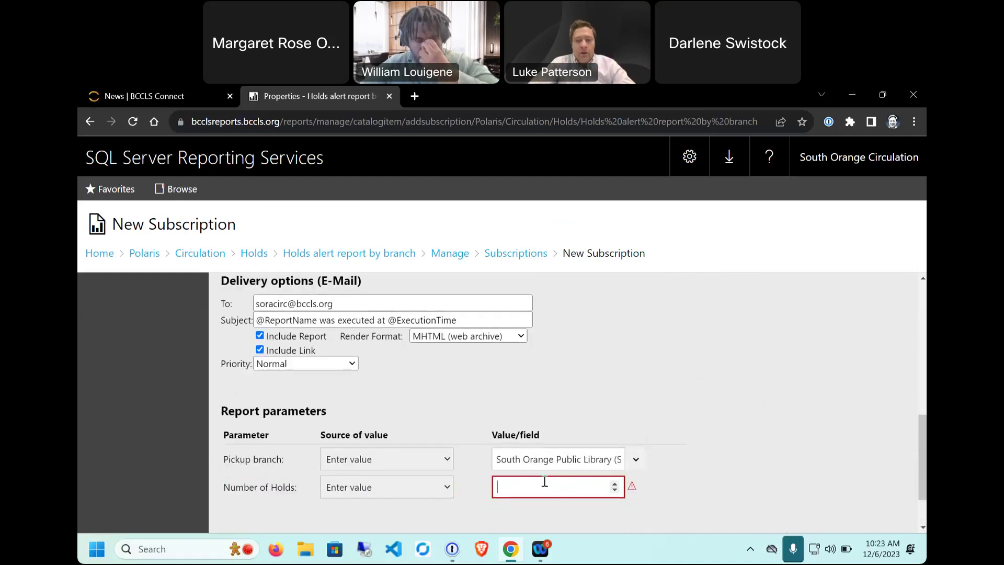
type("1")
left_click(784, 406)
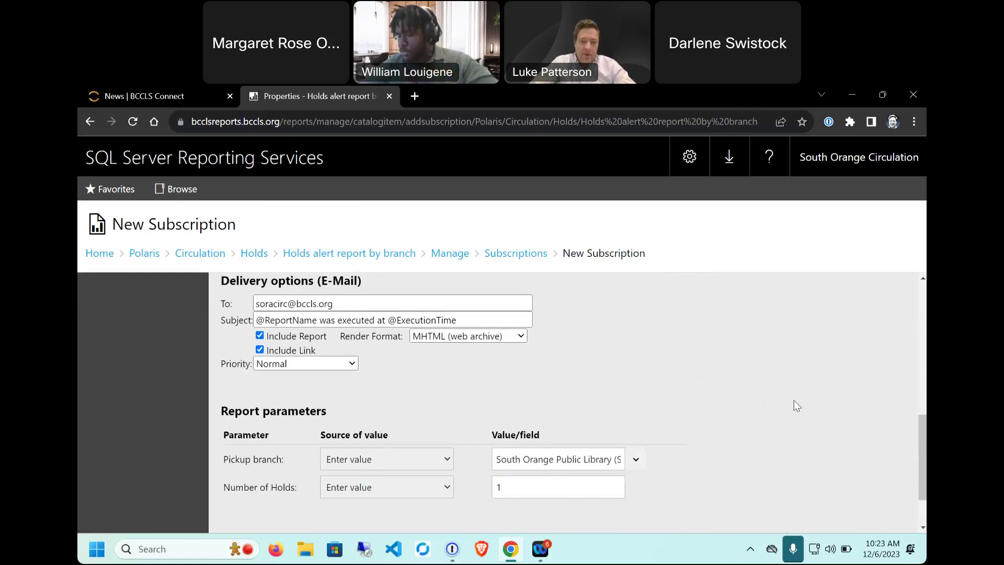
scroll(774, 401, "down", 1)
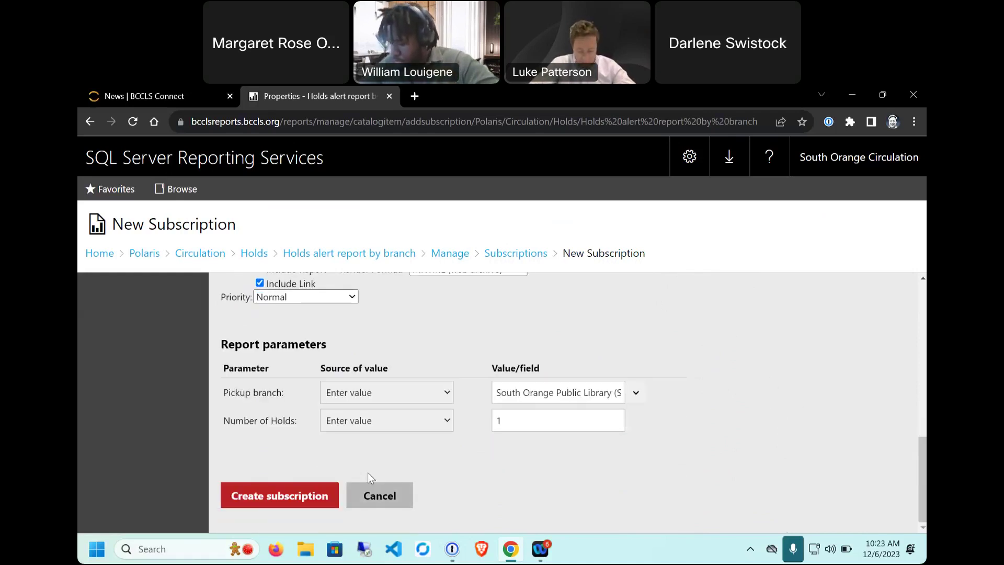
left_click(234, 490)
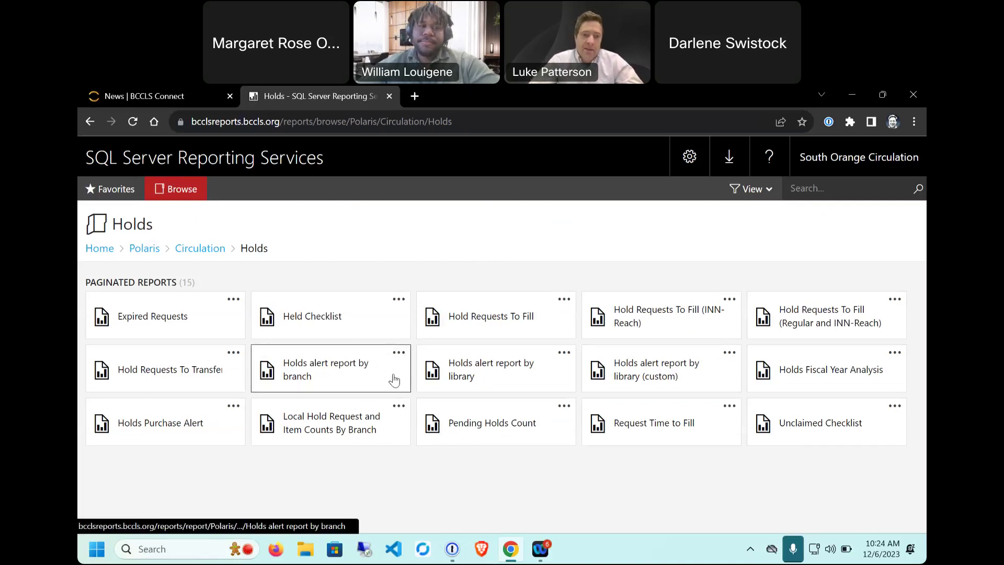
Step: Check the Holds alert report by branch actions menu, then go to My subscriptions
left_click(399, 354)
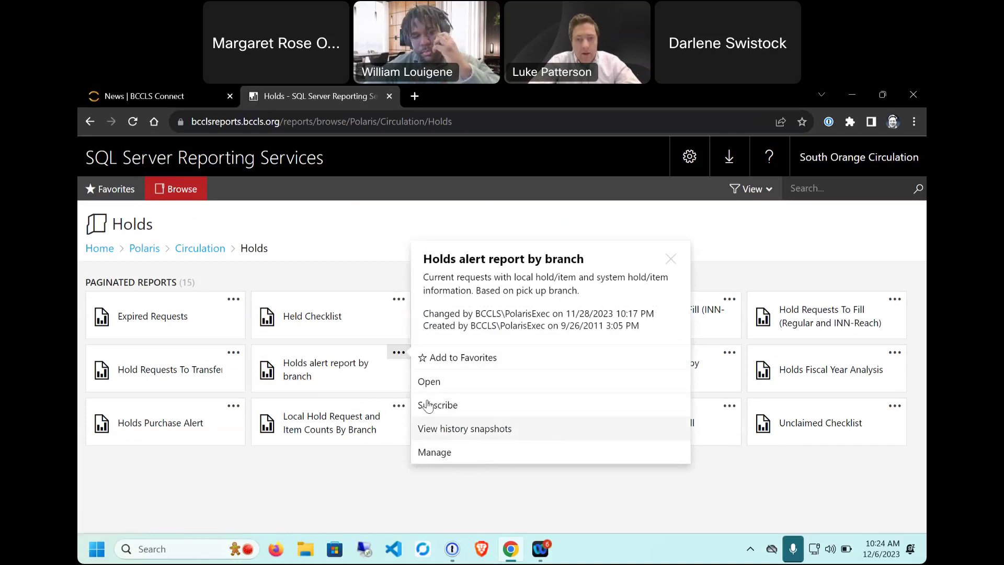
left_click(555, 487)
left_click(399, 352)
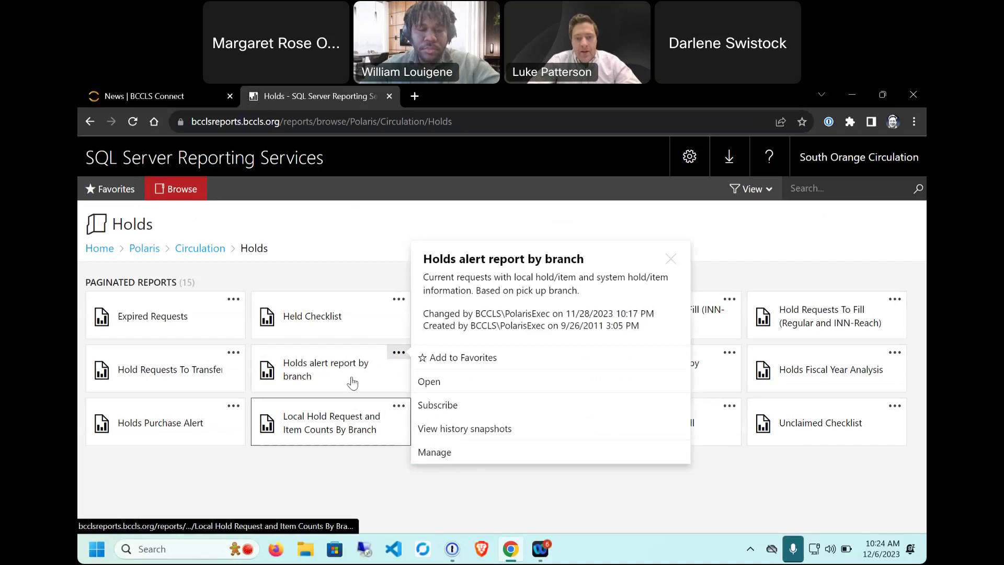
left_click(813, 500)
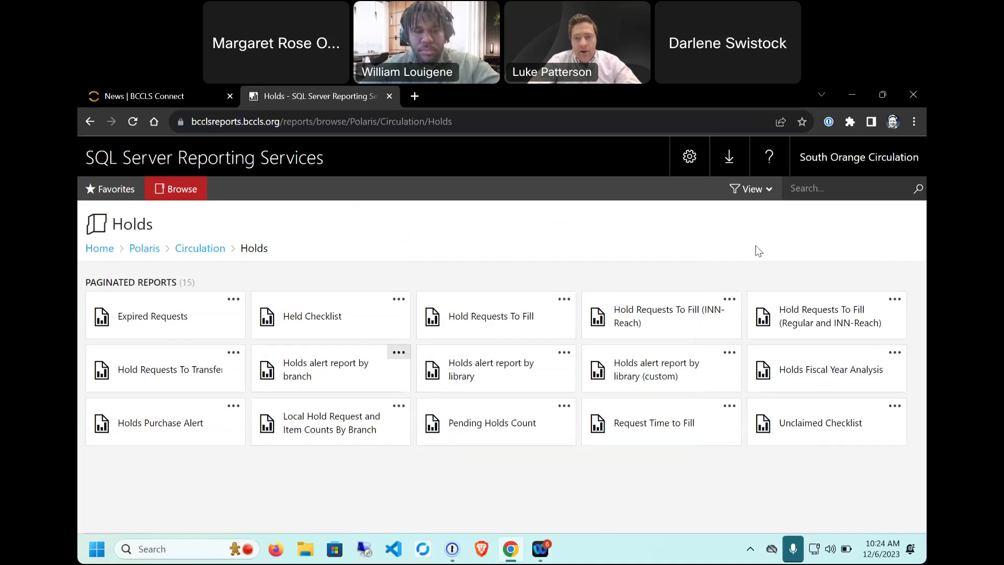
left_click(690, 157)
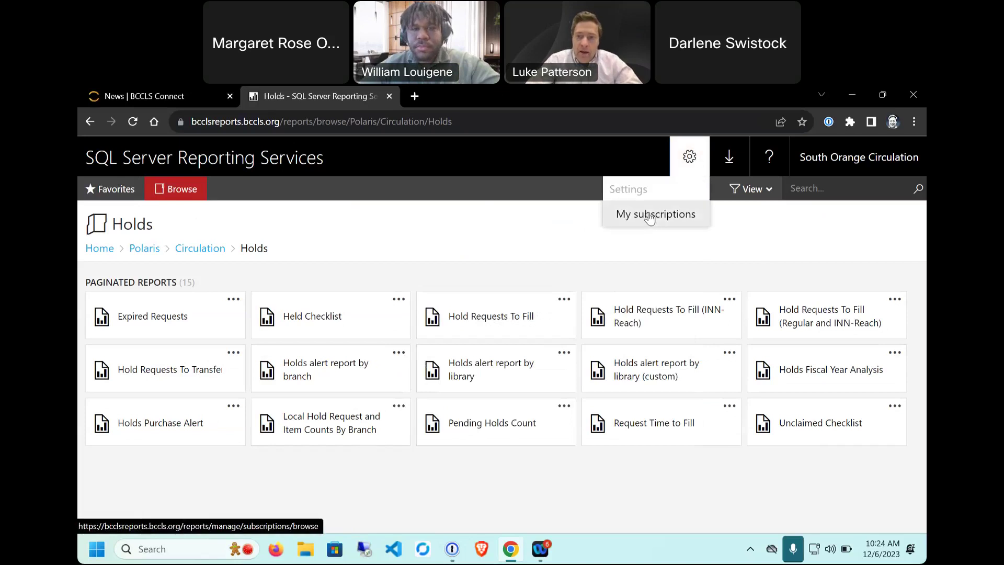
left_click(650, 214)
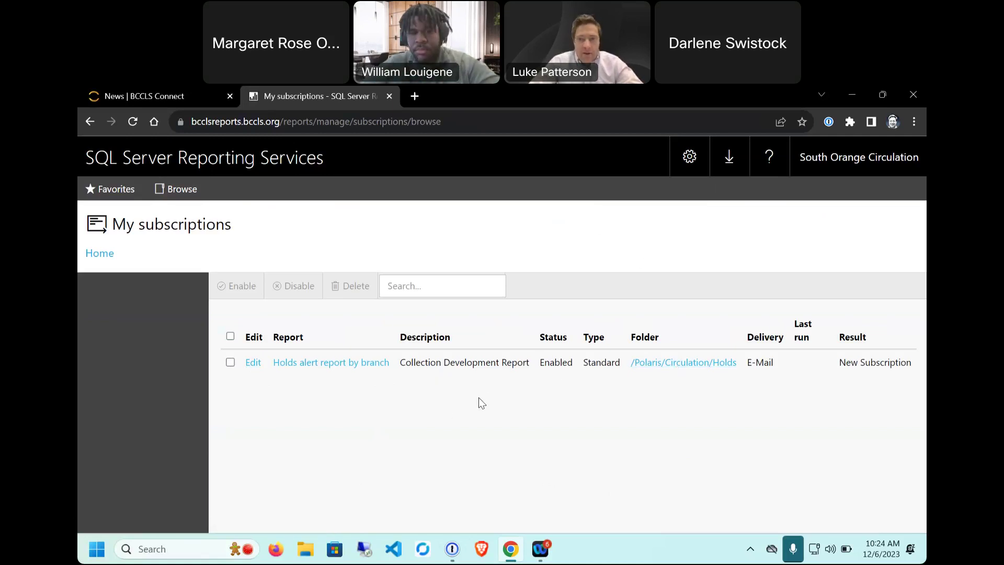
Step: Highlight the My subscriptions heading to point out the Holds alert report by branch entry
left_click_drag(111, 224, 240, 237)
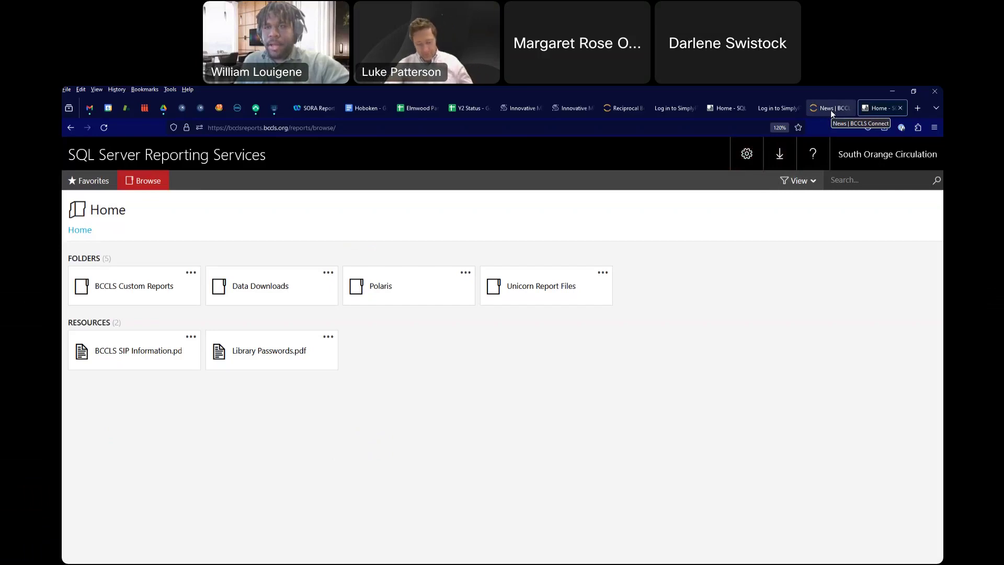
Step: Launch Simply Reports (VPN) from the BCCLS Connect Launcher app list
left_click(830, 110)
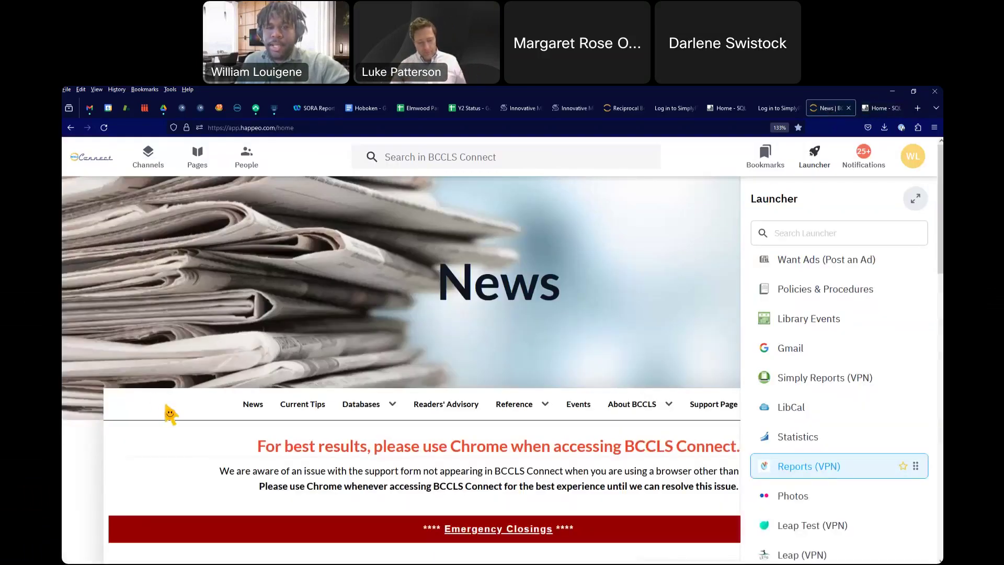
left_click(166, 405)
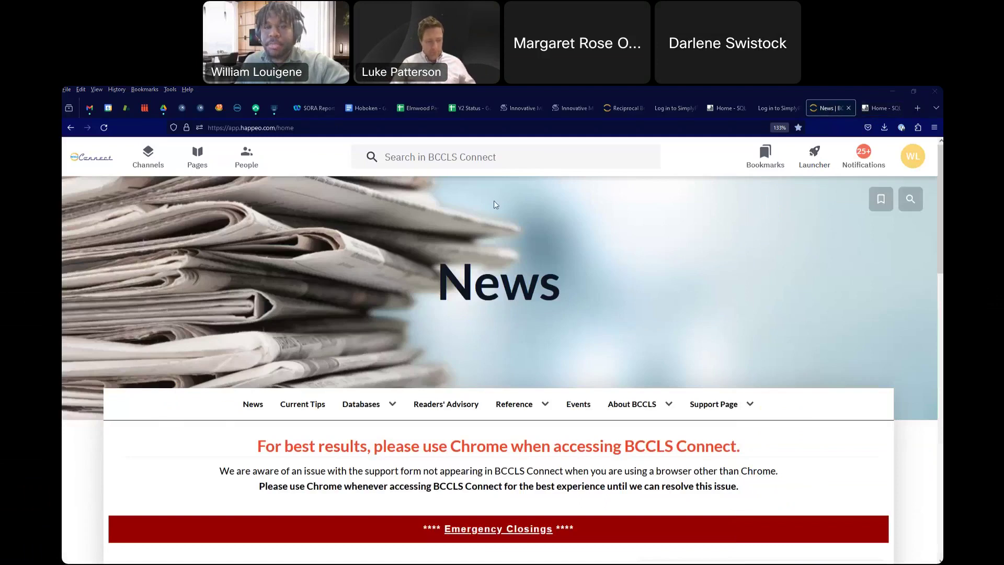
left_click(819, 165)
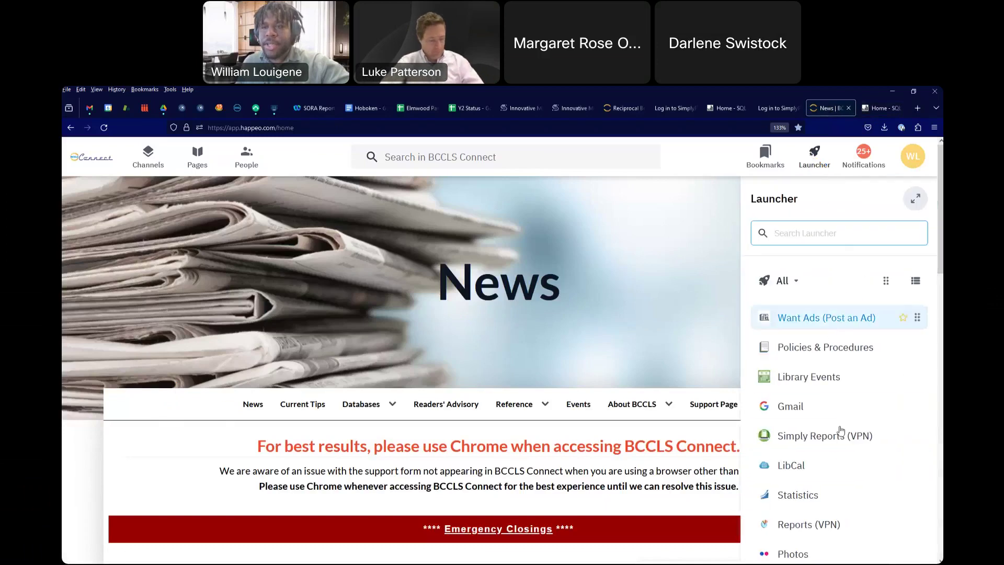
scroll(836, 386, "down", 2)
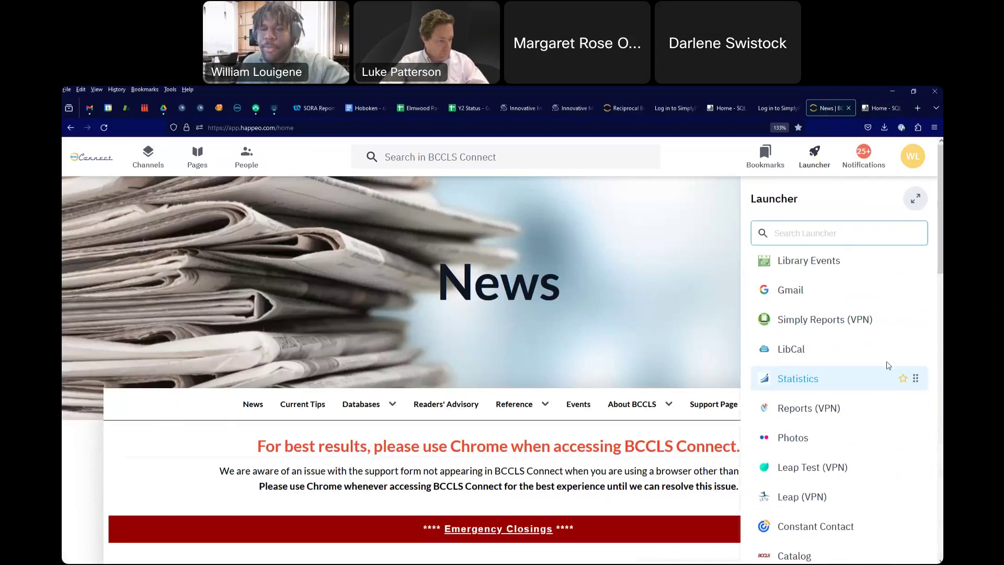
scroll(829, 404, "up", 2)
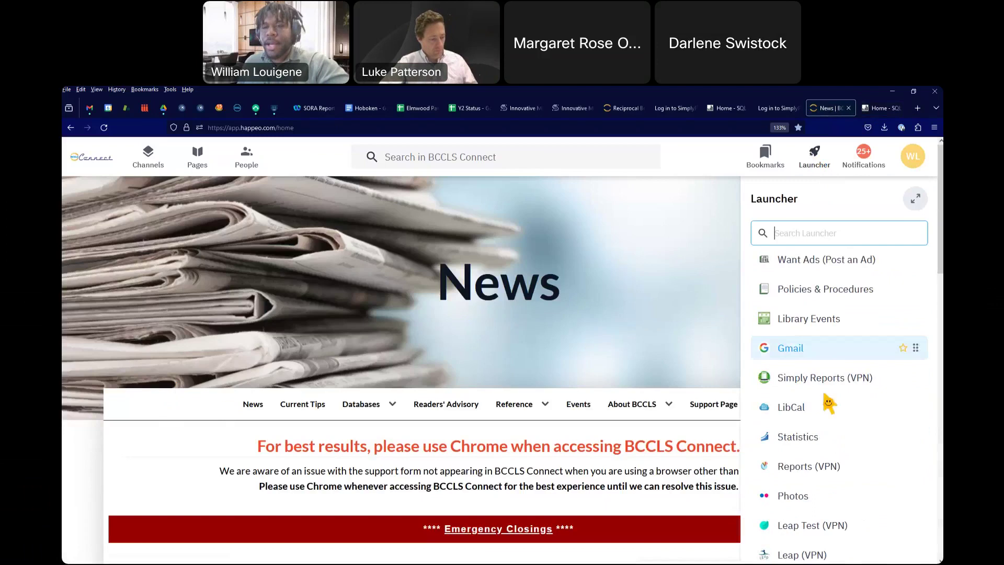
left_click(825, 392)
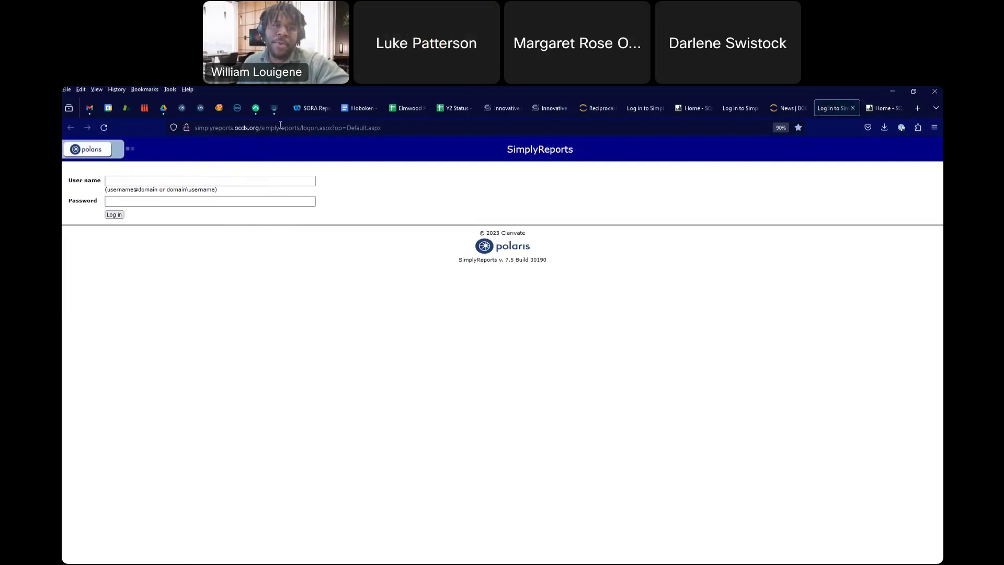
Step: Sign in to SimplyReports with the account user name and password
left_click(245, 183)
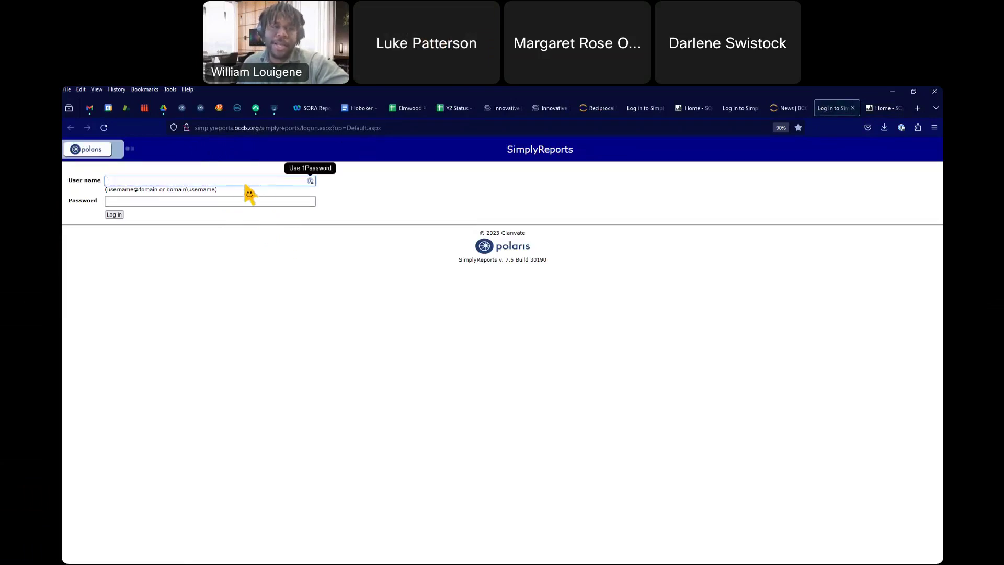
key("alt+Tab")
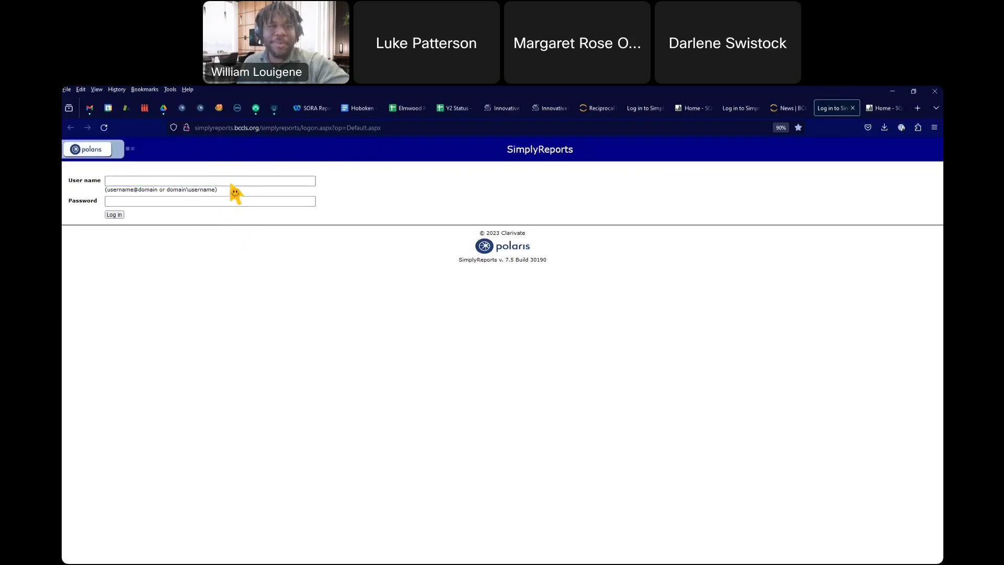
left_click(231, 184)
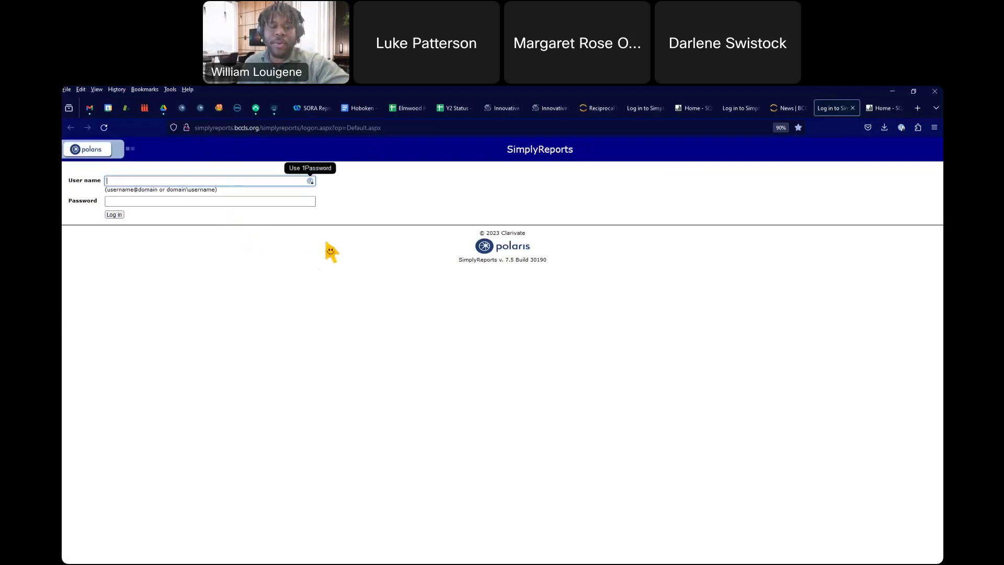
type("sorac")
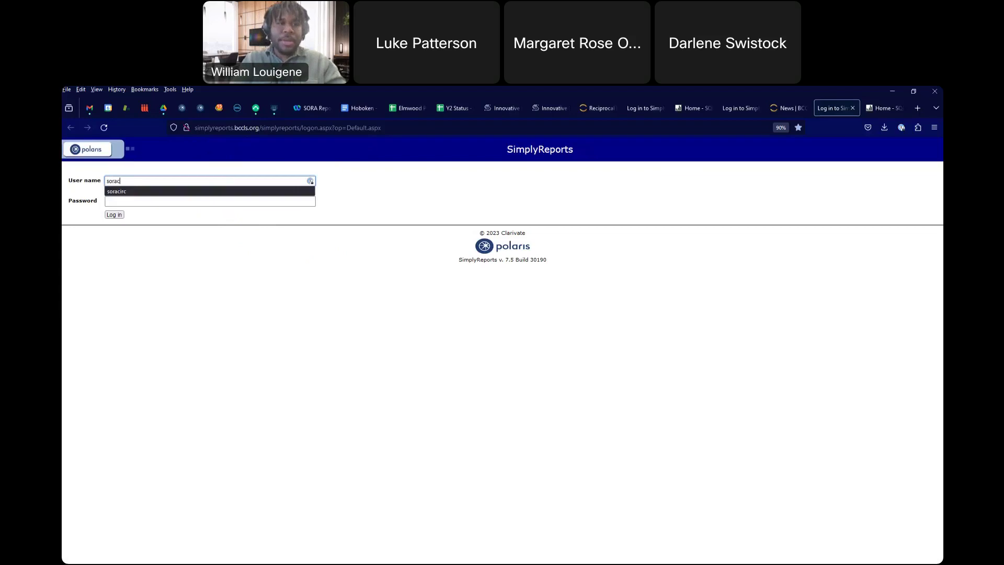
key("Tab")
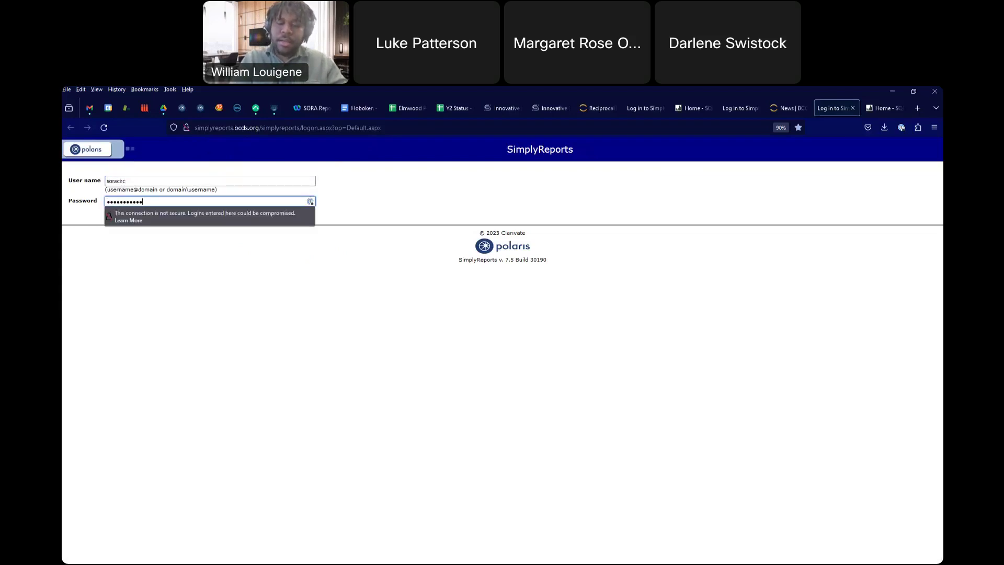
key("Return")
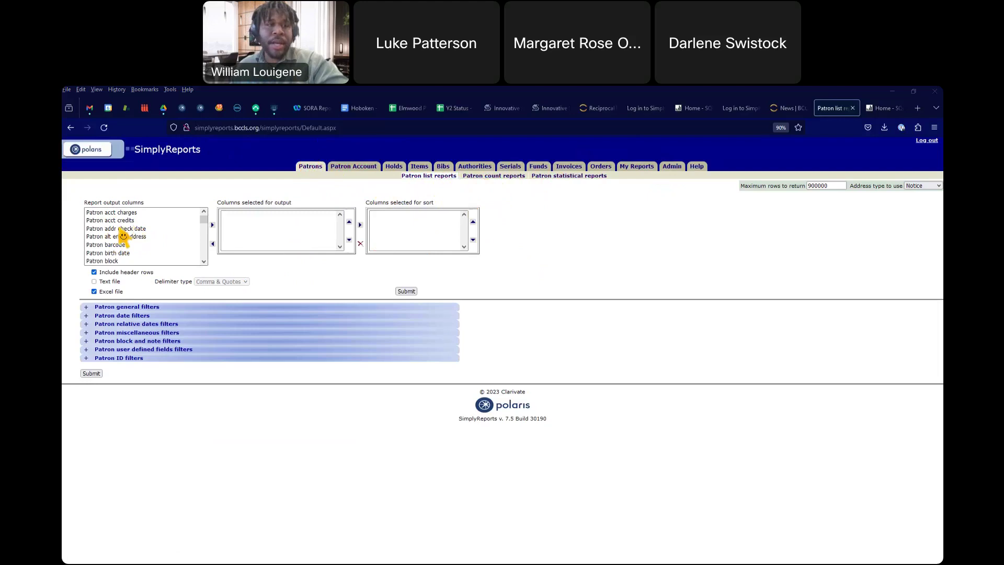
Step: Move Patron barcode from the report output columns into Columns selected for output
scroll(155, 237, "down", 6)
scroll(156, 239, "down", 8)
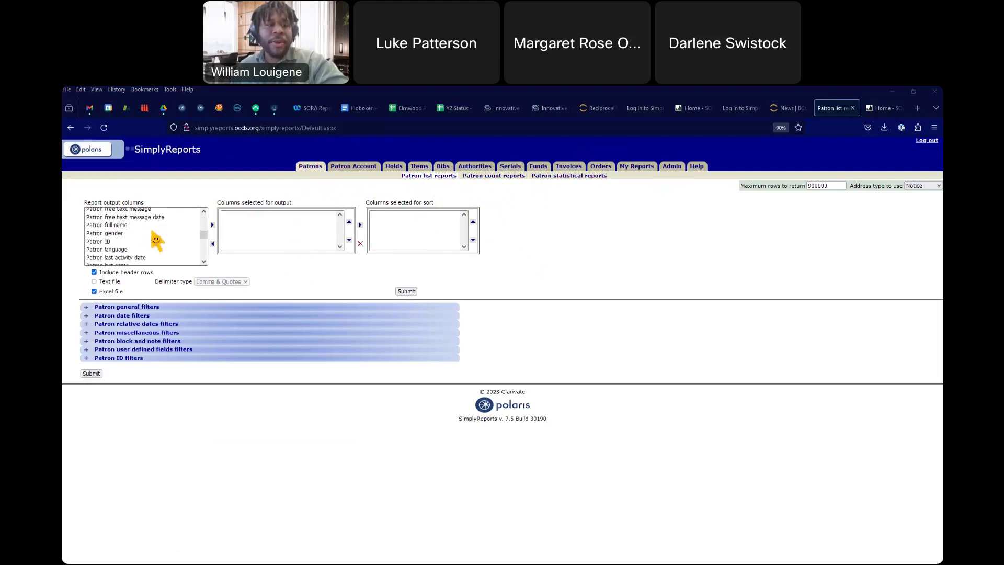
scroll(157, 240, "down", 10)
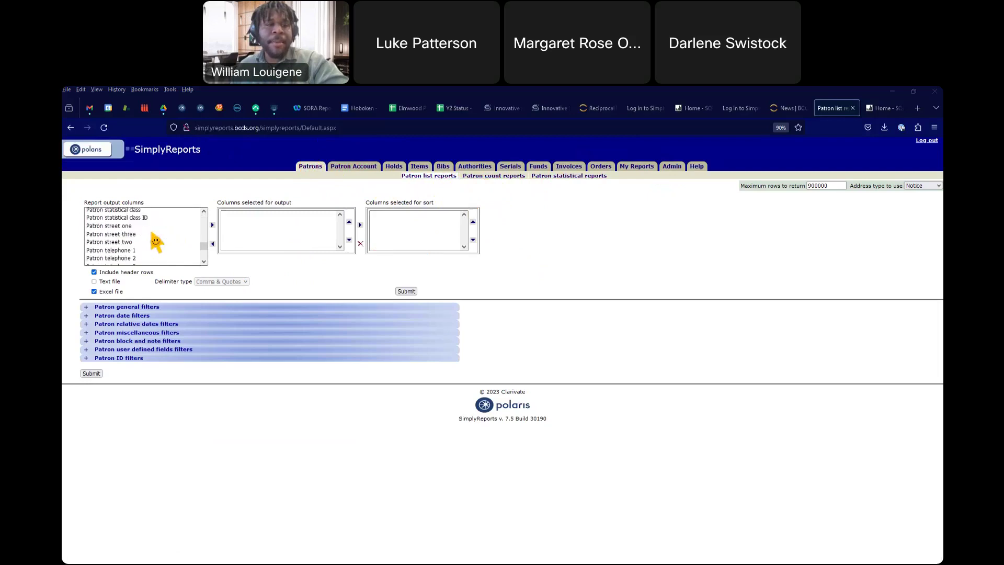
scroll(157, 241, "down", 1)
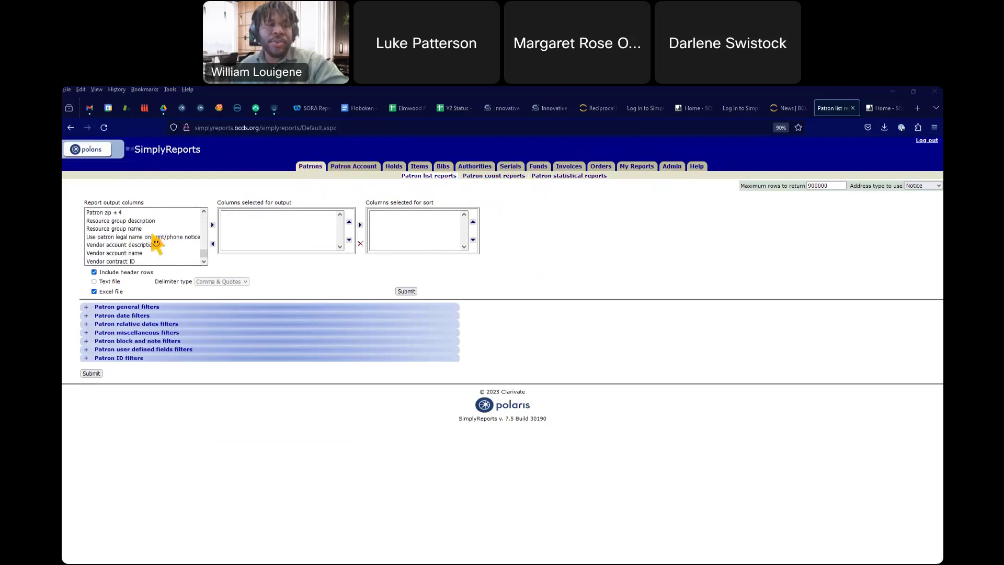
scroll(152, 243, "up", 5)
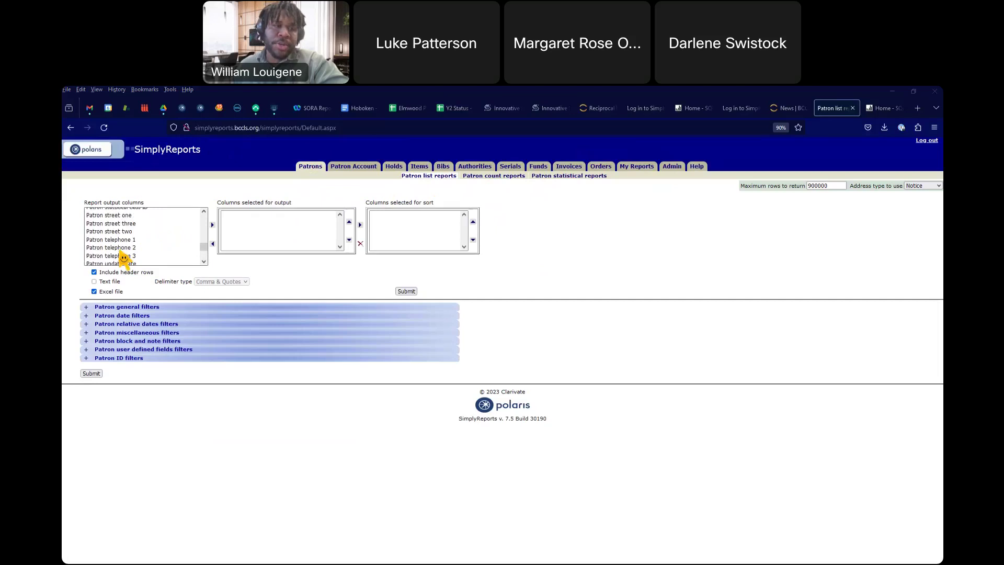
scroll(128, 258, "up", 6)
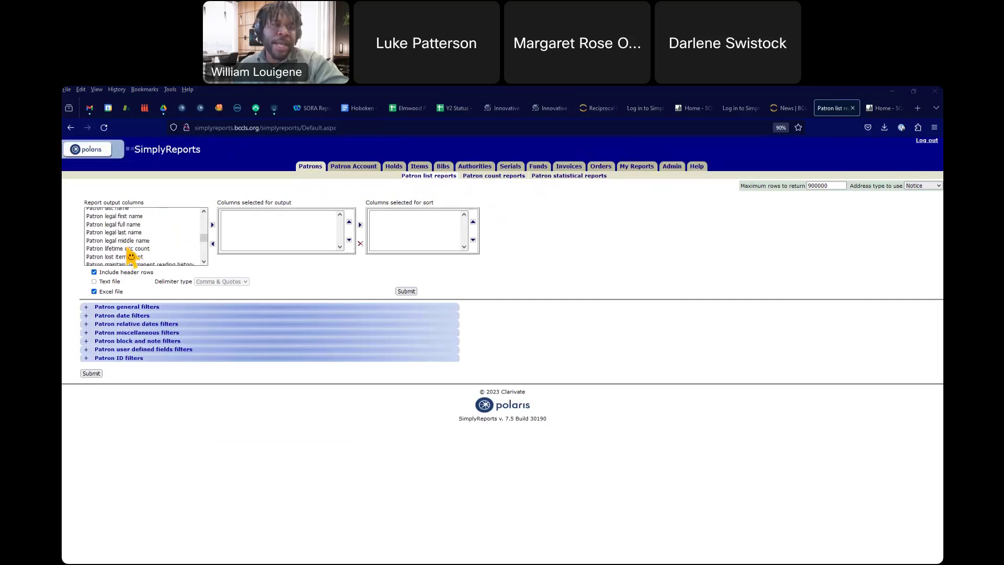
scroll(125, 257, "up", 6)
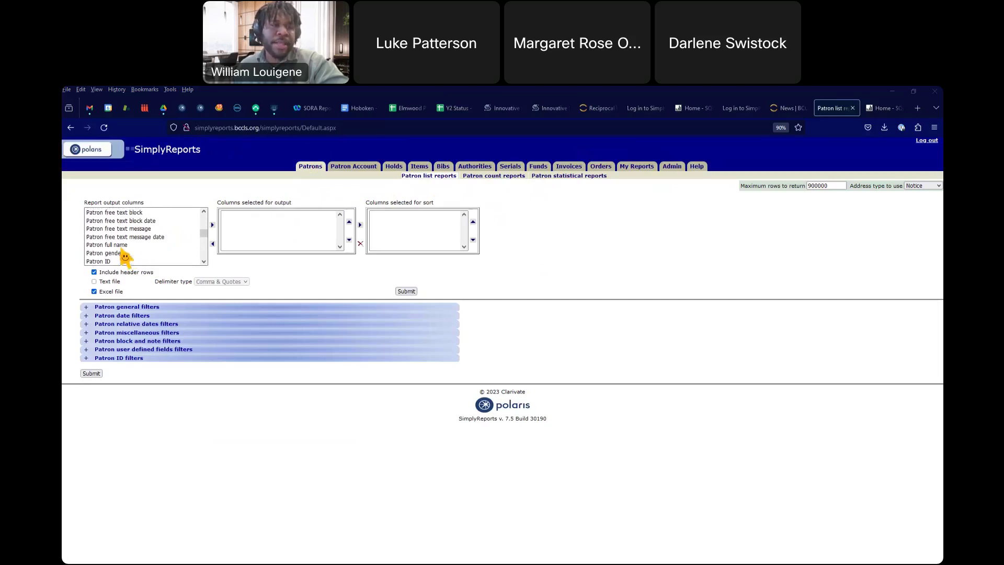
scroll(143, 246, "up", 5)
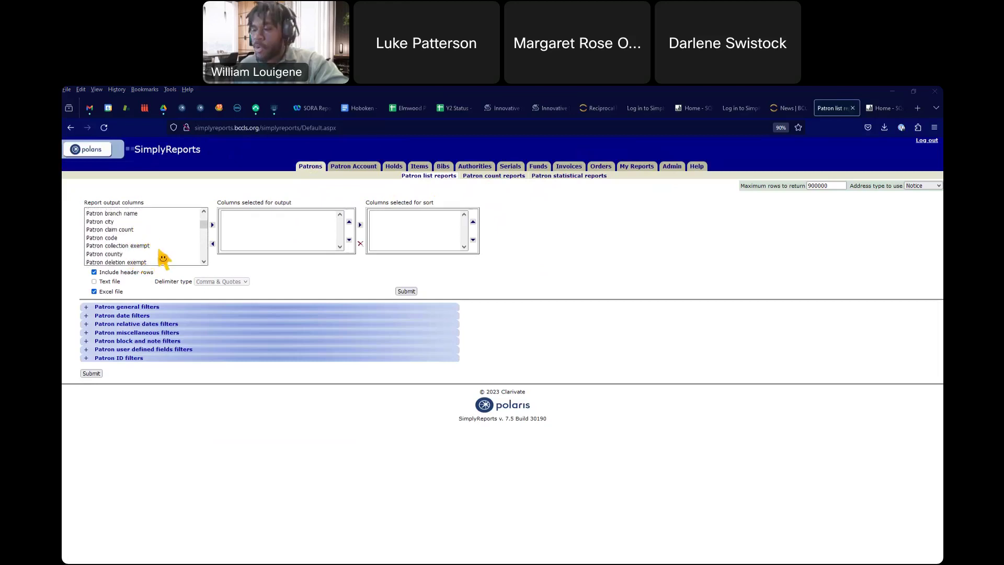
scroll(157, 259, "up", 3)
scroll(159, 256, "down", 2)
scroll(156, 257, "up", 2)
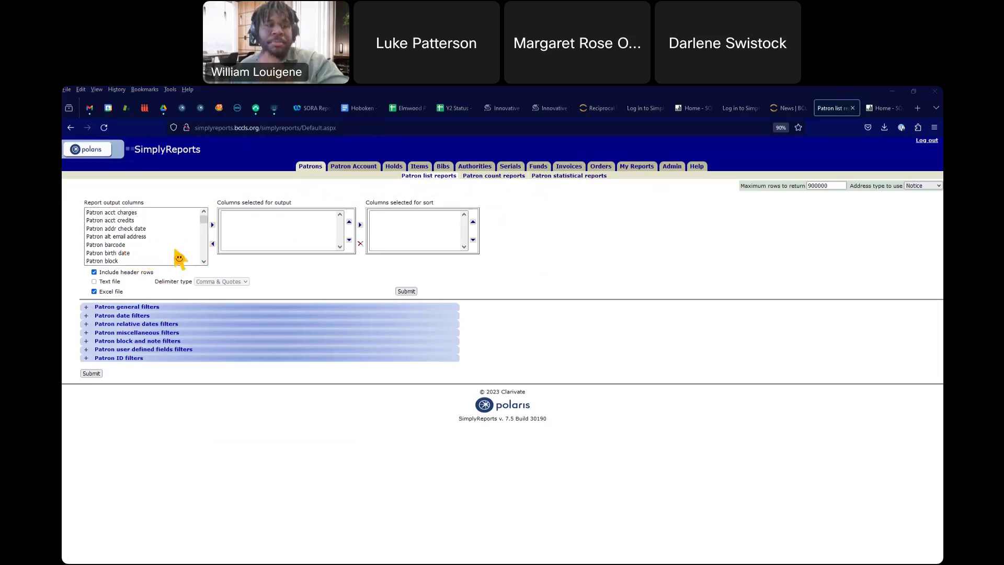
left_click(117, 245)
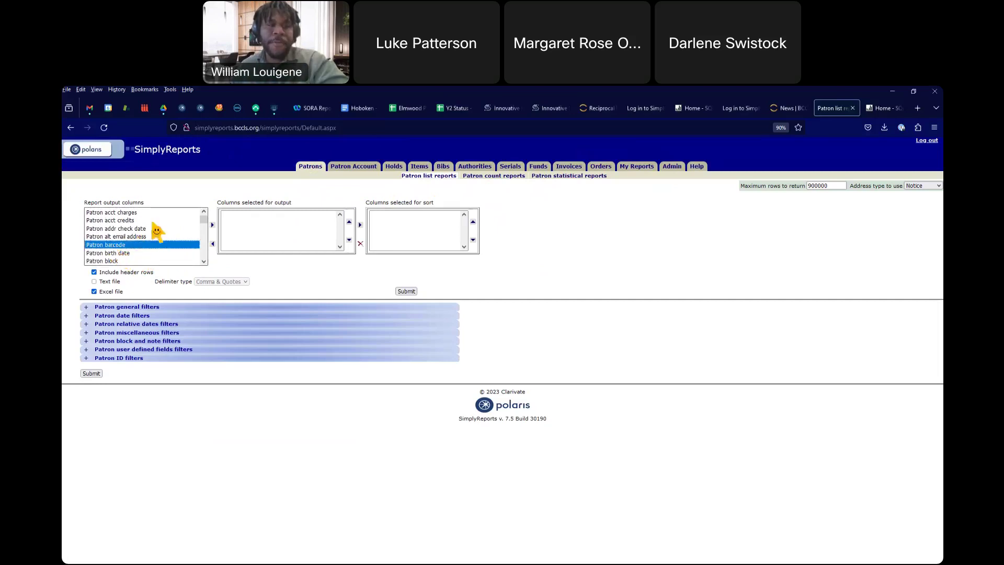
left_click(212, 225)
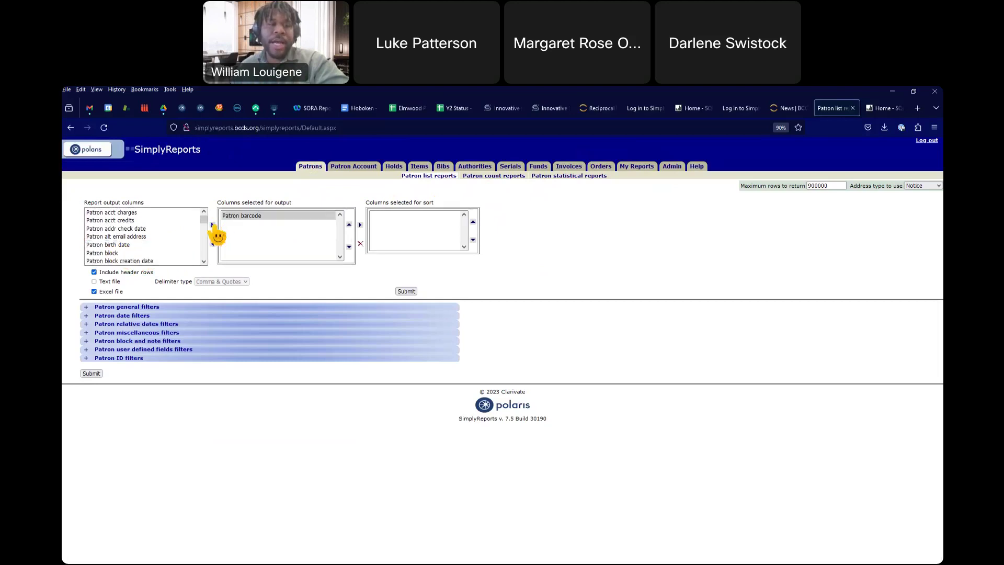
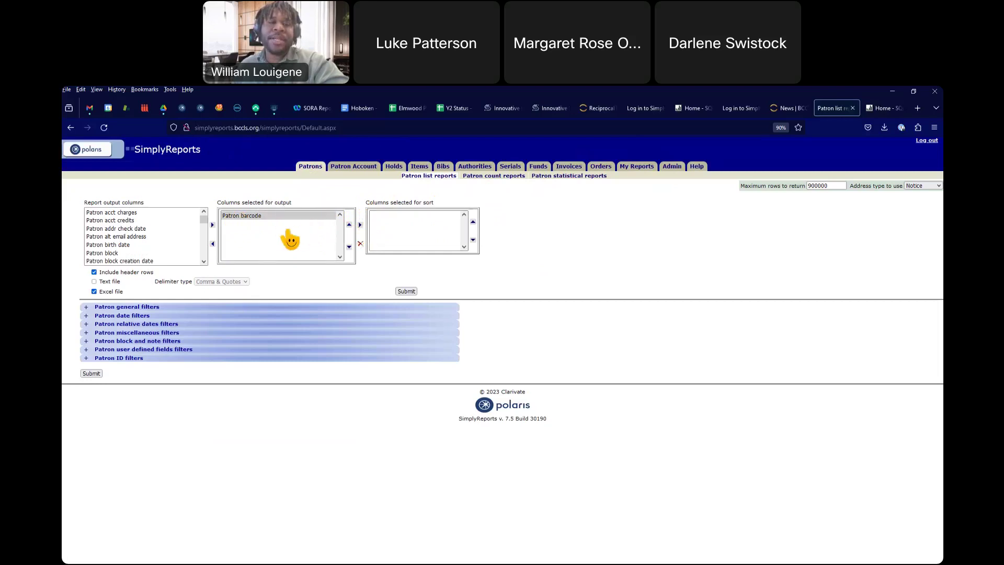
Step: Add Patron barcode to the sort columns, remove it, and return it to the available report columns
left_click(360, 225)
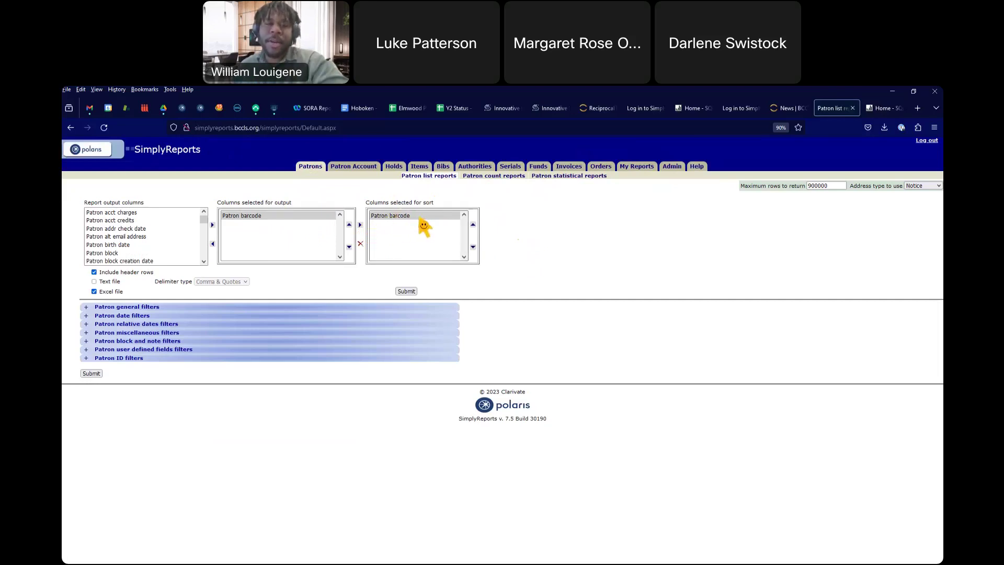
left_click(361, 244)
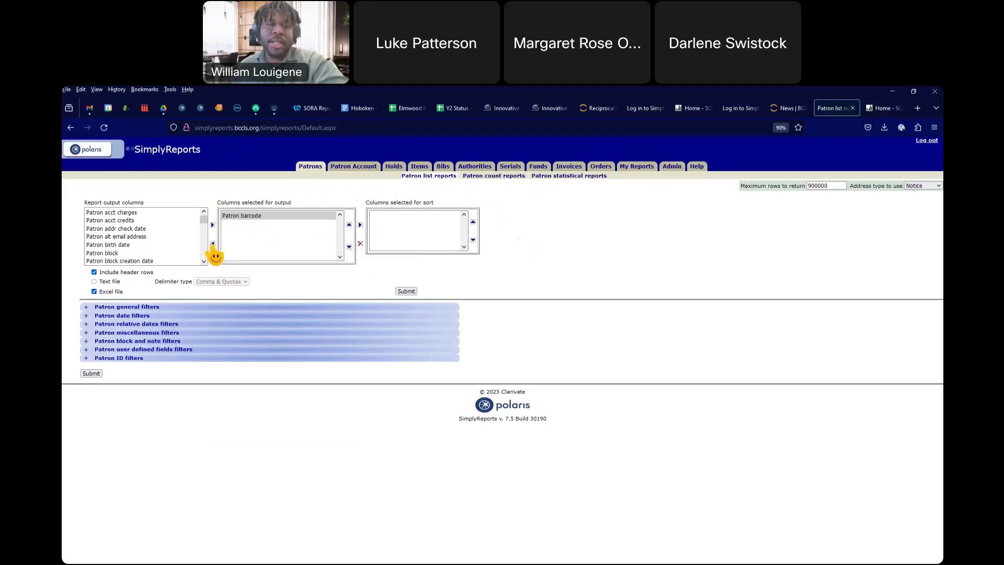
left_click(213, 243)
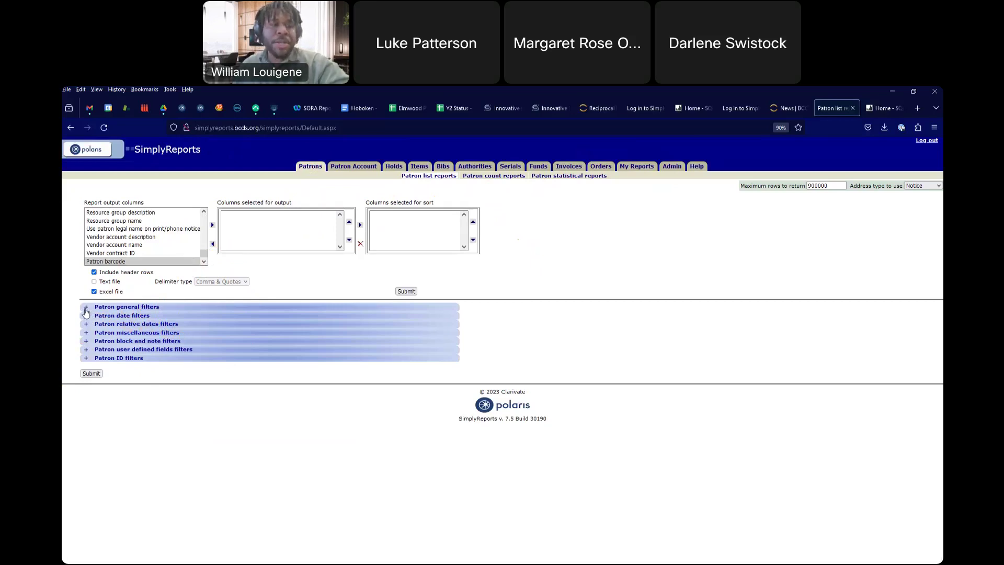
left_click(86, 309)
scroll(142, 350, "down", 2)
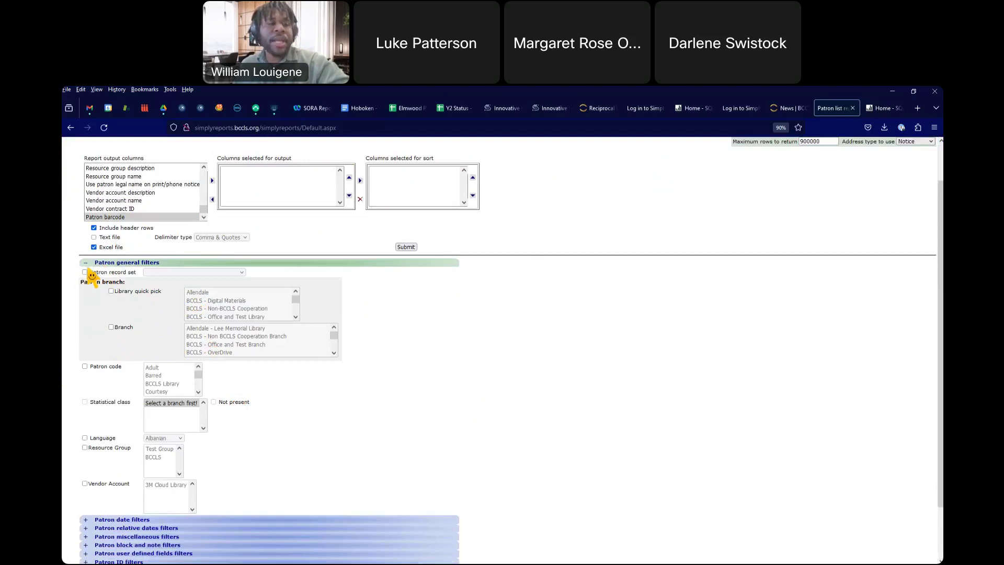
left_click(86, 264)
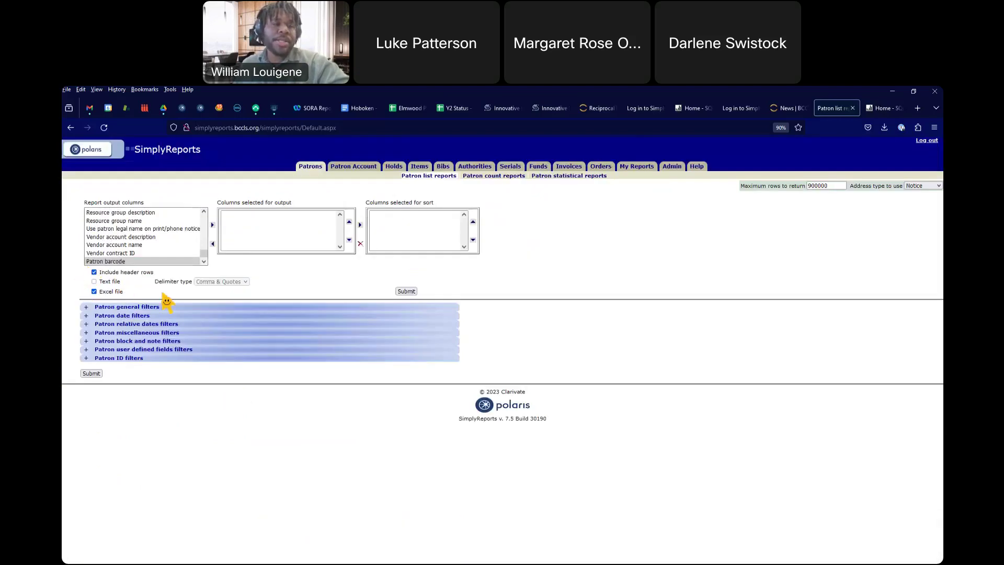
left_click(87, 308)
scroll(171, 303, "down", 3)
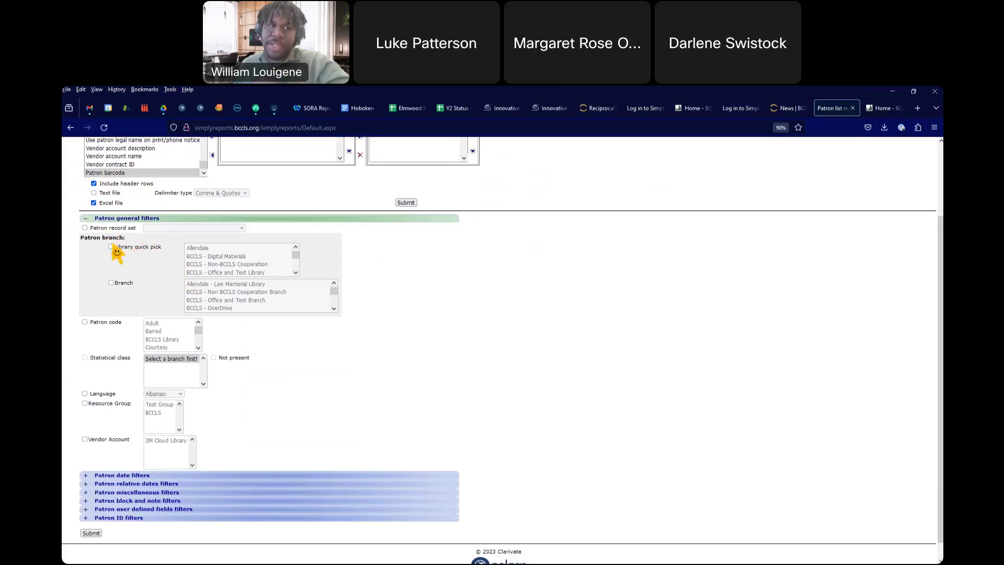
scroll(124, 277, "up", 1)
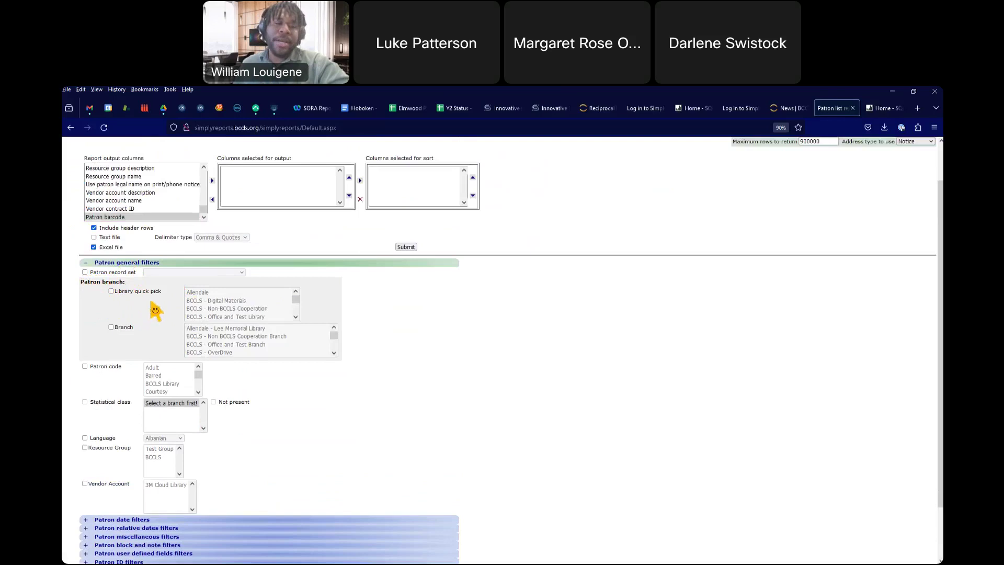
left_click(111, 291)
scroll(230, 303, "down", 5)
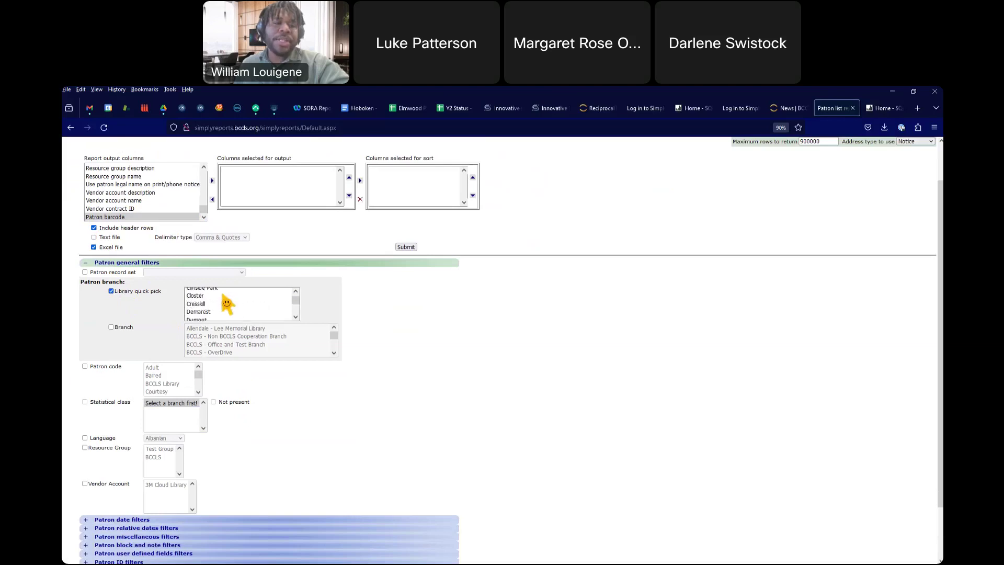
scroll(226, 305, "down", 4)
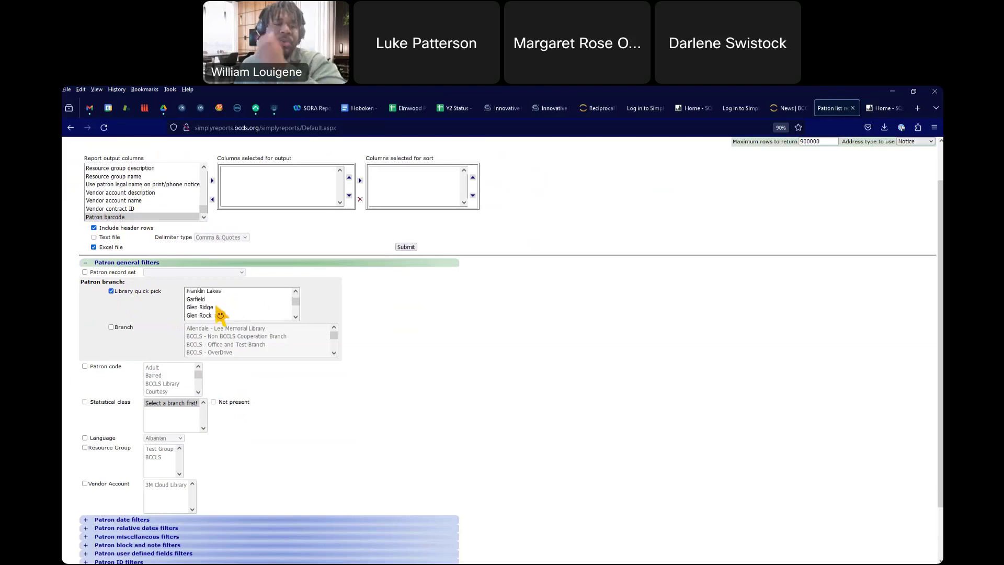
scroll(225, 313, "down", 3)
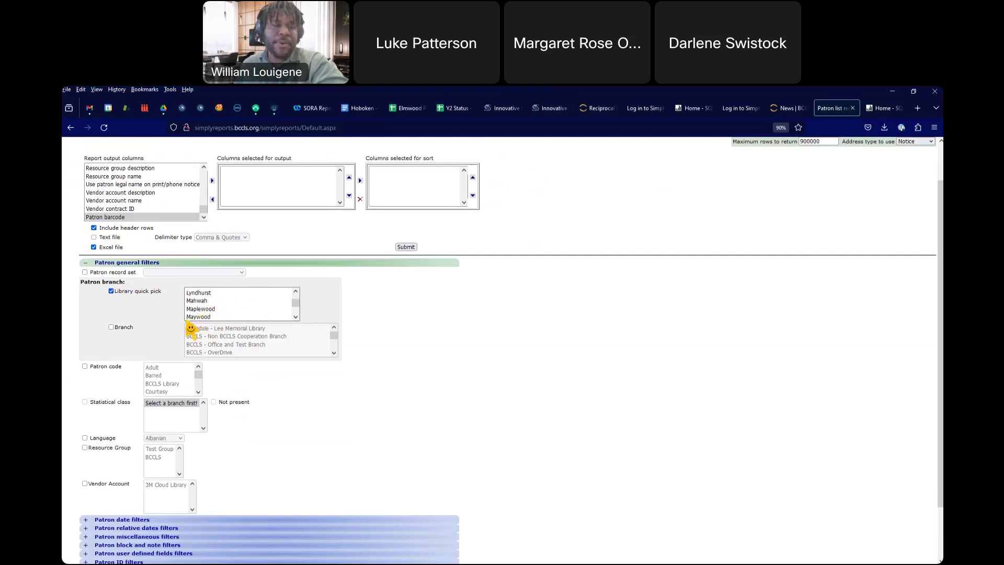
left_click(208, 310)
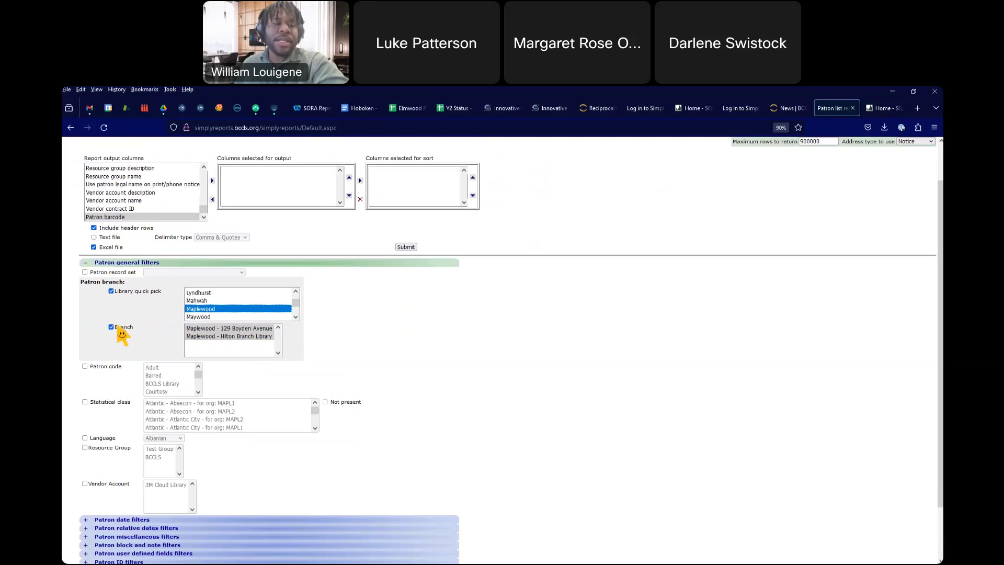
left_click(115, 318)
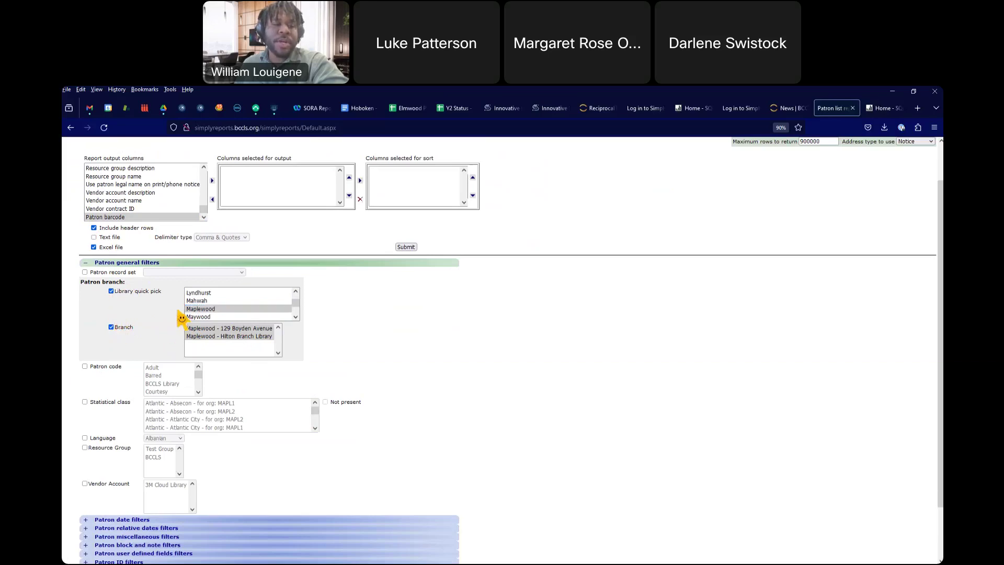
left_click(112, 291)
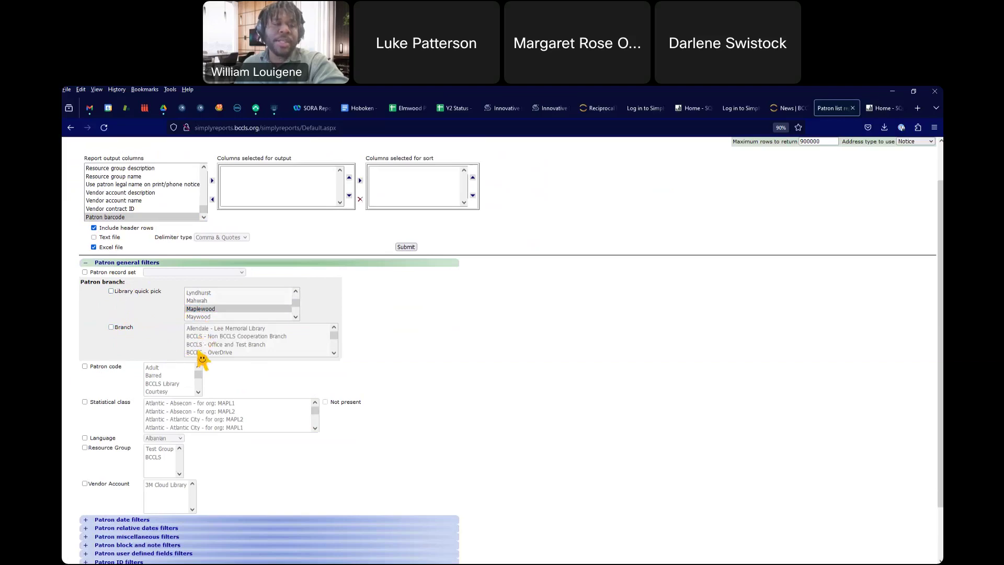
left_click(111, 327)
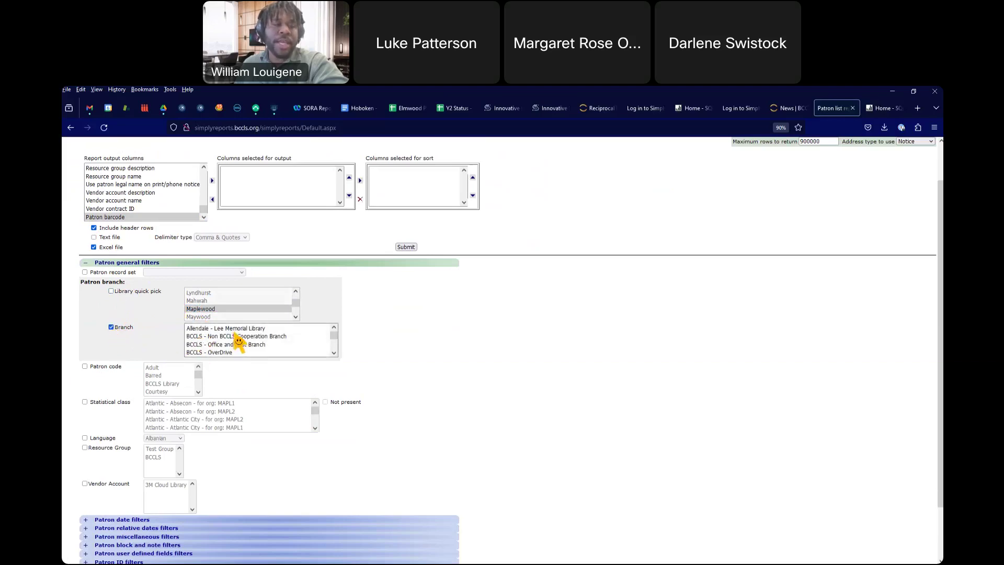
scroll(241, 338, "down", 5)
scroll(247, 342, "down", 3)
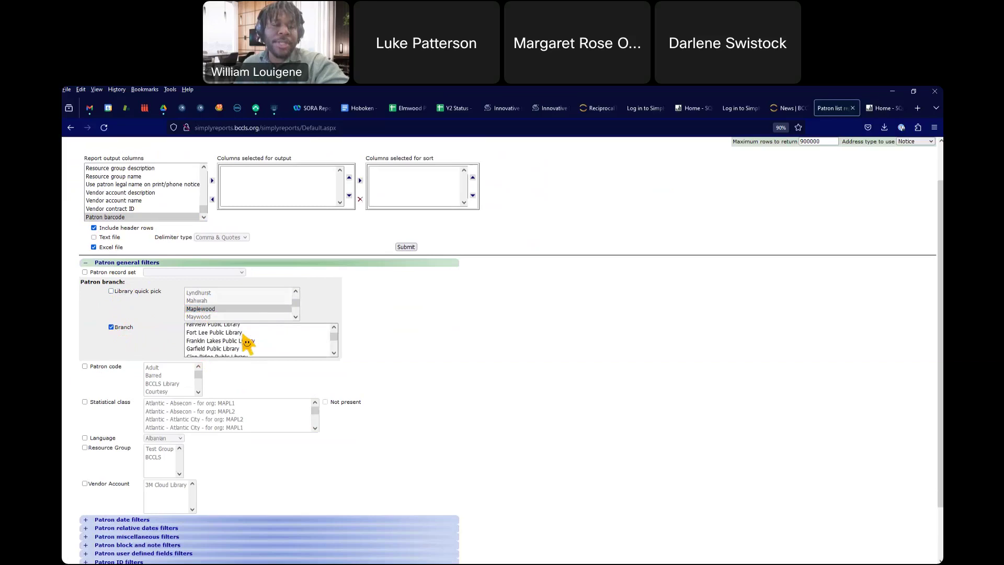
scroll(247, 343, "down", 4)
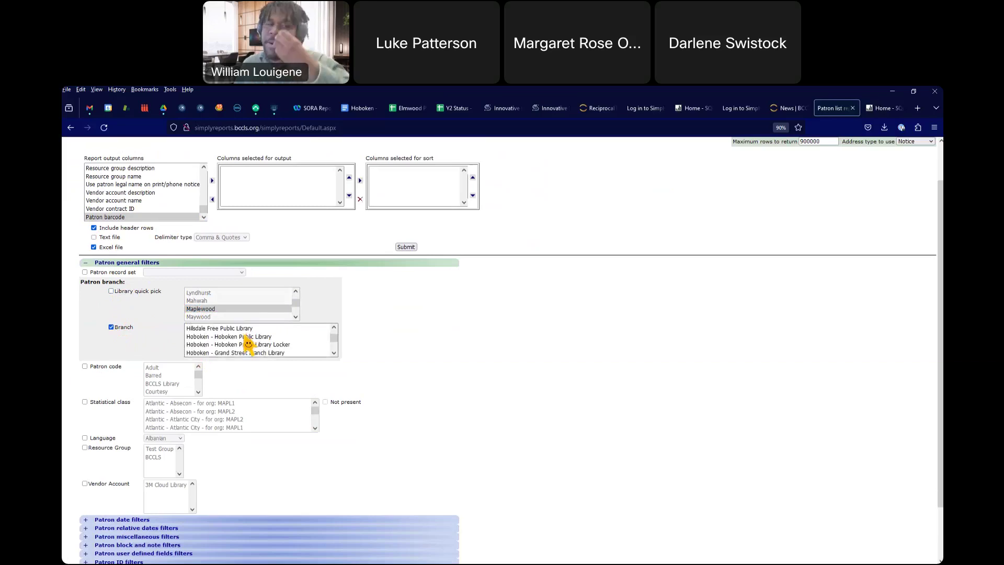
scroll(251, 342, "up", 5)
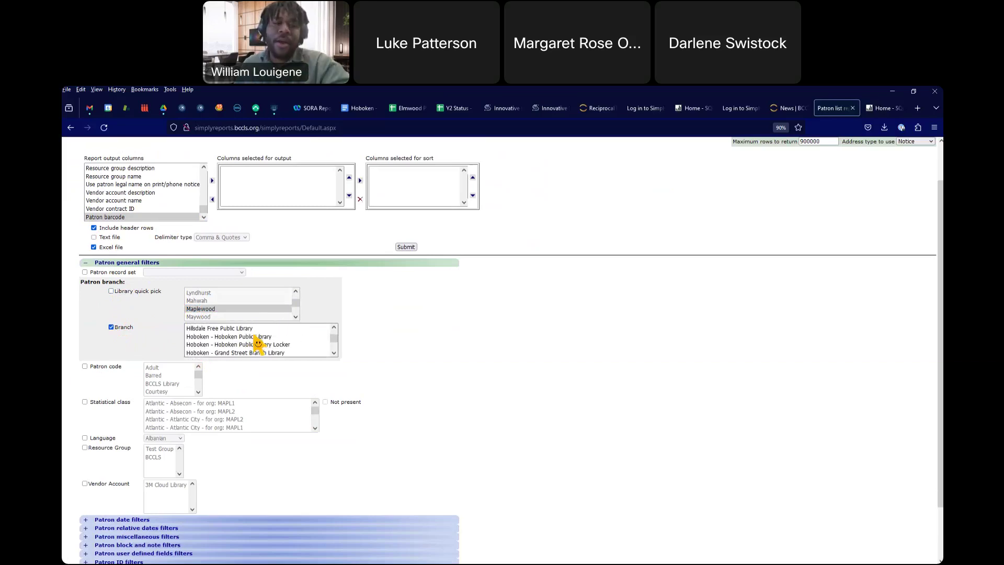
left_click(246, 353)
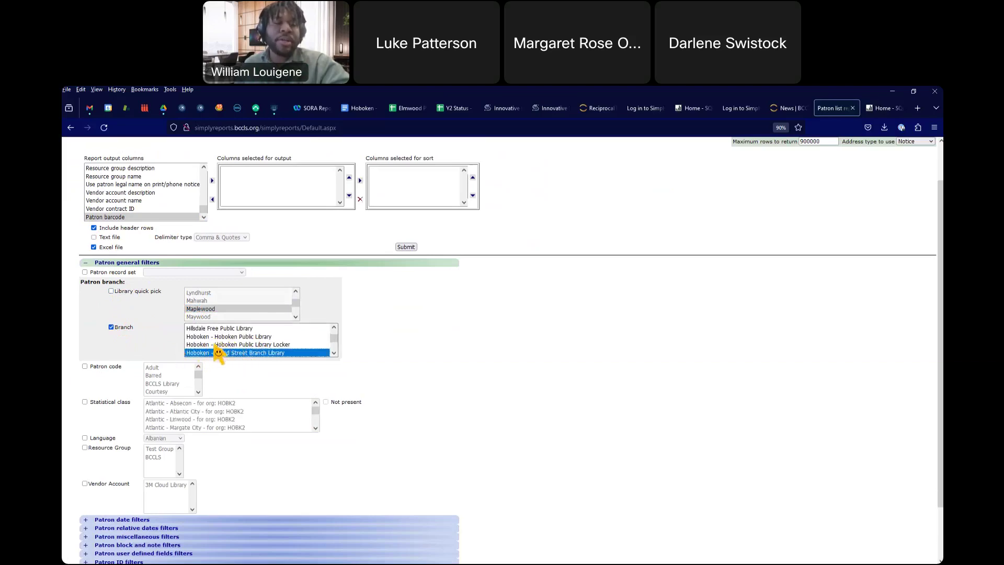
left_click(111, 327)
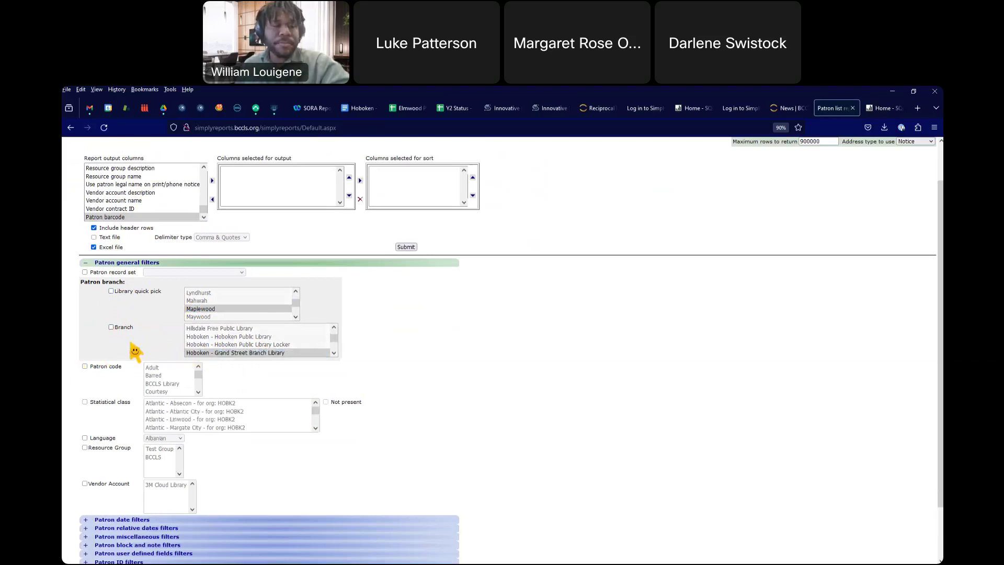
scroll(135, 352, "down", 2)
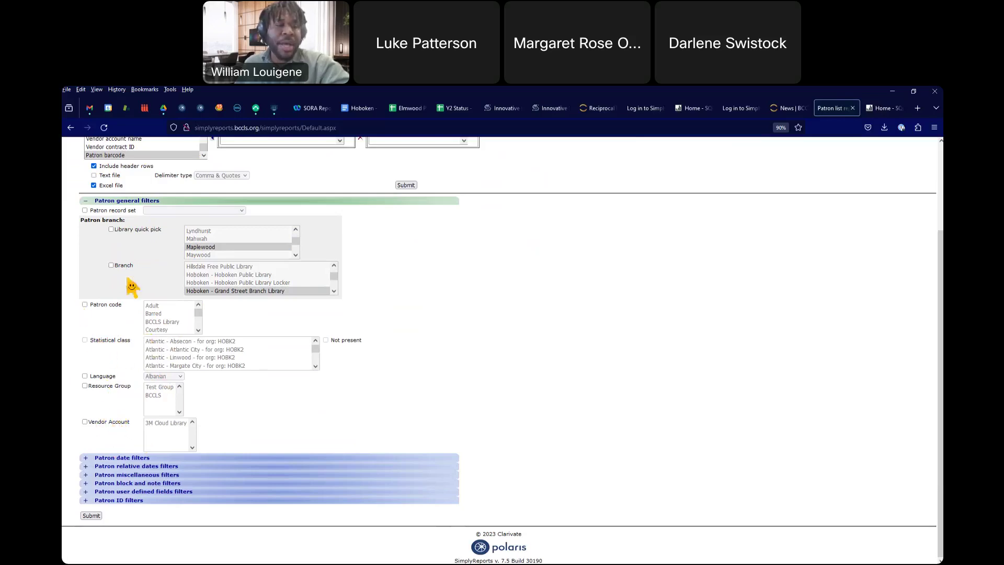
left_click(85, 203)
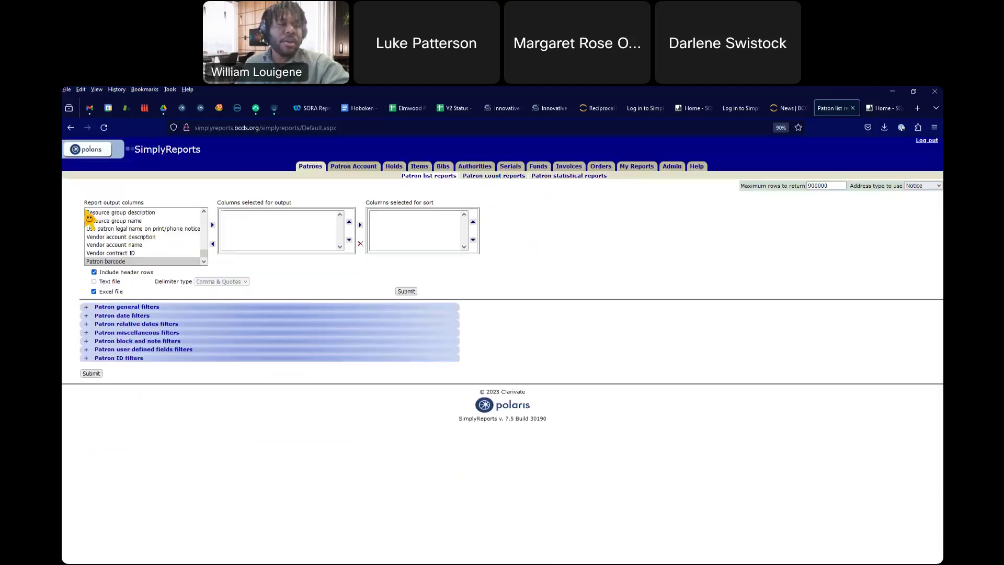
Step: Set the Last activity date filter to the range 1/1/2023 – 12/6/2023
left_click(85, 315)
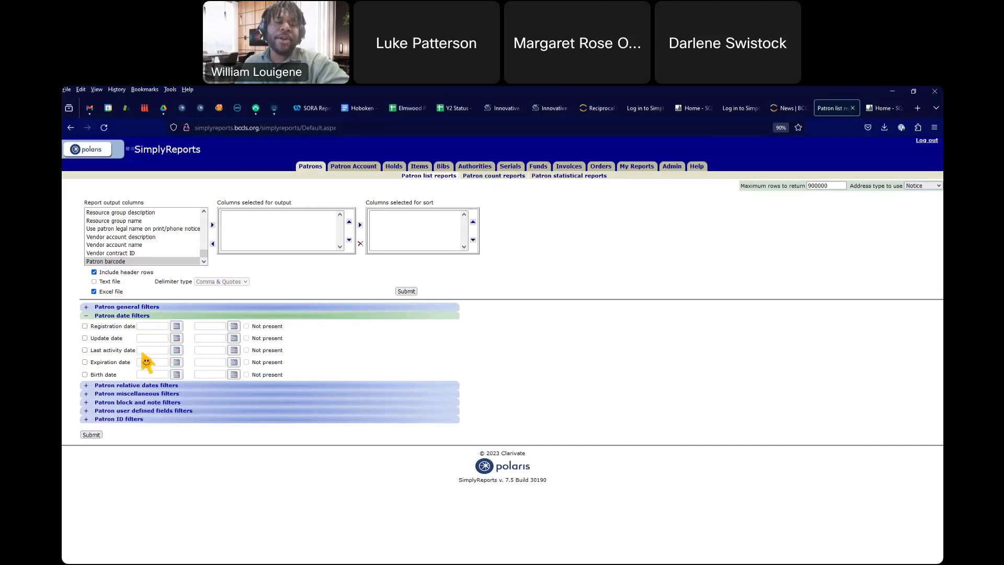
left_click(85, 350)
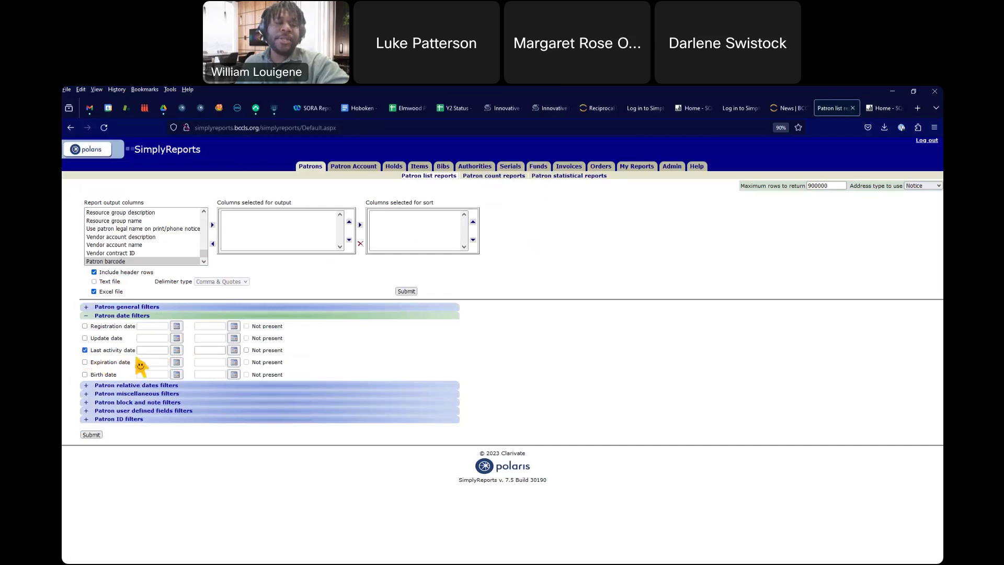
left_click(176, 350)
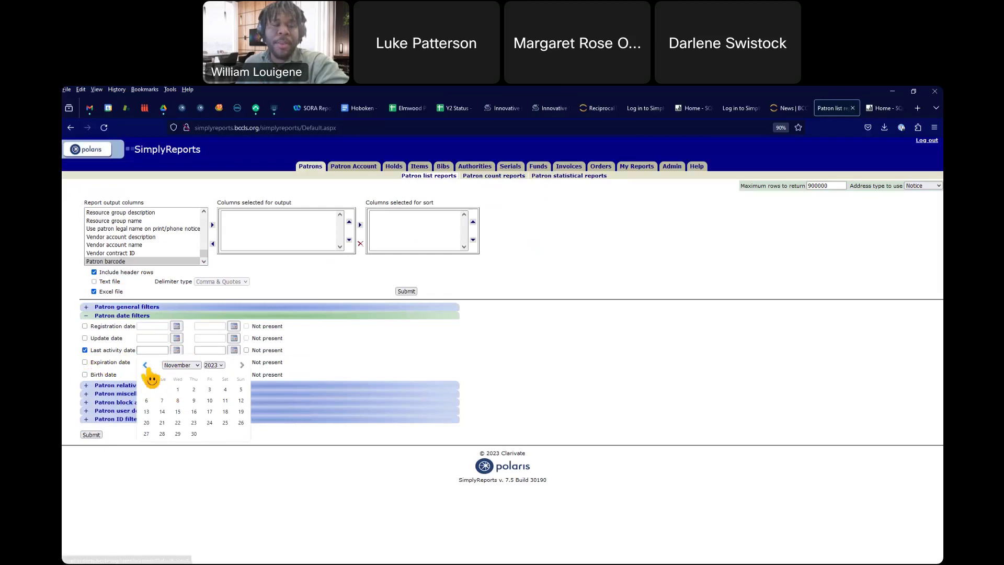
left_click(146, 365)
left_click(146, 366)
left_click(146, 366)
left_click(146, 365)
left_click(146, 365)
left_click(146, 365)
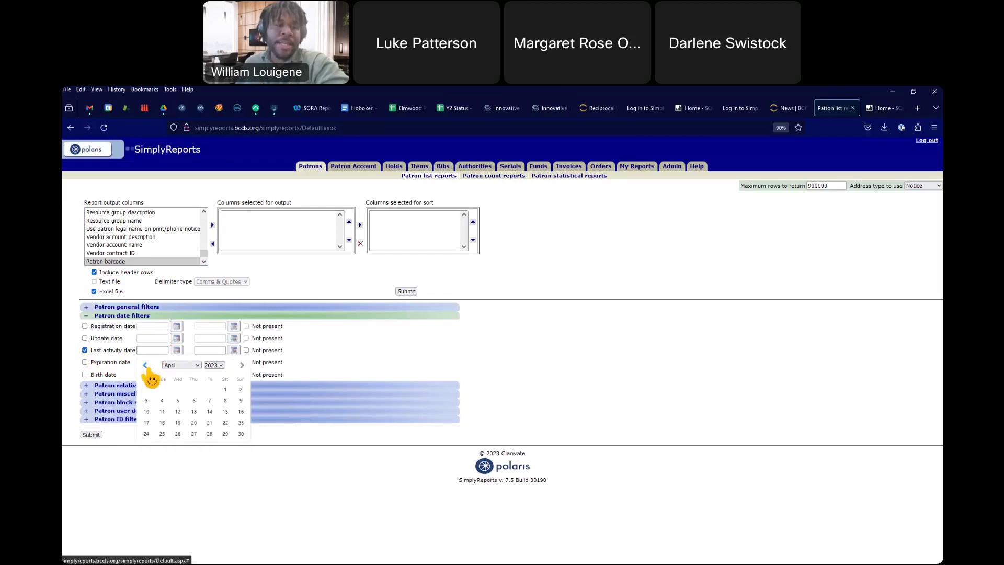
left_click(146, 366)
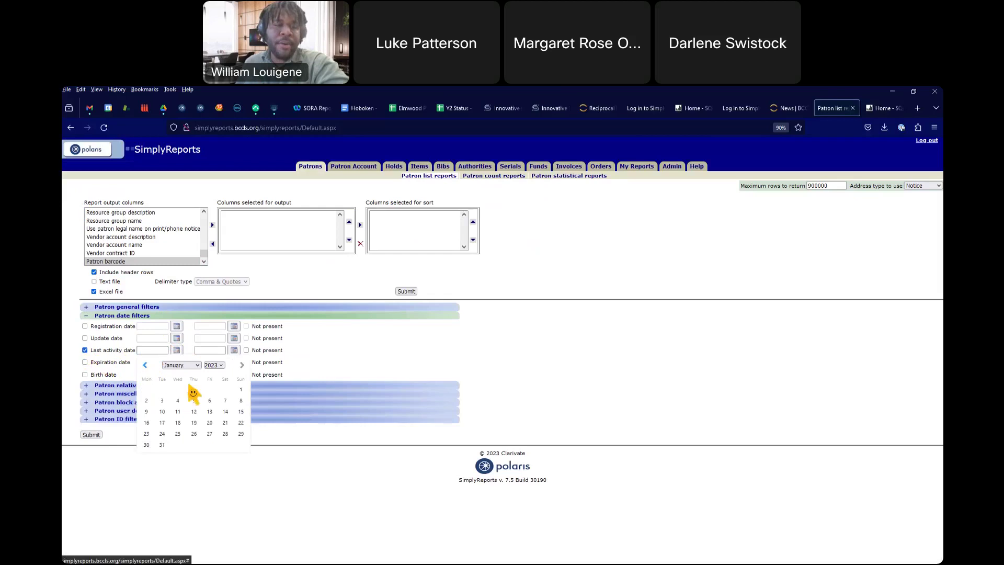
left_click(240, 389)
left_click(234, 350)
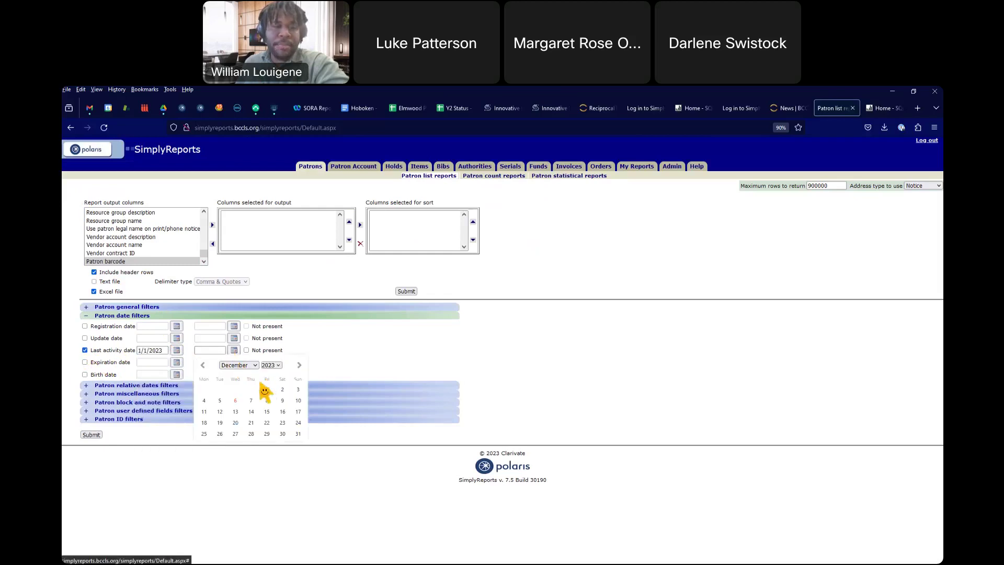
left_click(236, 401)
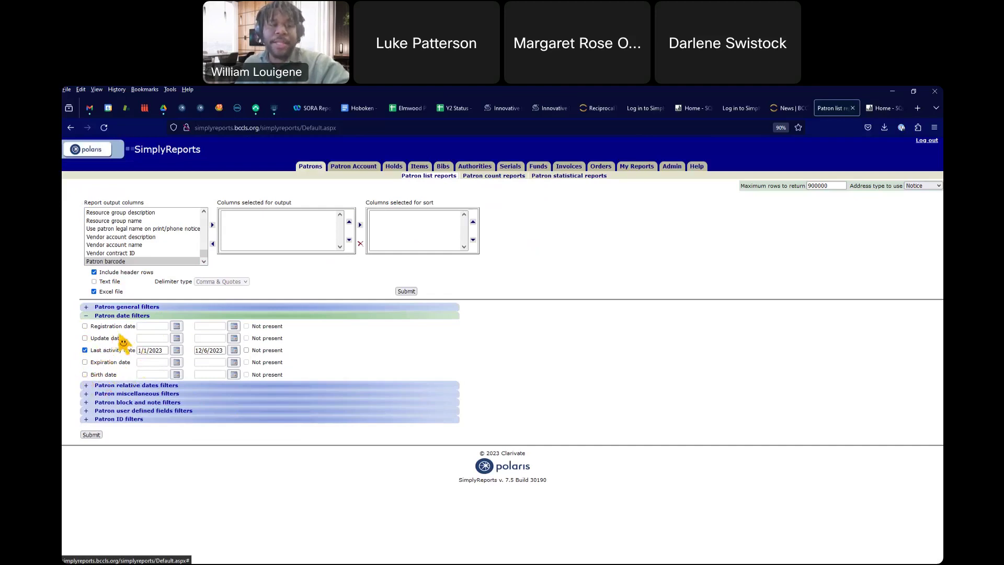
Step: Uncheck the Last activity date filter, collapse Patron date filters, and expand Patron relative dates filters
left_click(84, 349)
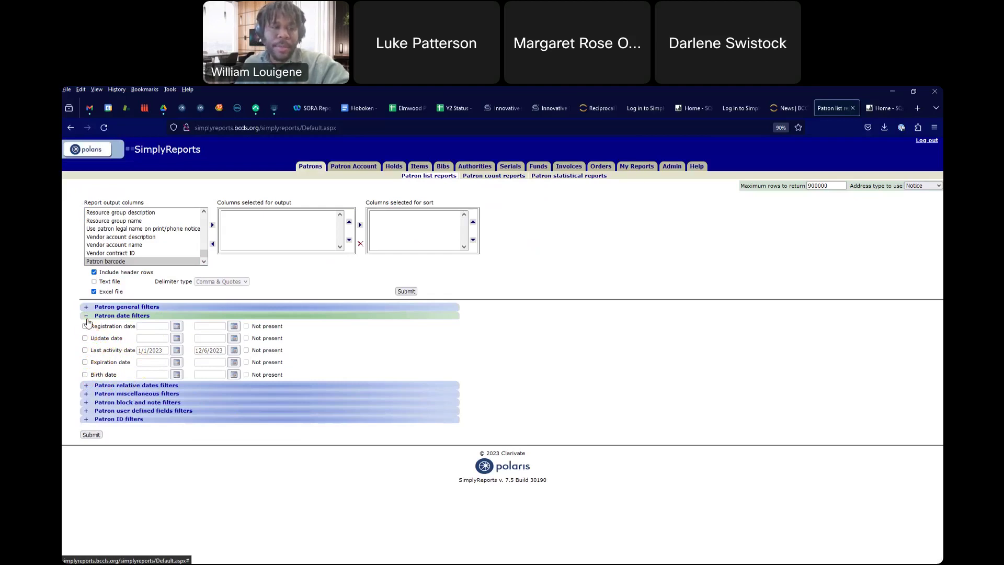
left_click(87, 317)
left_click(87, 325)
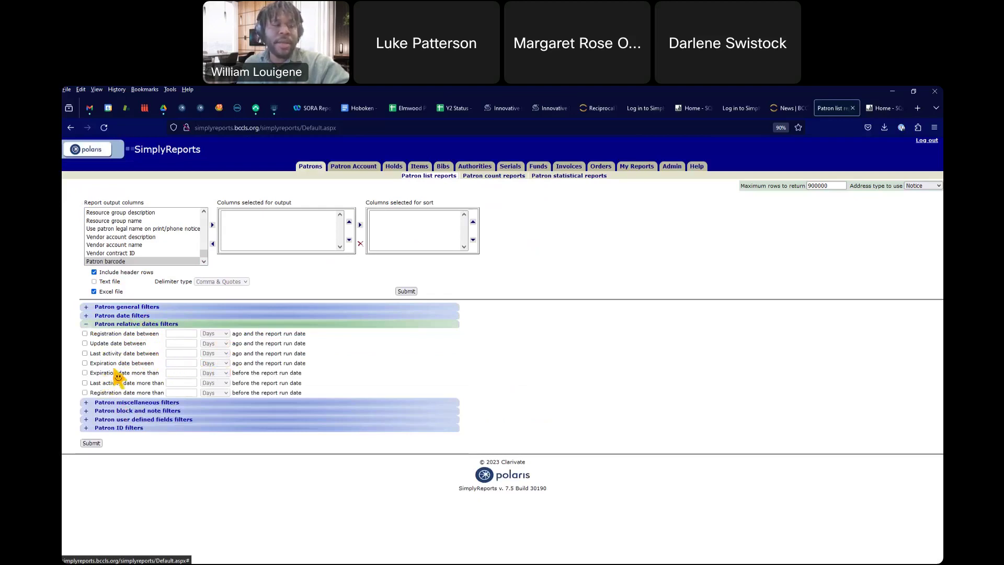
Step: Give the relative Last activity date filter 6 Months, then uncheck it and collapse the section
left_click(85, 354)
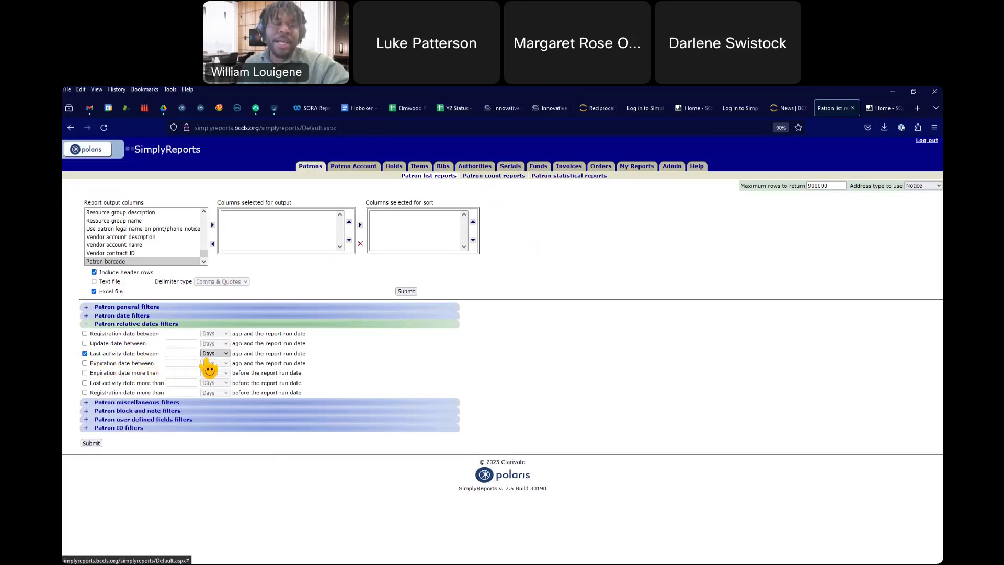
left_click(214, 353)
left_click(213, 374)
left_click(214, 354)
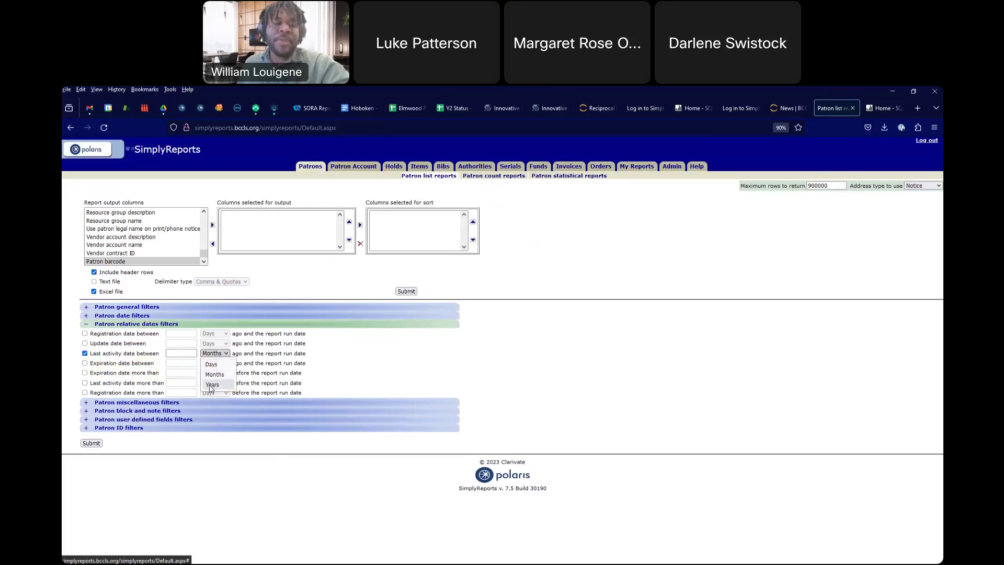
left_click(214, 374)
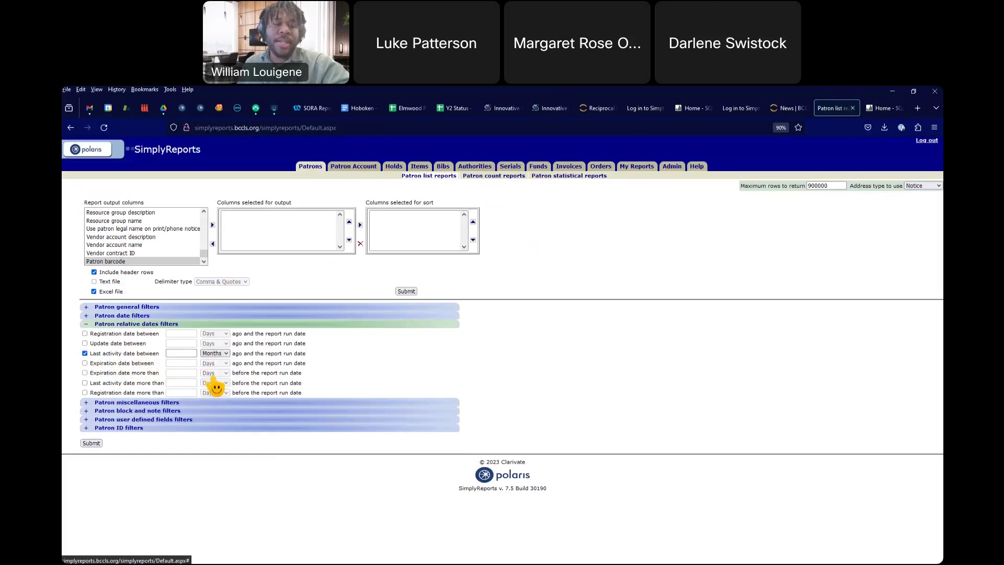
left_click(186, 355)
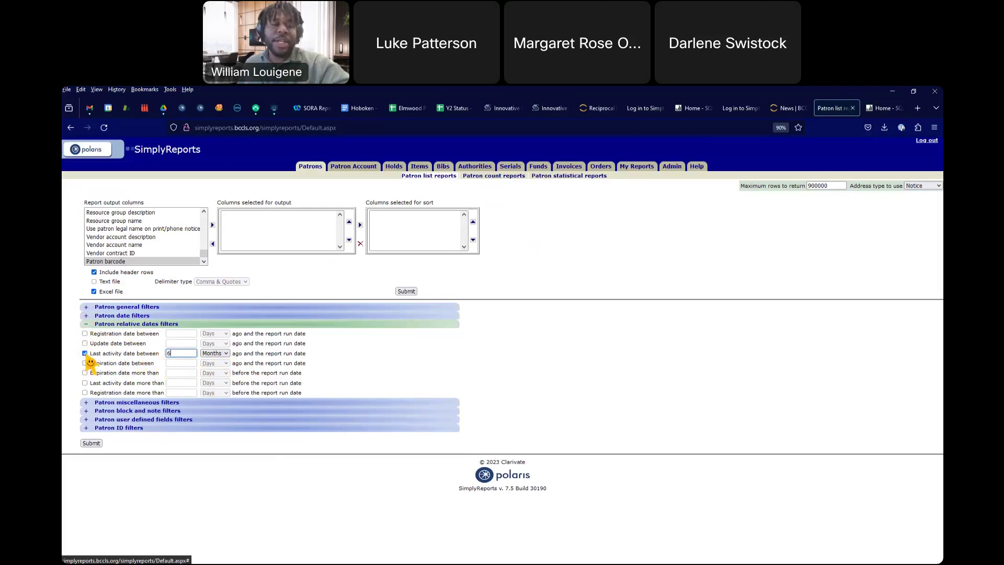
left_click(84, 353)
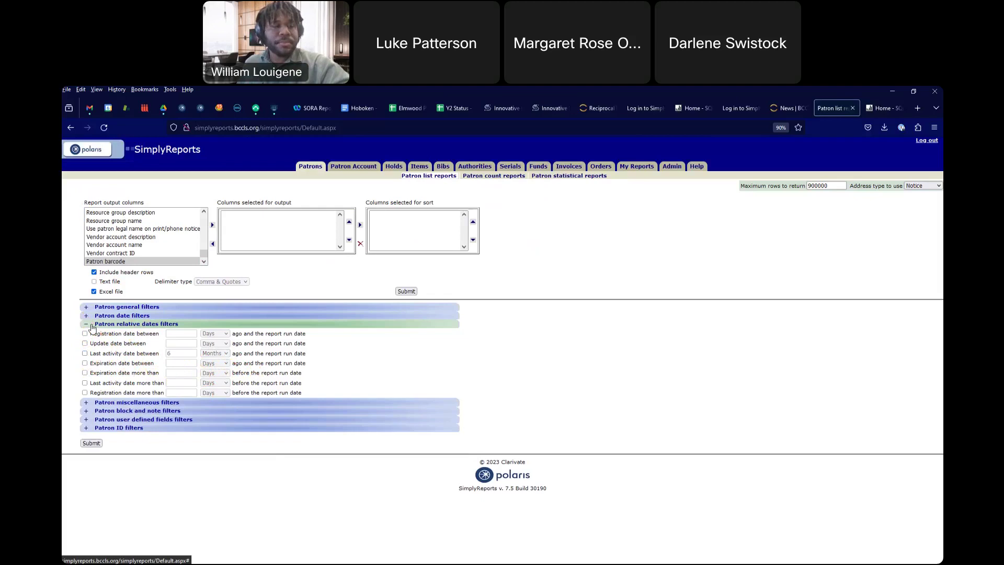
left_click(86, 324)
Step: Check then uncheck Notification option in Patron miscellaneous filters, then expand Patron block and note filters
left_click(87, 333)
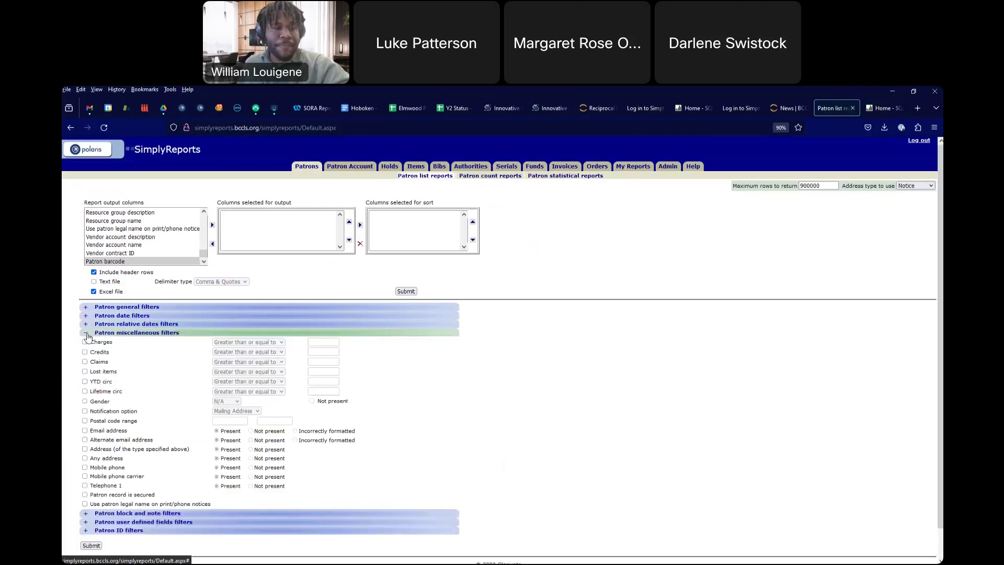
scroll(126, 470, "down", 1)
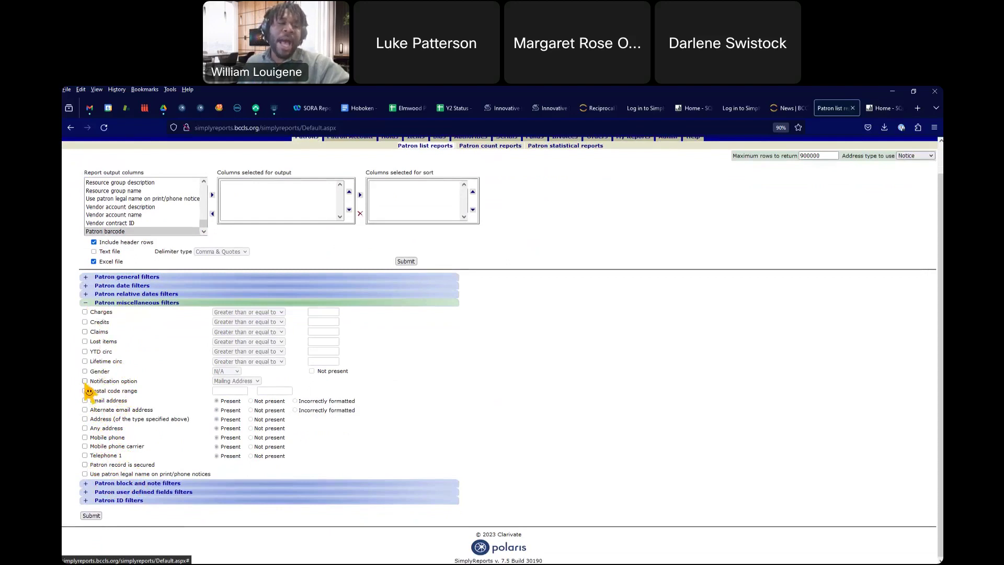
left_click(84, 381)
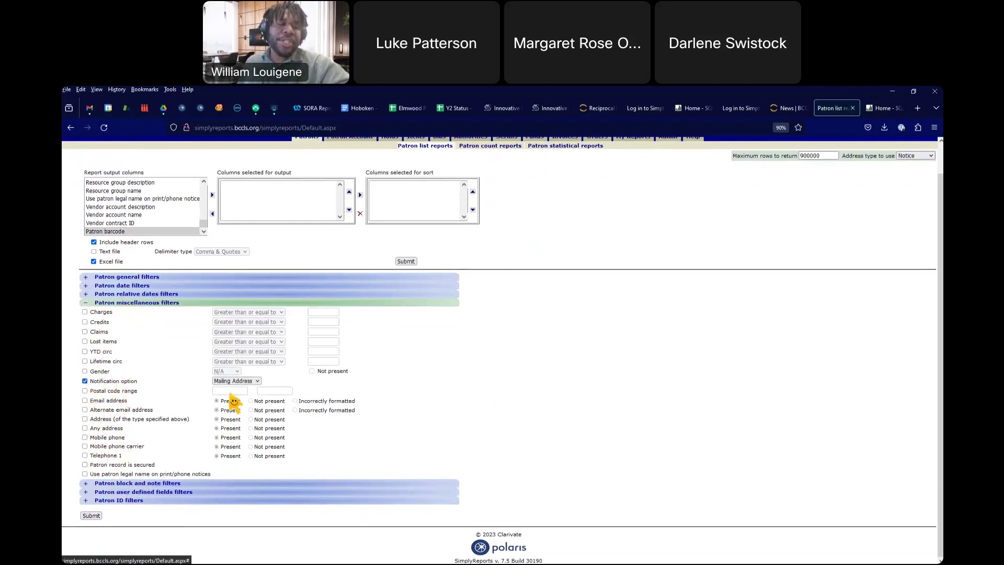
left_click(85, 381)
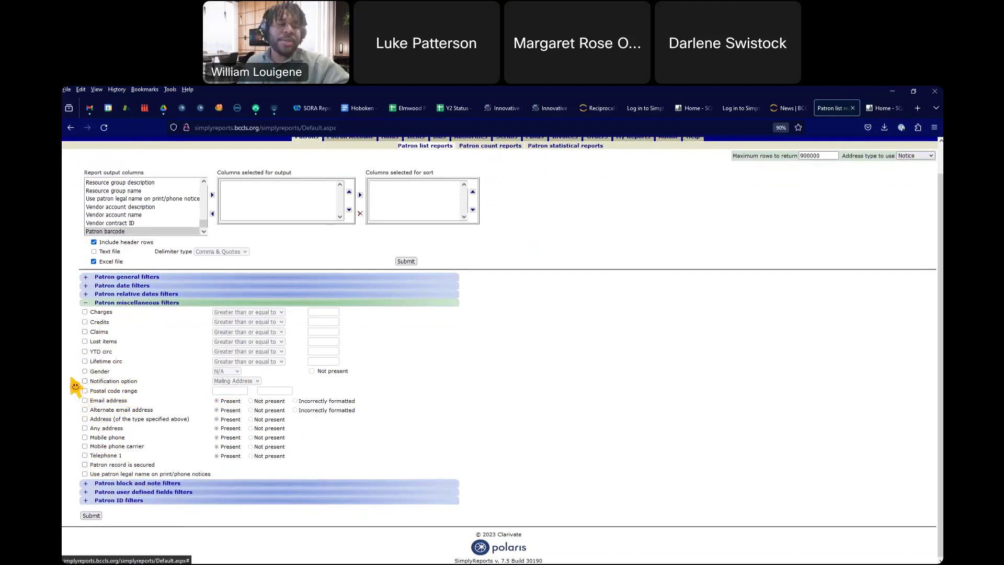
left_click(84, 303)
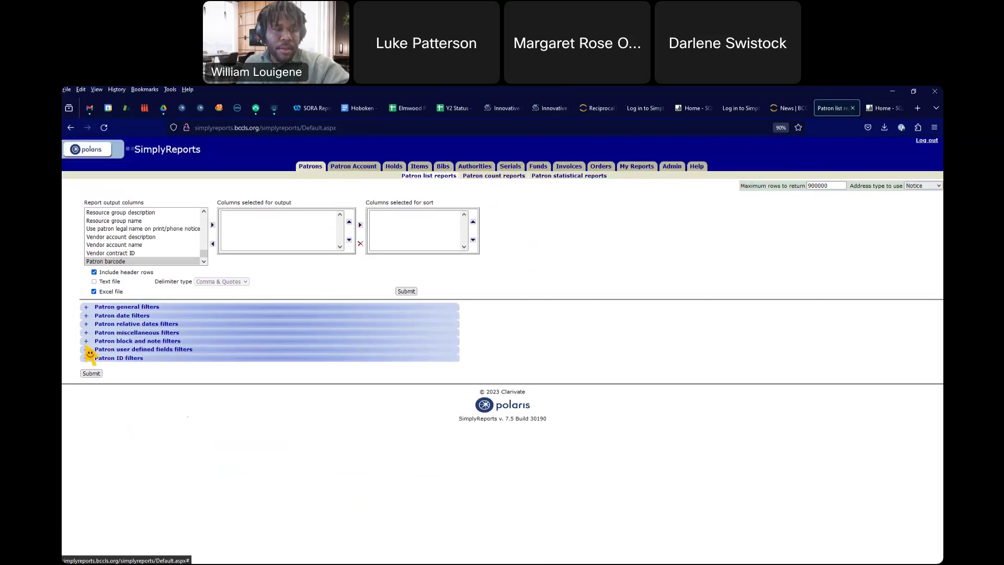
left_click(85, 343)
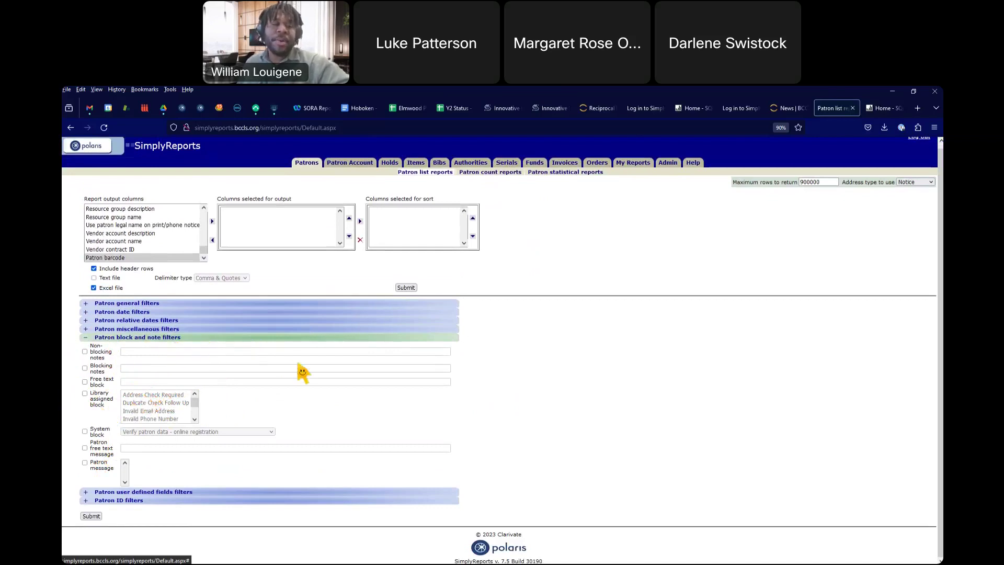
Step: Collapse block and note filters, and review then collapse the user defined fields and Patron ID filters
left_click(85, 338)
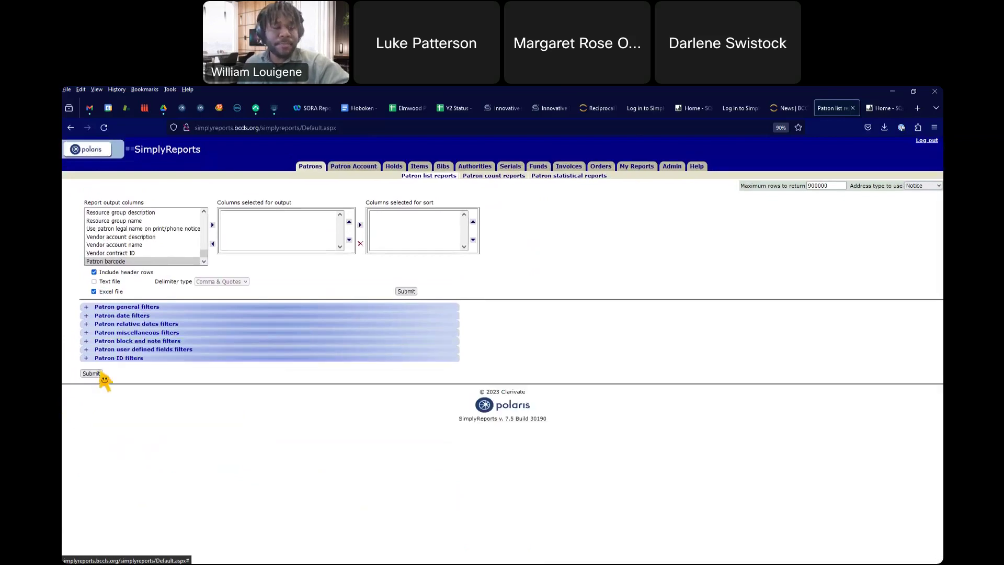
left_click(86, 350)
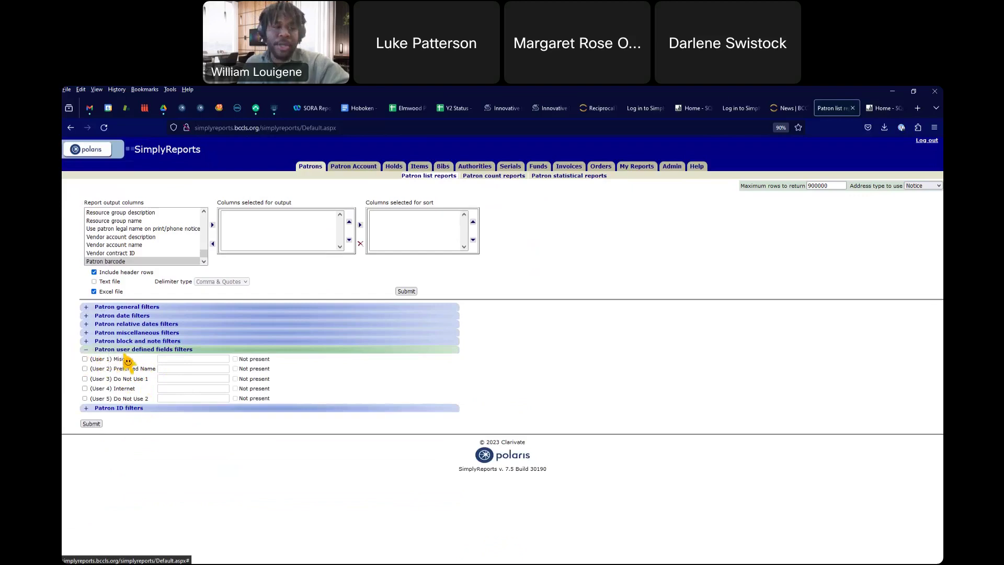
left_click(87, 350)
left_click(87, 359)
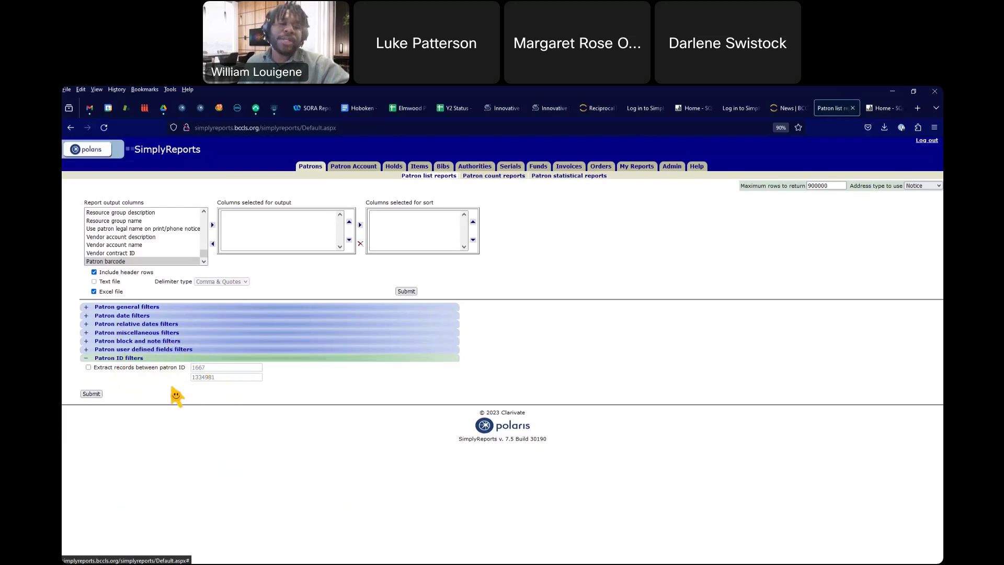
left_click(85, 359)
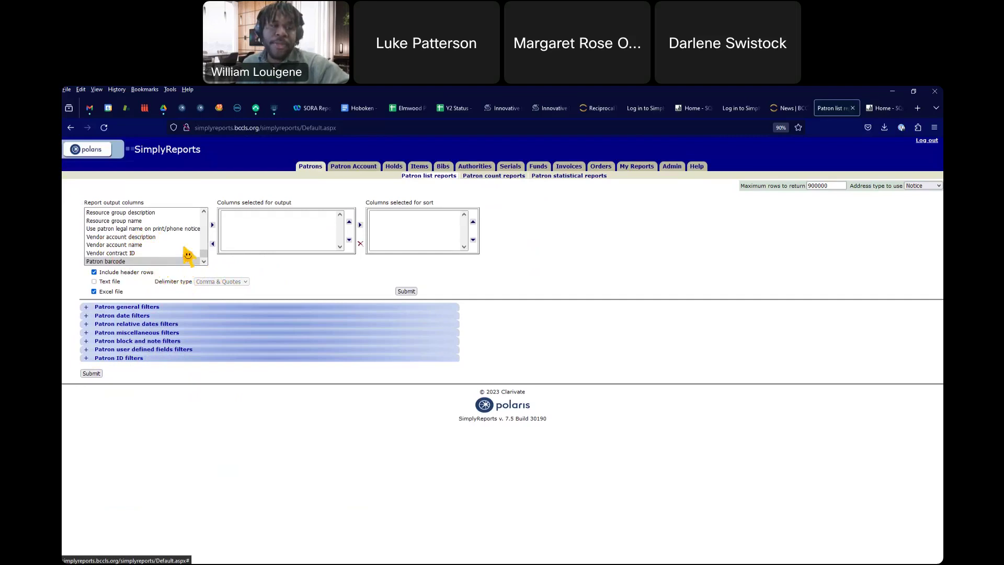
Step: Add Patron barcode, Patron full name and Patron lifetime circ count to the output columns
left_click(212, 225)
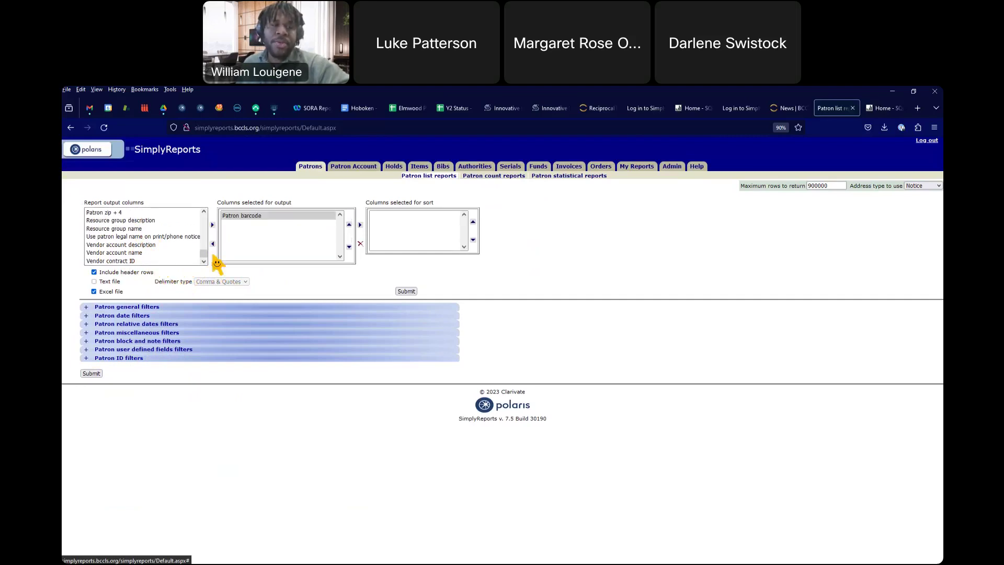
left_click_drag(204, 258, 205, 236)
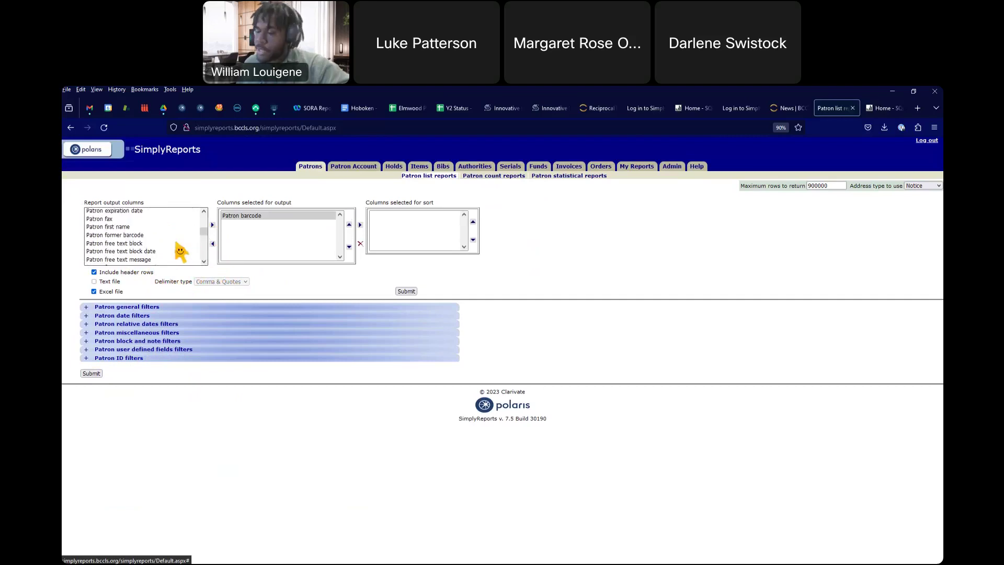
scroll(140, 252, "down", 3)
scroll(140, 252, "up", 2)
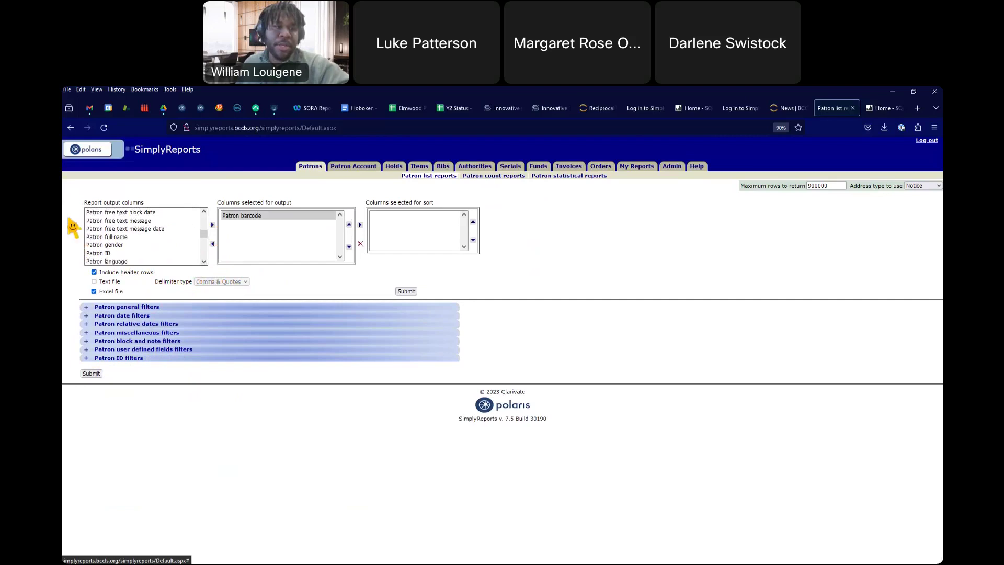
left_click(109, 236)
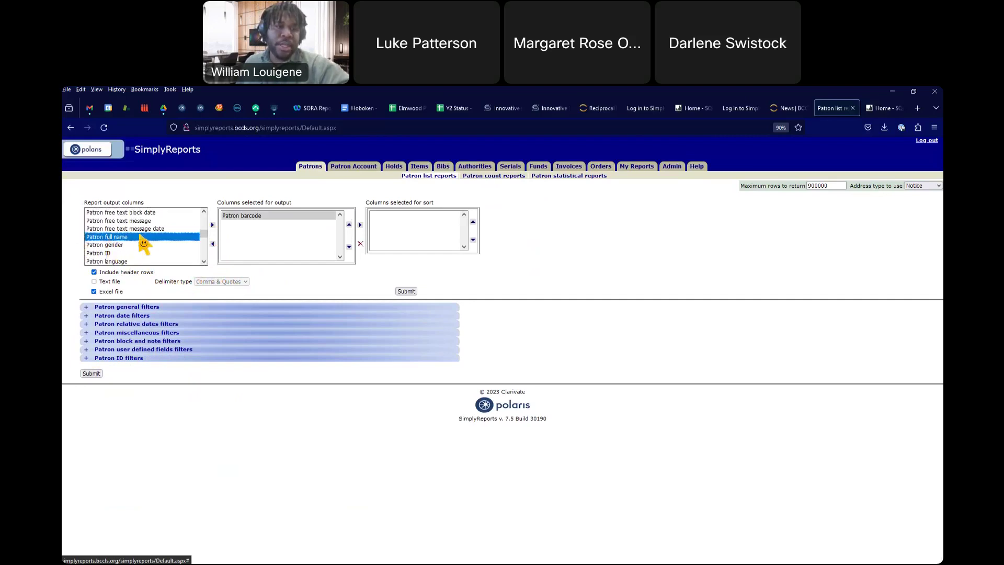
left_click(212, 225)
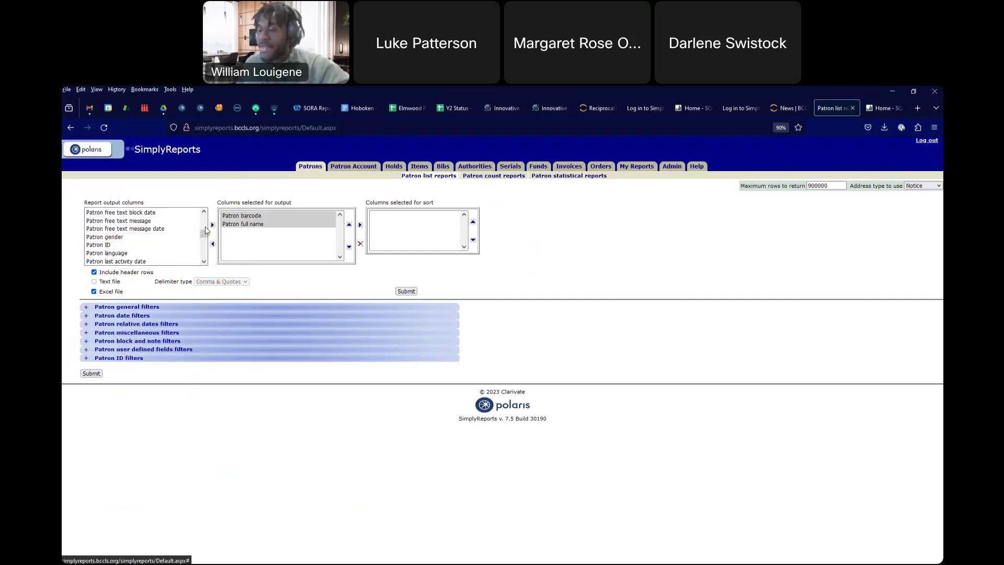
scroll(144, 243, "down", 3)
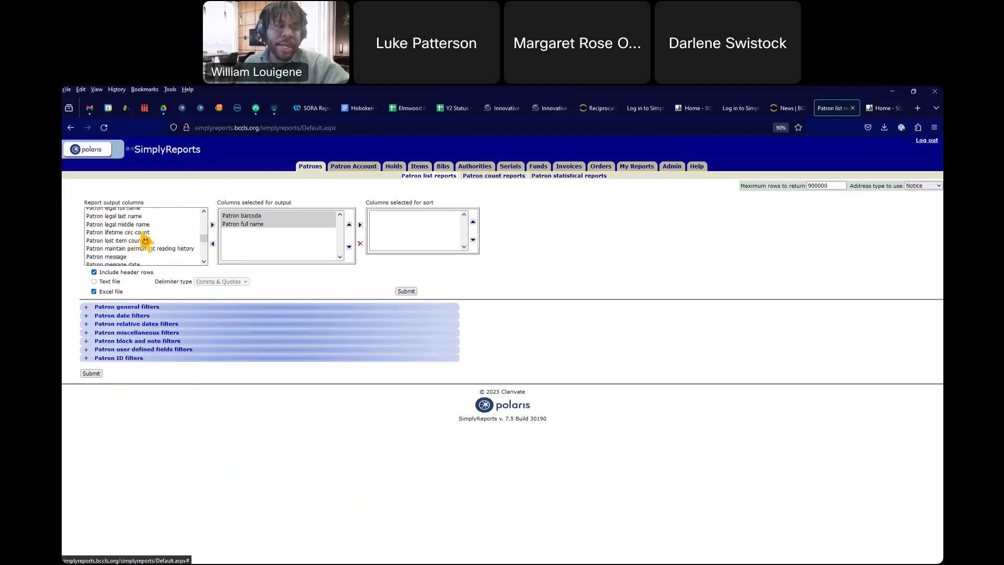
left_click(145, 233)
left_click(212, 225)
Step: Sort the report by Patron lifetime circ count and submit it
scroll(158, 238, "up", 3)
scroll(158, 237, "up", 8)
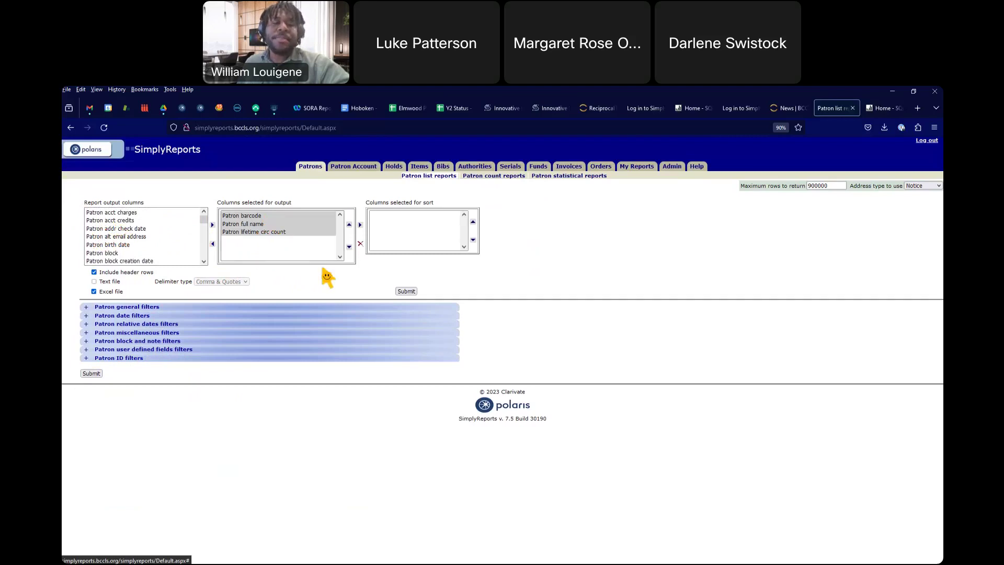
left_click(254, 233)
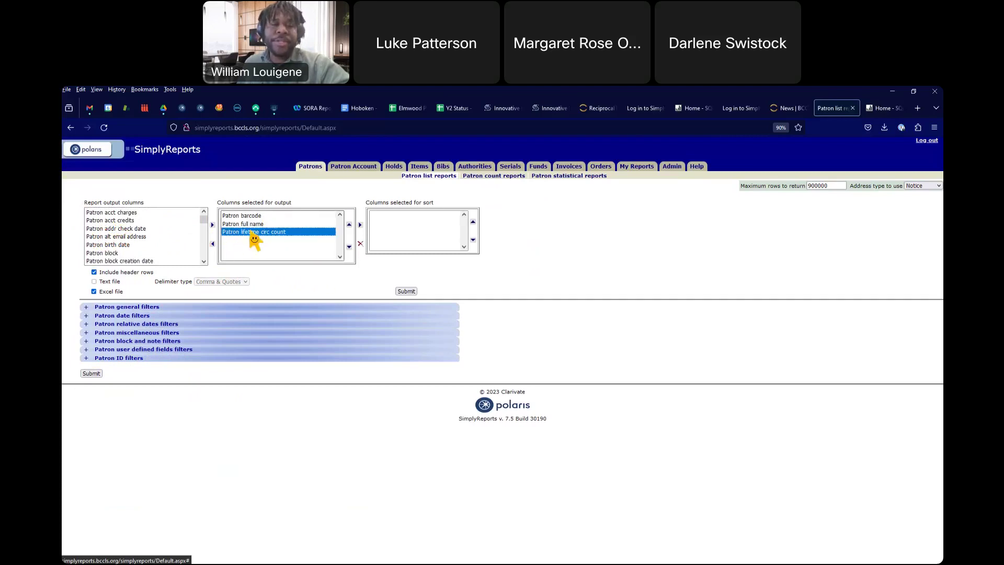
left_click(360, 224)
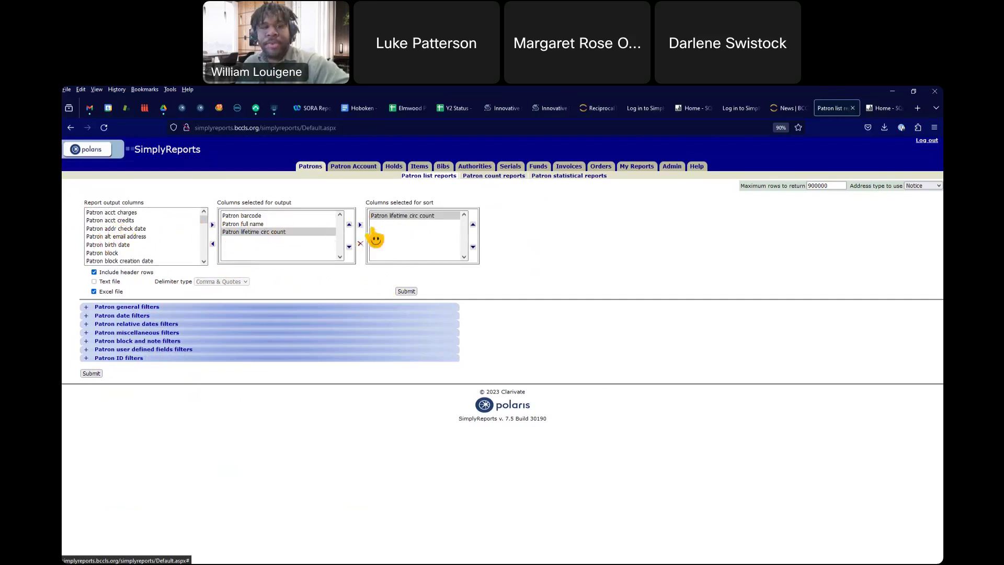
left_click(407, 292)
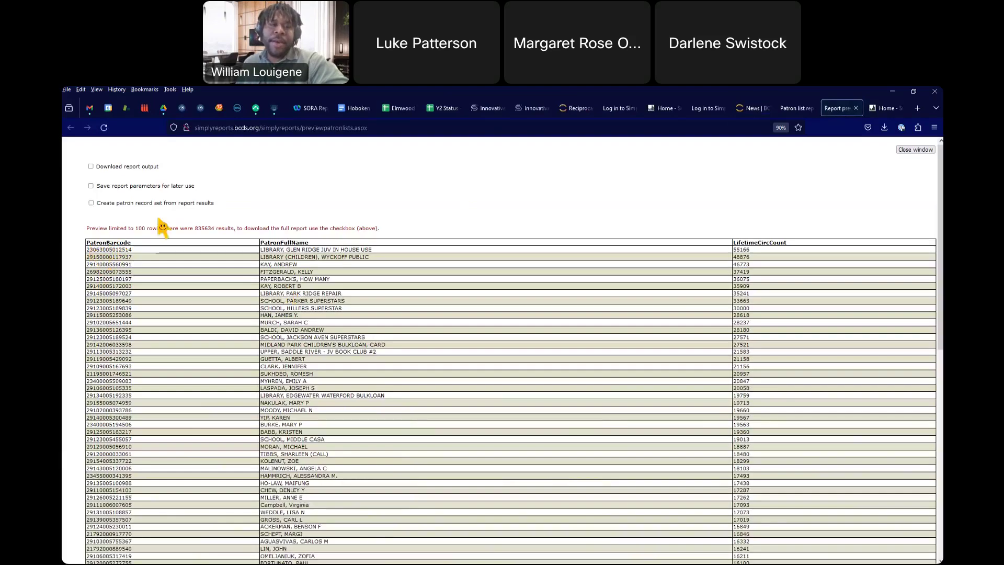
Step: Scroll through the preview of patrons ranked by lifetime circ count
scroll(352, 291, "down", 2)
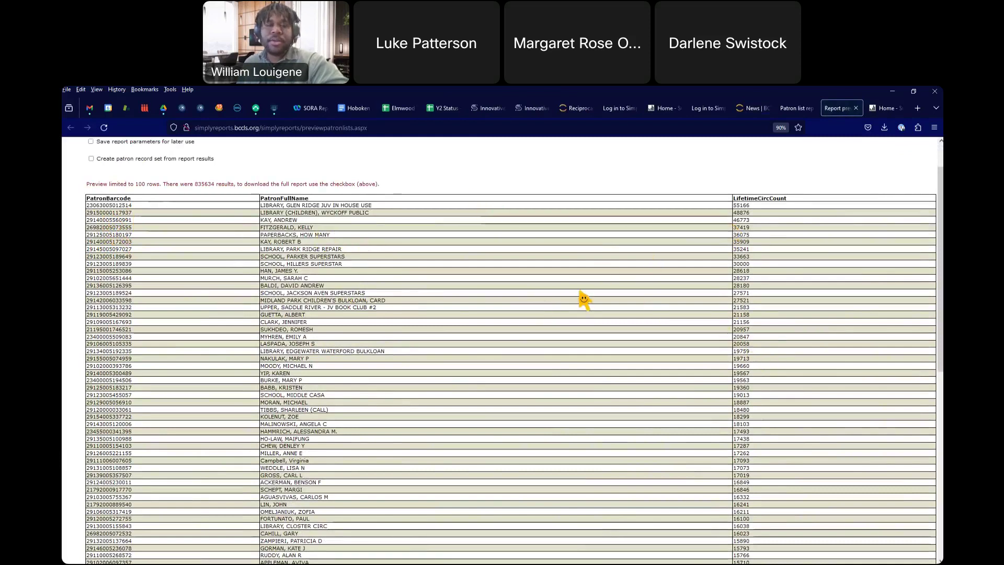
scroll(578, 298, "up", 2)
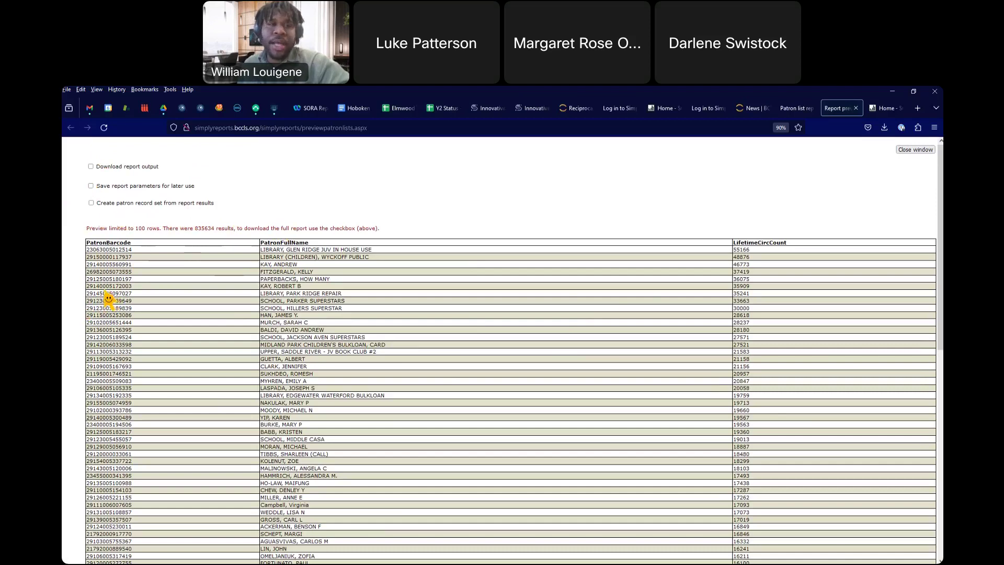
Step: Leave Download report output off and turn on Save report parameters for later use
left_click(91, 167)
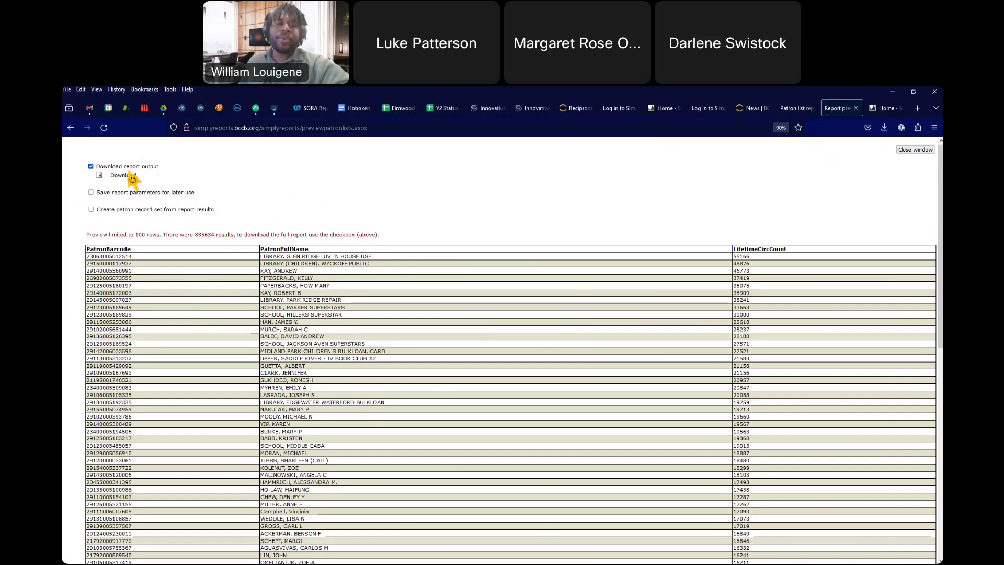
left_click(91, 166)
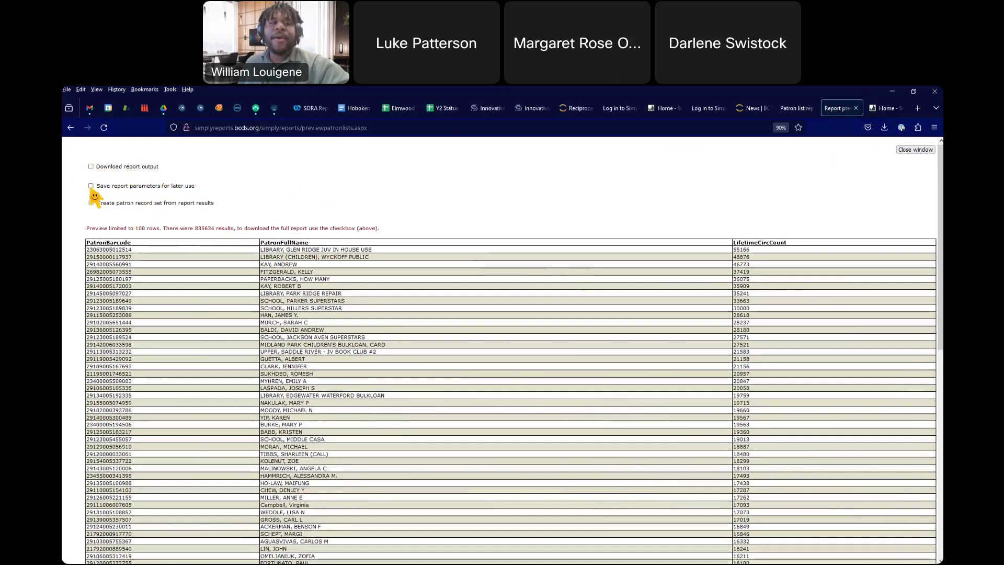
left_click(91, 186)
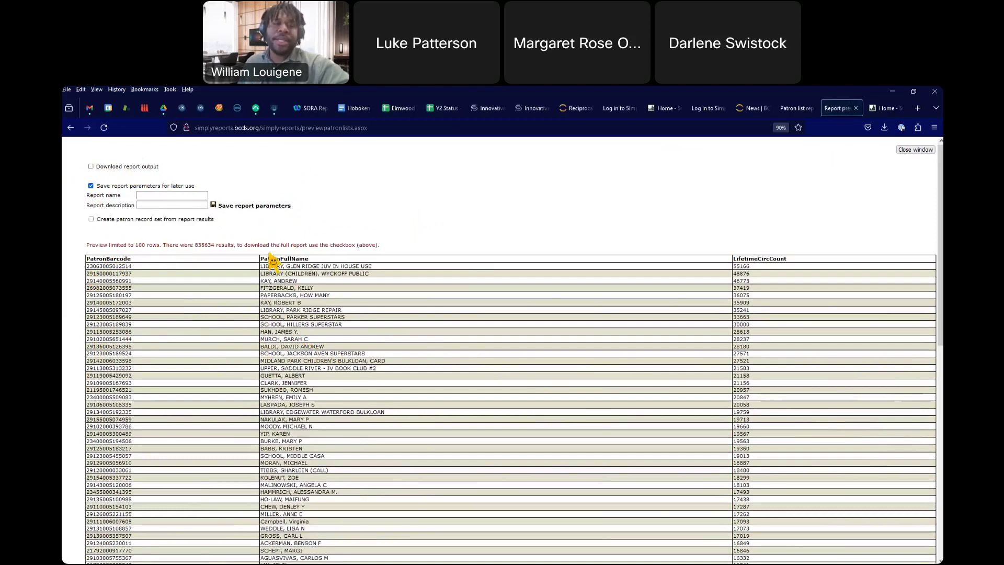
Step: Name the report parameters 'Top Lifetime Checkouts', add a description, and save
left_click(155, 196)
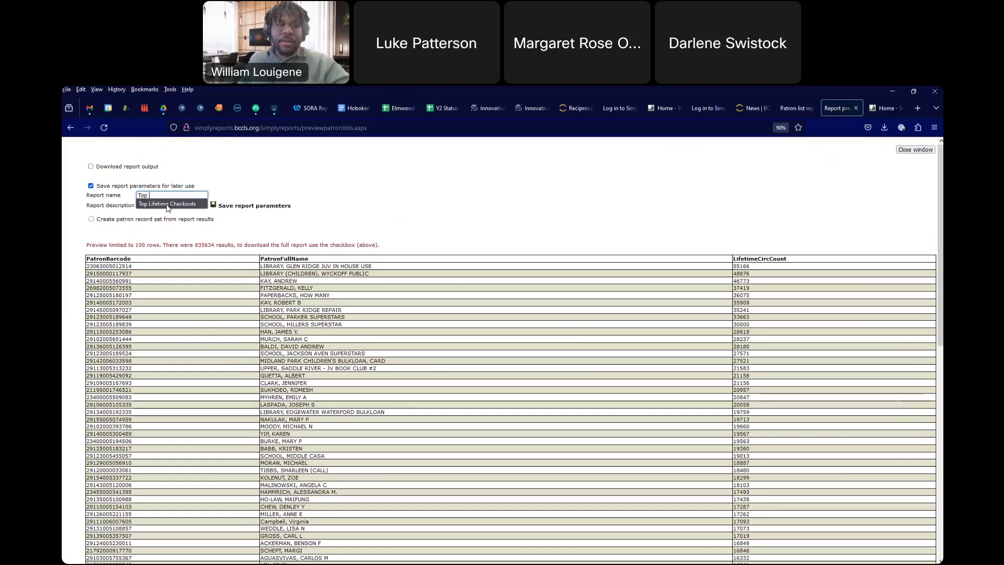
left_click(167, 204)
left_click(153, 206)
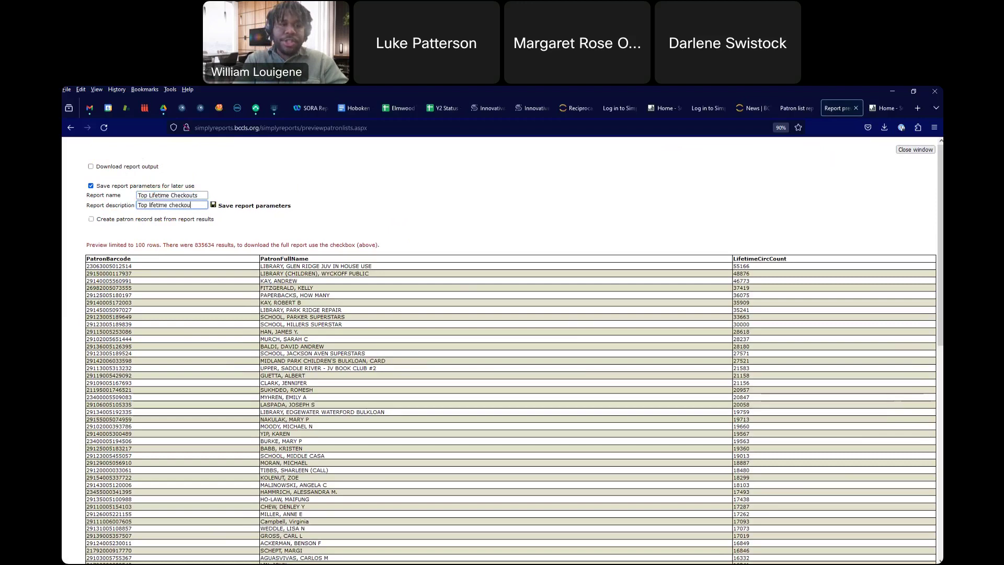
type("ithin consortium")
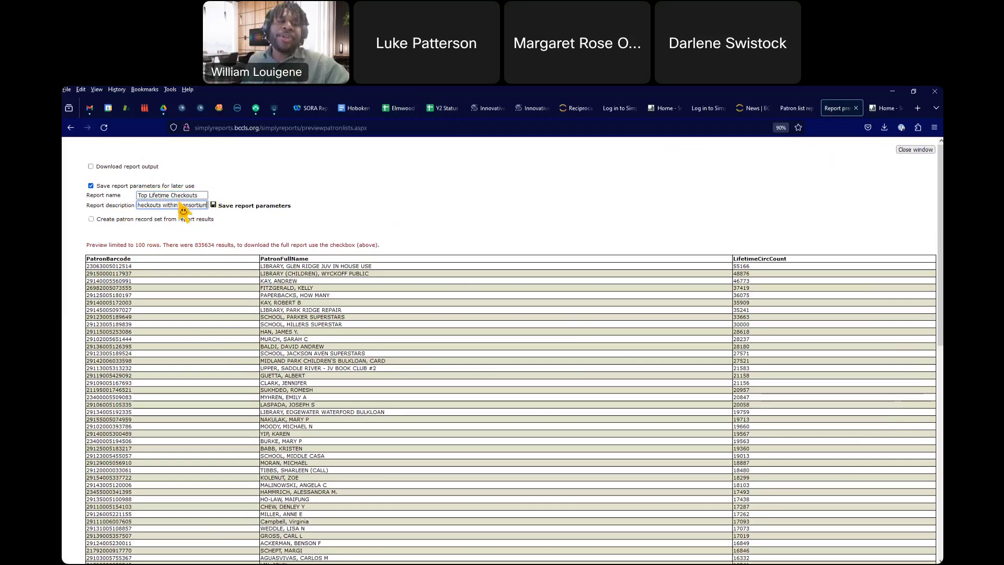
left_click(250, 175)
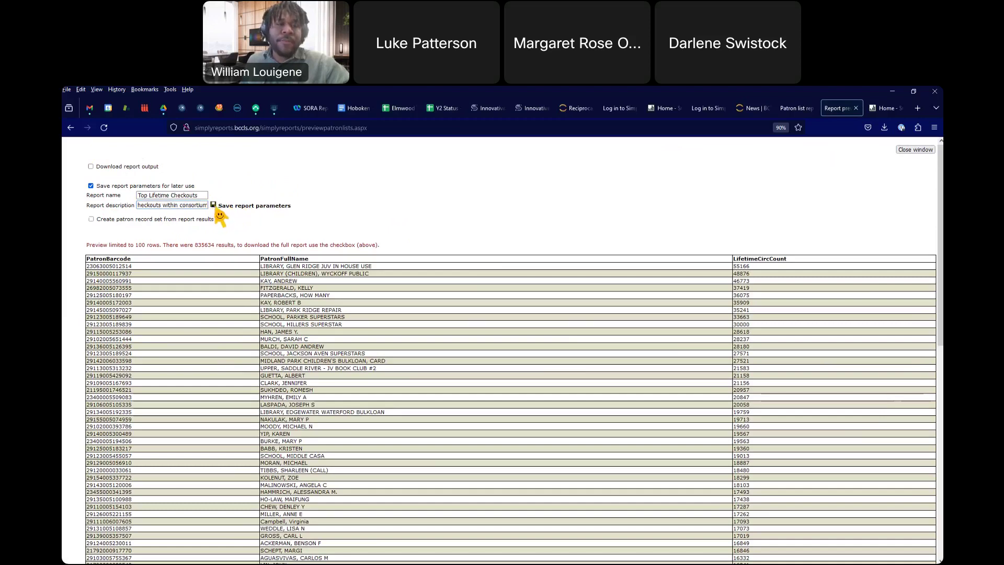
left_click(213, 205)
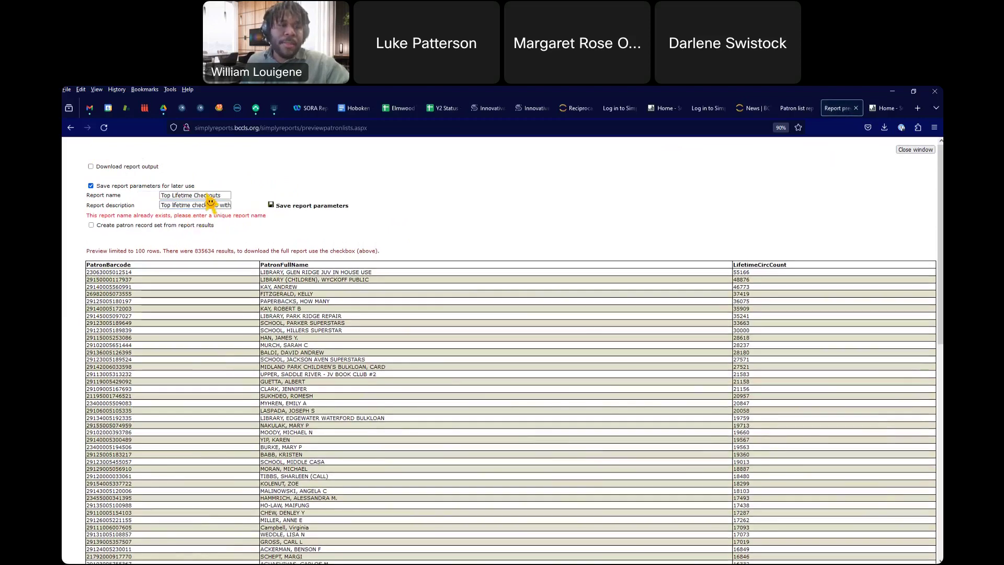
Step: Rename the duplicate report to 'Top Lifetime Checkouts New' and save the parameters again
left_click(224, 196)
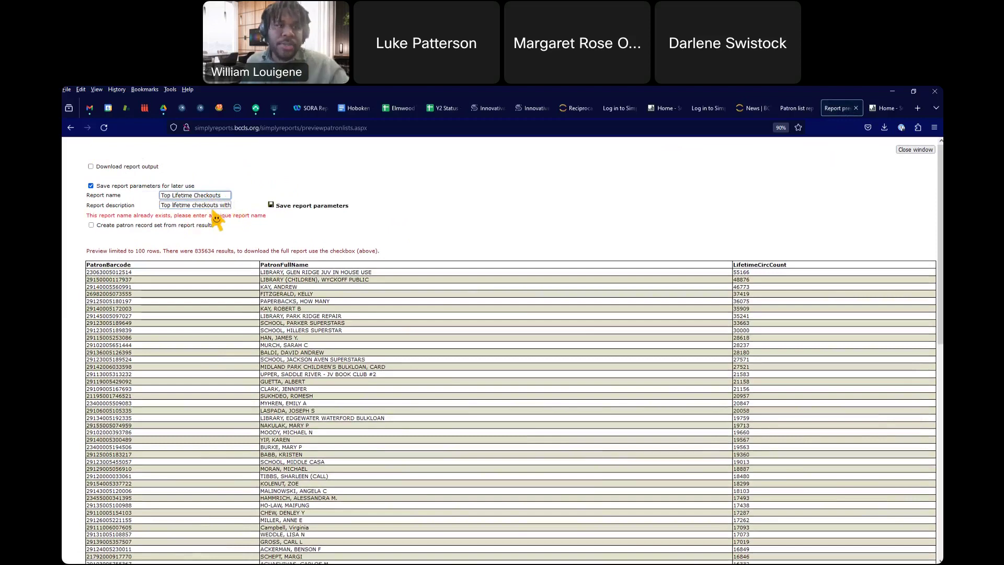
key("Down")
key("minus")
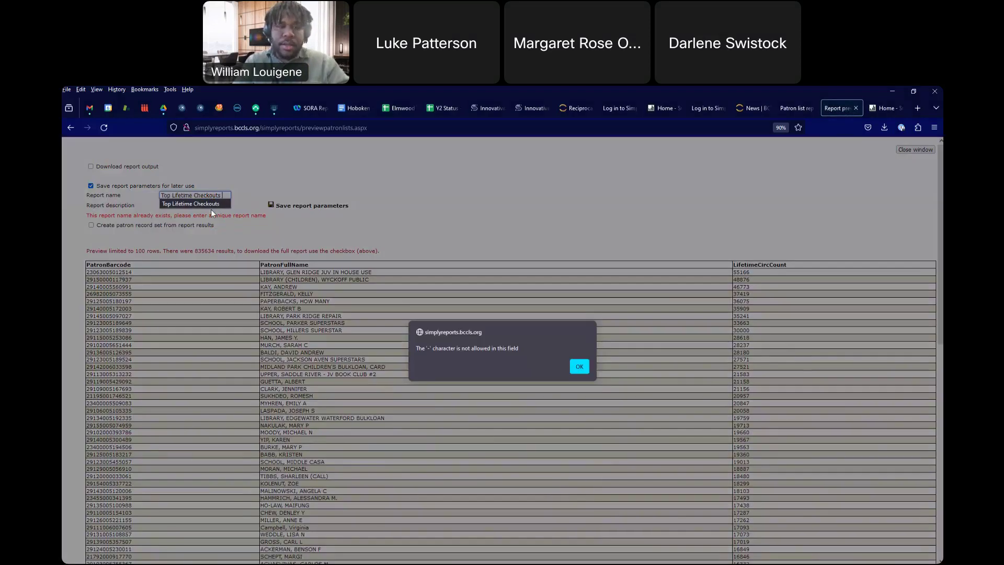
left_click(580, 367)
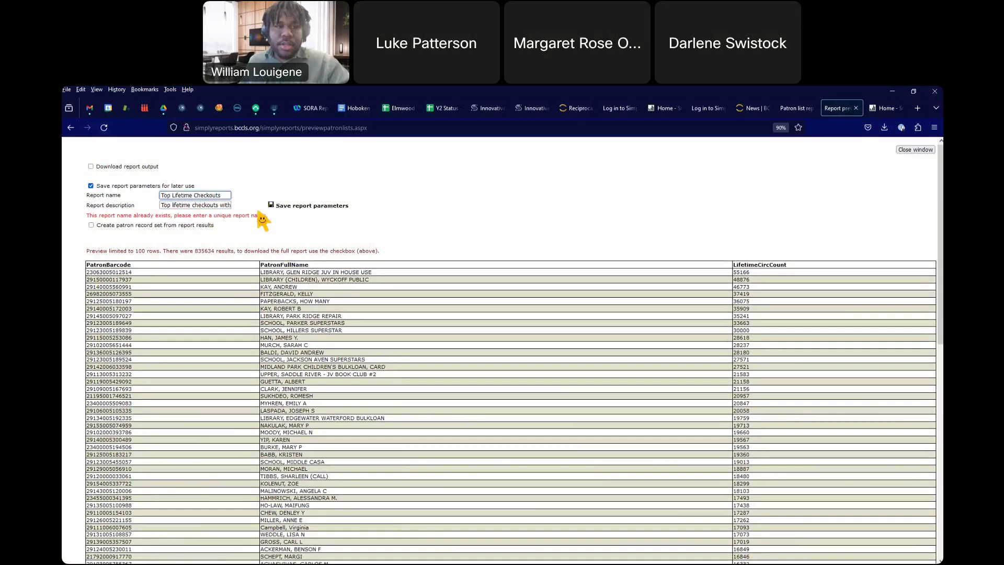
type("New")
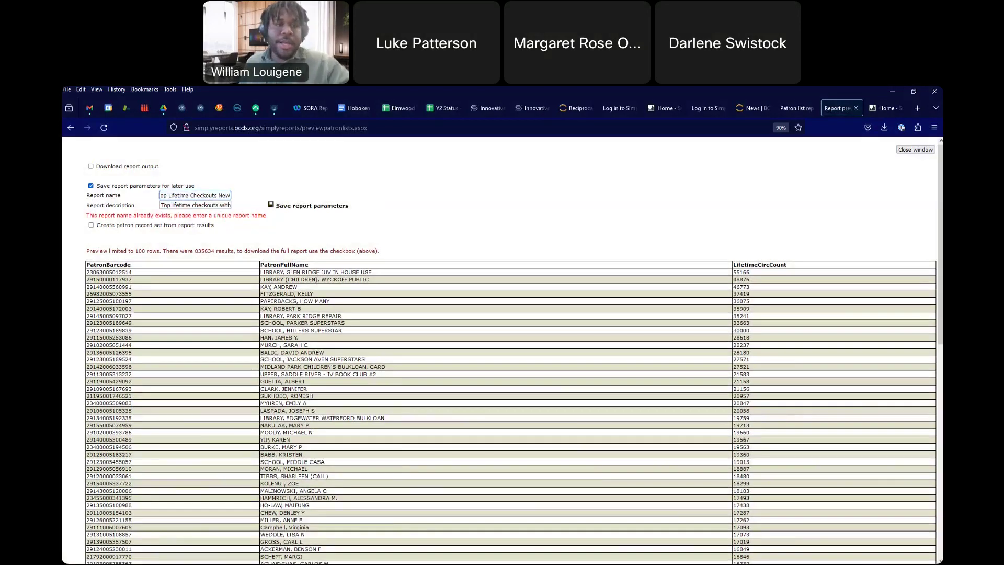
left_click(273, 209)
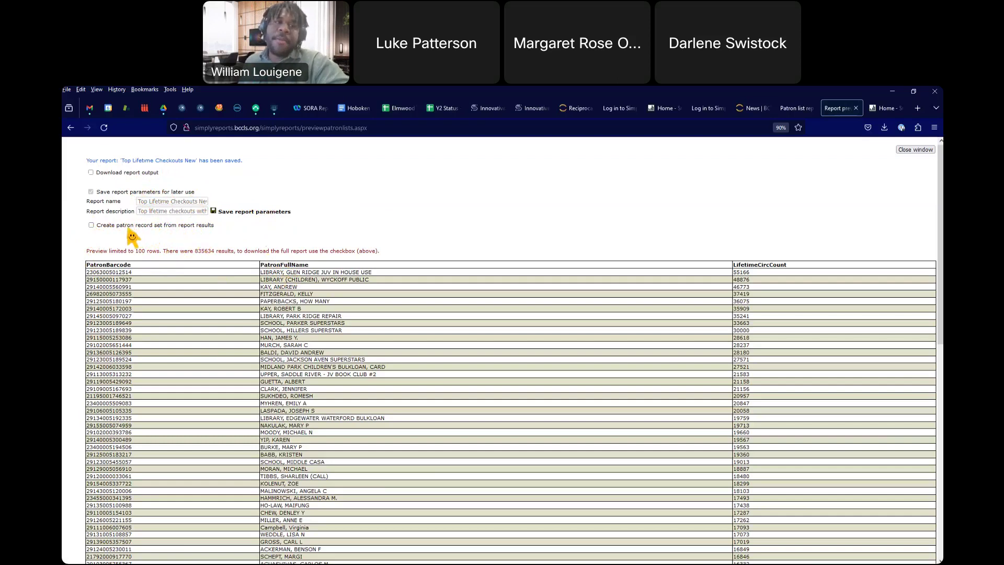
left_click(92, 226)
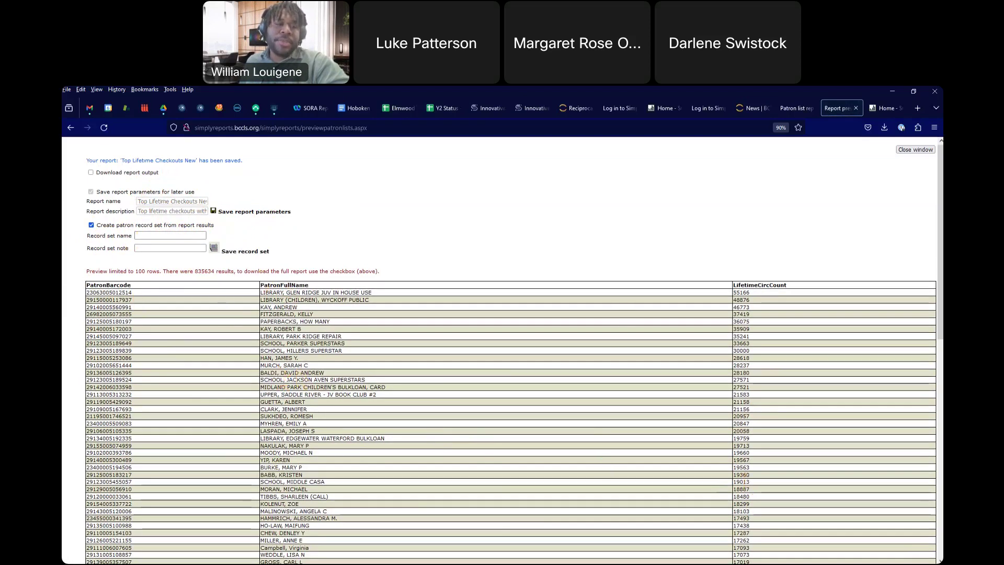
left_click(139, 236)
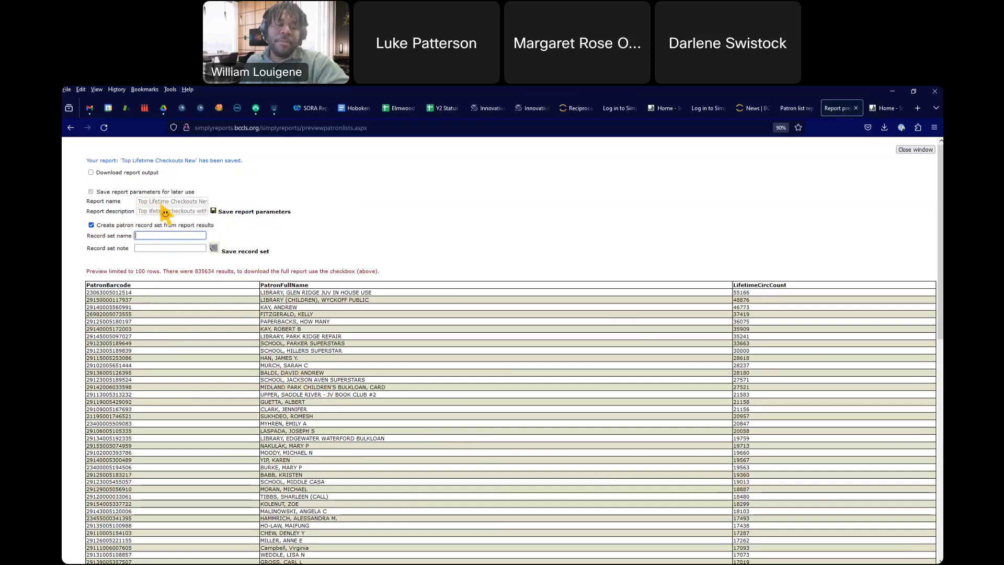
left_click(152, 250)
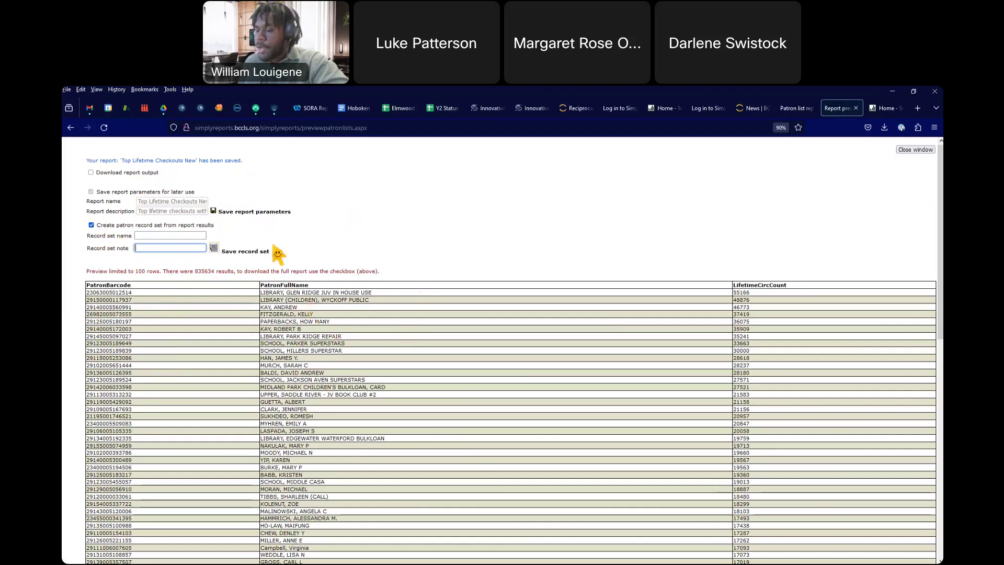
left_click(91, 225)
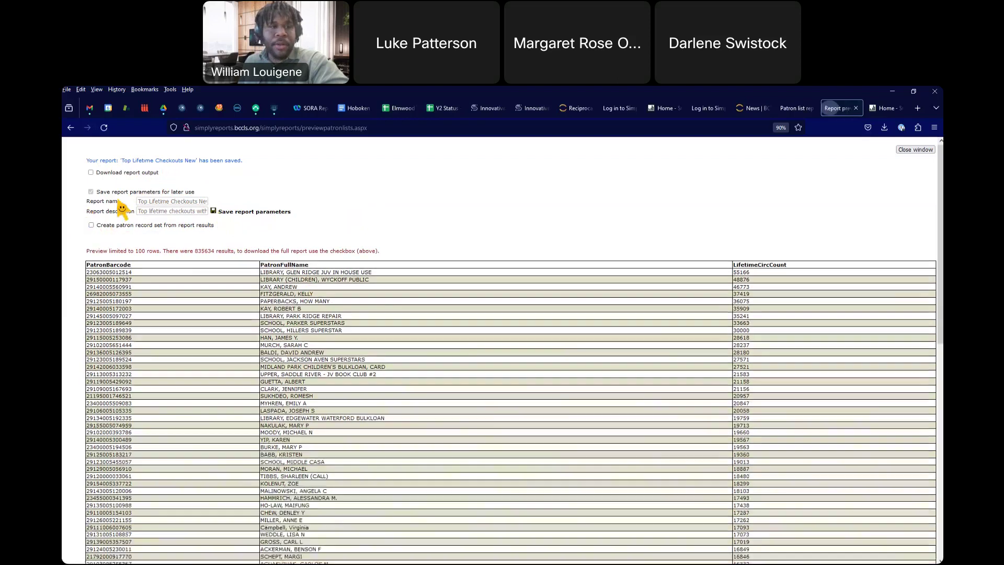
left_click(915, 150)
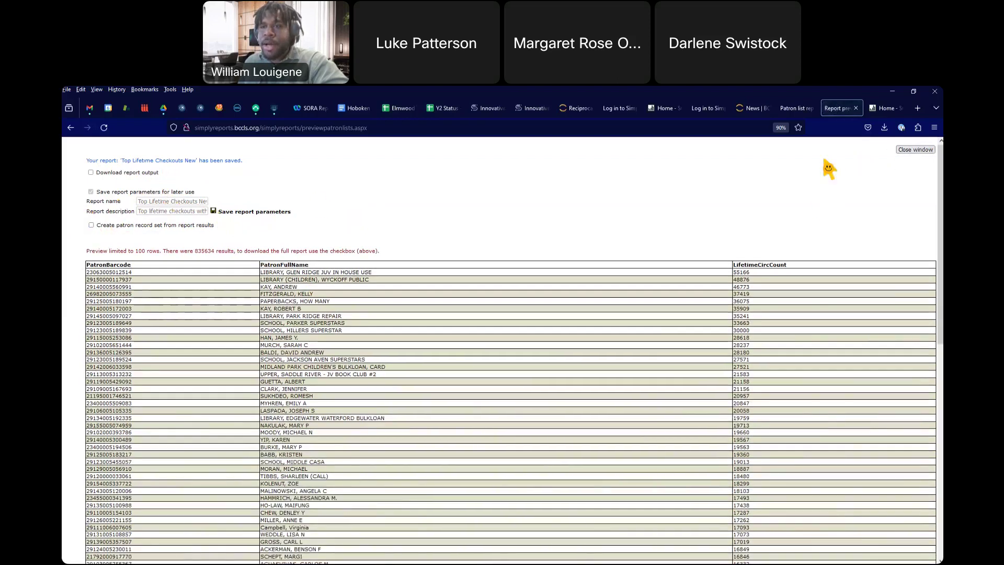
Step: Close the report preview and go to the Patron count reports form
left_click(855, 109)
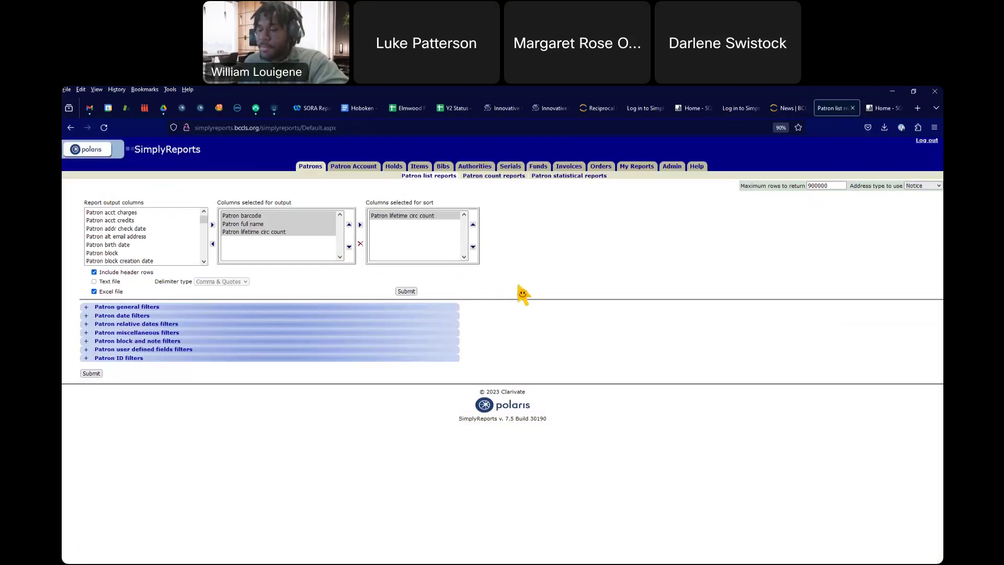
left_click(493, 177)
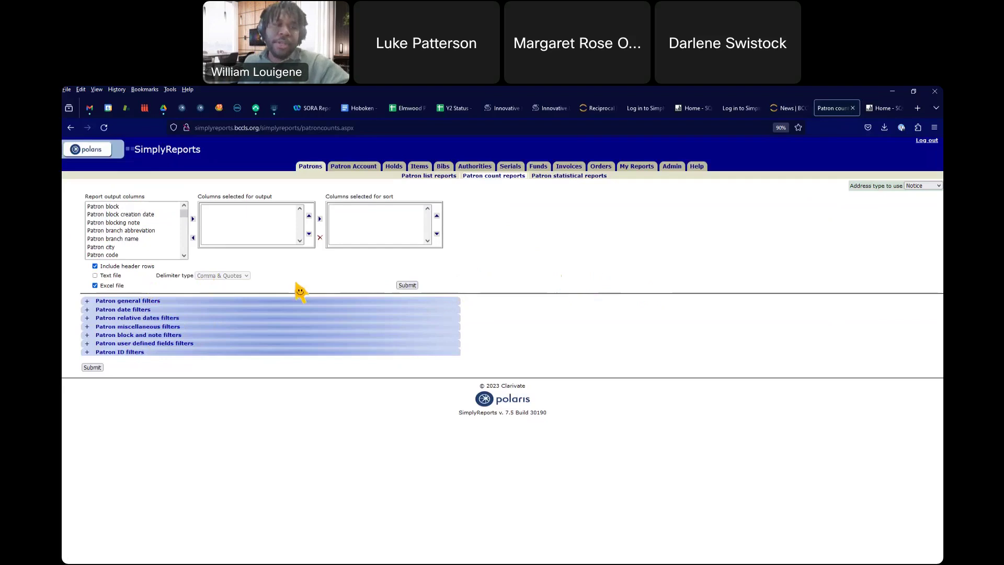
Step: Add Patron code to the count report's output columns and expand Patron general filters
left_click(111, 256)
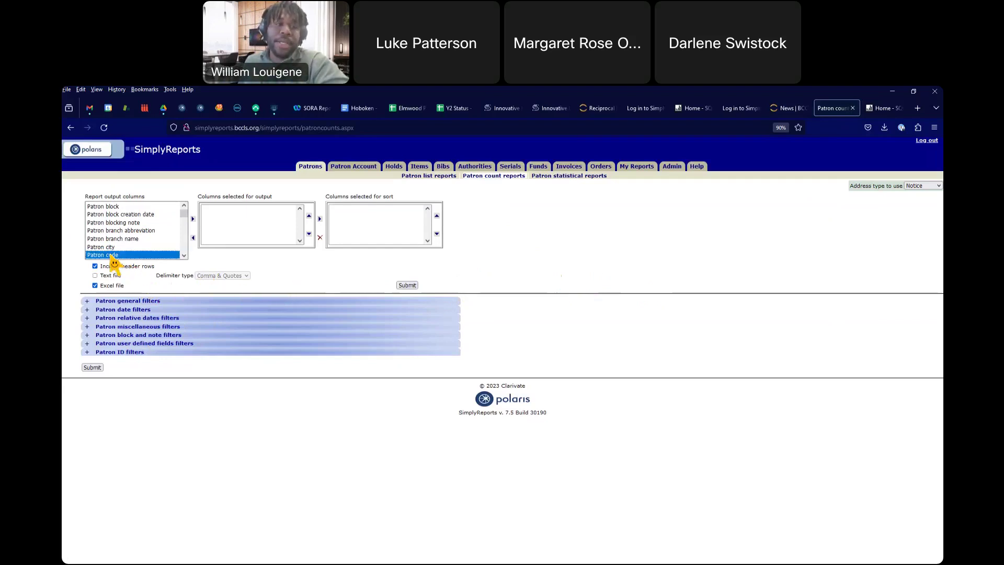
left_click(193, 220)
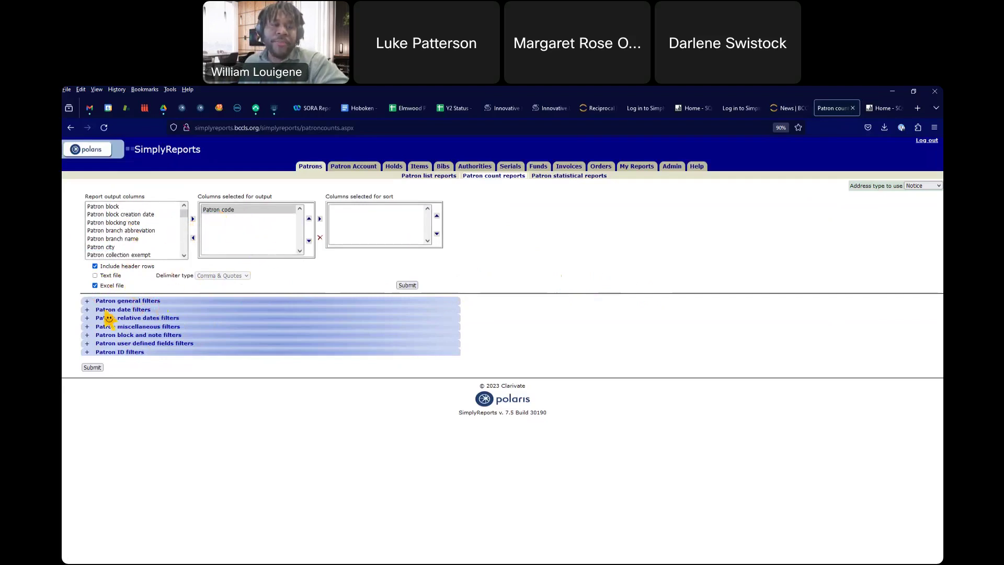
left_click(87, 302)
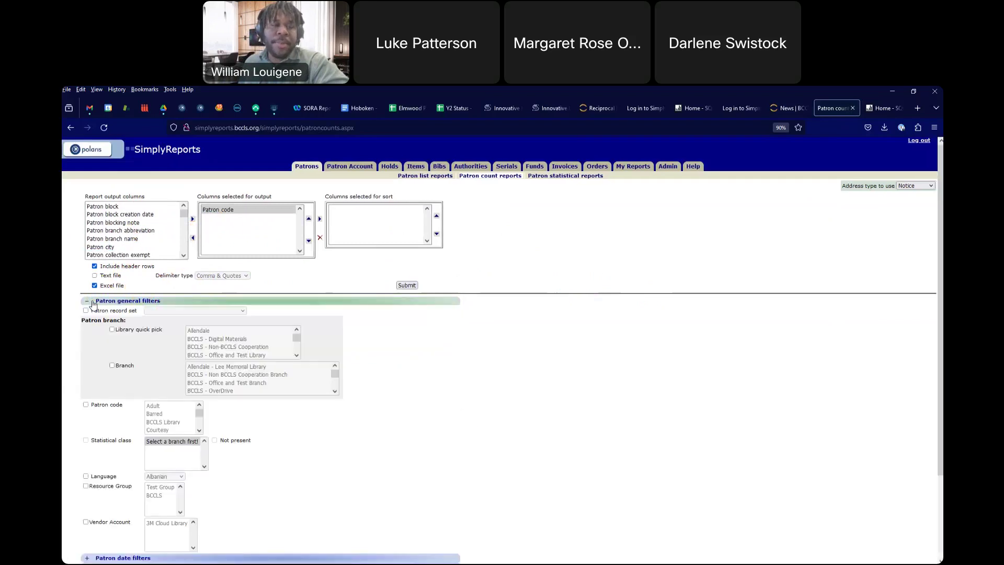
Step: Limit the patron count report to the South Orange branch via Library quick pick and submit it
scroll(125, 339, "down", 2)
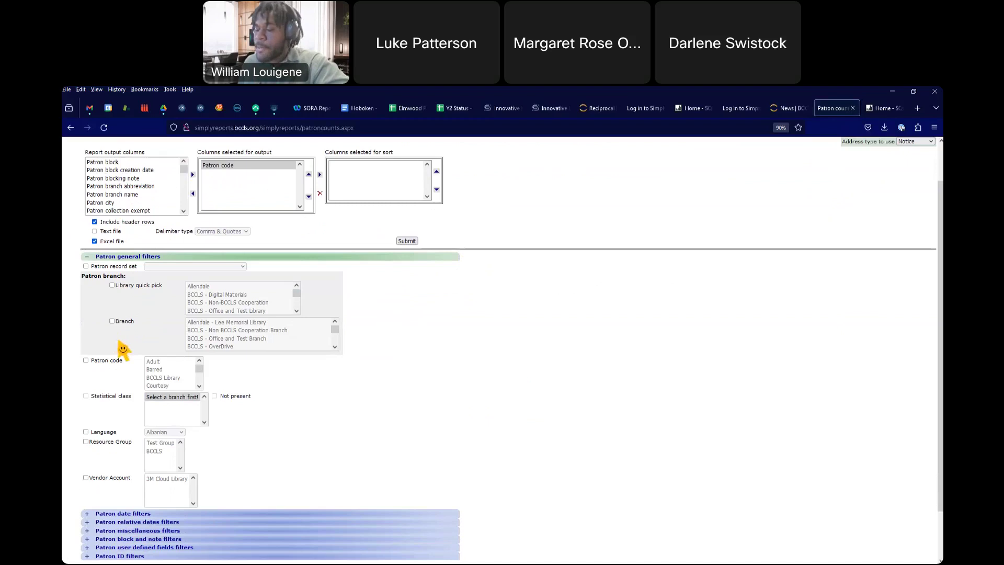
left_click(112, 286)
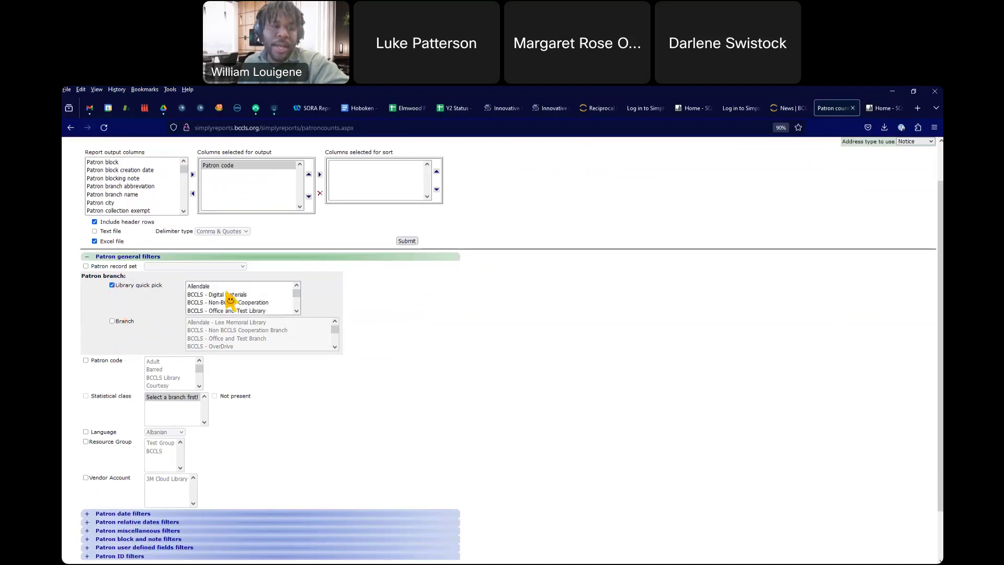
scroll(271, 304, "down", 1)
scroll(266, 303, "down", 10)
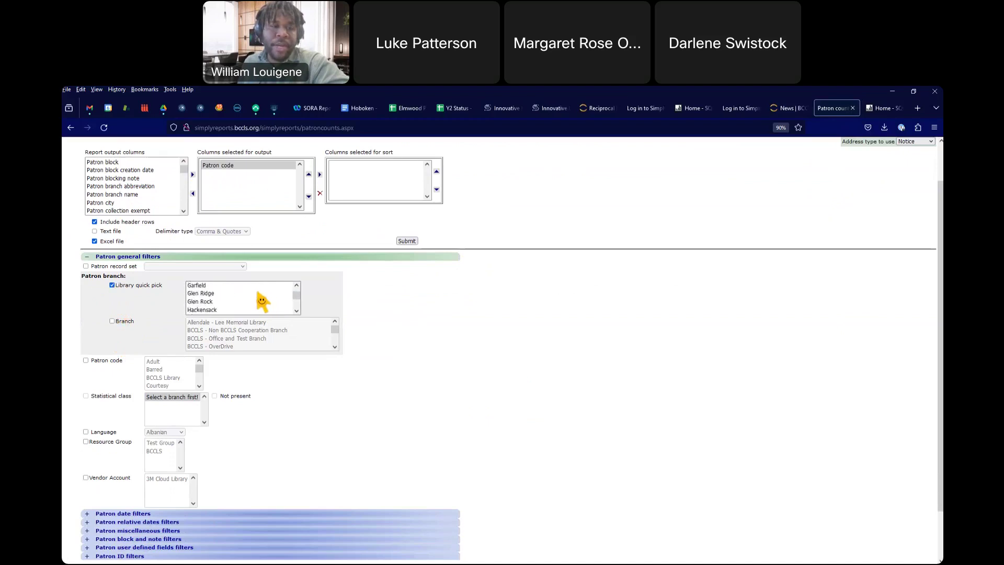
scroll(261, 302, "down", 8)
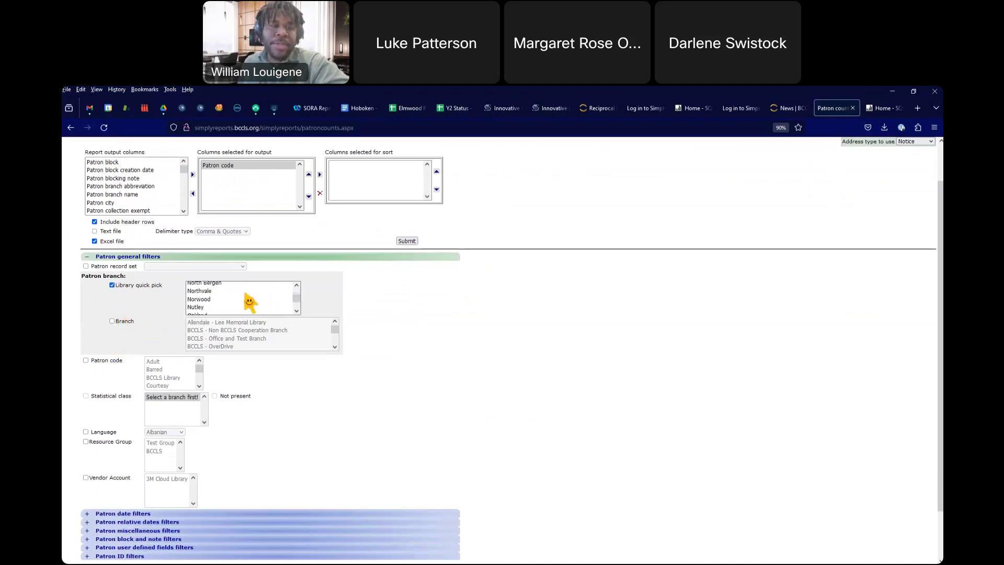
scroll(225, 297, "down", 3)
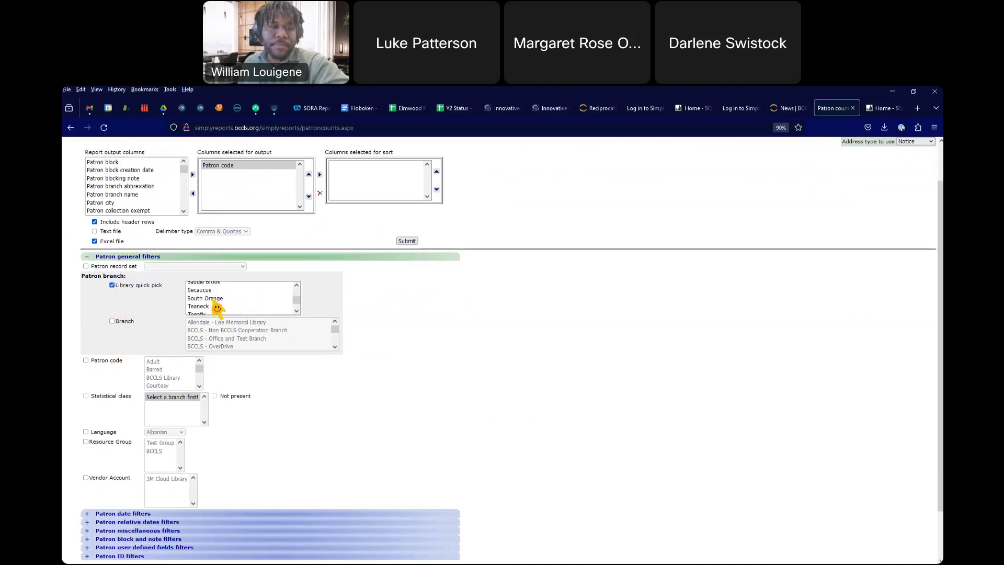
left_click(214, 299)
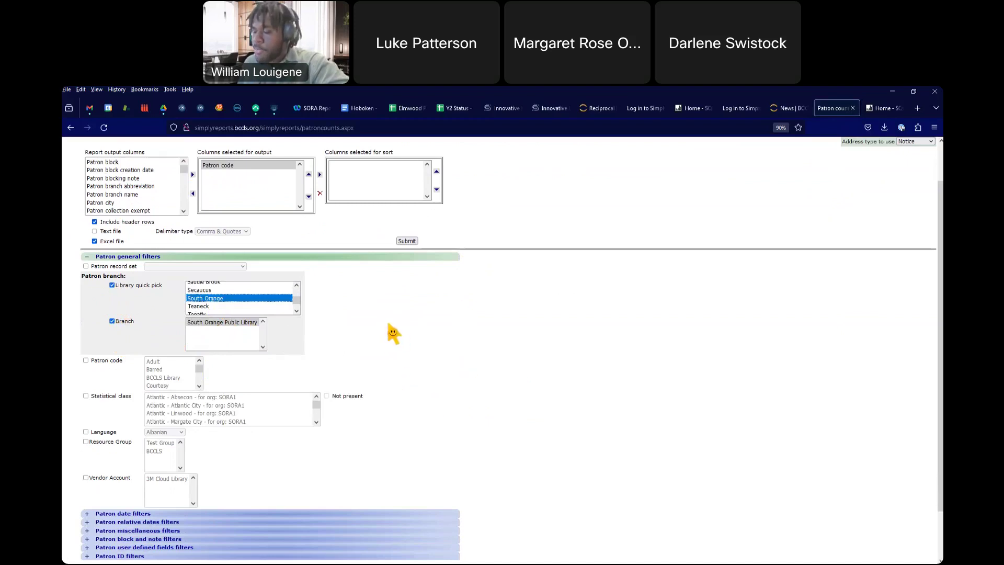
scroll(387, 324, "up", 1)
left_click(406, 285)
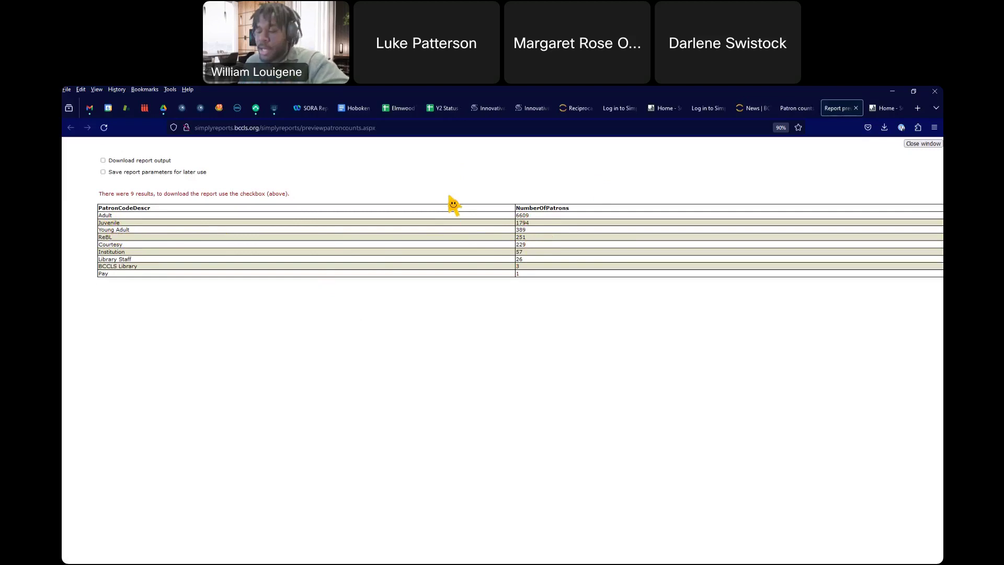
left_click(856, 108)
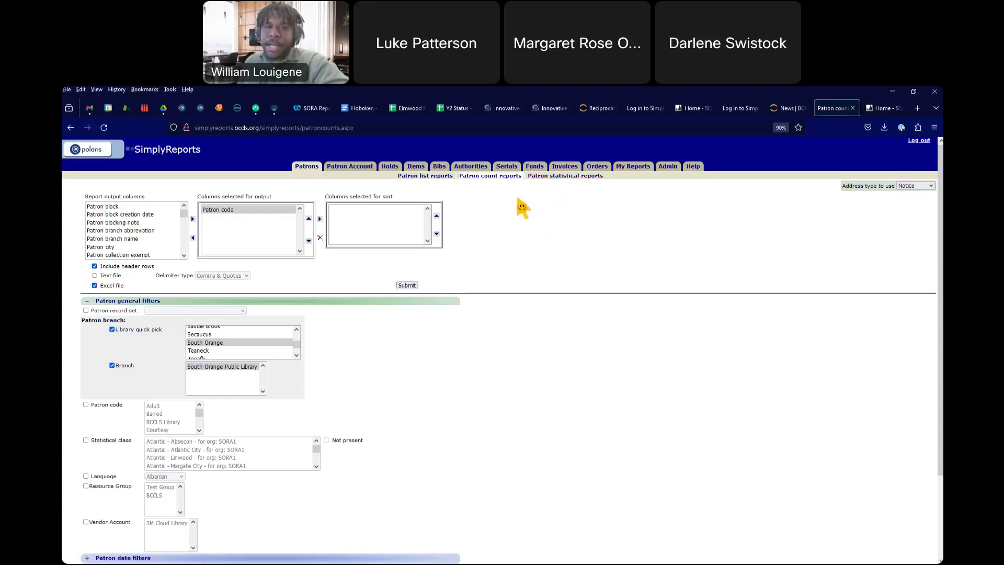
Step: Log out of SimplyReports and close the My subscriptions tab in Chrome
left_click(919, 141)
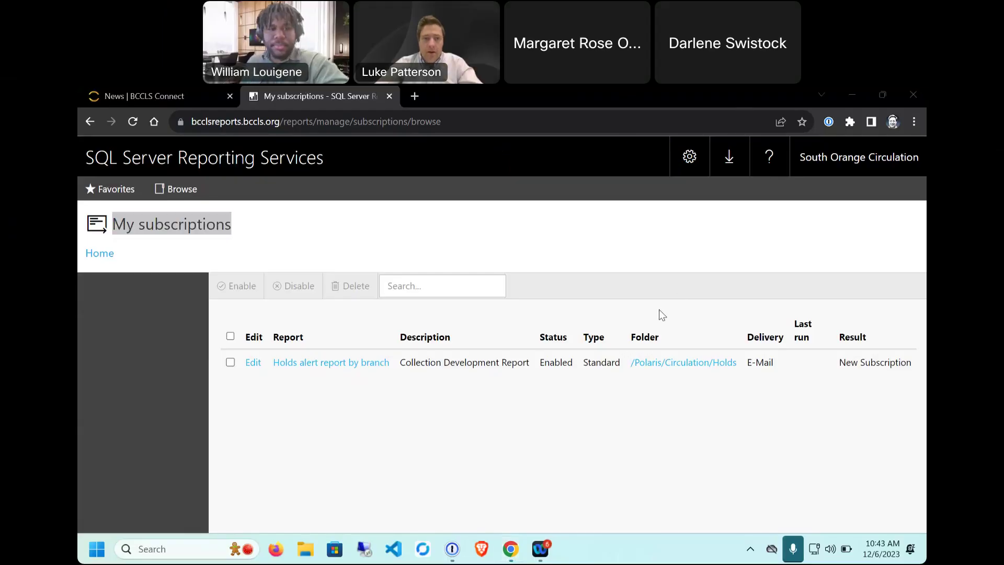
left_click(330, 98)
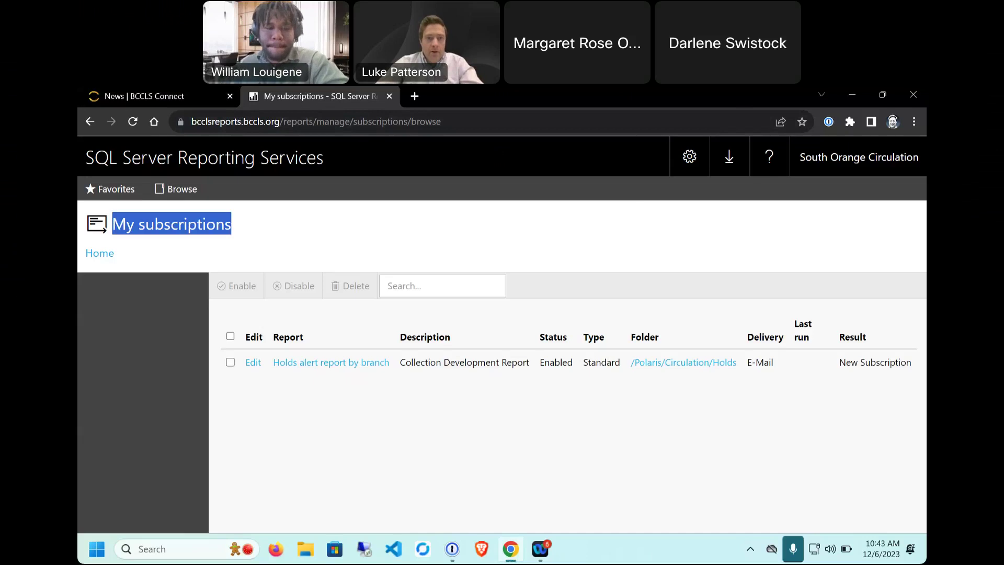
left_click(389, 95)
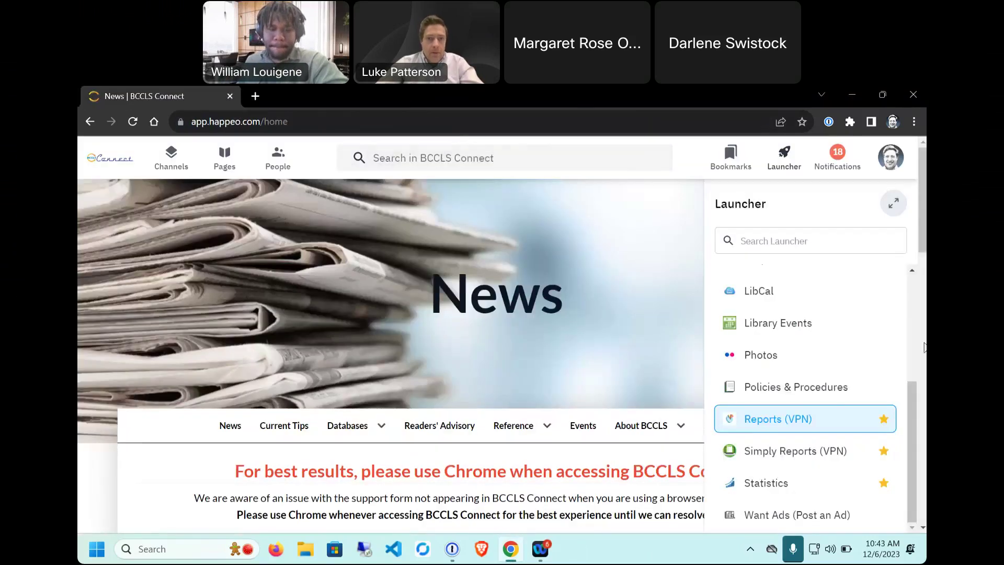
Step: Launch SimplyReports from the launcher and sign in with the user name and password
left_click(786, 452)
left_click(177, 208)
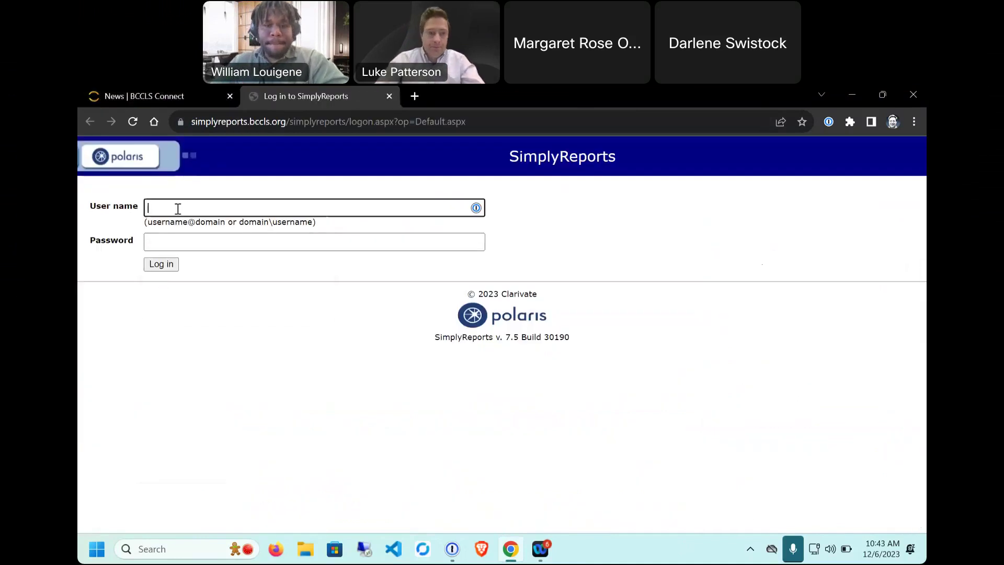
type("soracirc")
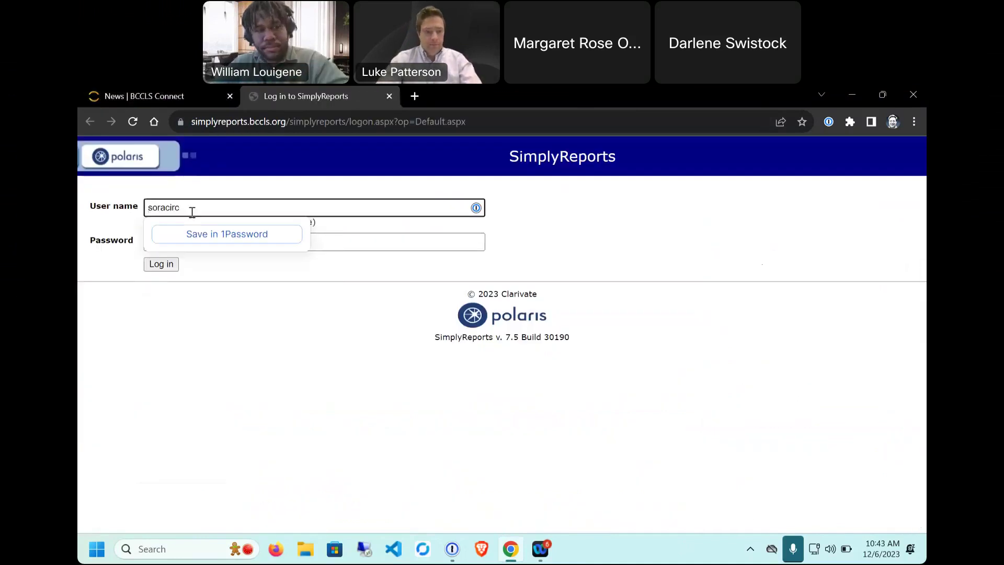
key("Tab")
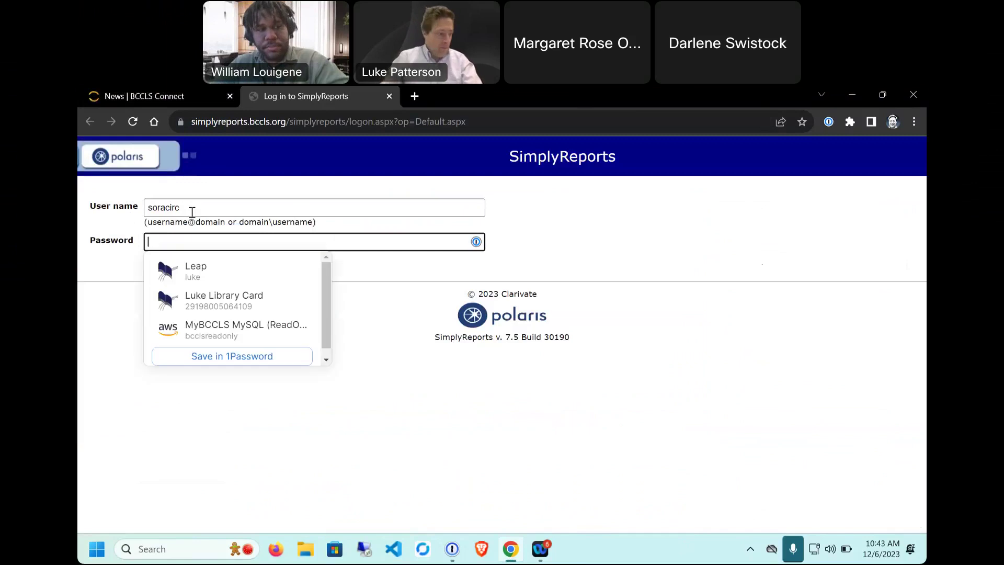
type("•••••")
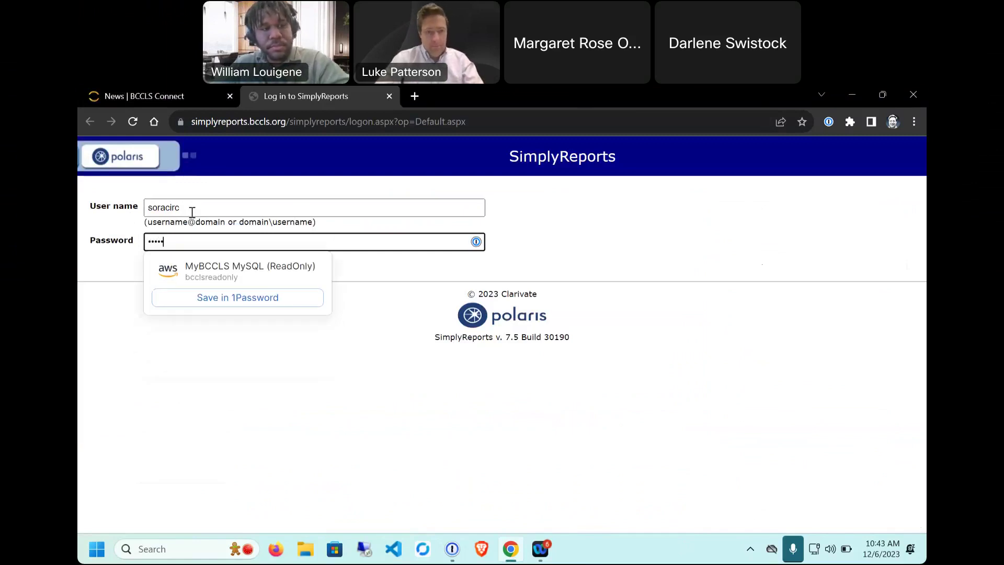
type("•••")
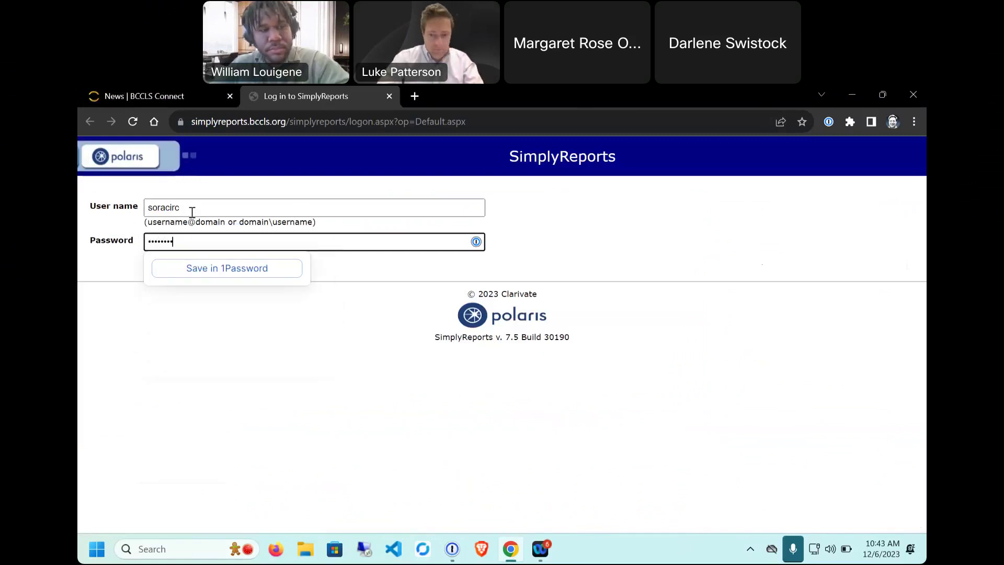
key("Return")
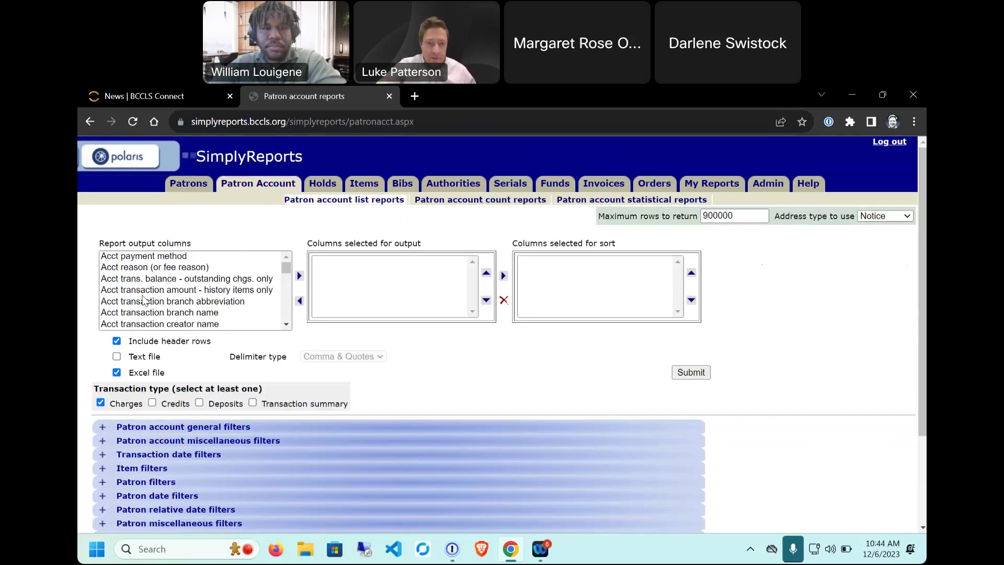
Step: Add Patron barcode to the patron account report's output columns
left_click(124, 256)
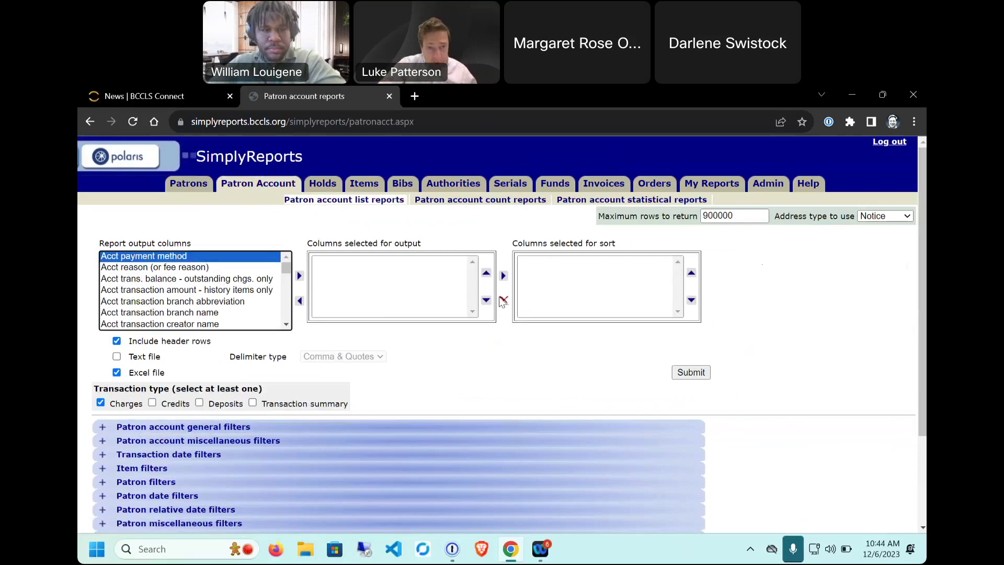
key("Down")
key("Down")
key("Down")
key("Down")
key("Down")
key("Down")
key("Down")
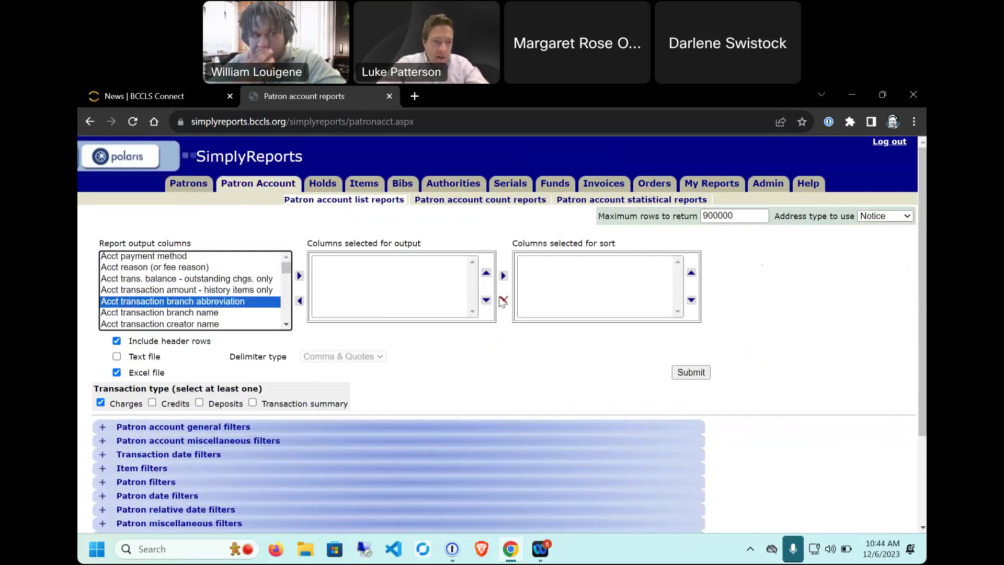
key("Down")
key("Down")
key("Down")
key("Down")
key("Down")
key("Down")
key("Down")
key("Down")
key("Down")
key("Down")
key("Down")
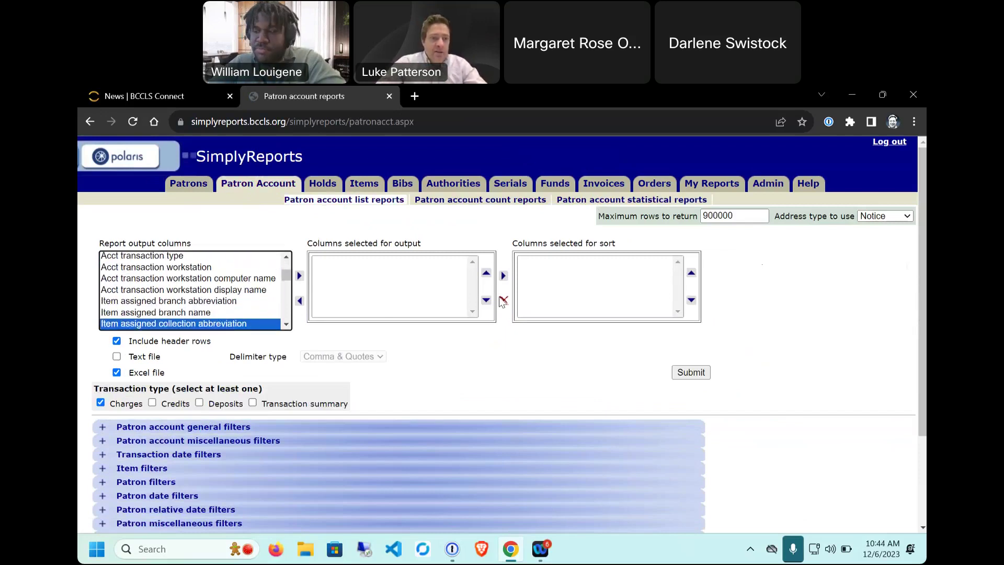
key("Down")
key("Down")
key("Down")
key("Down")
key("Down")
key("Down")
key("Down")
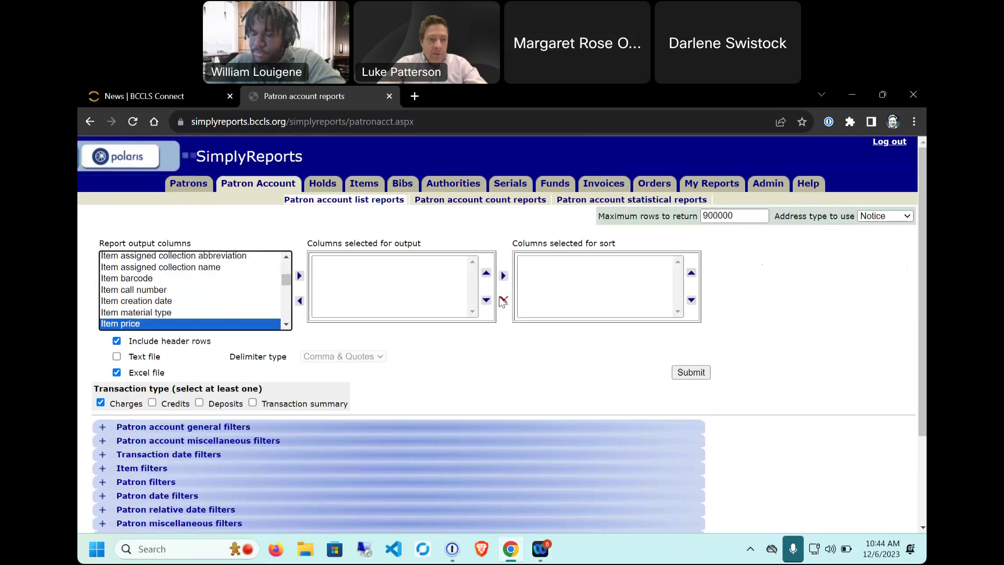
key("Down")
key("Down")
key("Down")
key("Down")
key("Down")
key("Down")
key("Down")
key("Down")
key("Down")
key("Down")
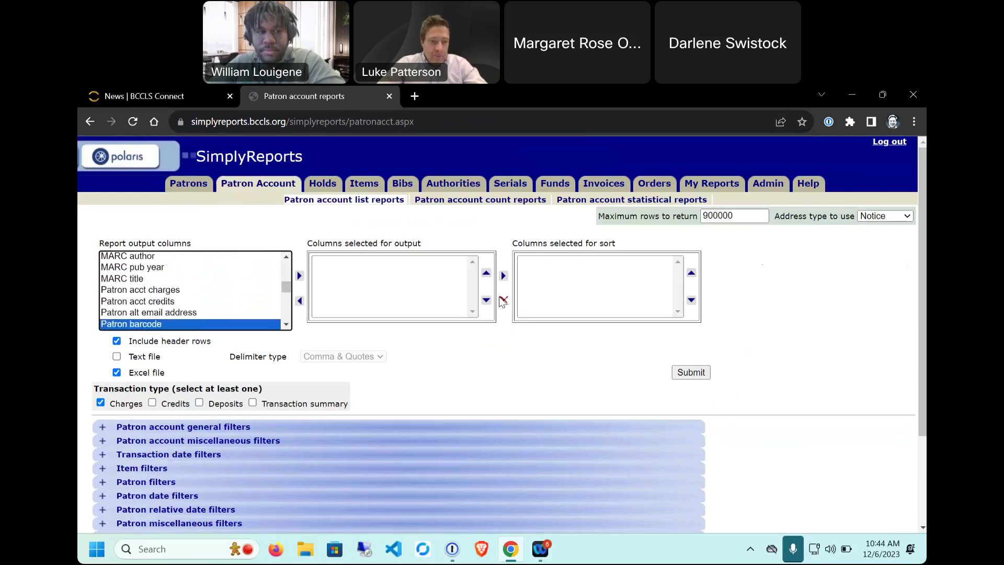
key("Down")
key("Down")
key("Down")
key("Down")
key("Down")
key("Down")
key("Down")
key("Down")
key("Down")
key("Down")
key("Down")
key("Down")
key("Down")
key("Down")
key("Down")
key("Down")
key("Down")
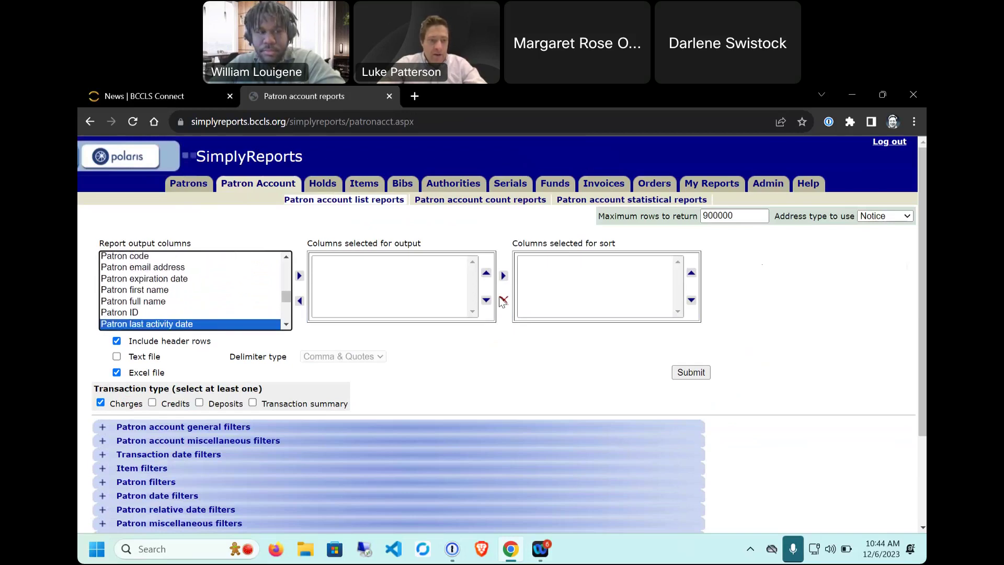
key("Down")
key("Down")
key("Down")
key("Down")
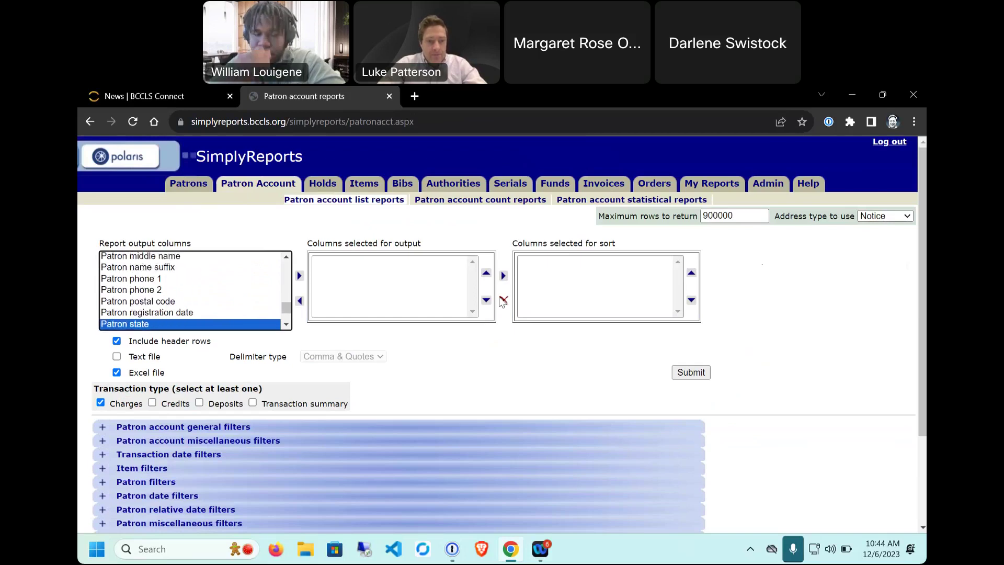
key("Up")
key("Up")
key("Up")
key("Up")
key("Up")
key("Up")
key("Up")
key("Up")
key("Up")
key("Up")
key("Up")
key("Up")
key("Up")
key("Up")
key("Up")
key("Up")
key("Up")
key("Up")
key("Up")
key("Up")
key("Up")
key("Up")
key("Up")
key("Up")
key("Up")
key("Up")
key("Up")
key("Up")
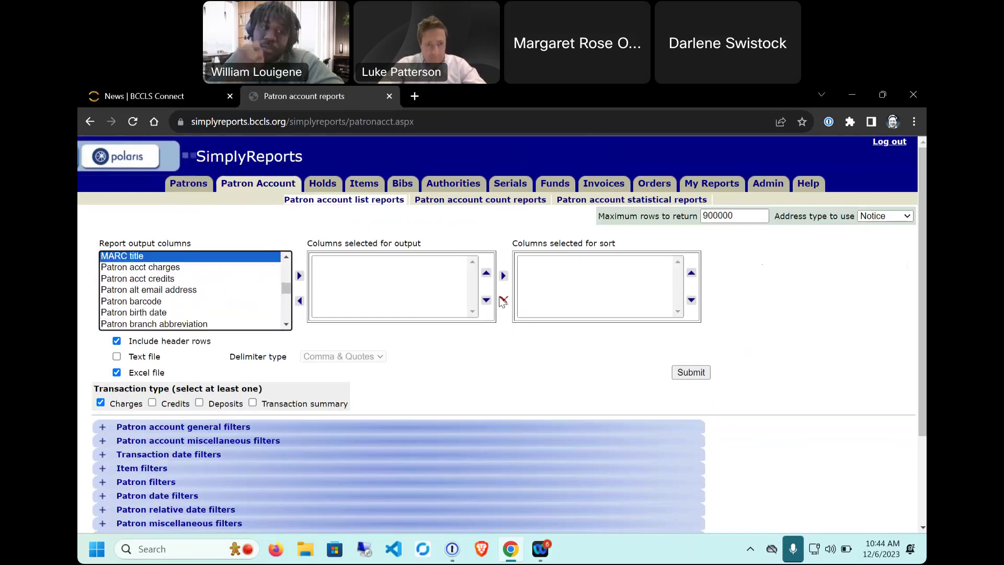
key("Down")
key("Down")
key("Down")
key("Down")
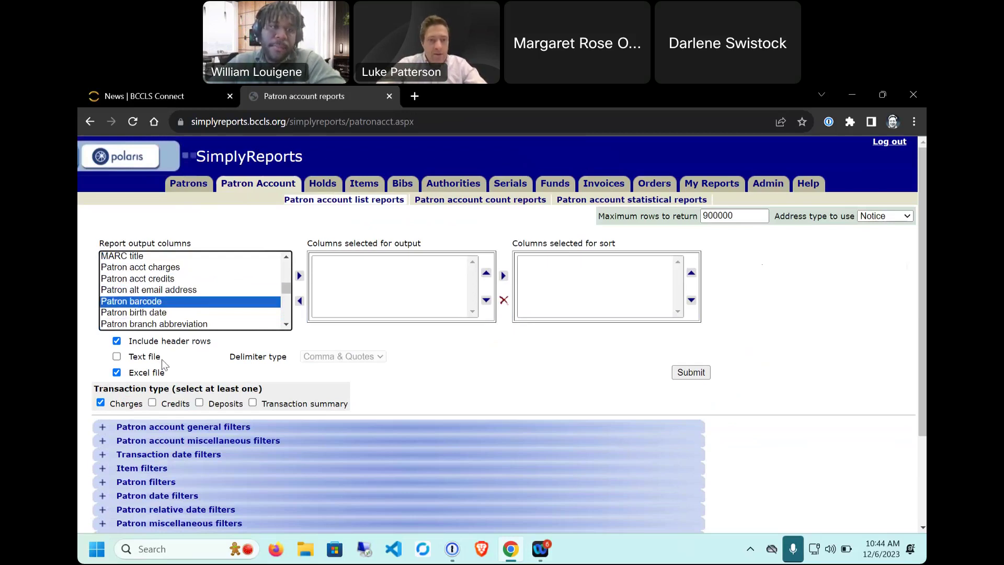
left_click(299, 276)
left_click(331, 299)
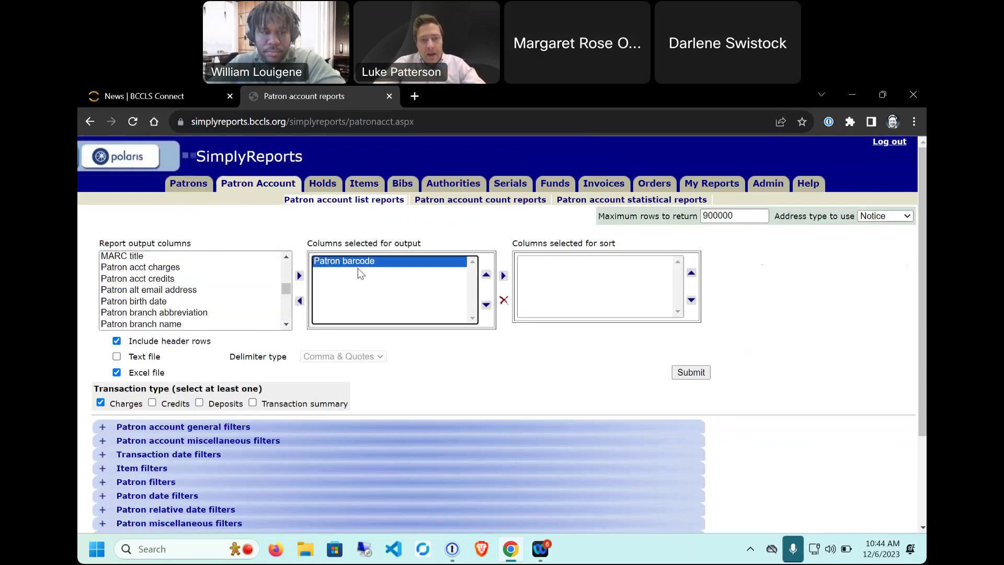
left_click(141, 257)
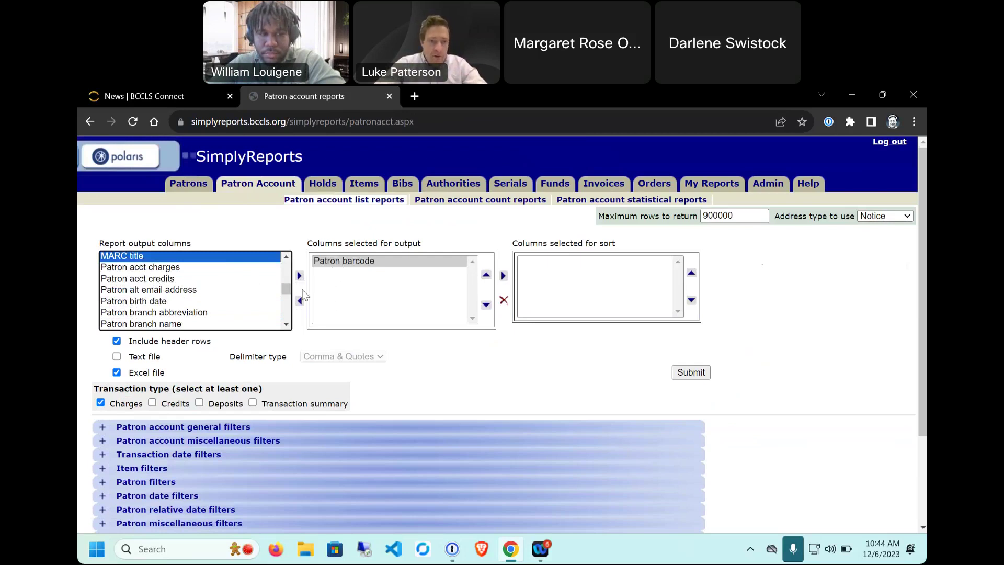
Step: Add MARC title to the output columns and as a sort column
left_click(300, 276)
left_click(341, 273)
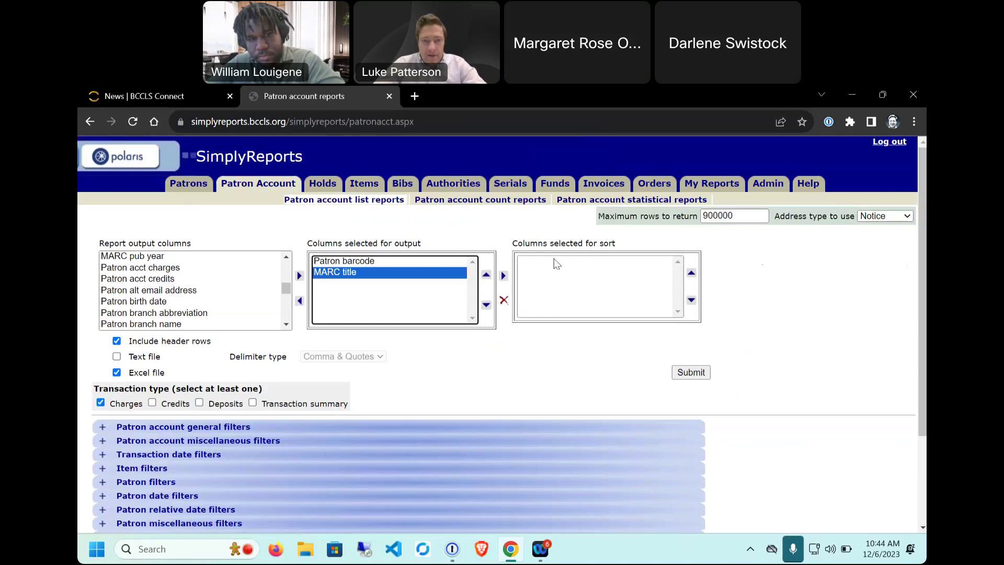
left_click(503, 276)
left_click(603, 260)
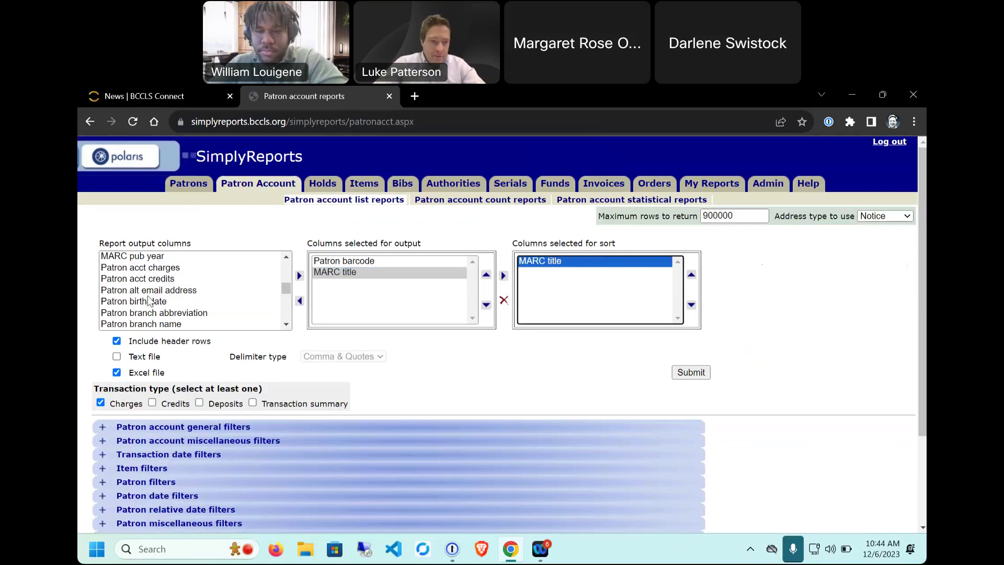
Step: Move MARC title above Patron barcode and back below, then remove it from the sort columns
scroll(159, 289, "up", 5)
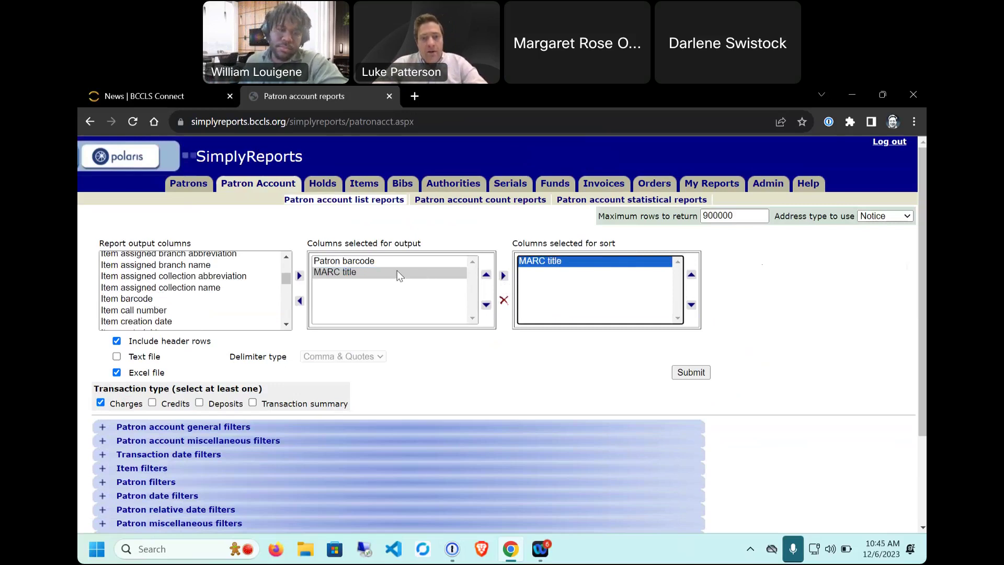
left_click_drag(307, 243, 425, 247)
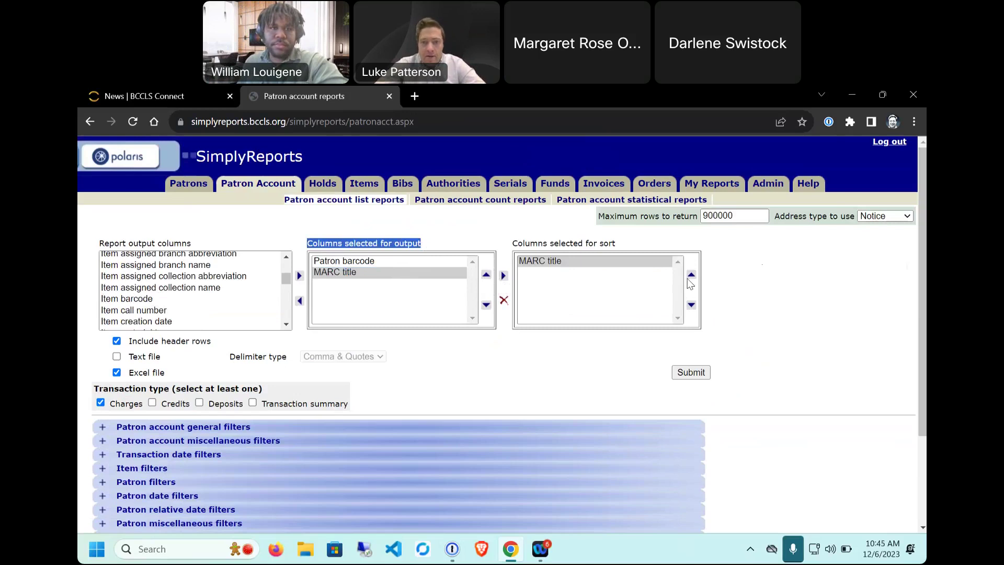
left_click(380, 262)
left_click(396, 273)
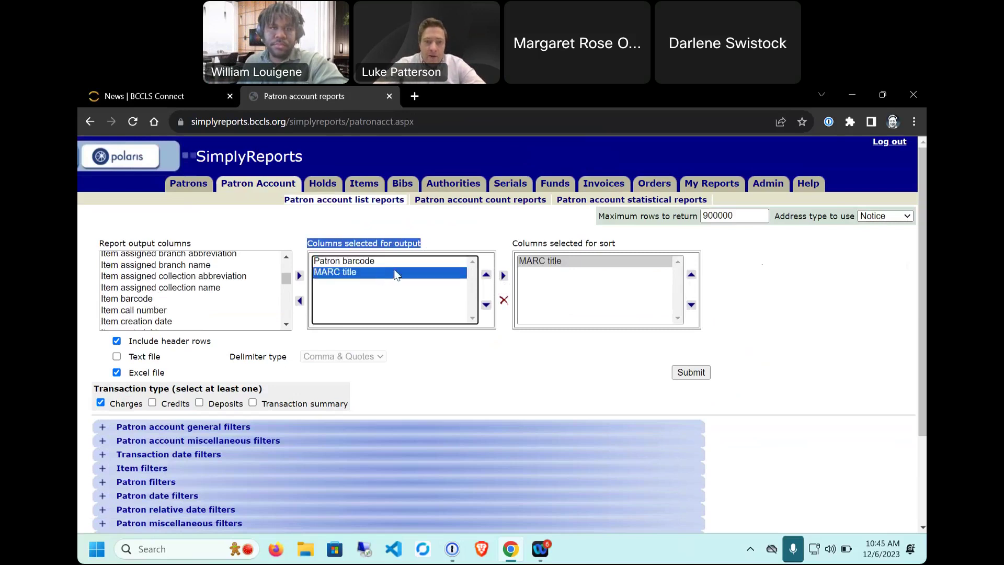
left_click(486, 275)
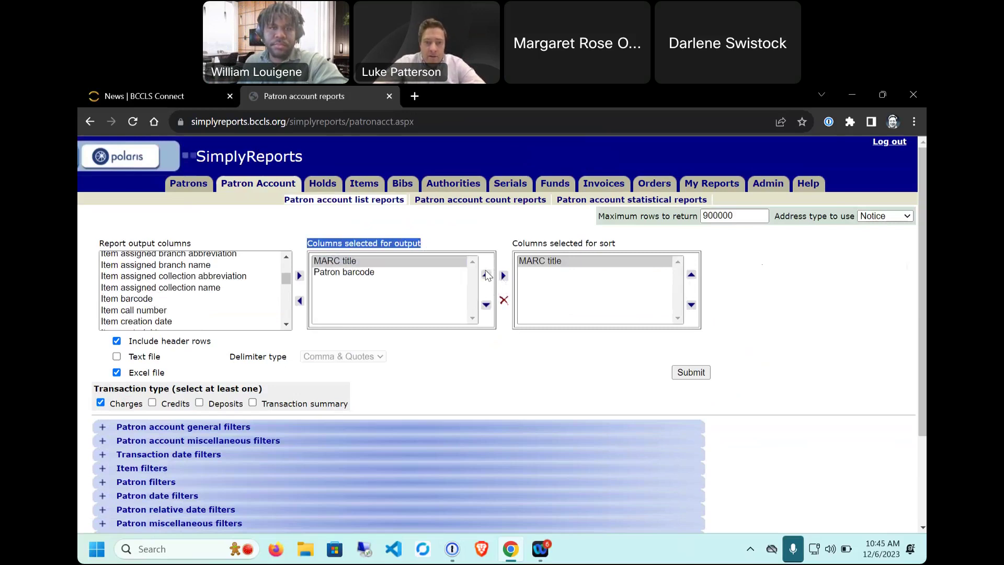
left_click(341, 261)
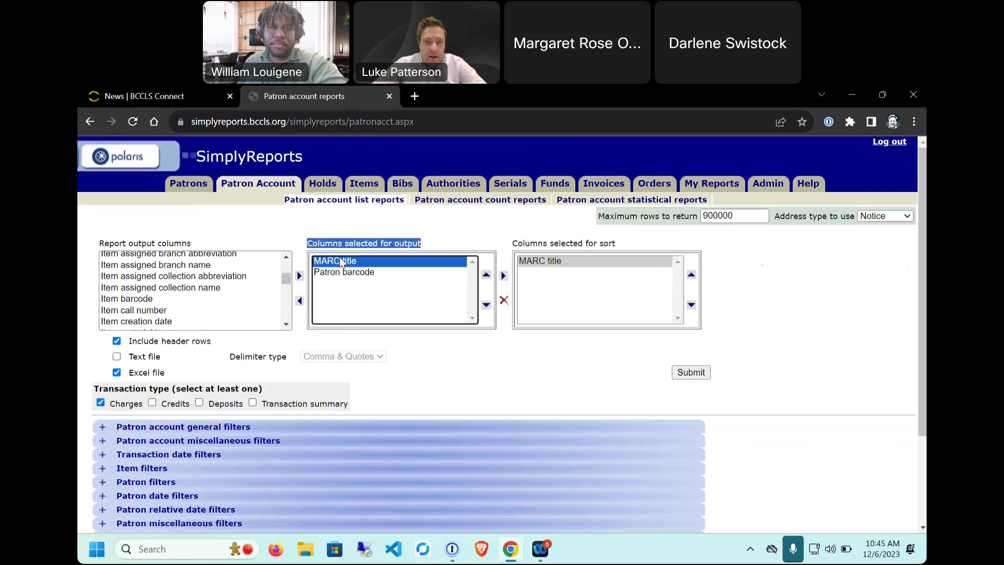
left_click(486, 276)
left_click(486, 305)
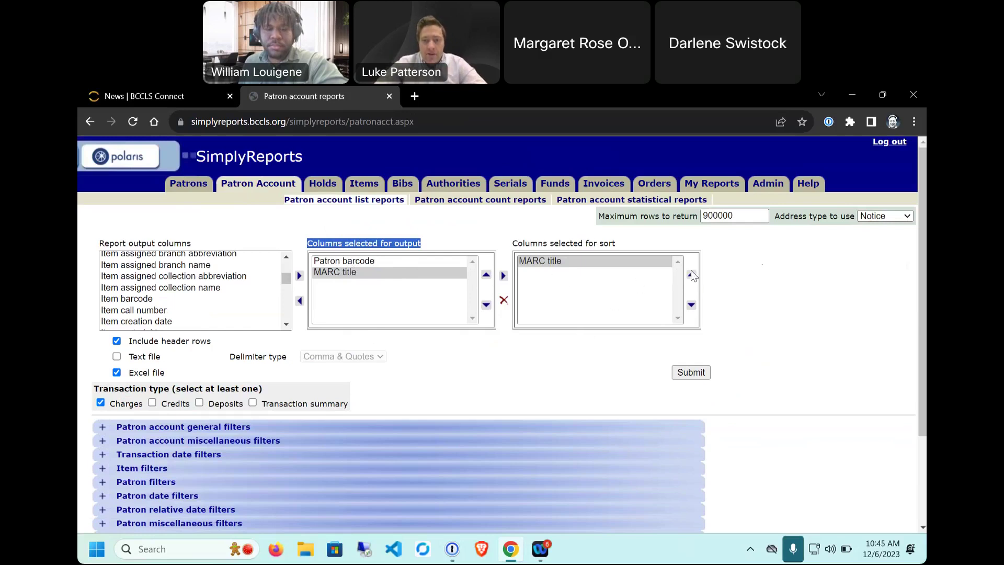
left_click(486, 274)
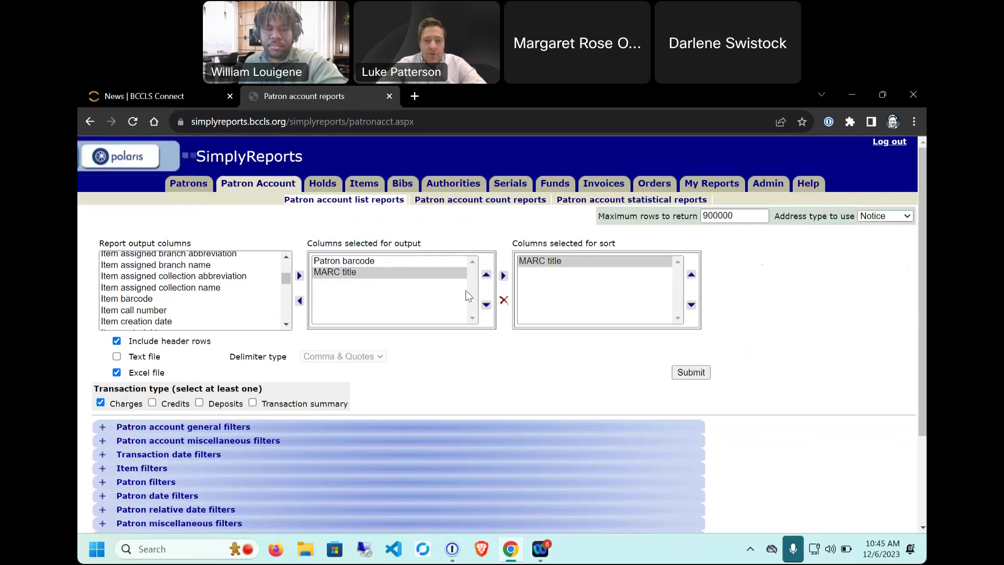
left_click(556, 260)
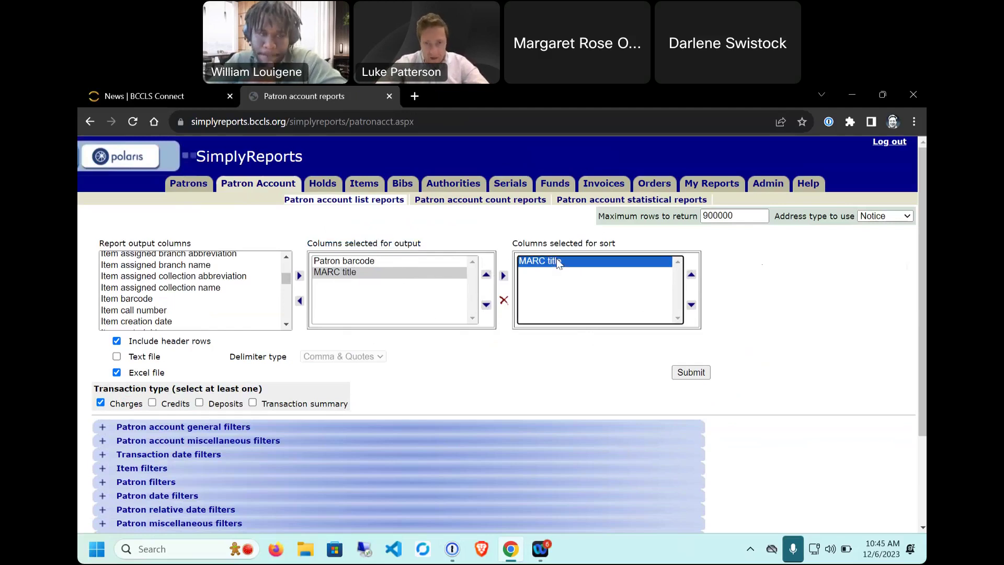
left_click(503, 302)
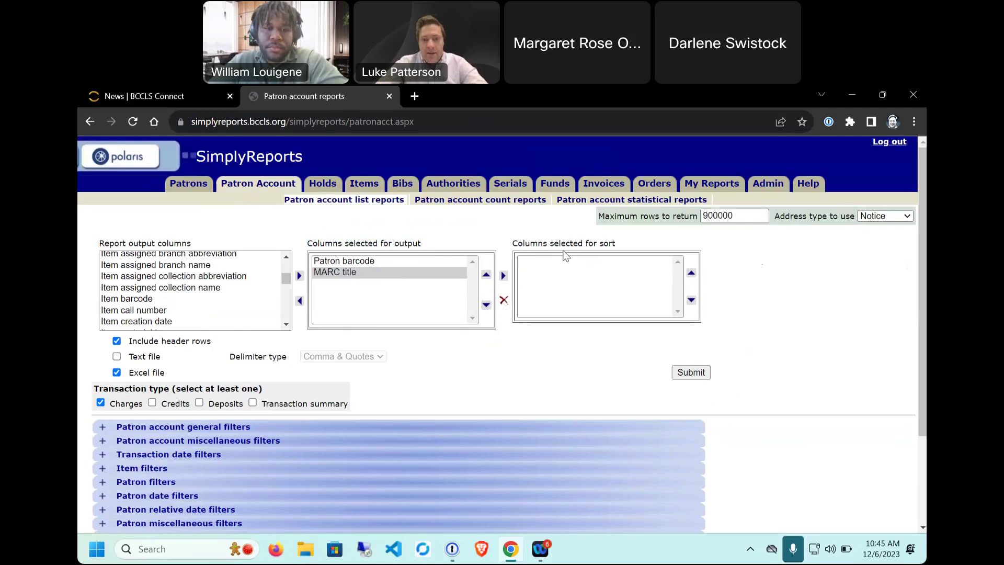
Step: Move MARC title and Patron barcode out of the output columns back to the available list
left_click(393, 272)
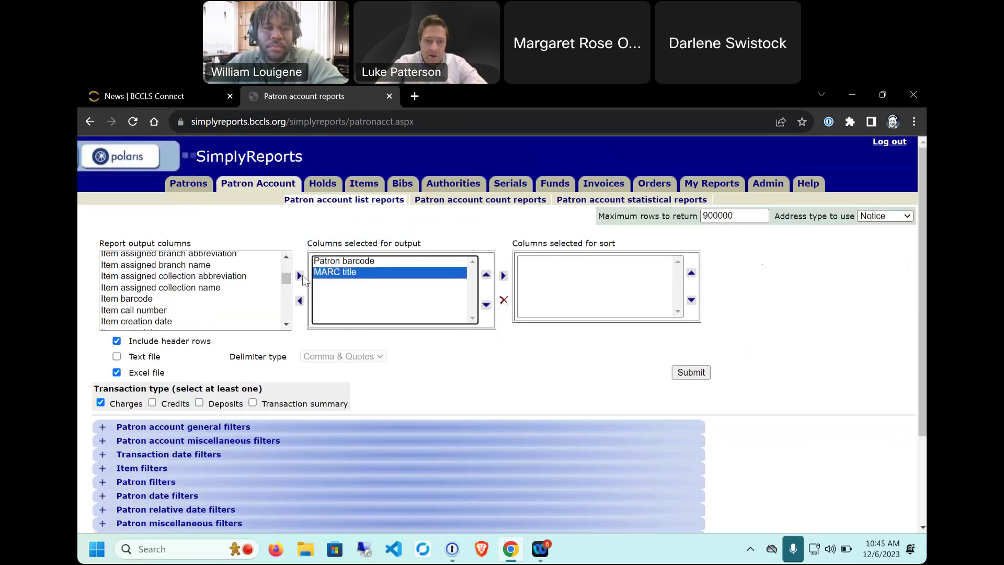
left_click(300, 301)
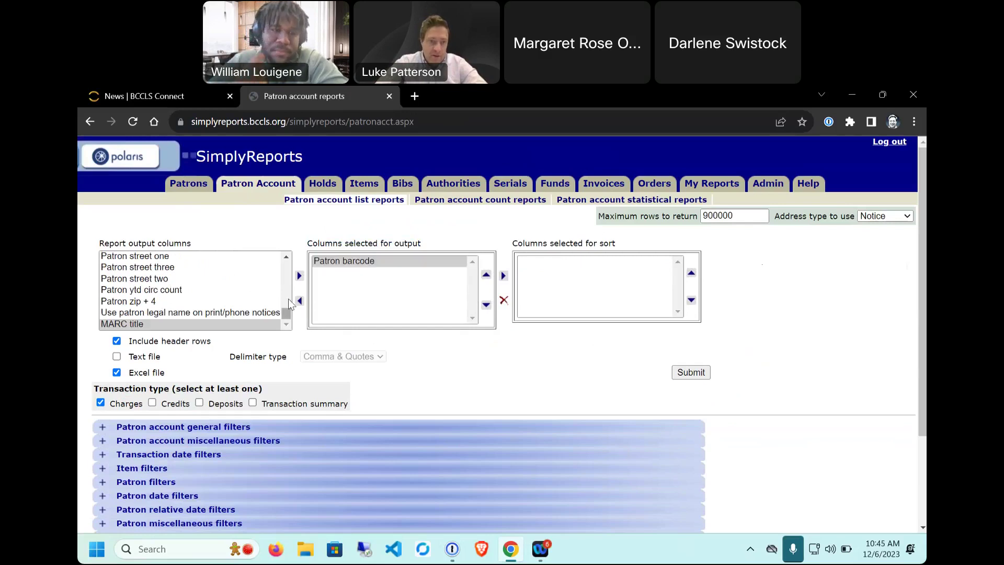
left_click(299, 301)
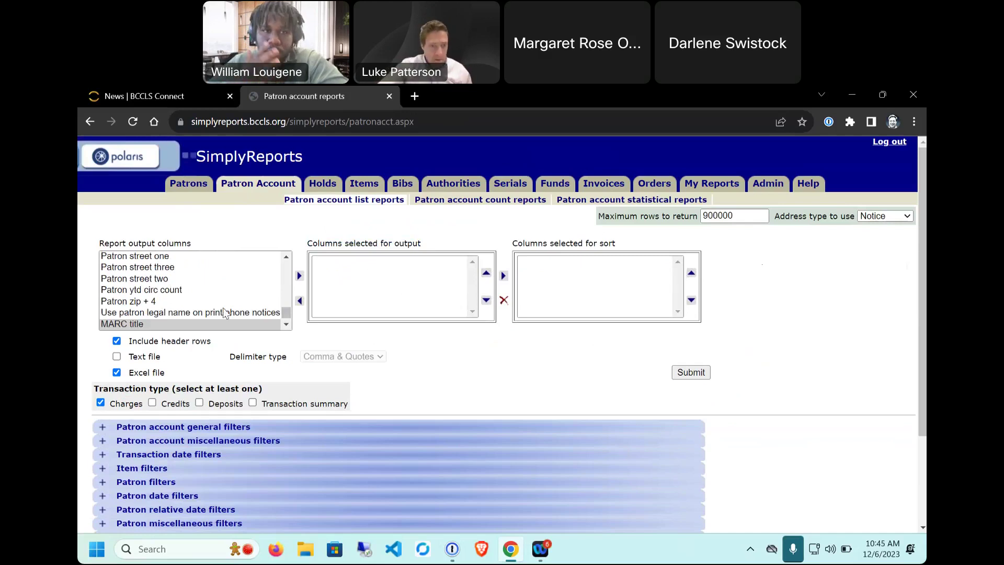
Step: Highlight the Transaction type section text, then clear the highlight
scroll(225, 313, "down", 1)
scroll(426, 343, "down", 2)
scroll(426, 343, "up", 2)
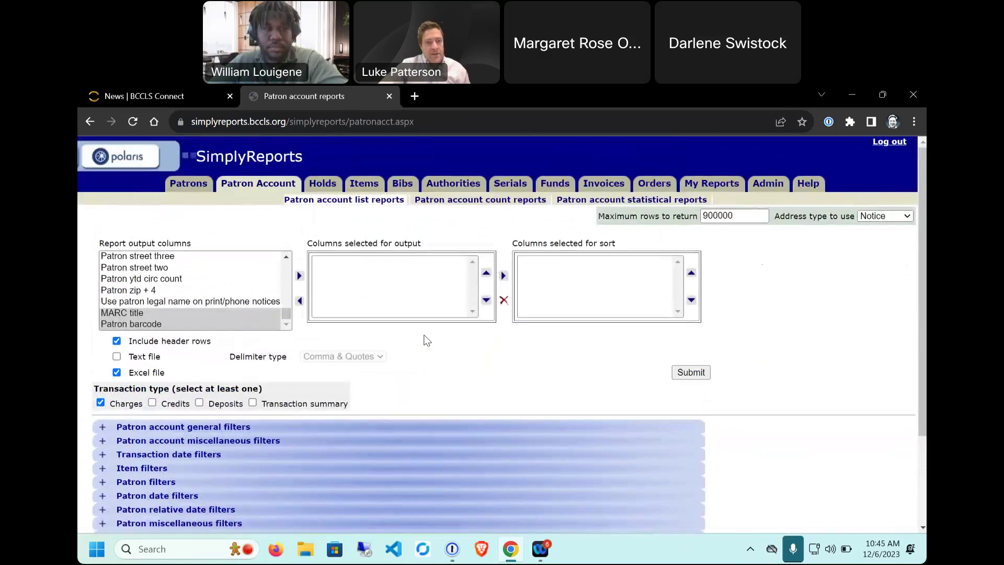
left_click_drag(349, 404, 101, 391)
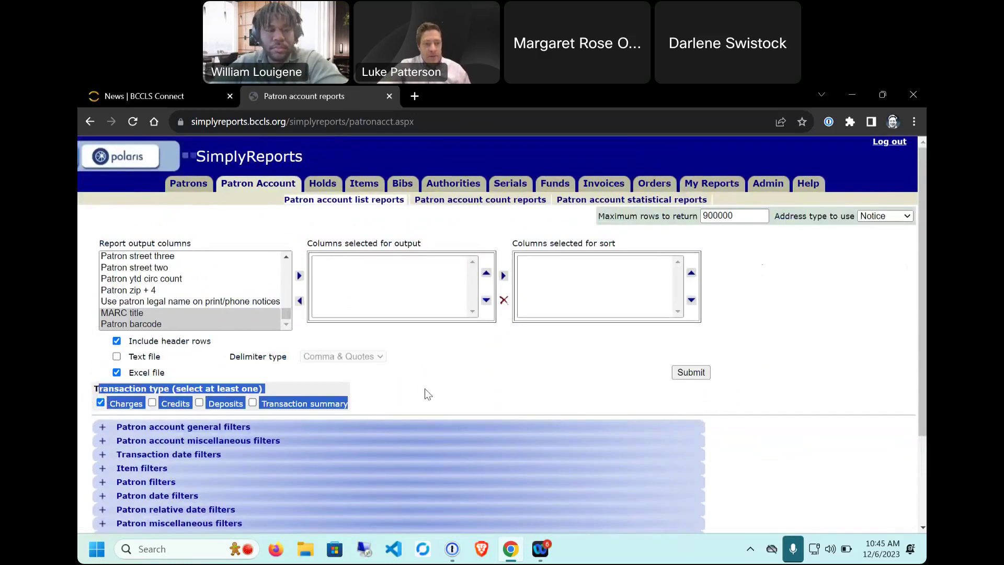
scroll(318, 374, "down", 1)
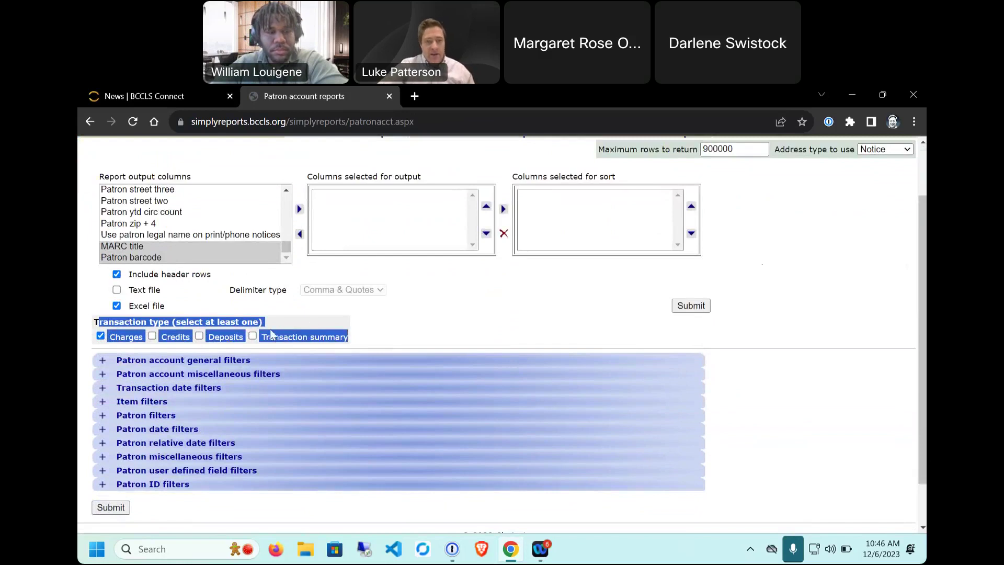
left_click(430, 328)
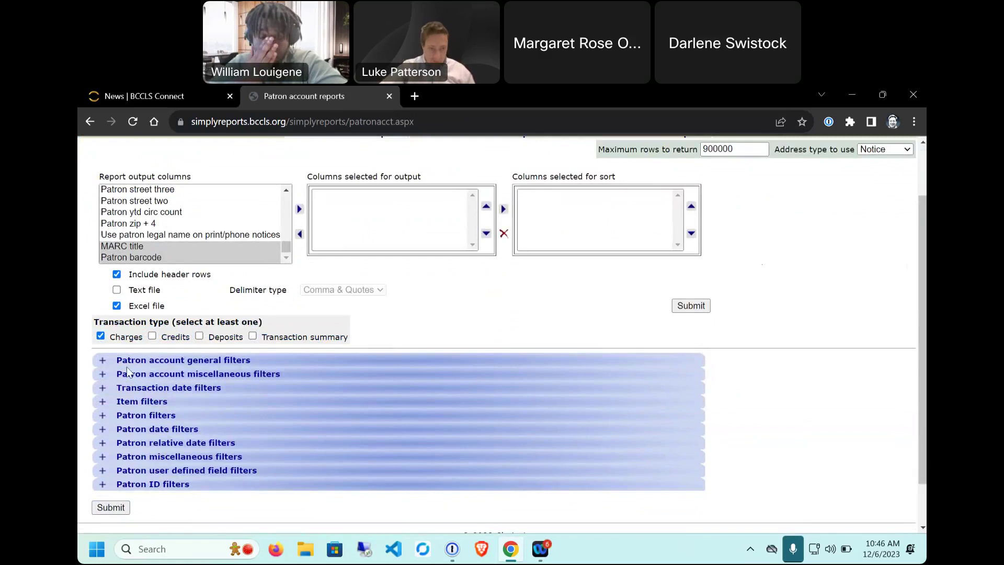
Step: Expand the Patron account general filters and Patron account miscellaneous filters sections
left_click(110, 361)
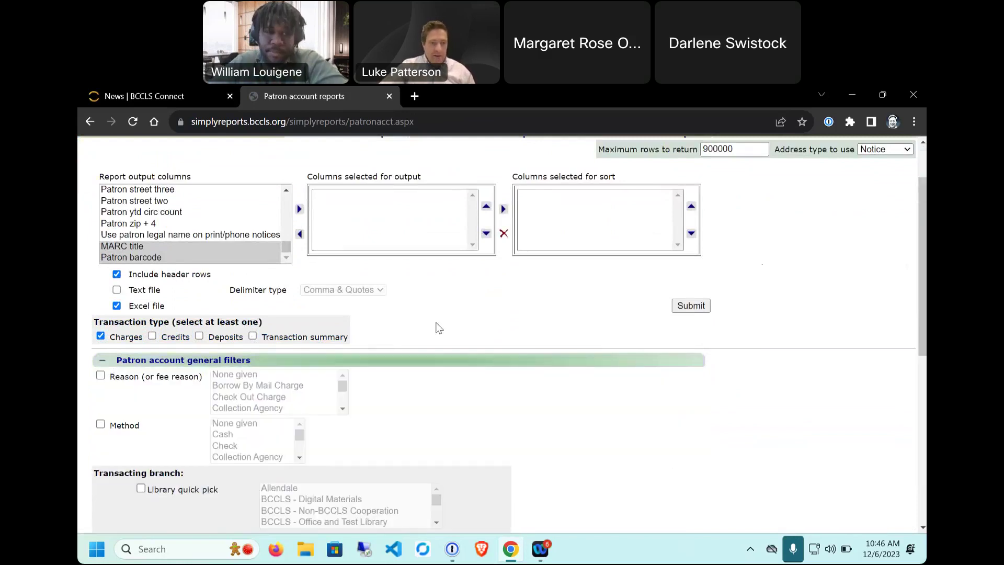
scroll(126, 300, "down", 3)
scroll(133, 253, "down", 1)
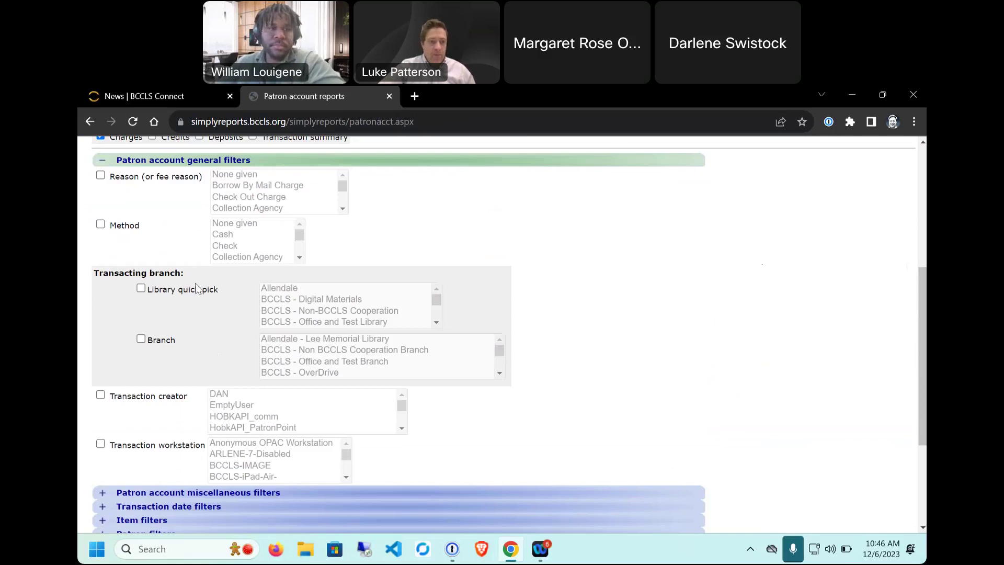
scroll(199, 319, "down", 3)
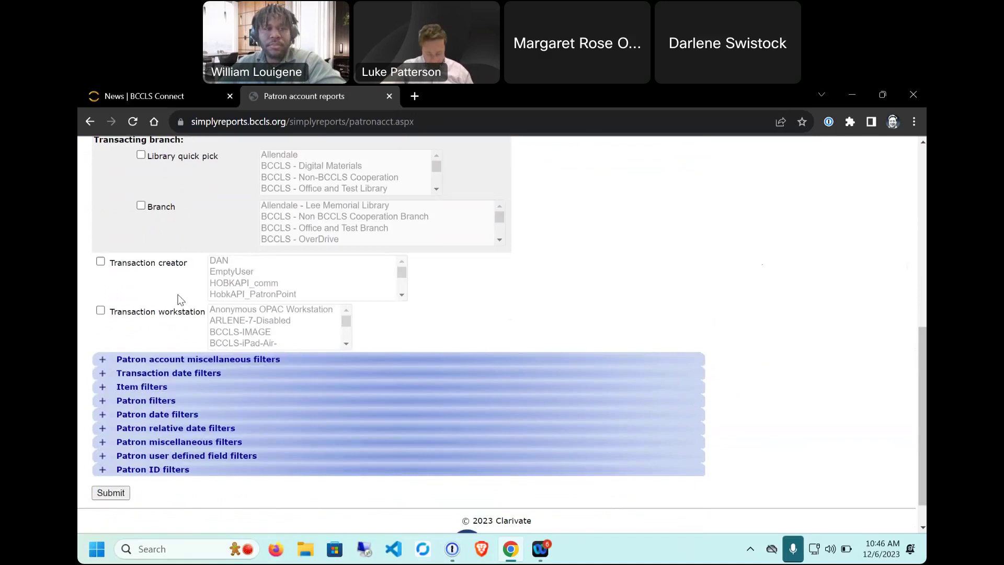
left_click(103, 359)
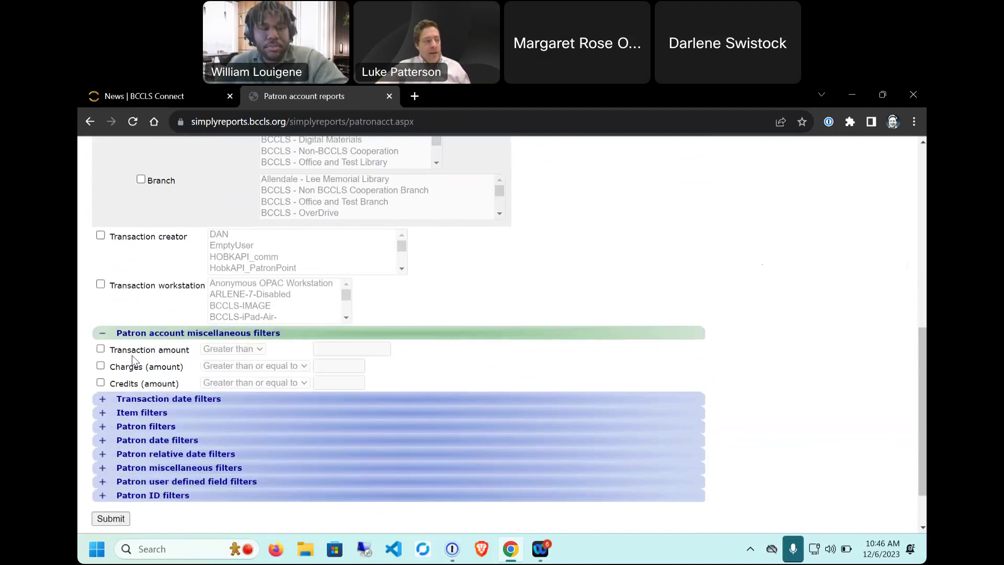
Step: Try a Transaction amount greater than 25.00 filter and a Charges filter, then uncheck both
left_click(100, 348)
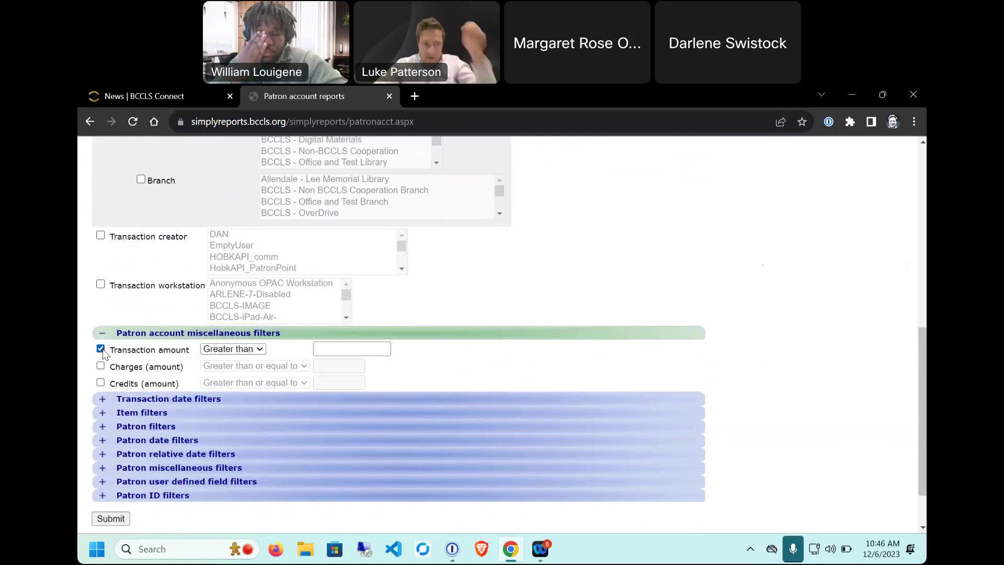
left_click(243, 350)
left_click(325, 351)
left_click(327, 351)
type("25.00")
left_click(419, 356)
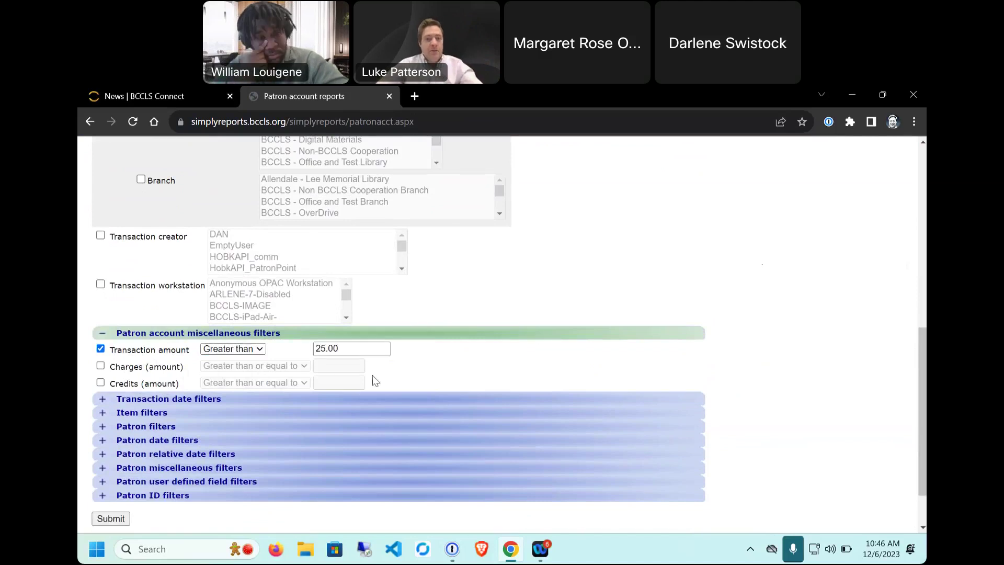
left_click(103, 370)
left_click(300, 369)
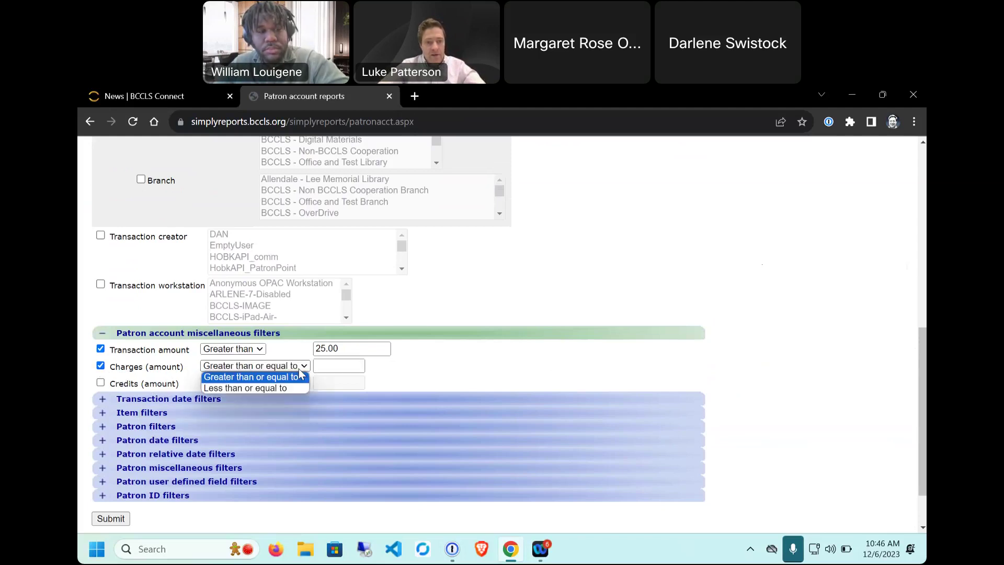
left_click(300, 372)
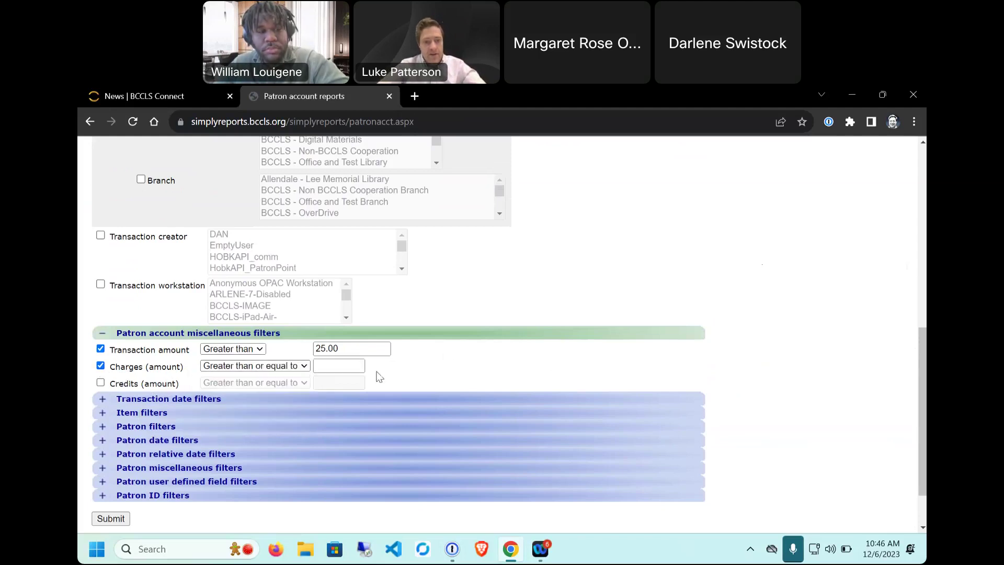
left_click(100, 366)
left_click(100, 348)
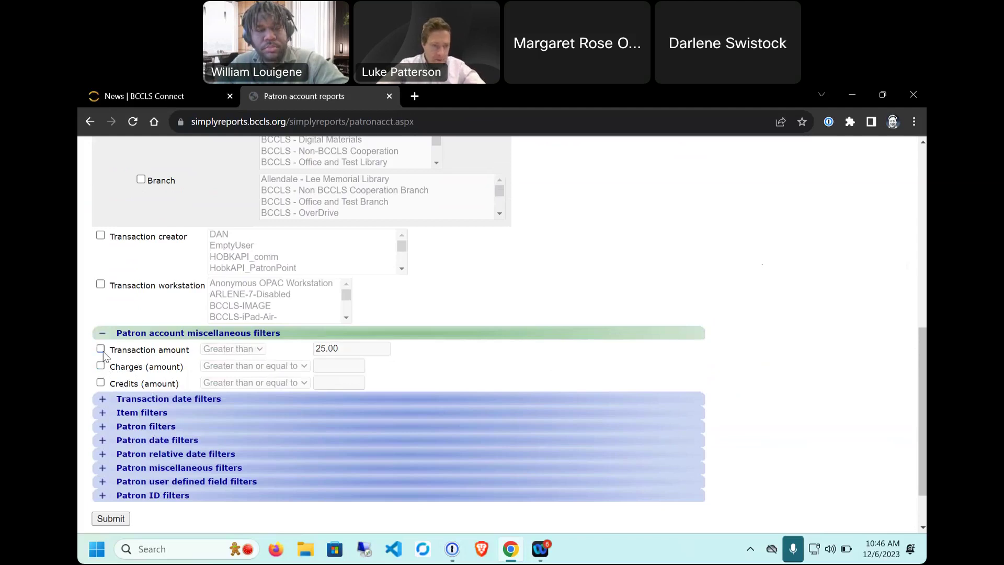
Step: Expand Transaction date filters, toggle Transaction date between (Days) on and off, and expand Item filters
scroll(102, 347, "down", 3)
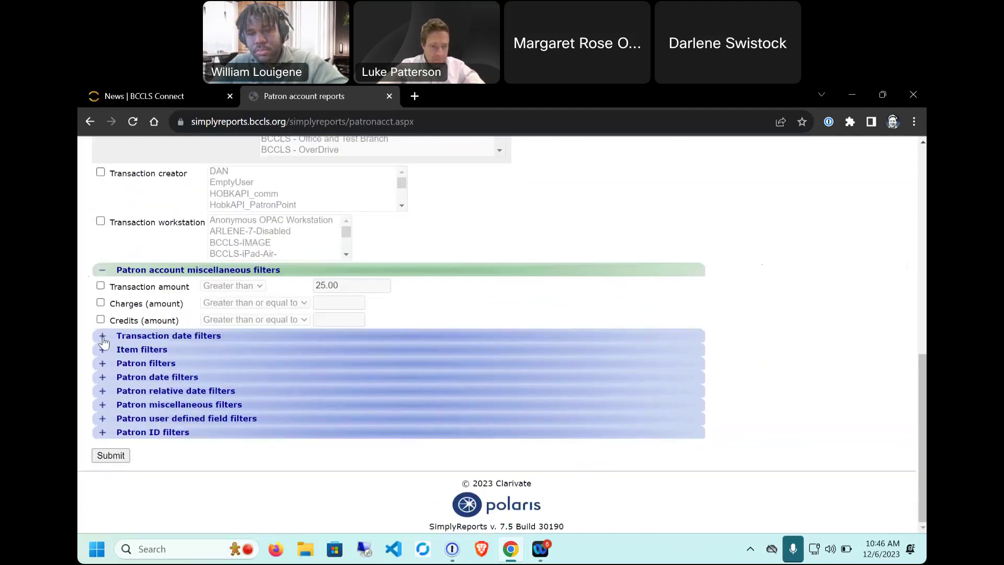
left_click(103, 339)
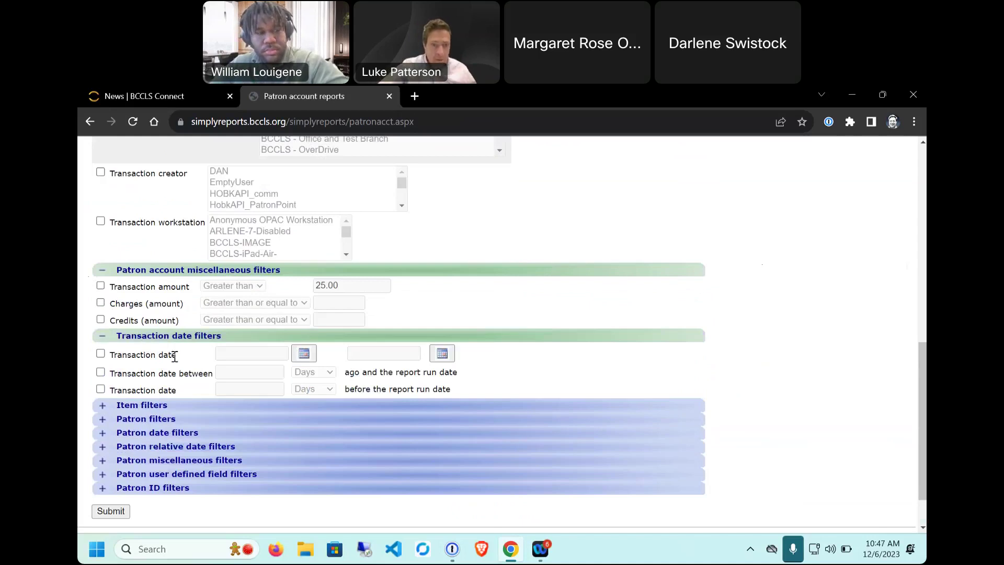
left_click_drag(168, 356, 128, 355)
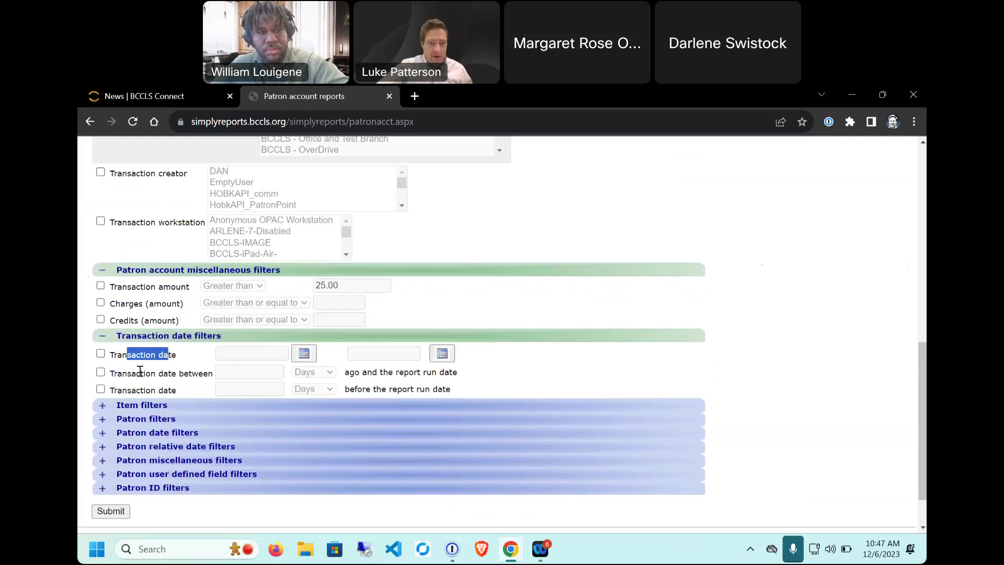
scroll(141, 370, "down", 2)
left_click_drag(176, 319, 131, 319)
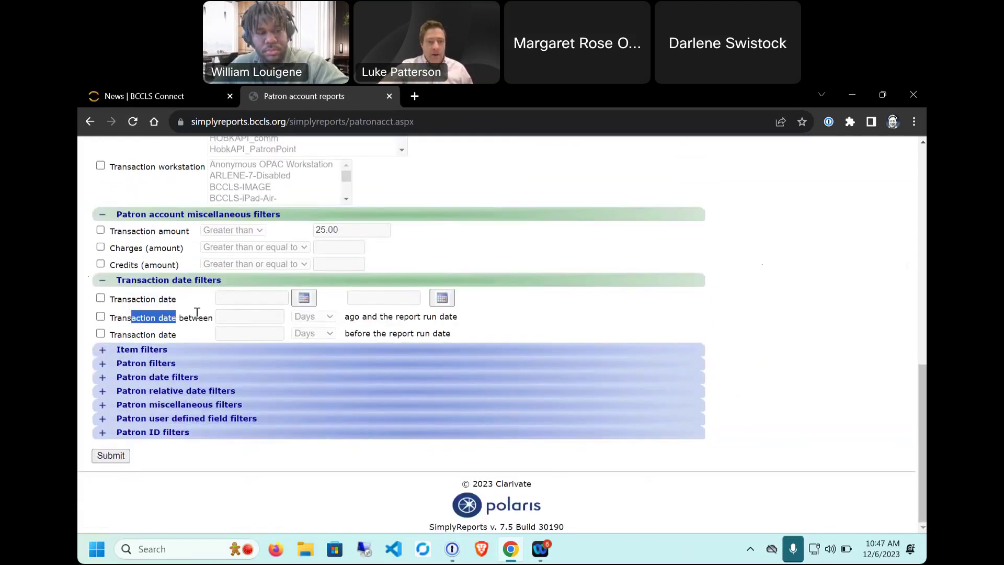
left_click(100, 316)
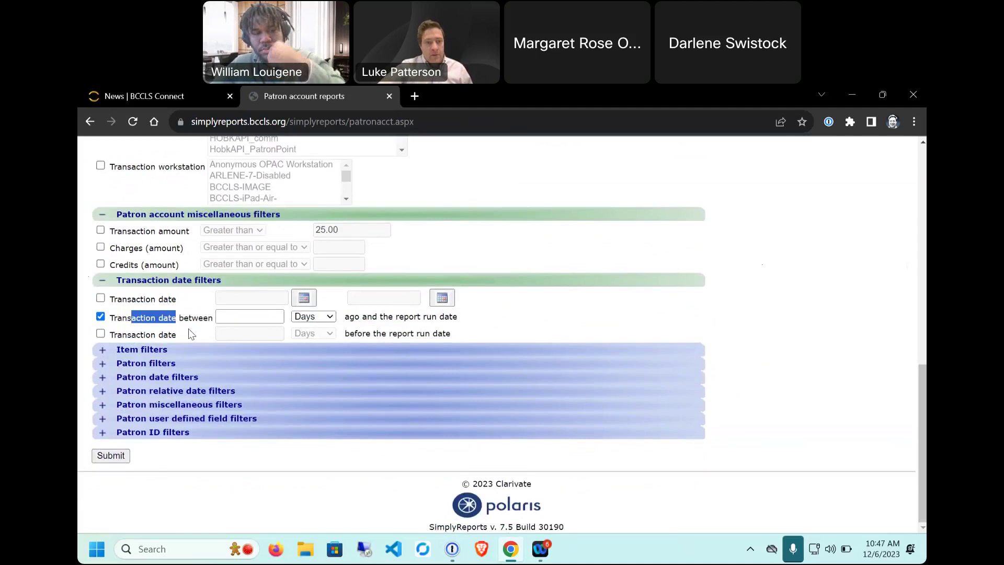
left_click(313, 317)
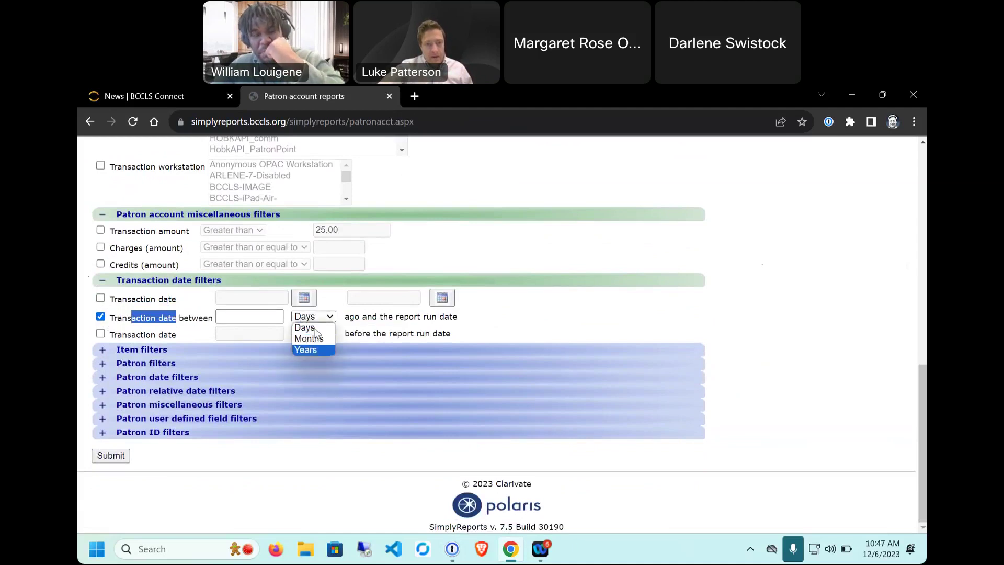
left_click(438, 315)
left_click_drag(449, 317, 344, 316)
left_click(101, 317)
left_click(102, 350)
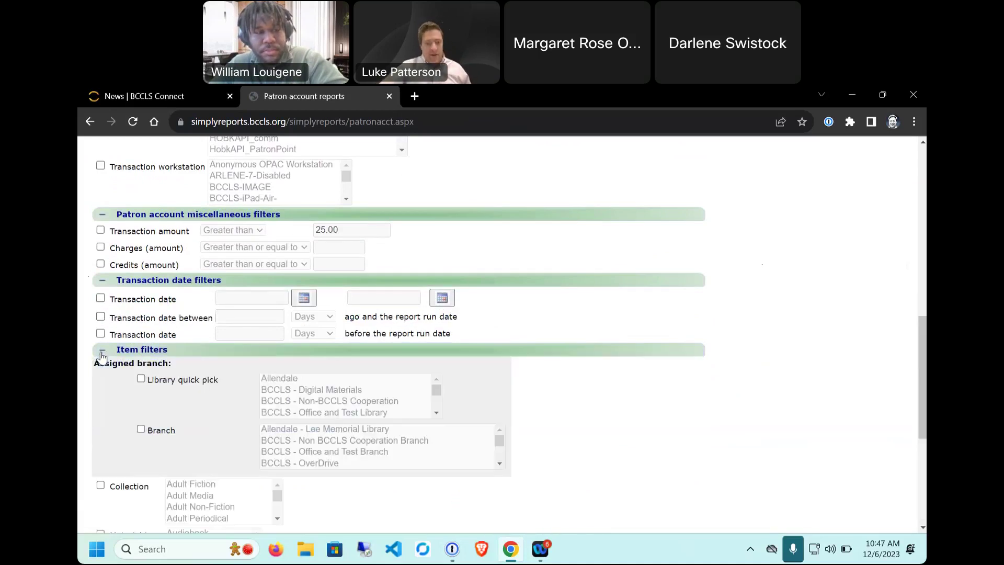
Step: Expand Patron filters, then Patron date filters for registration, activity, expiration and birth dates
scroll(139, 381, "down", 3)
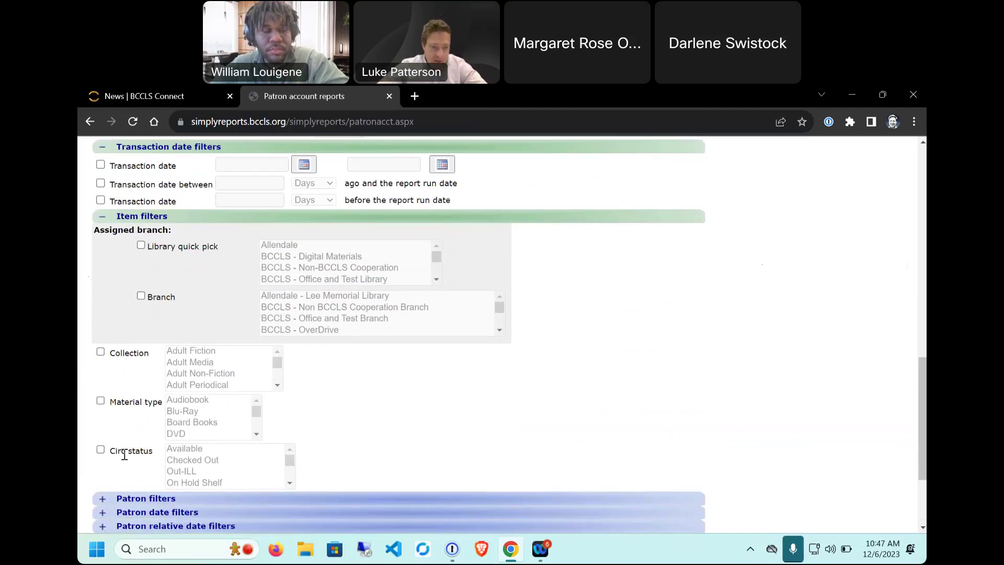
scroll(124, 455, "down", 1)
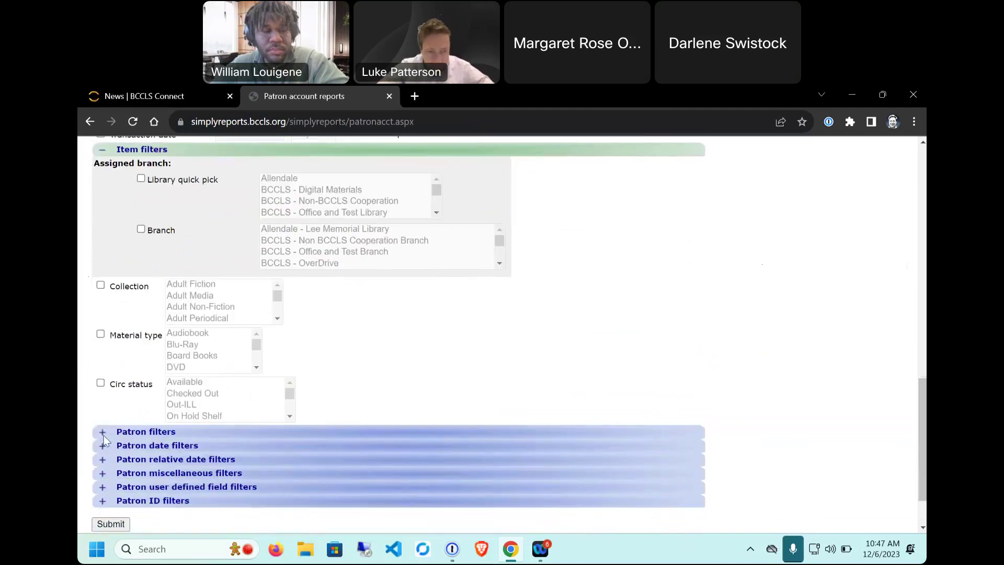
left_click(138, 420)
scroll(231, 354, "down", 3)
scroll(419, 394, "down", 4)
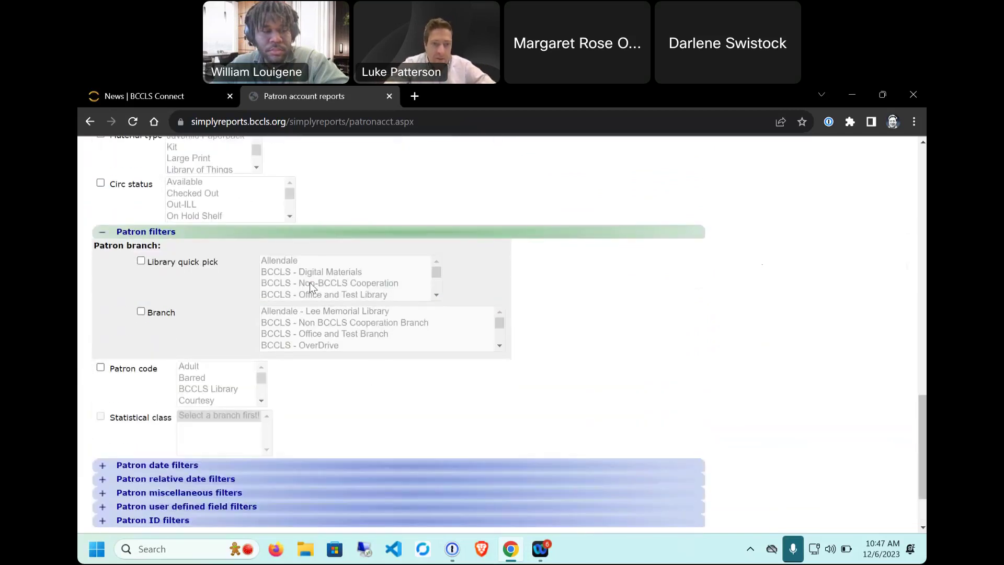
scroll(133, 376, "down", 2)
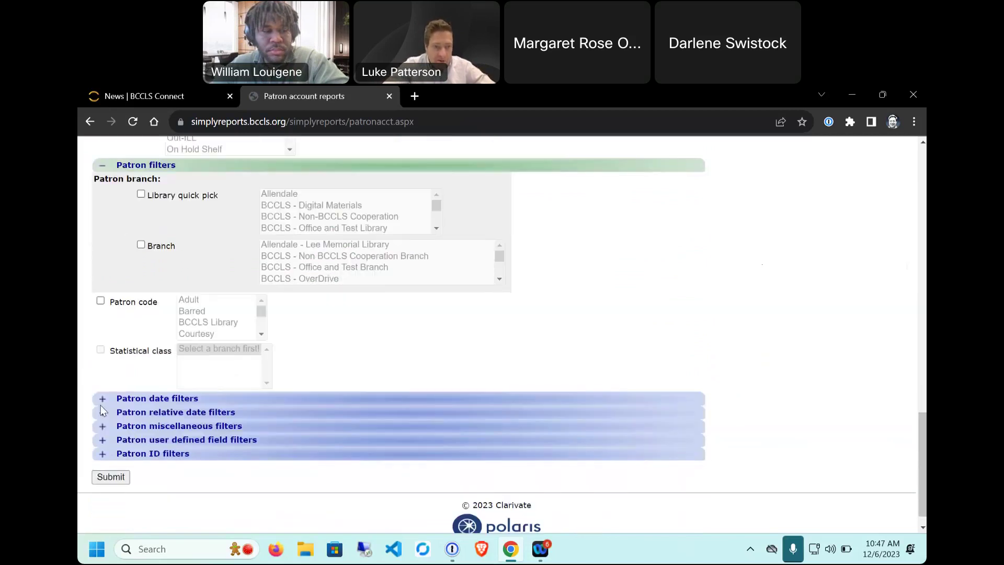
left_click(101, 401)
scroll(427, 374, "down", 2)
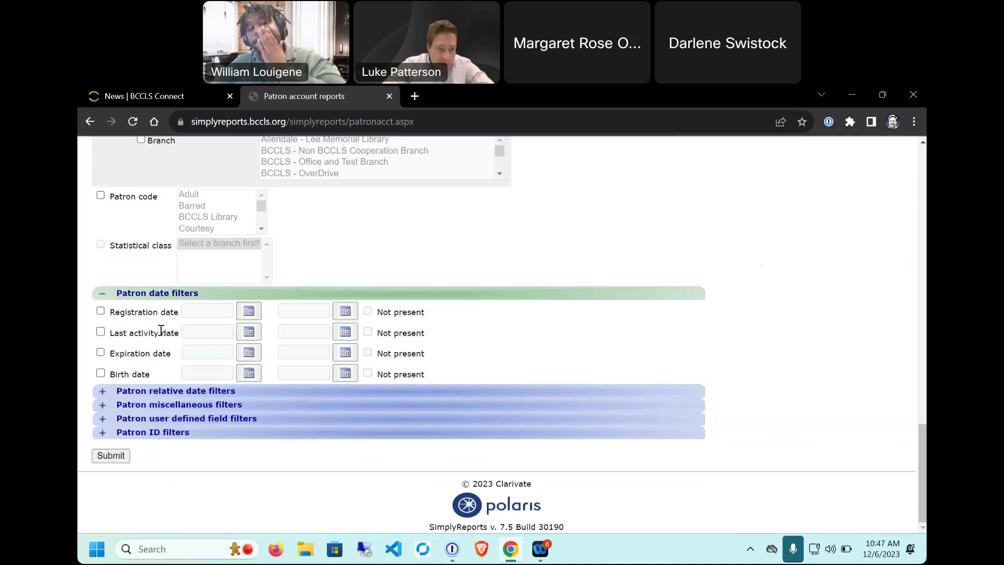
Step: Expand Patron relative date filters and check Registration date between, entering 20
left_click(103, 391)
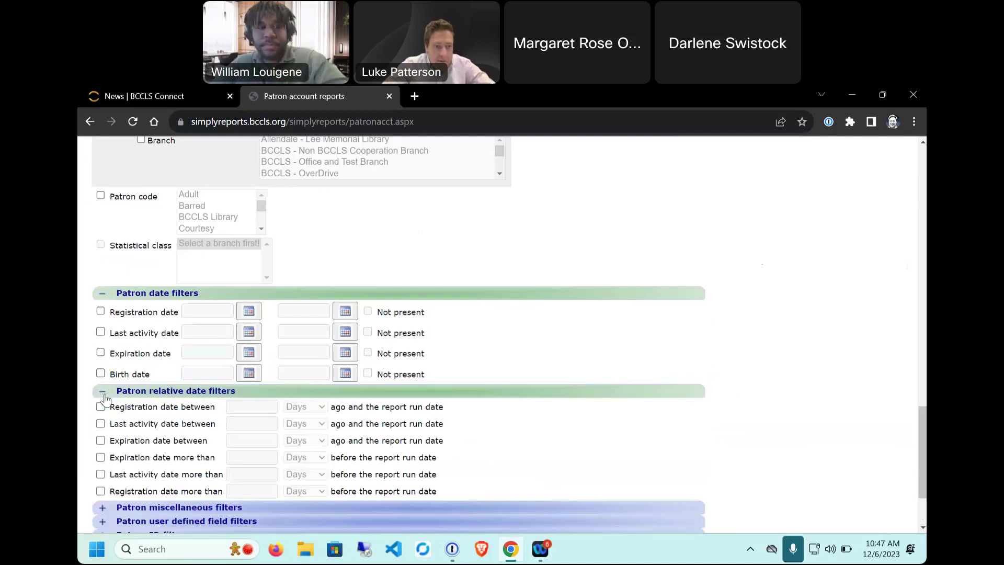
scroll(104, 399, "down", 2)
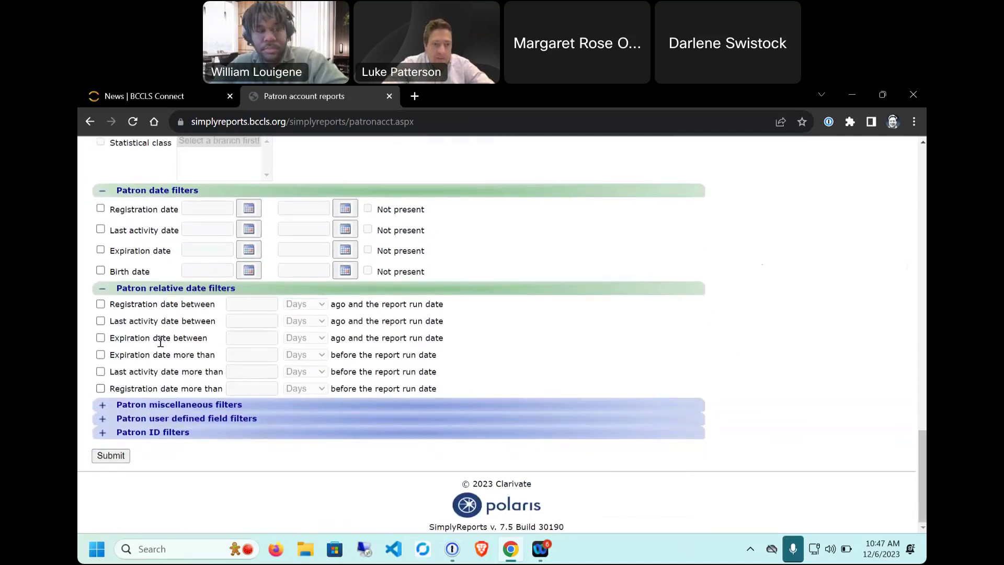
left_click(101, 303)
left_click(232, 305)
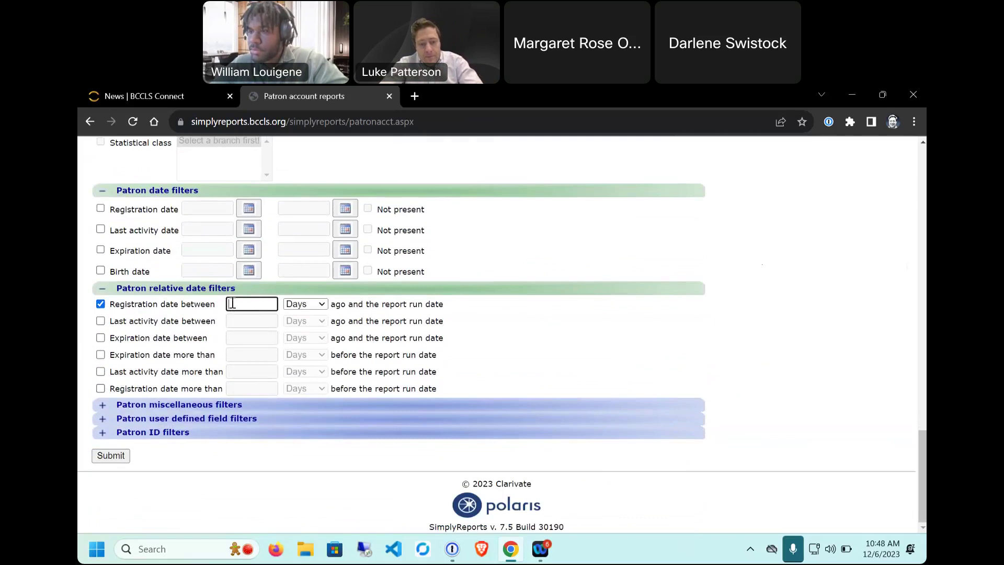
type("20")
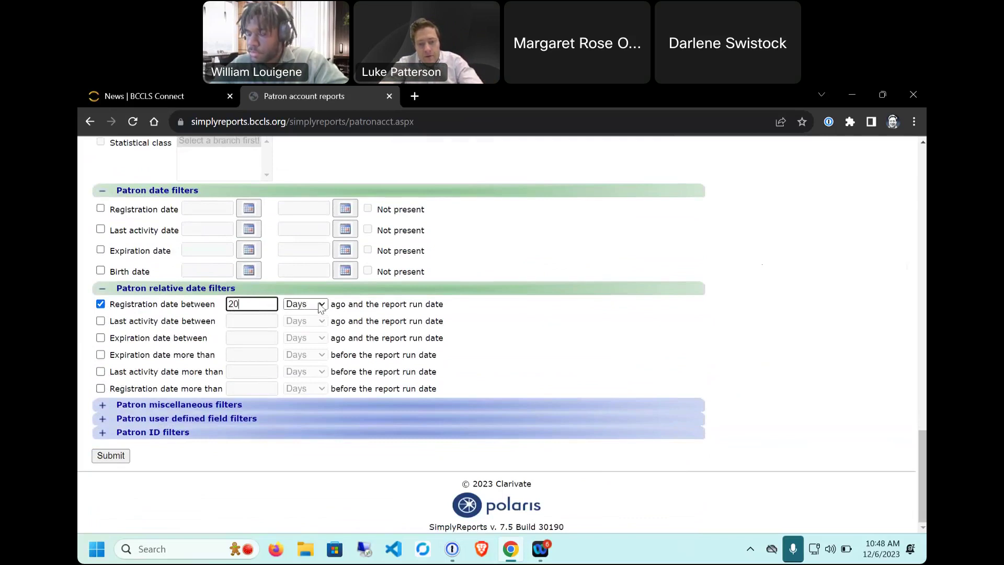
Step: Change Registration date between to 3 Months, then uncheck the filter
left_click_drag(388, 303, 454, 304)
left_click(453, 304)
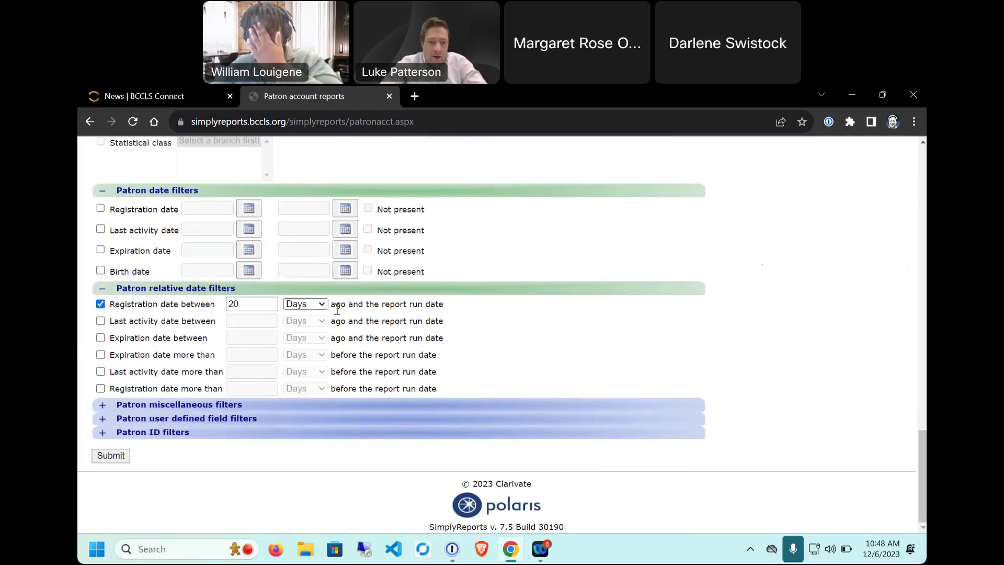
left_click_drag(246, 304, 204, 302)
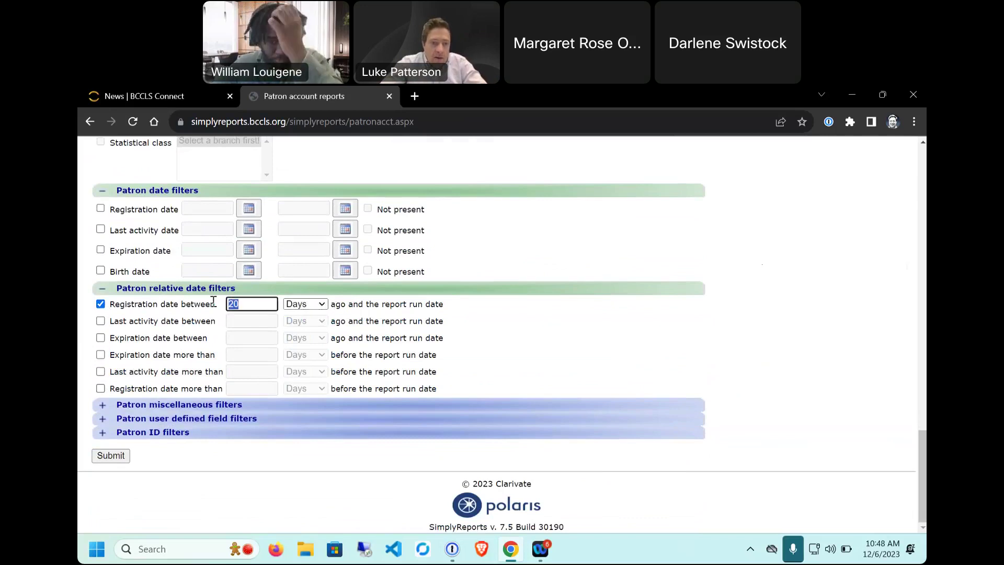
type("3")
left_click(312, 305)
left_click(303, 317)
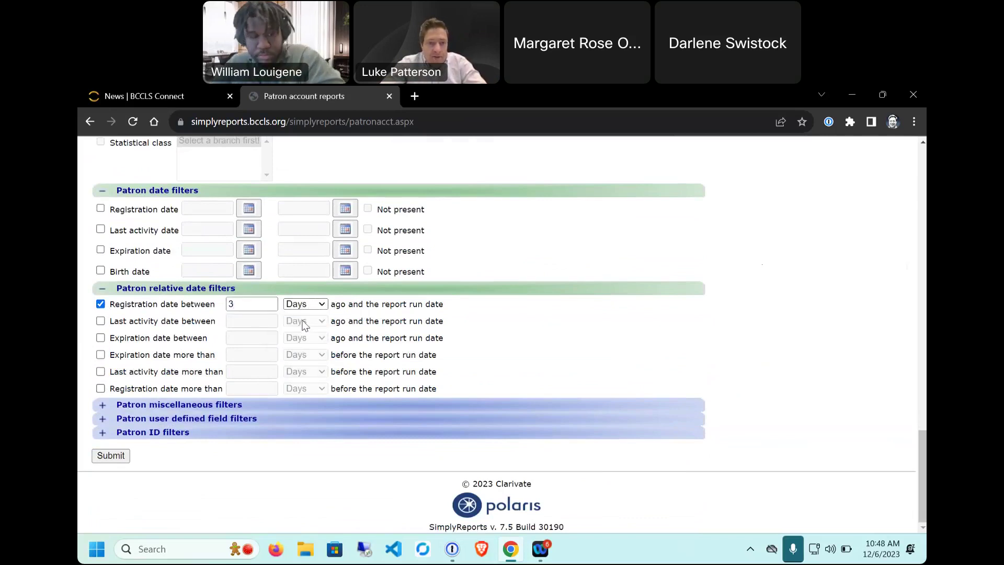
left_click(310, 304)
left_click(301, 326)
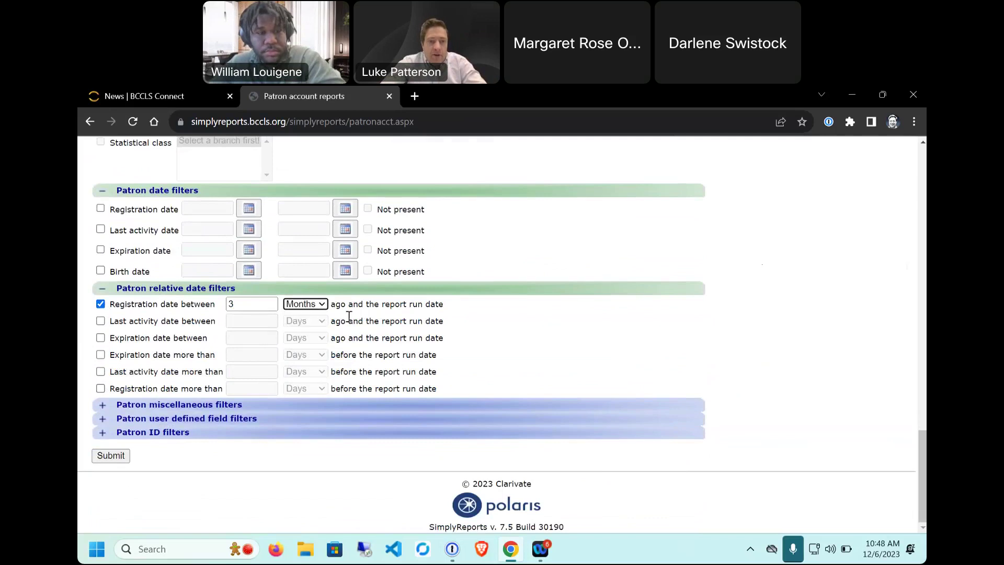
left_click(100, 304)
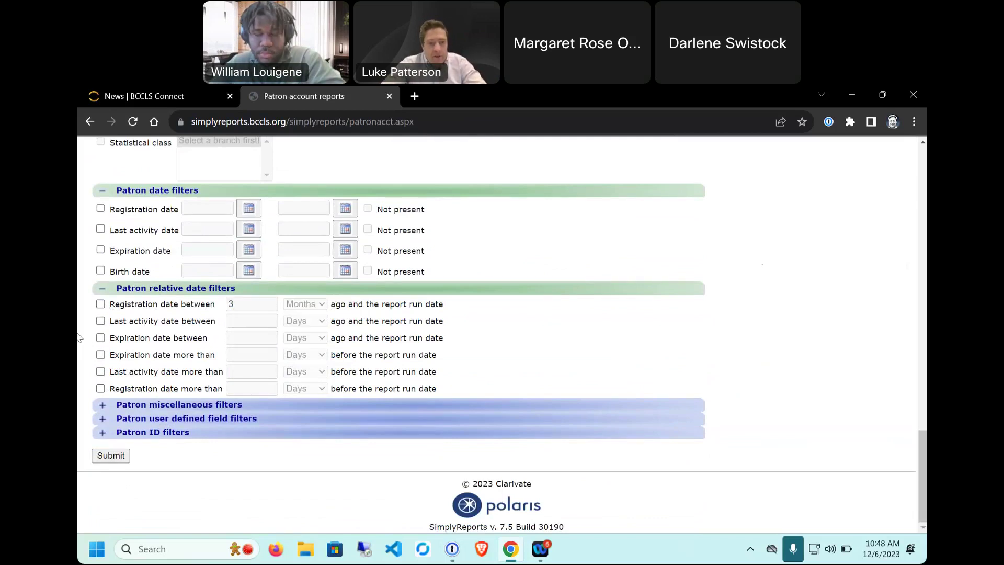
Step: Expand the Patron miscellaneous, Patron user defined field and Patron ID filter sections
left_click(100, 409)
scroll(173, 402, "down", 2)
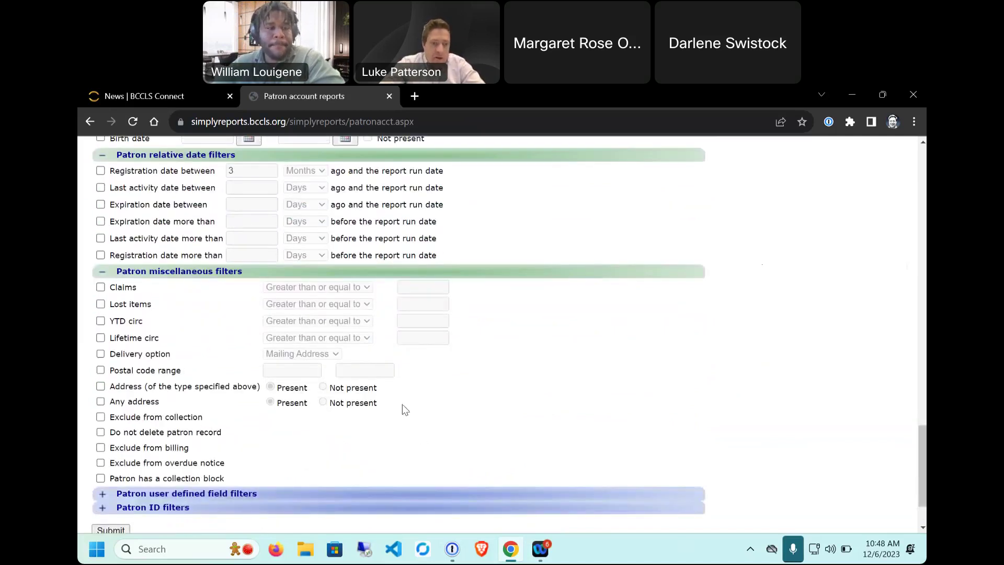
scroll(399, 403, "down", 2)
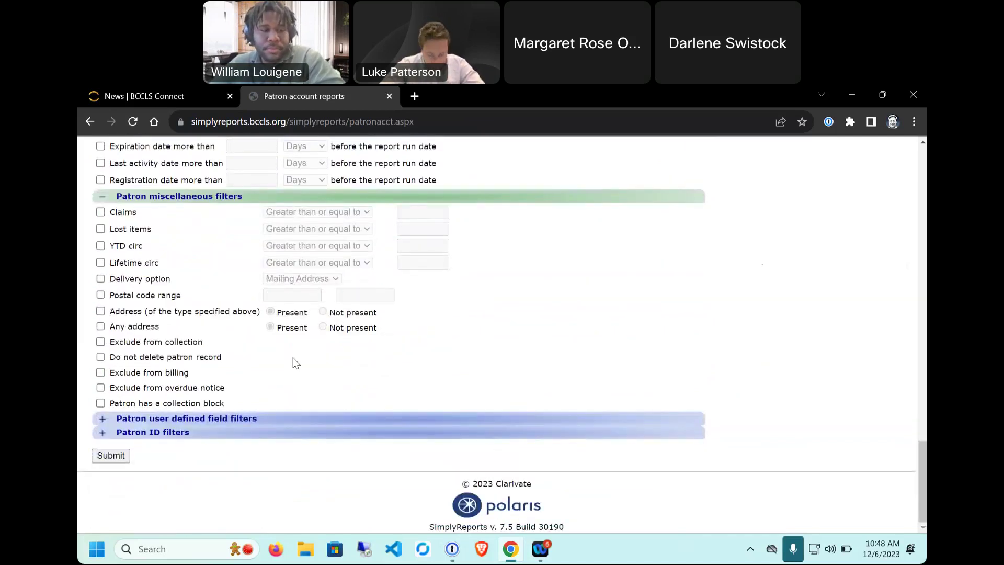
left_click(101, 419)
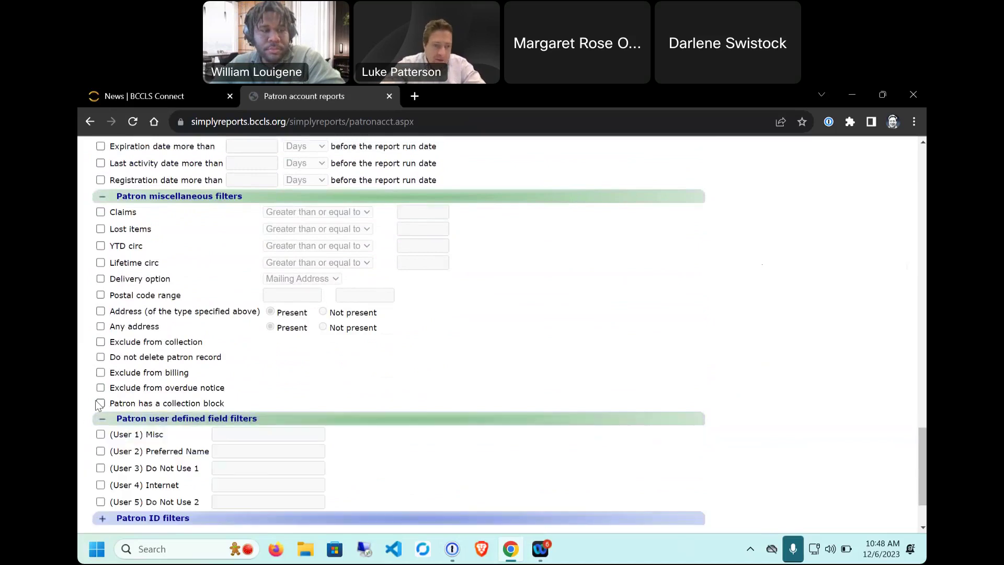
scroll(102, 366, "down", 2)
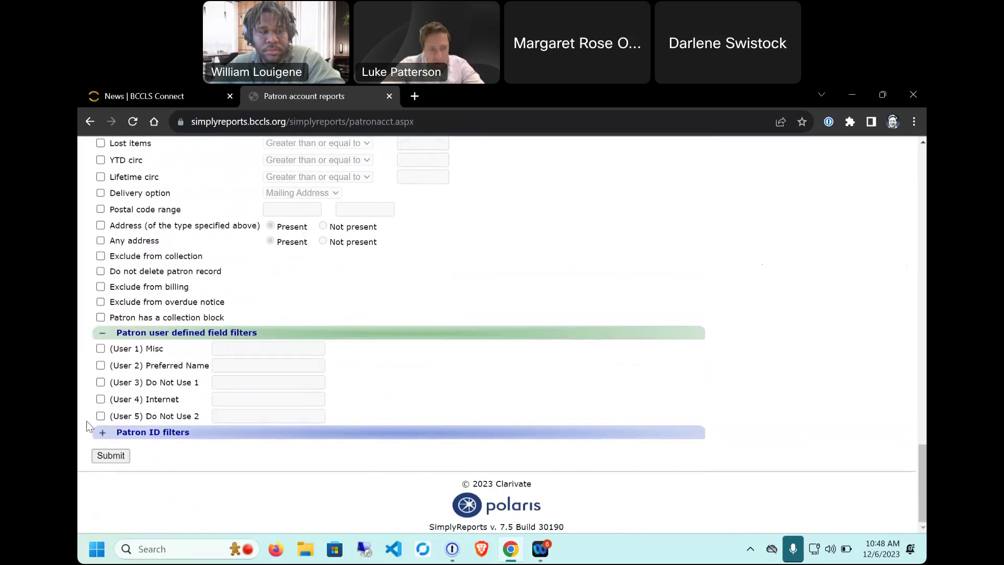
left_click(102, 432)
scroll(79, 417, "down", 1)
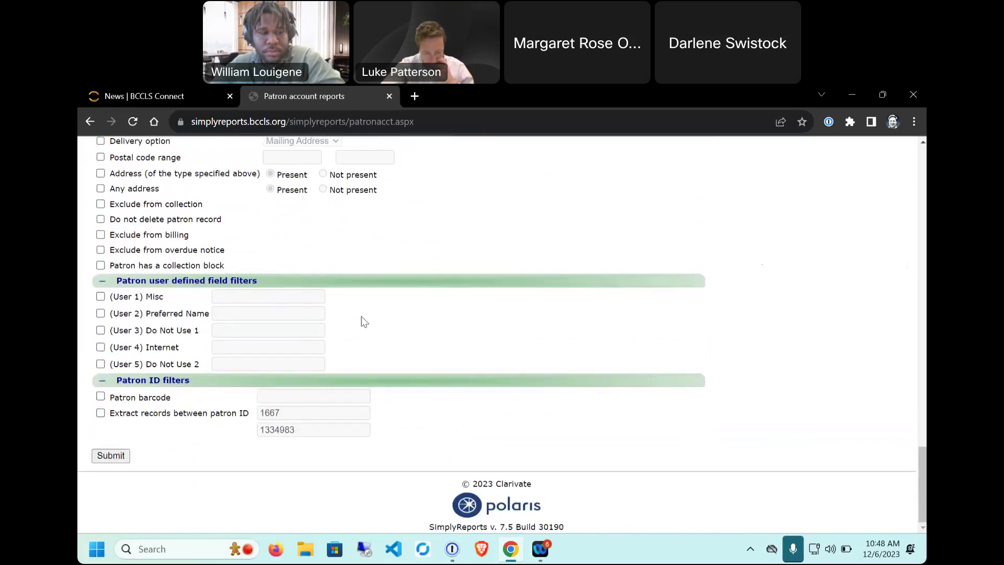
Step: Return to the top of the form and open Patron account count reports
scroll(411, 309, "up", 10)
scroll(412, 309, "up", 10)
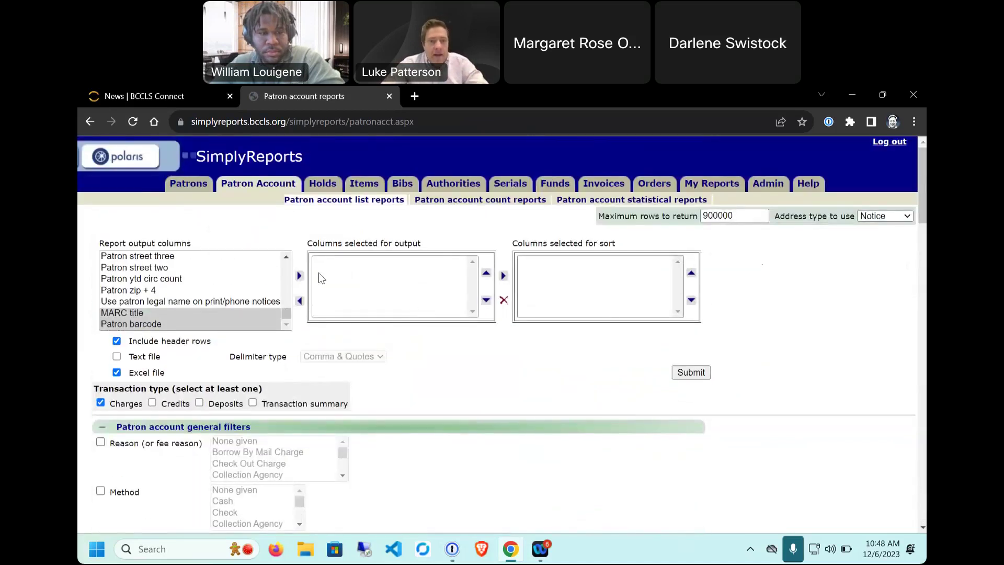
left_click(459, 202)
Step: Review the outstanding balance, Sum balance and History option notes and the statistical reports link
scroll(195, 309, "down", 1)
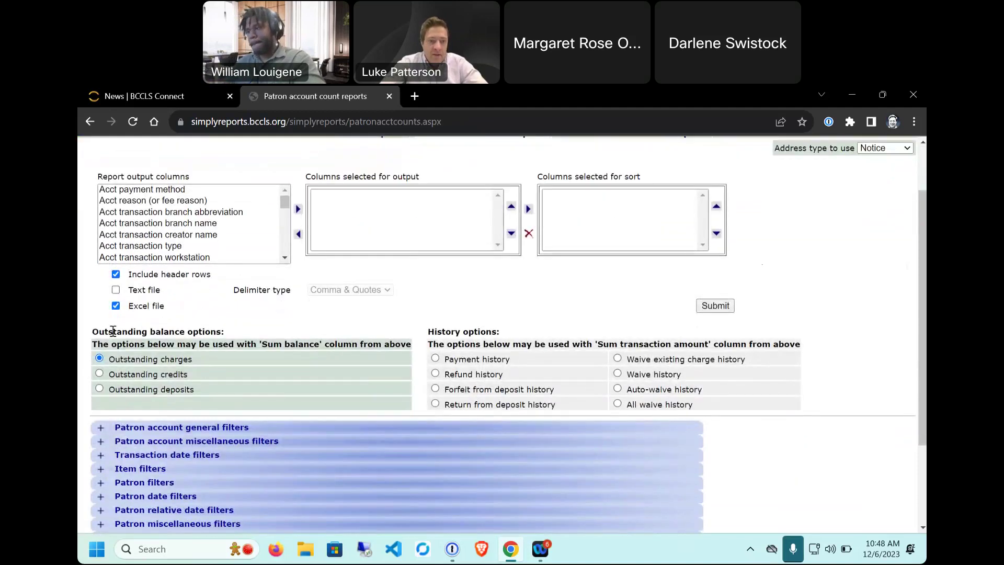
left_click_drag(94, 331, 704, 411)
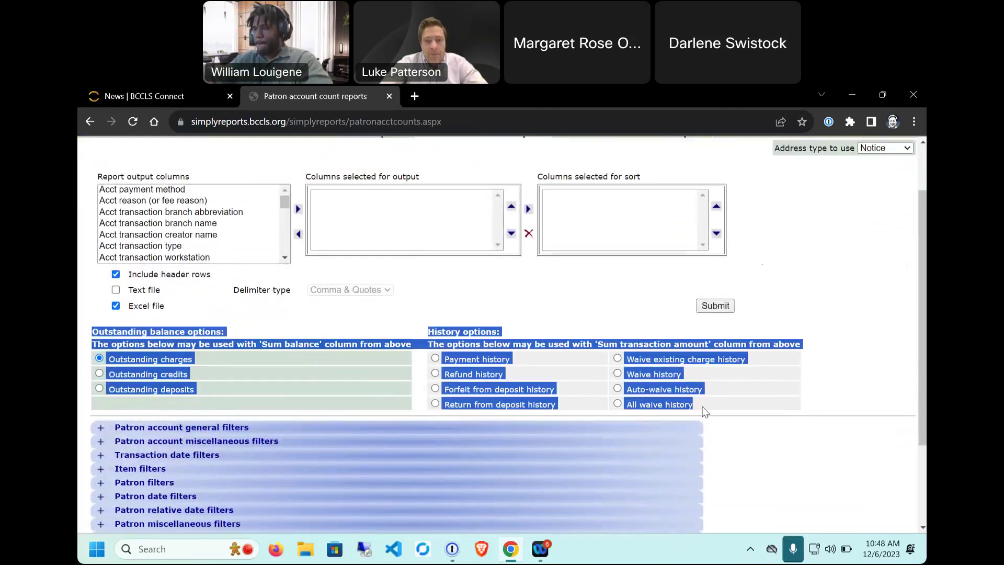
left_click(330, 311)
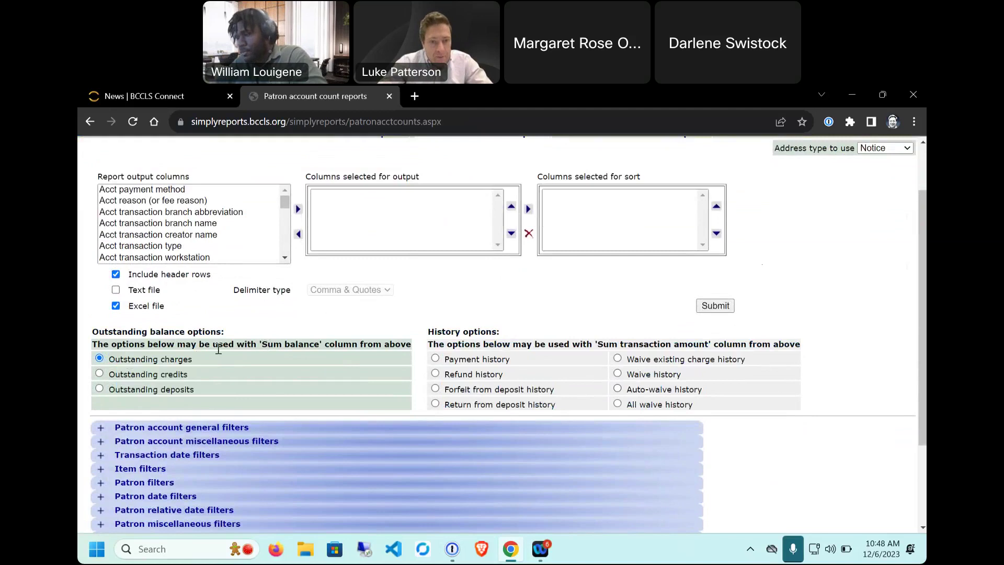
left_click_drag(249, 347, 380, 343)
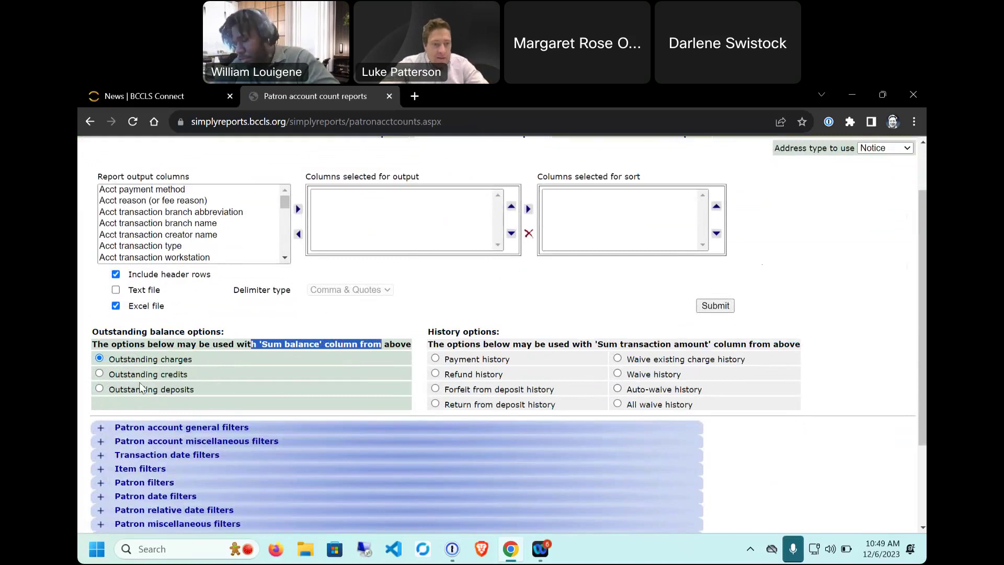
left_click(476, 330)
left_click_drag(475, 331, 446, 331)
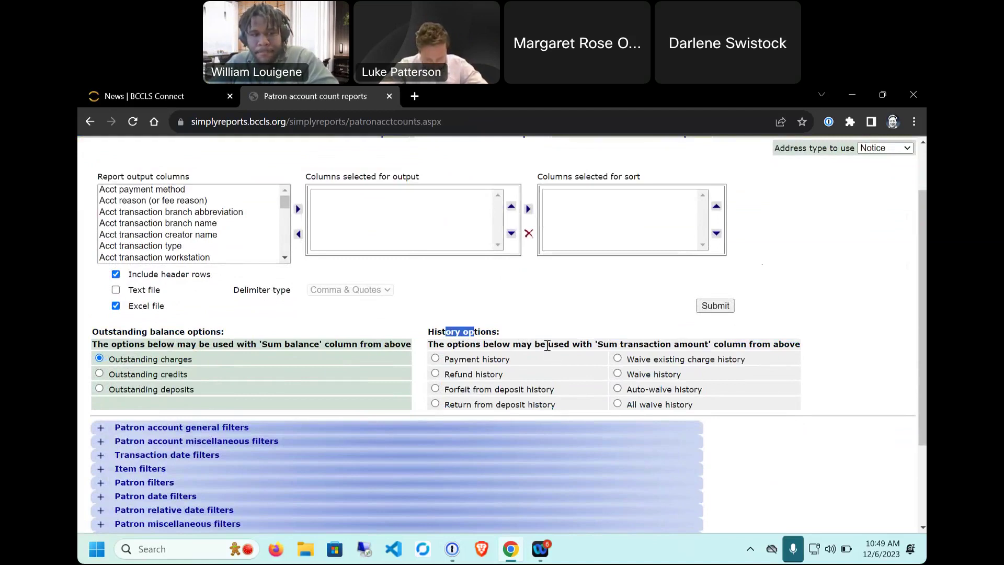
scroll(547, 346, "up", 1)
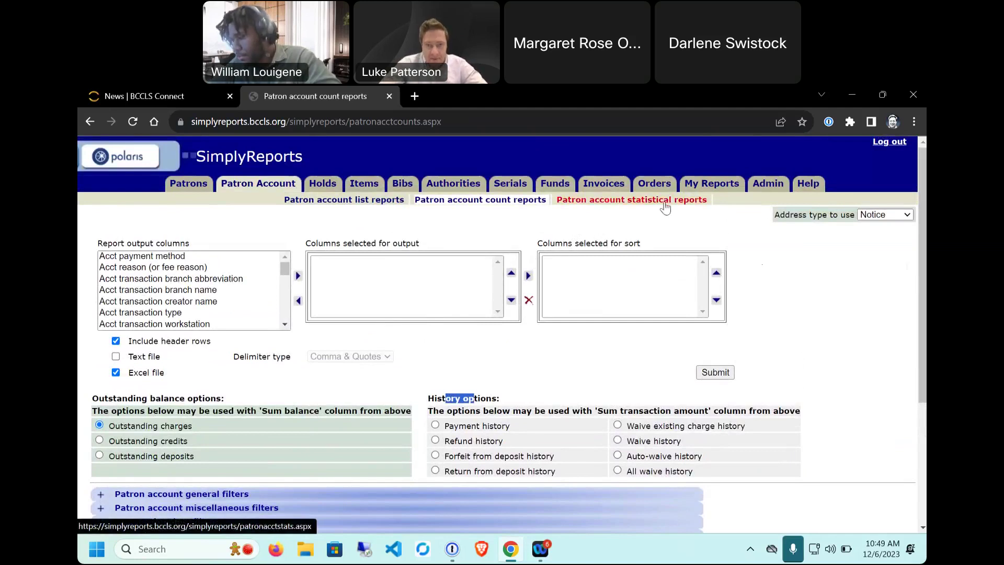
left_click_drag(710, 205, 556, 202)
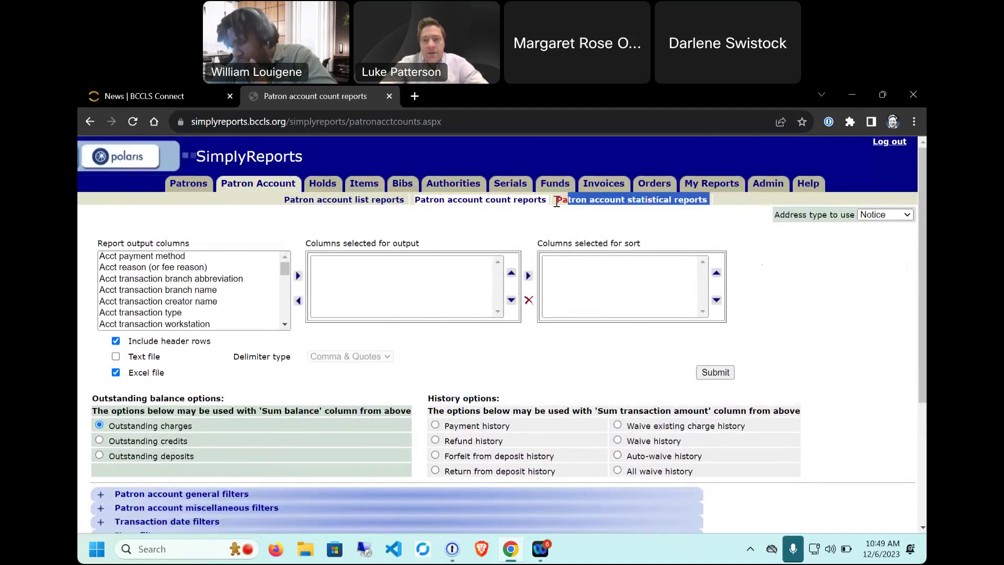
left_click(587, 224)
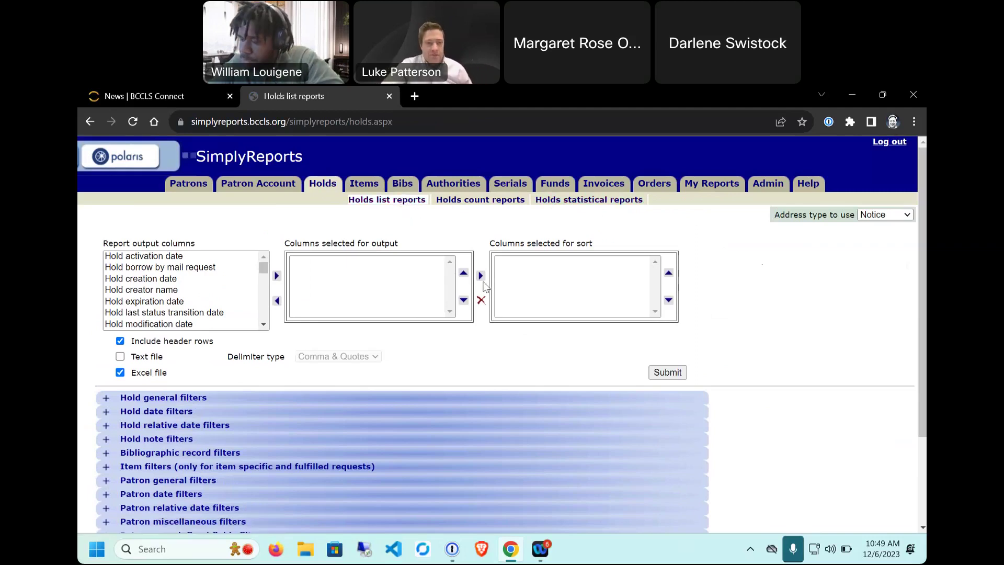
left_click(174, 256)
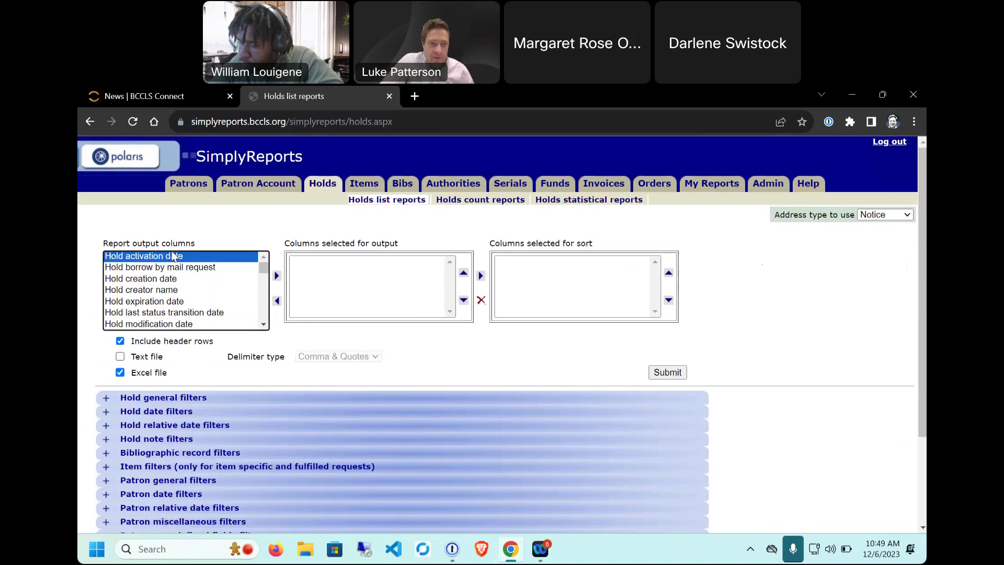
key("Down")
key("Down")
key("Down")
key("Down")
key("Down")
key("Down")
key("Down")
key("Down")
key("Down")
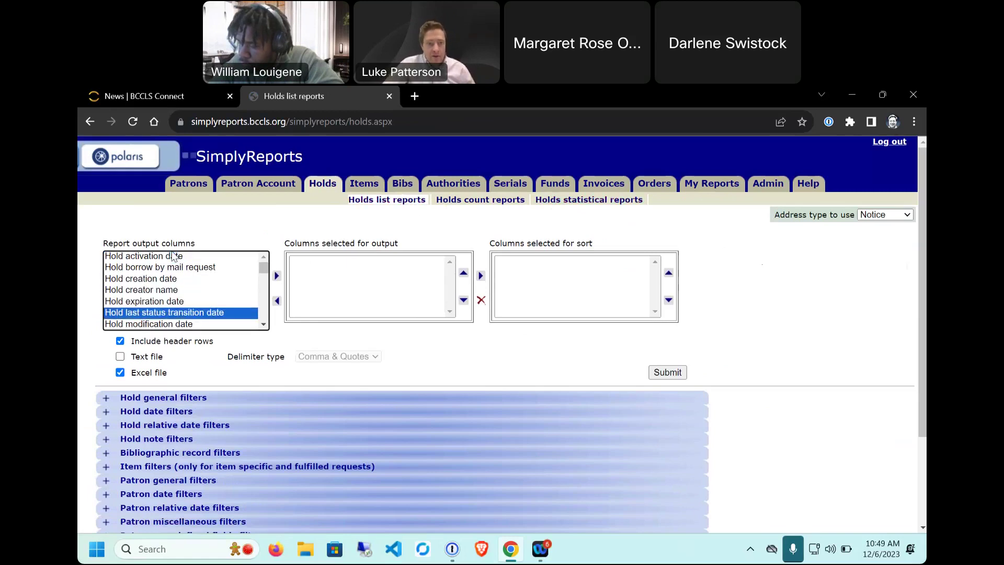
key("Down")
key("Down")
key("Down")
key("Down")
key("Down")
key("Down")
key("Down")
key("Down")
key("Down")
key("Down")
key("Down")
key("Down")
key("Down")
key("Down")
key("Down")
key("Down")
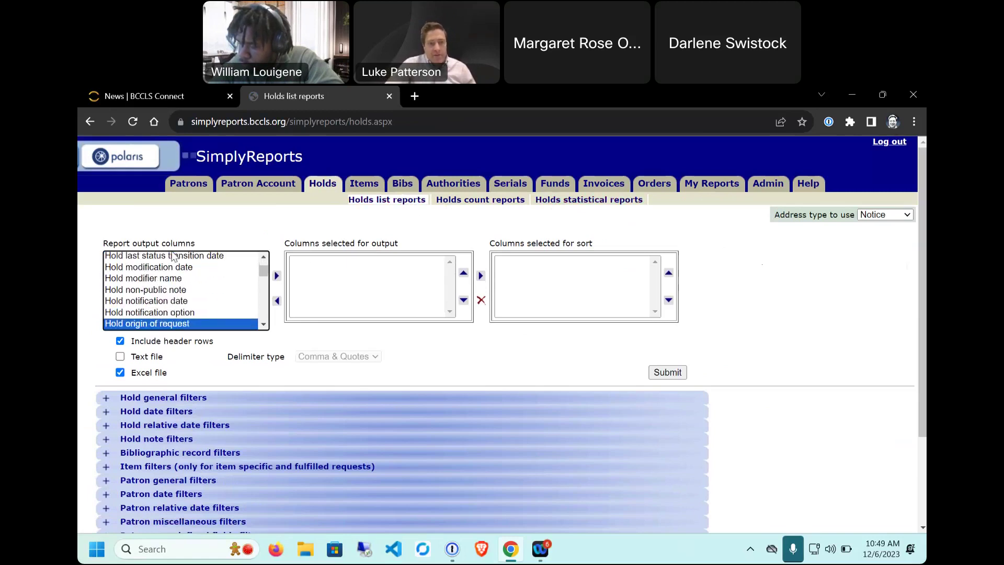
key("Down")
key("Down")
key("Down")
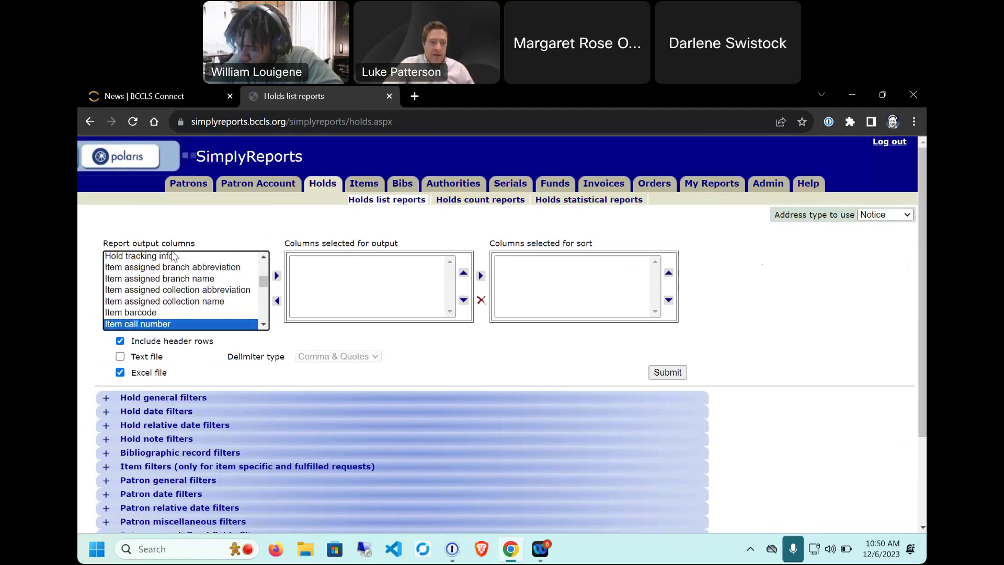
key("Up")
key("Down")
key("Down")
key("Down")
key("Down")
key("Down")
key("Down")
key("Down")
key("Down")
key("Down")
key("Down")
key("Down")
key("Down")
key("Down")
key("Down")
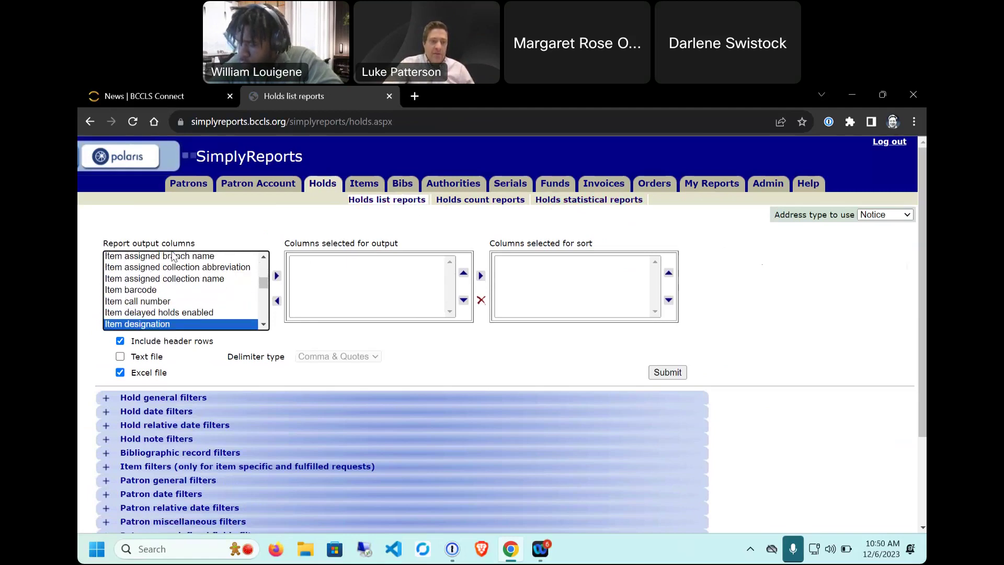
key("Down")
key("Down")
key("Down")
key("Down")
key("Down")
key("Down")
key("Down")
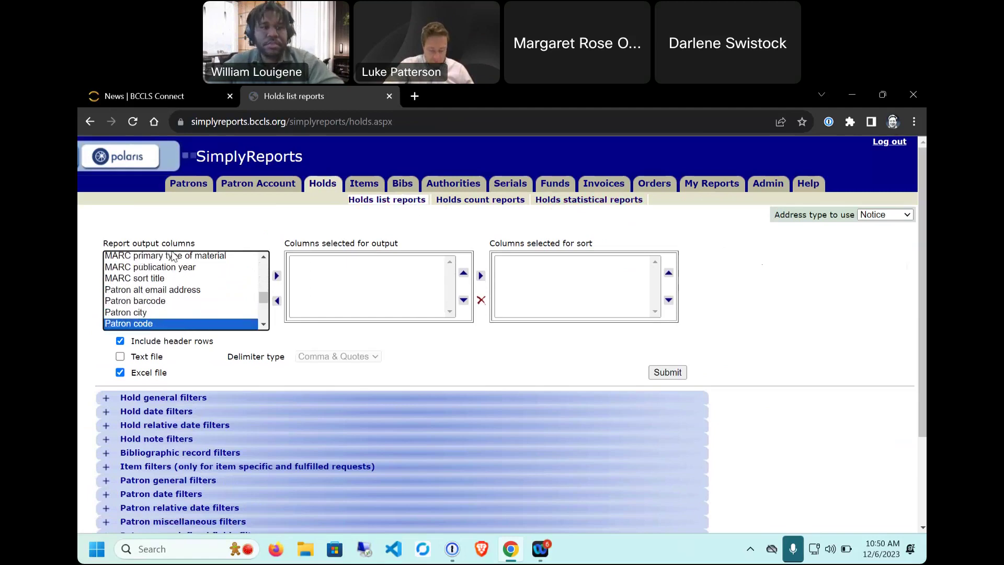
key("Down")
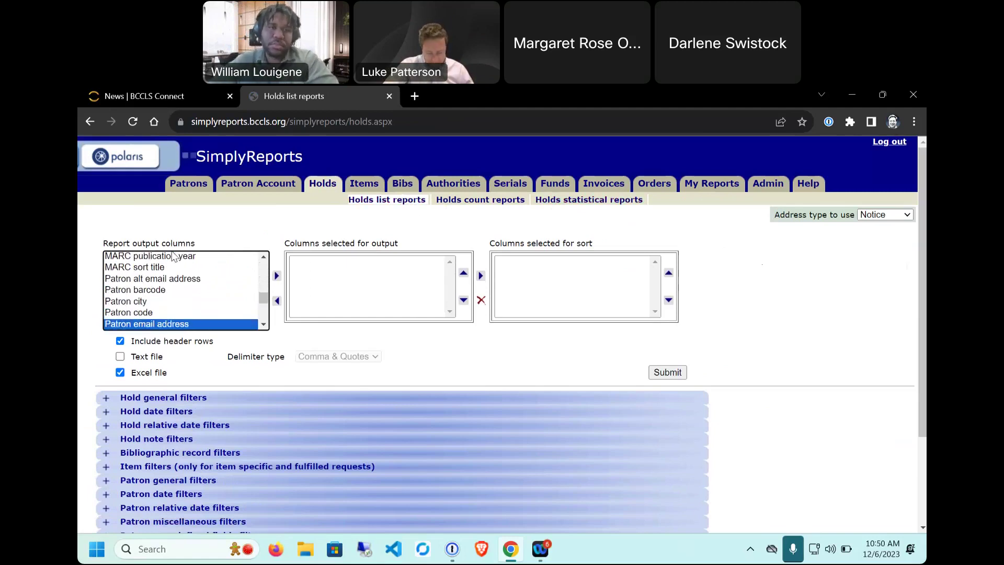
key("Down")
key("Down")
key("Down")
key("Down")
key("Down")
key("Down")
key("Down")
key("Down")
key("Down")
key("Down")
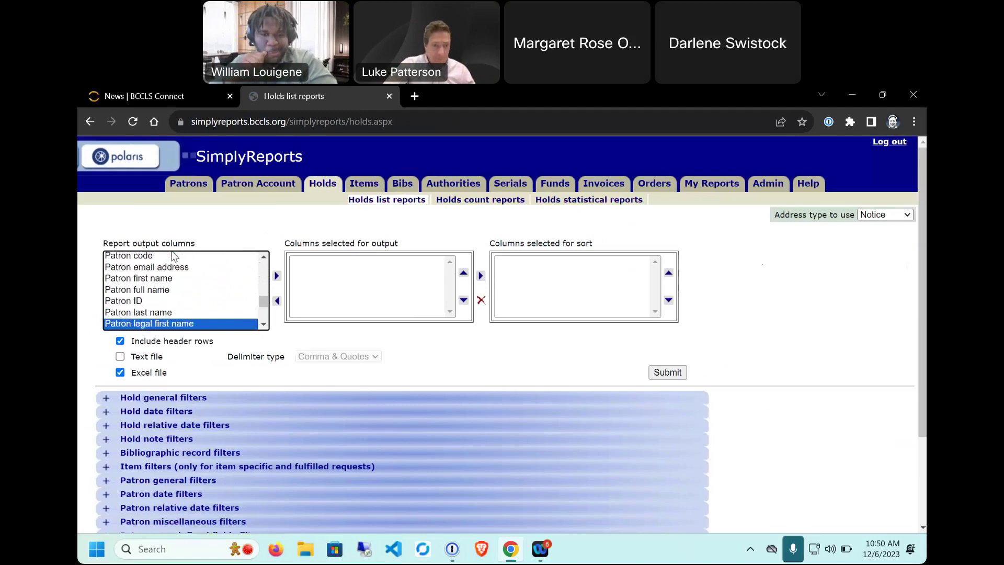
key("Down")
key("Down")
key("Down")
key("Down")
key("Down")
key("Down")
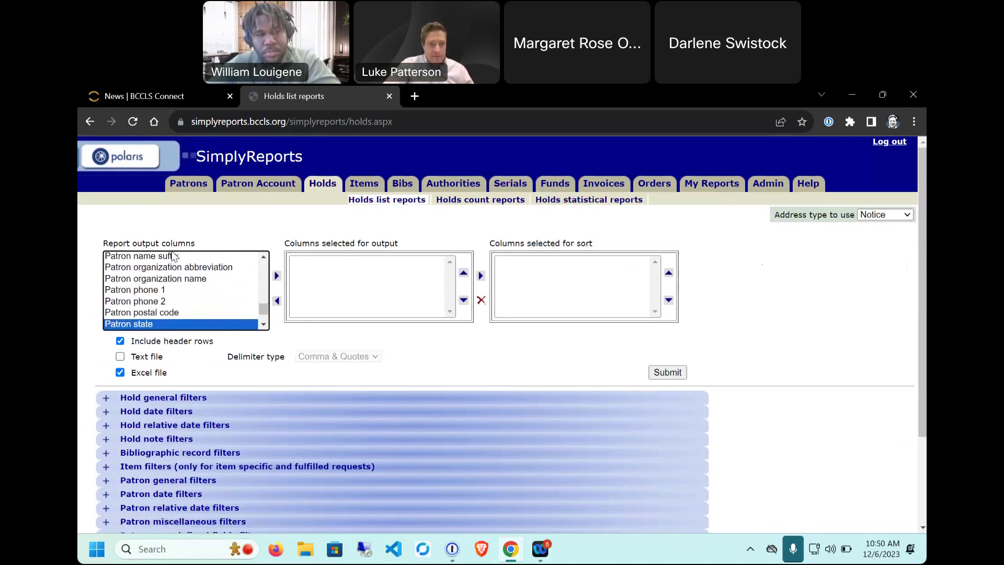
key("Down")
key("Up")
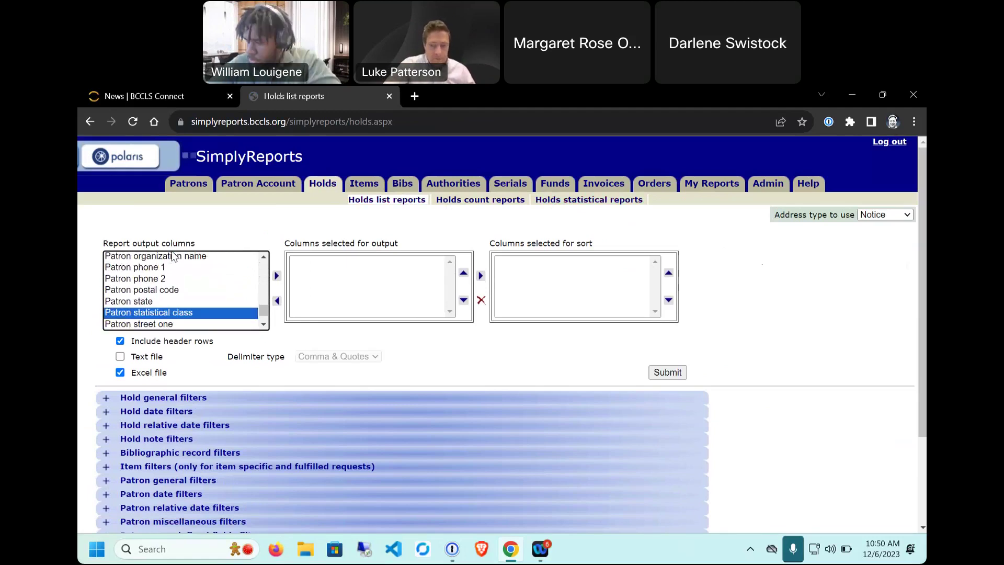
scroll(172, 304, "up", 10)
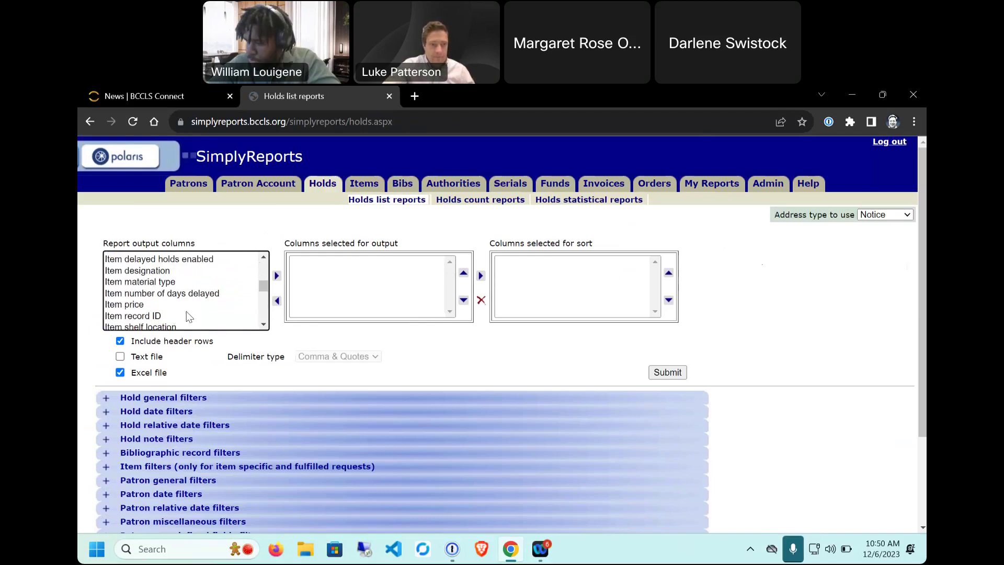
left_click(168, 285)
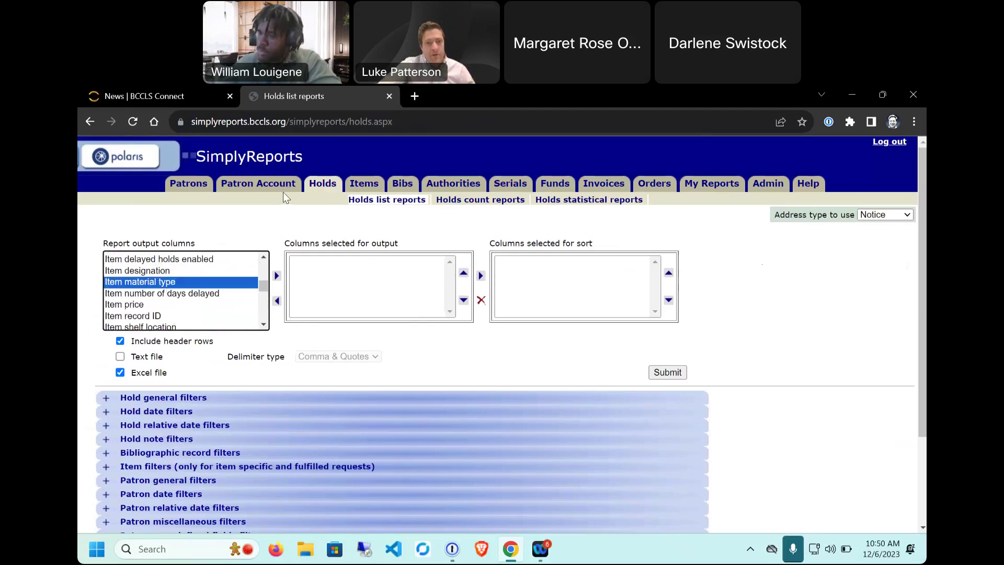
Step: Add Item material type, Item barcode and Patron last name to the output columns
left_click(277, 276)
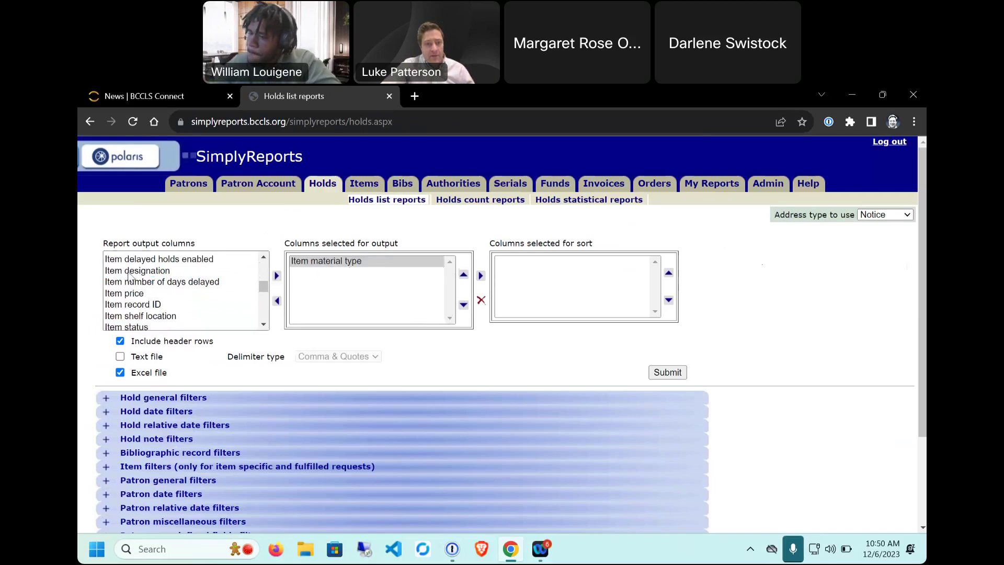
scroll(131, 282, "up", 2)
left_click(145, 304)
left_click(277, 276)
scroll(192, 306, "down", 2)
scroll(186, 304, "down", 2)
scroll(185, 305, "down", 4)
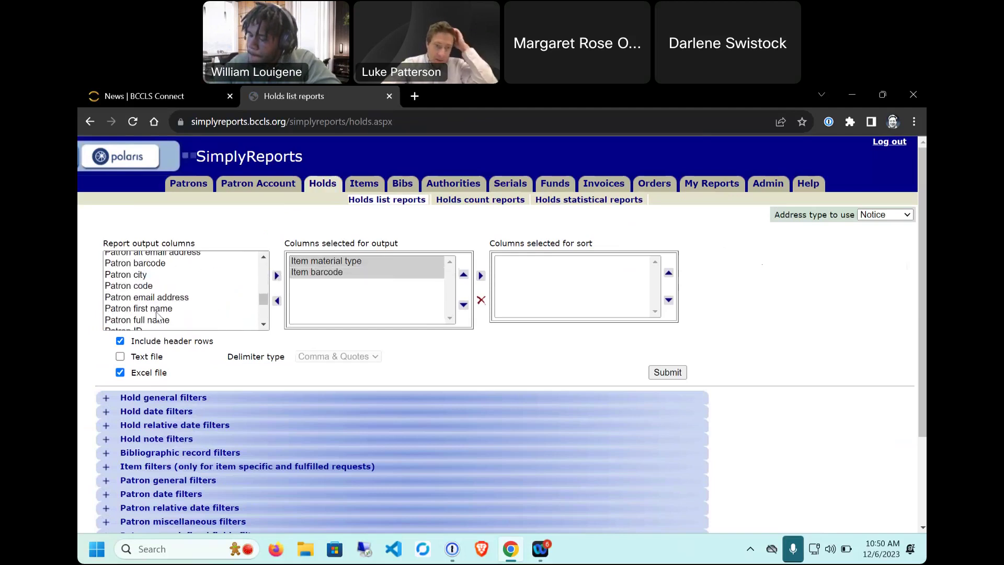
scroll(162, 314, "down", 2)
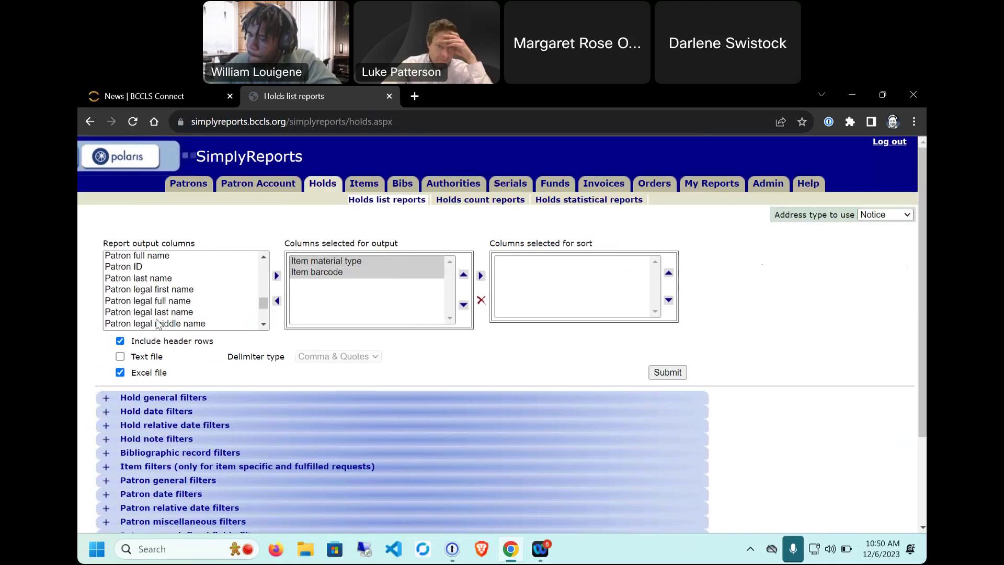
left_click(254, 276)
left_click(276, 279)
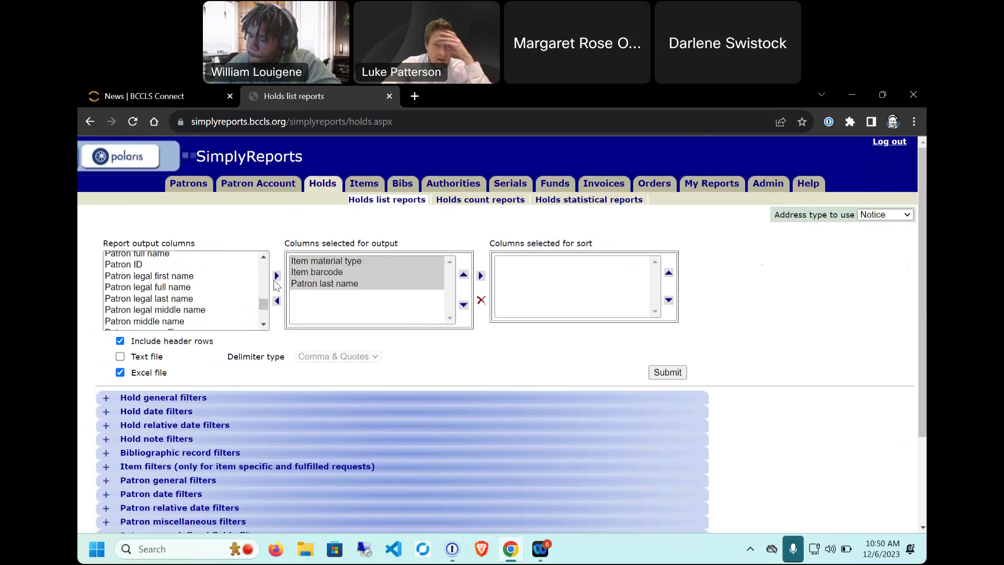
Step: Make Patron last name the sort column and move it to the top of the output order
left_click(372, 297)
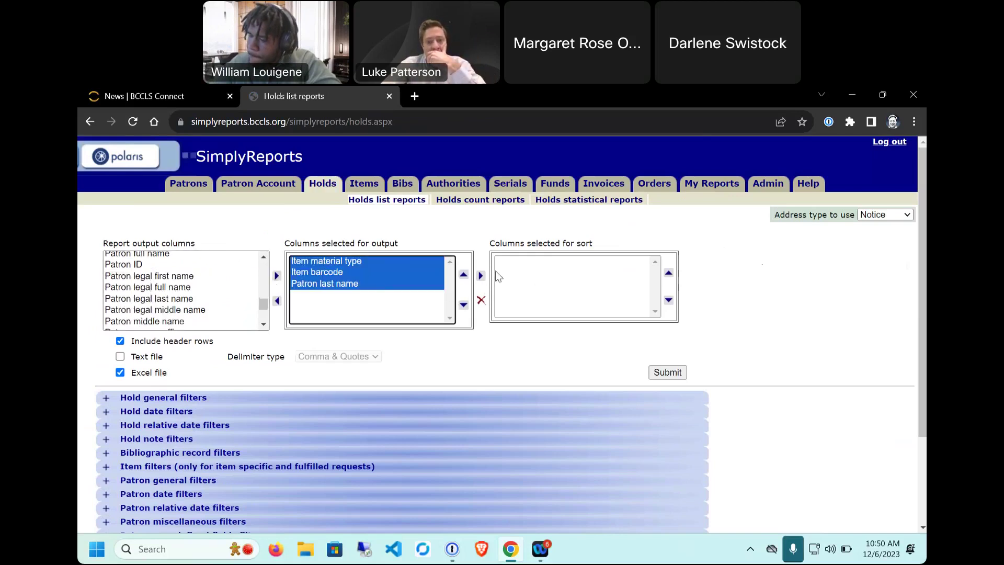
left_click(400, 284)
left_click(480, 275)
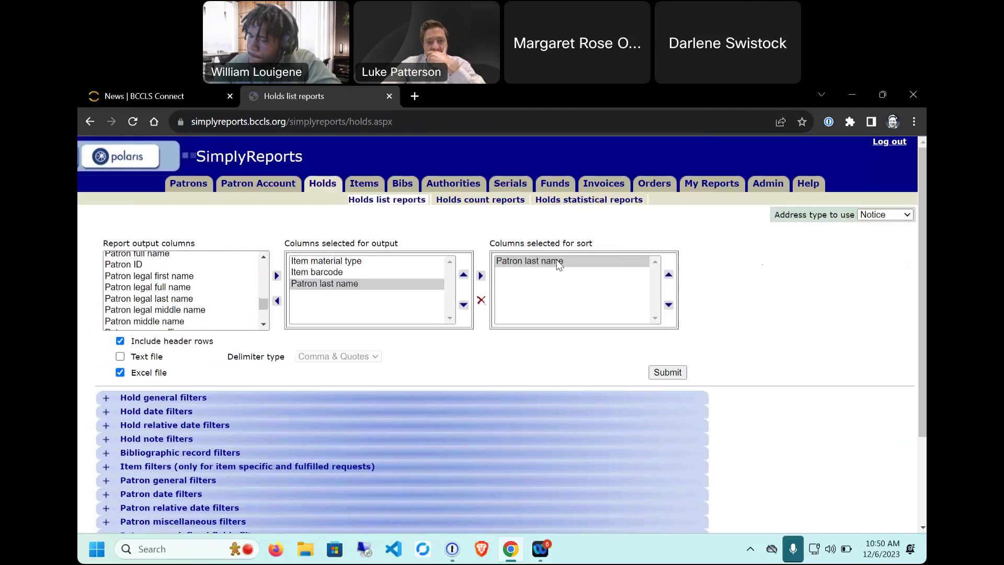
left_click(358, 283)
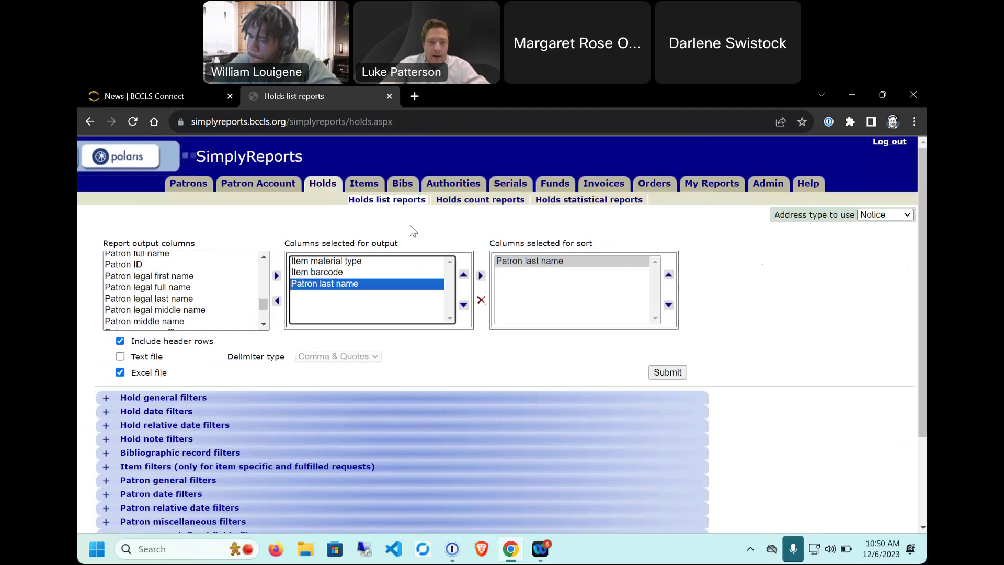
left_click(463, 274)
left_click(463, 274)
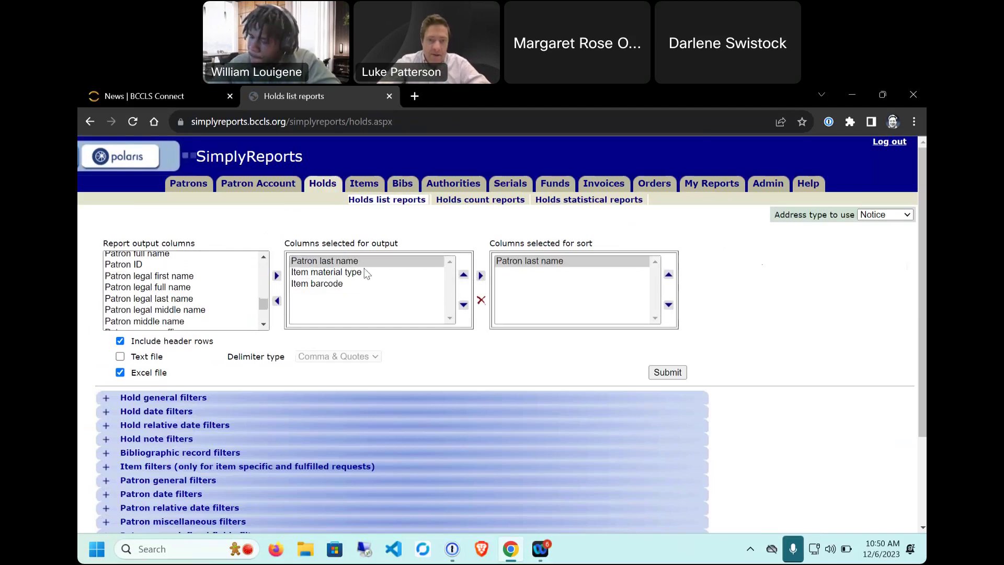
left_click(341, 273)
left_click(463, 304)
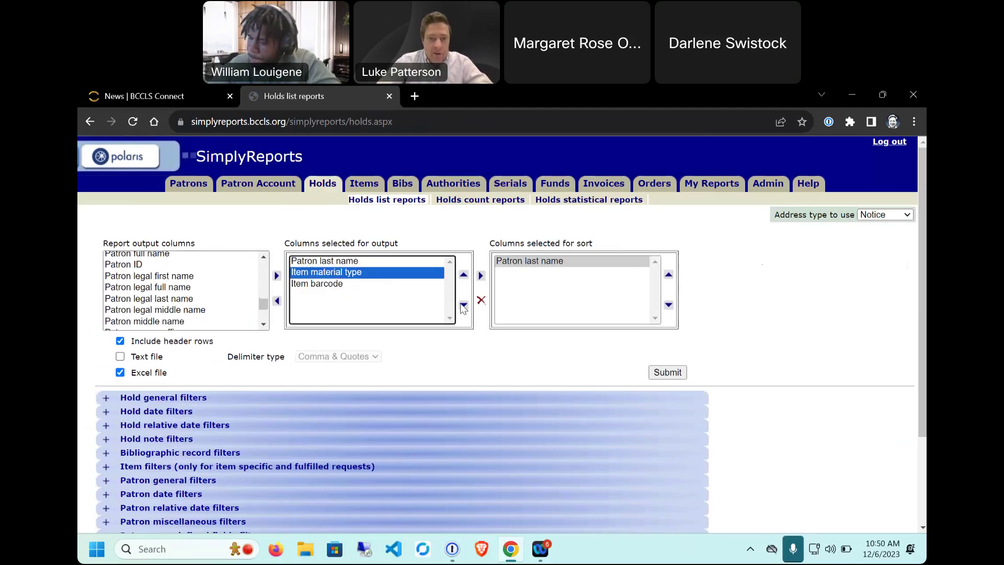
Step: Remove Patron last name from sorting and move all three output columns back to available
left_click(314, 273)
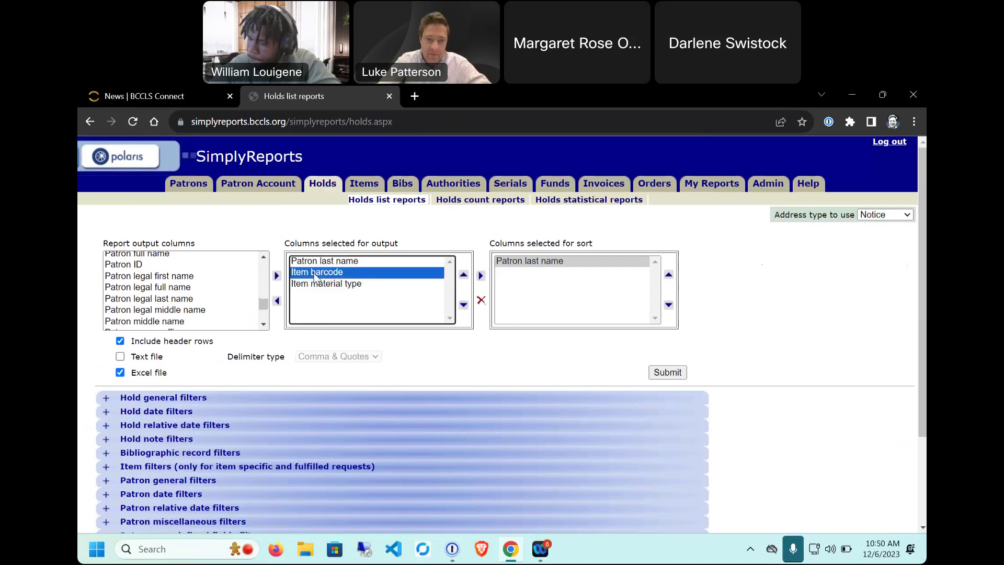
left_click(335, 284)
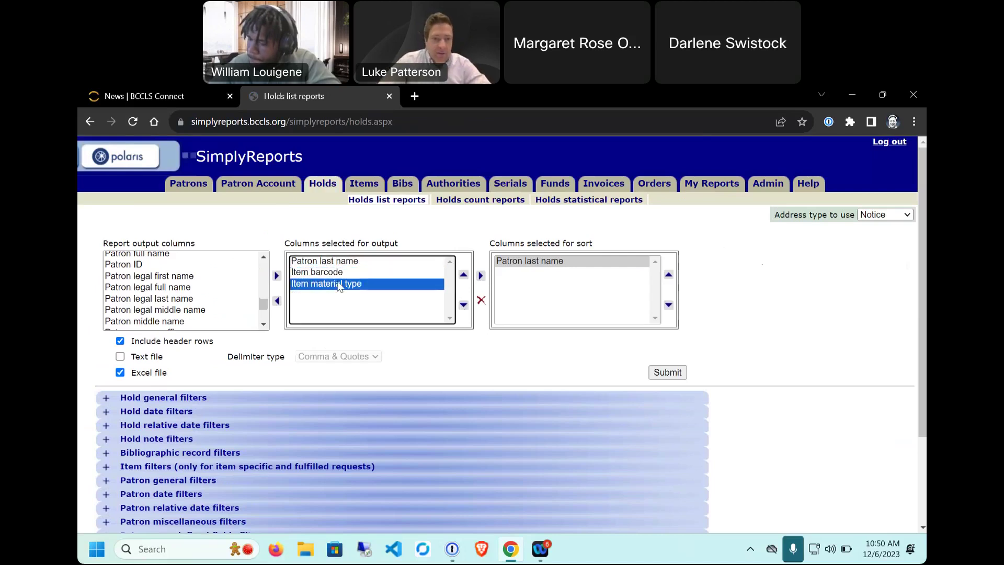
left_click(557, 270)
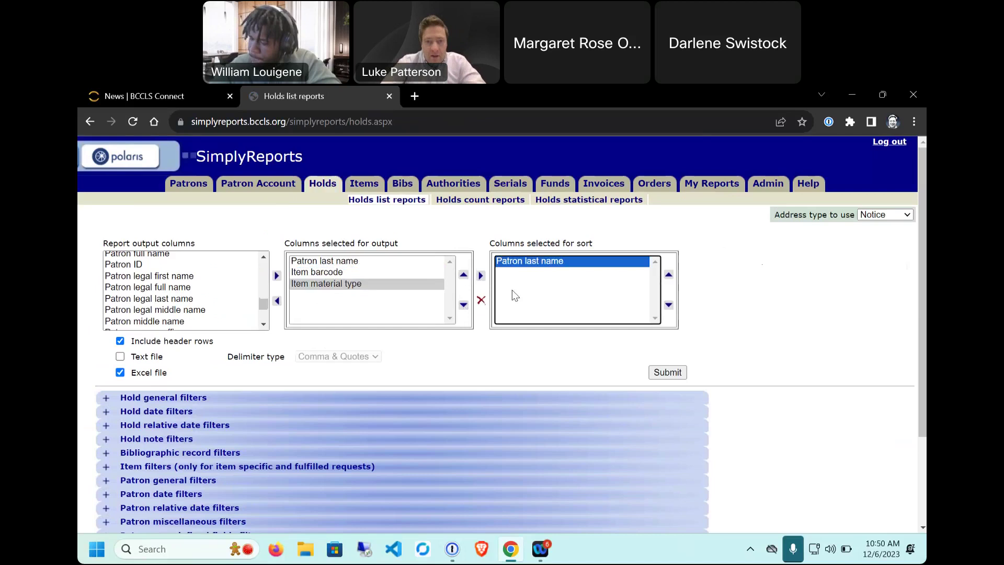
left_click(481, 300)
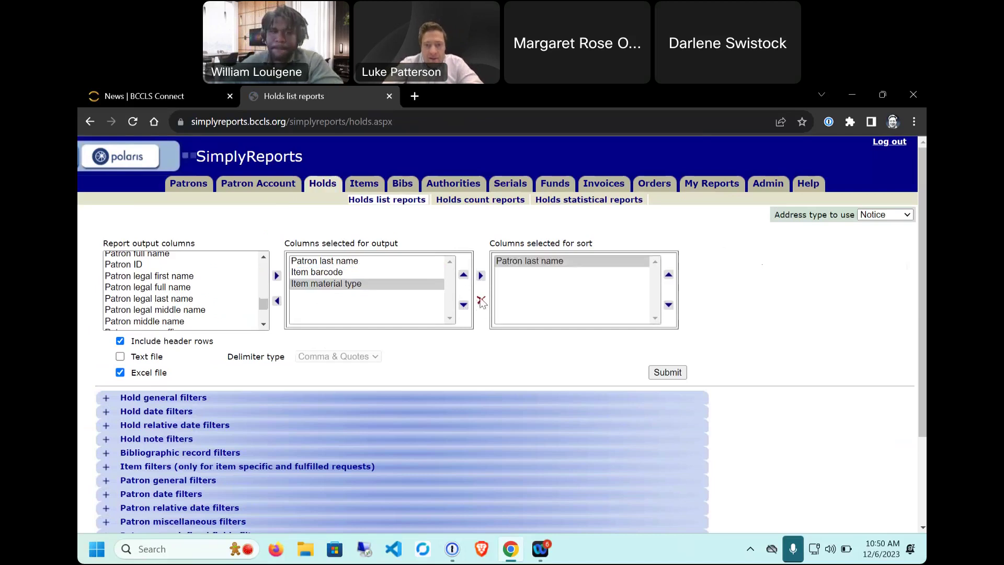
left_click(332, 284)
left_click(276, 301)
left_click(322, 272)
left_click(277, 302)
left_click(321, 260)
left_click(276, 302)
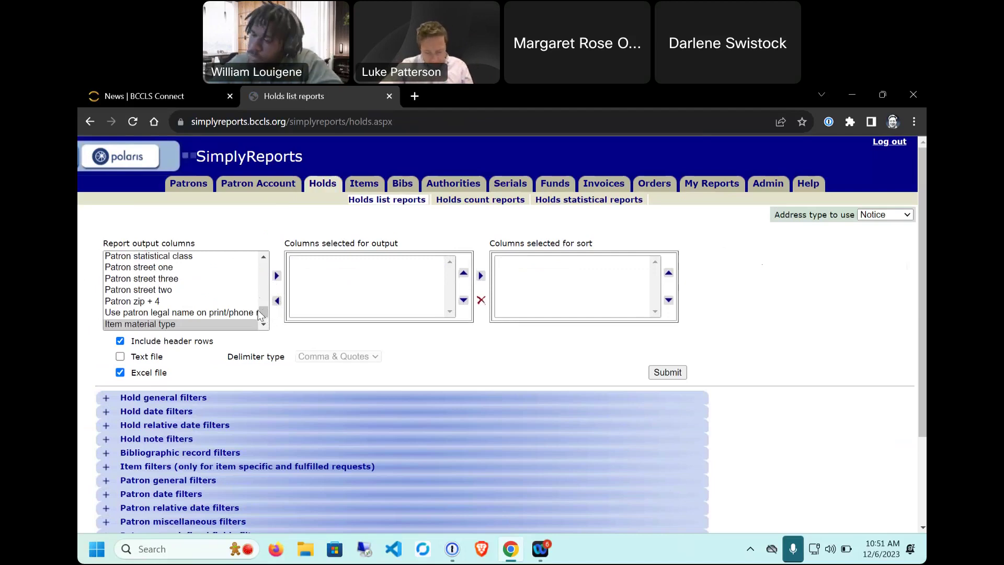
Step: Expand the Hold general filters section
scroll(254, 309, "down", 1)
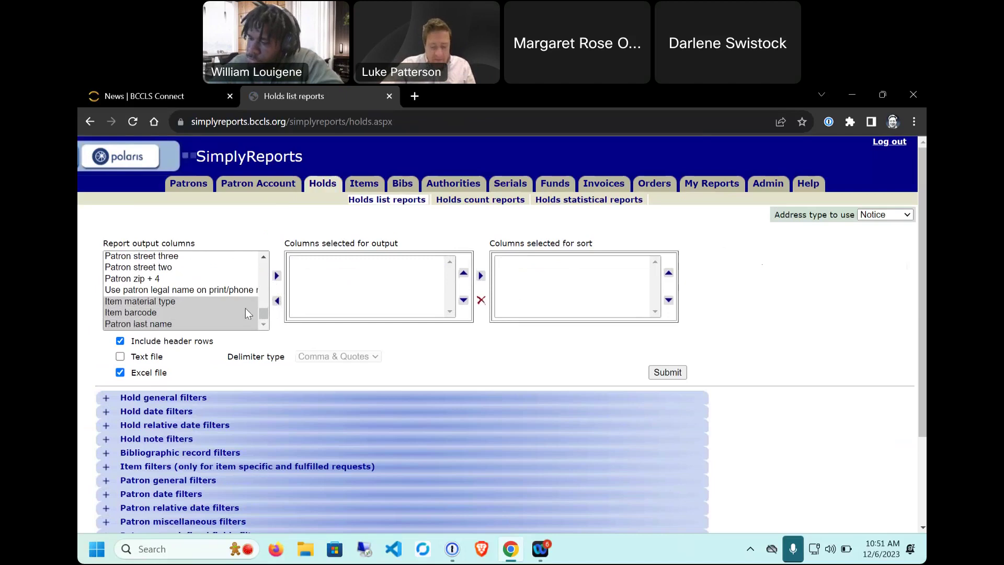
left_click(106, 399)
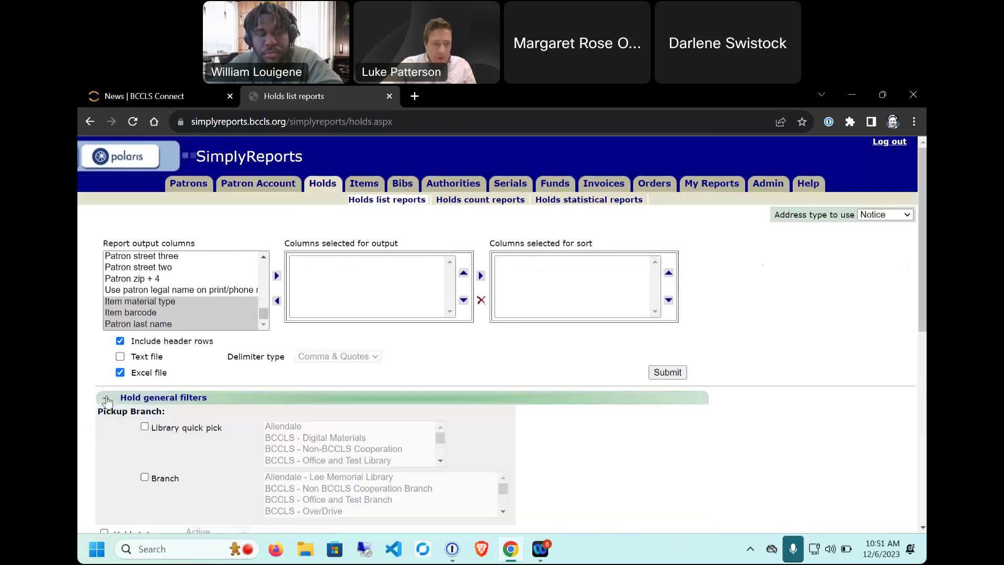
scroll(84, 371, "down", 1)
scroll(84, 372, "down", 1)
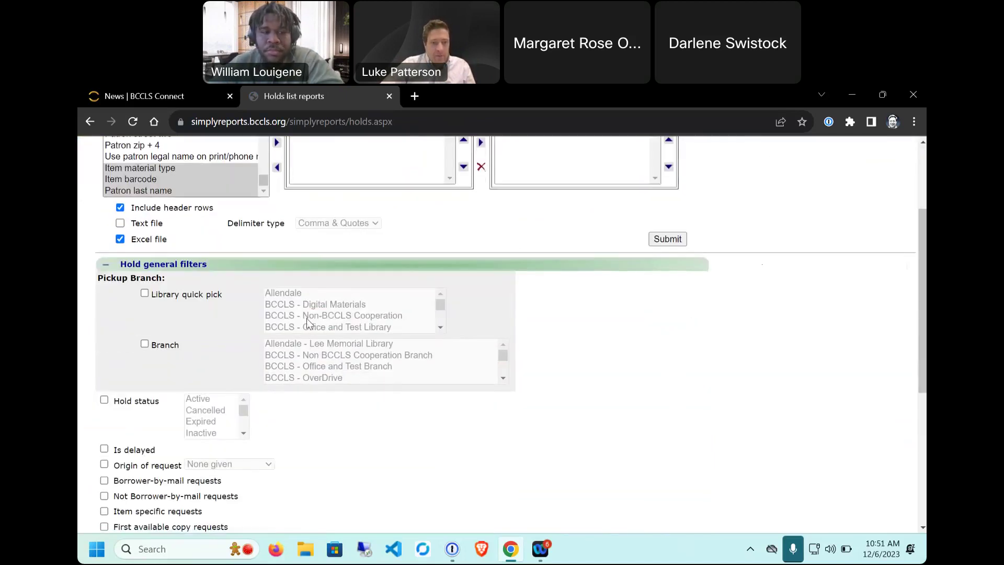
scroll(206, 299, "down", 2)
scroll(252, 313, "up", 2)
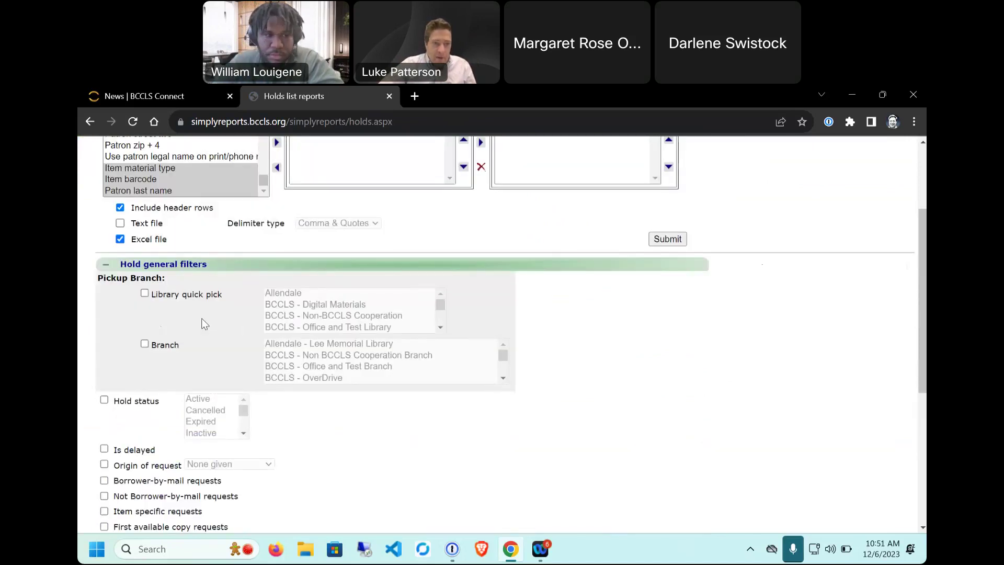
scroll(100, 348, "down", 2)
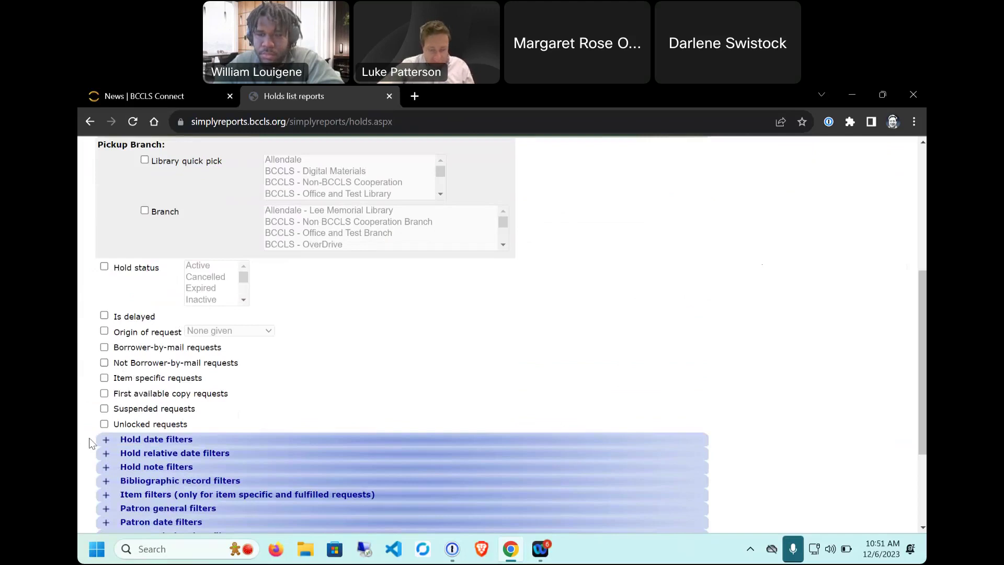
Step: Expand Hold date filters, toggle Hold activation date on and off, and expand Hold relative date filters
left_click(107, 444)
scroll(581, 259, "down", 4)
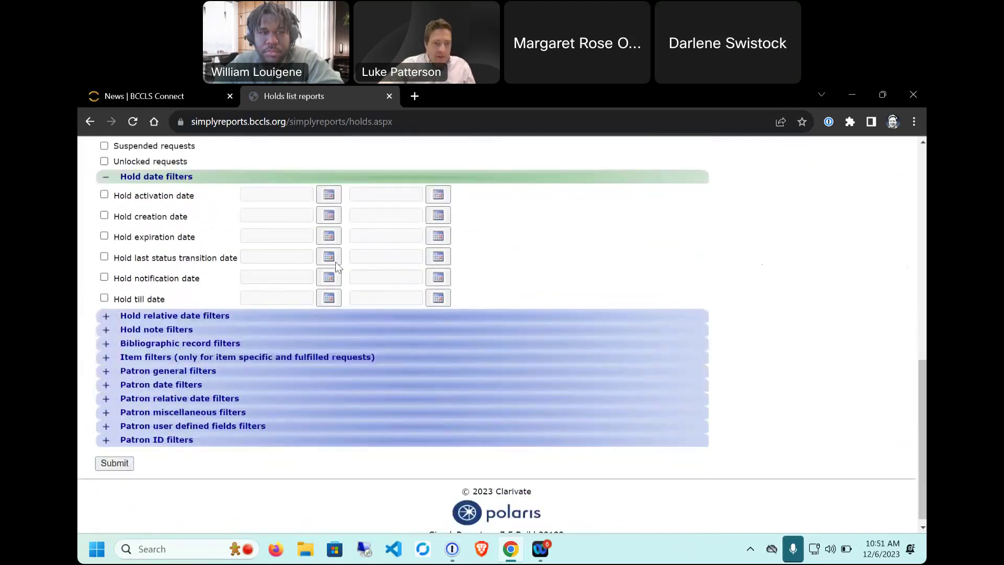
scroll(305, 267, "up", 1)
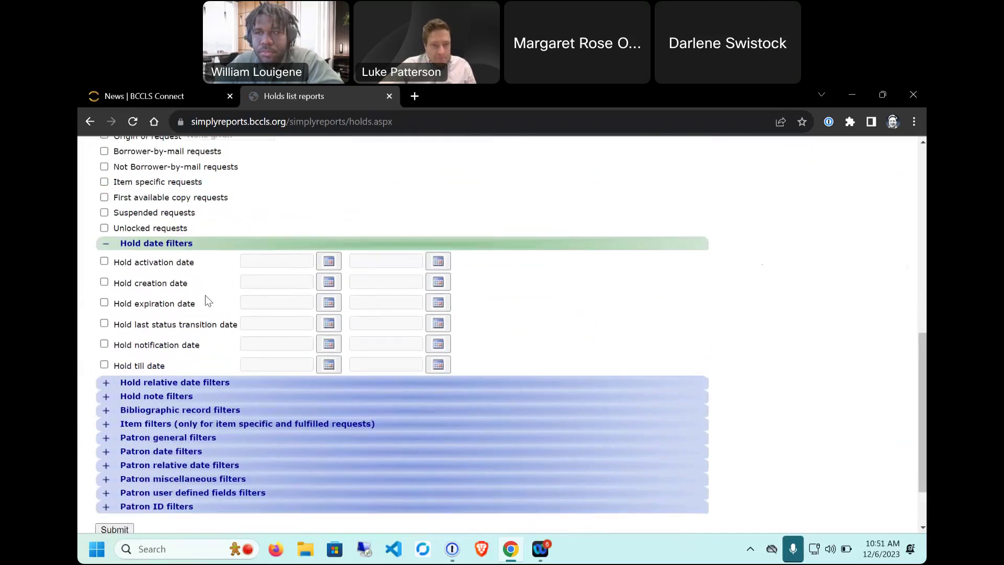
left_click(104, 261)
left_click(105, 261)
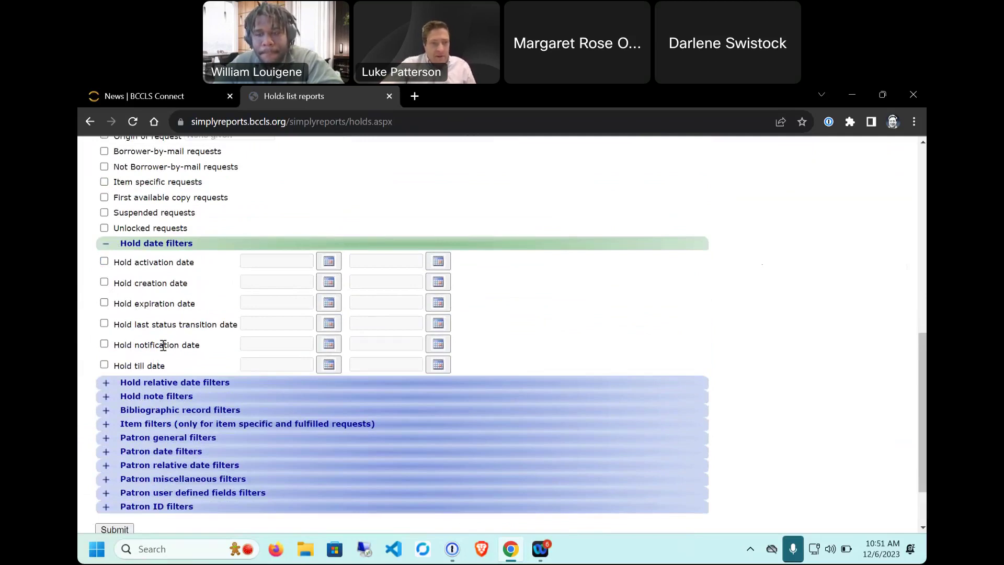
left_click(106, 383)
scroll(157, 356, "down", 3)
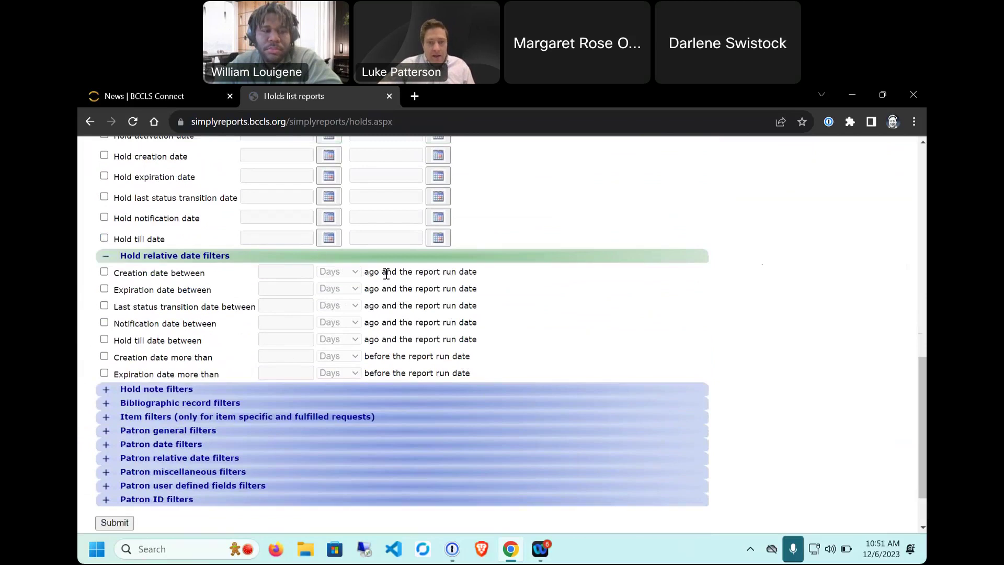
Step: Expand the Hold note and Bibliographic record filter sections, leaving them unset
left_click_drag(457, 357, 368, 353)
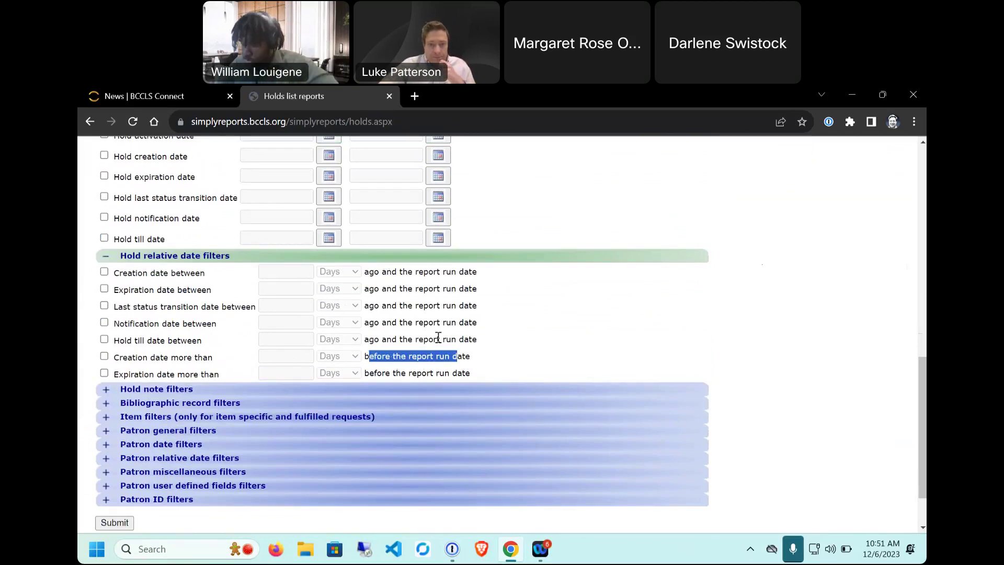
left_click_drag(415, 289, 419, 316)
left_click(286, 306)
scroll(100, 346, "down", 2)
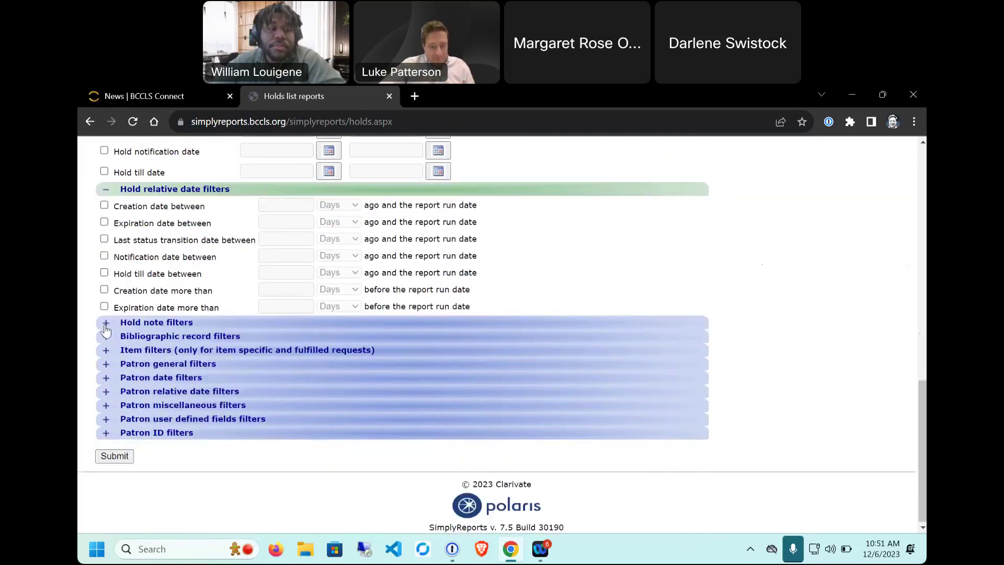
left_click(106, 326)
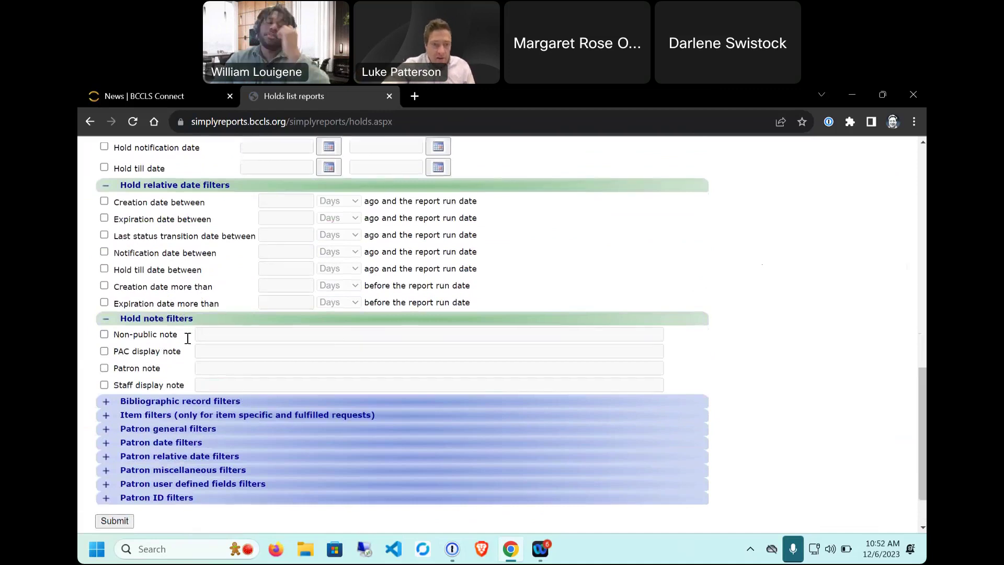
scroll(157, 342, "down", 2)
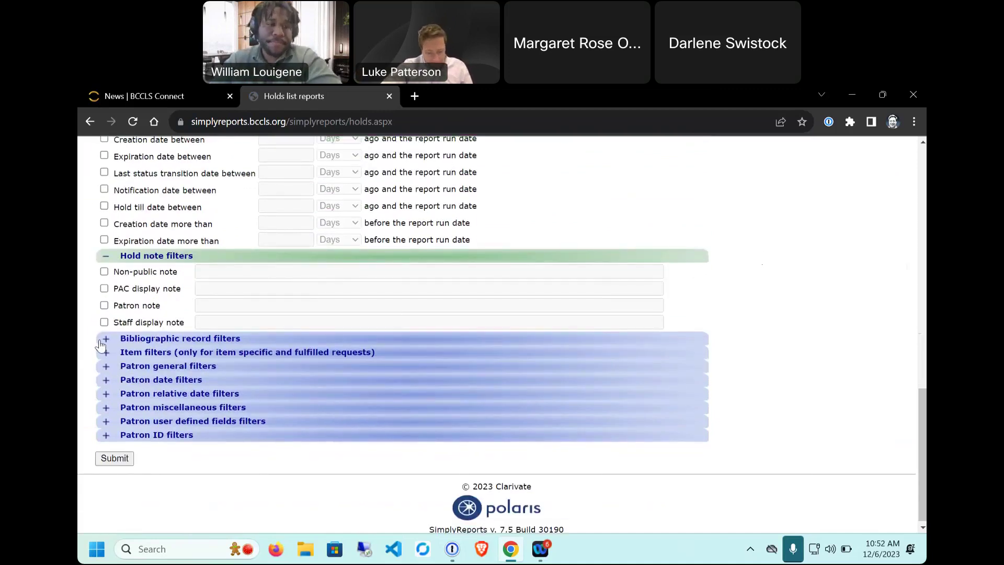
left_click(102, 340)
scroll(242, 337, "down", 2)
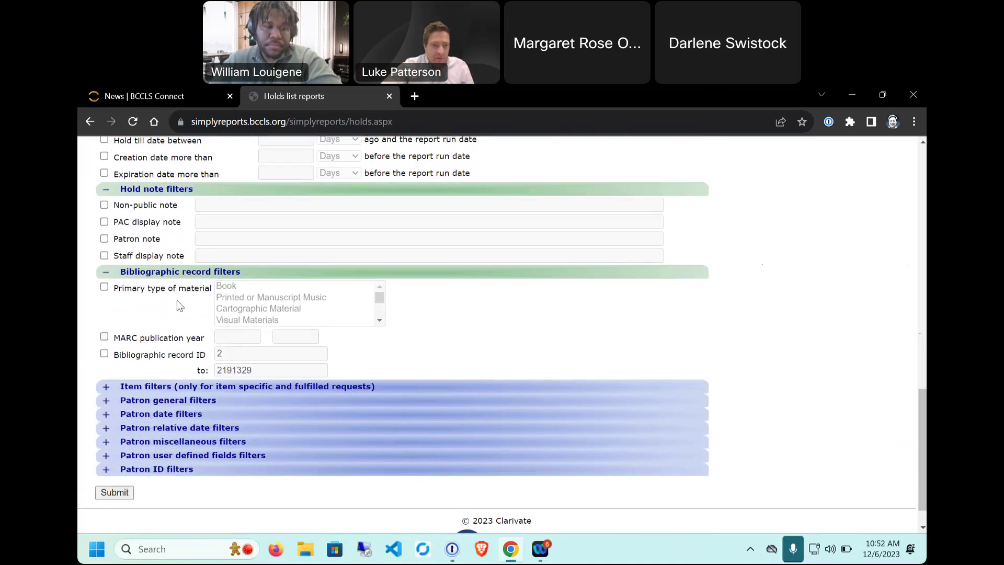
Step: Expand Item filters, review its caveat and lists, then expand Patron general filters
scroll(175, 316, "down", 1)
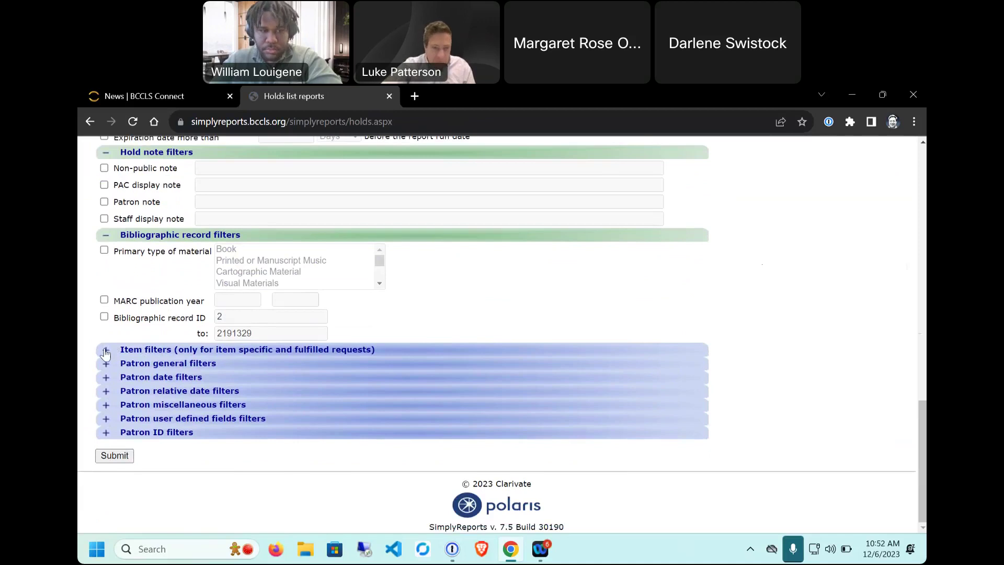
left_click(106, 352)
scroll(186, 357, "down", 3)
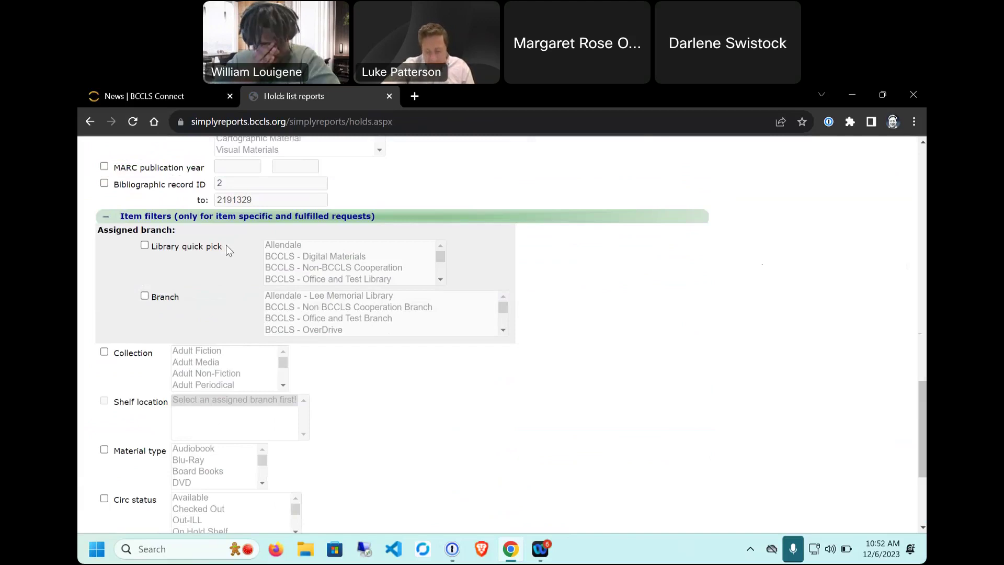
left_click_drag(204, 216, 387, 221)
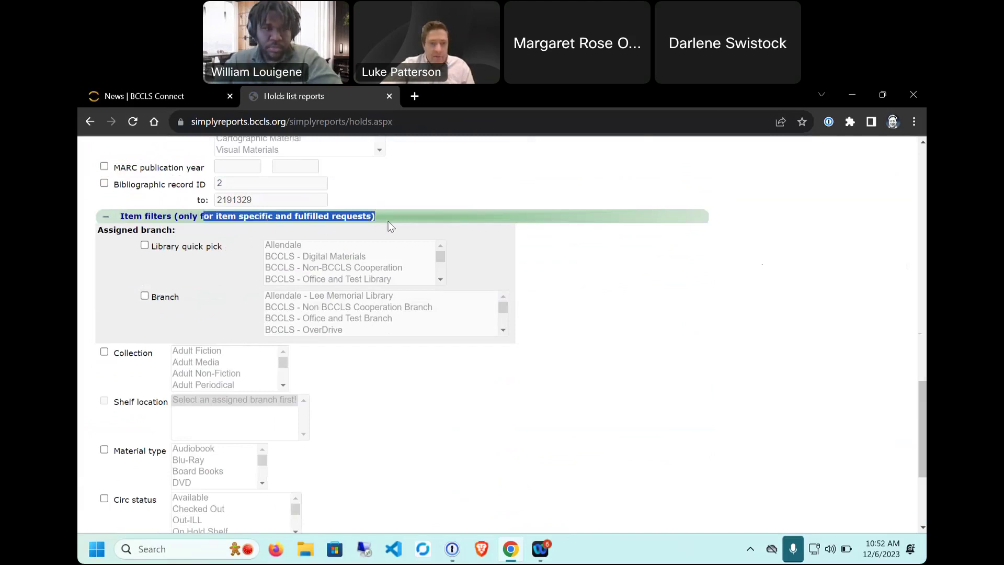
scroll(349, 281, "down", 1)
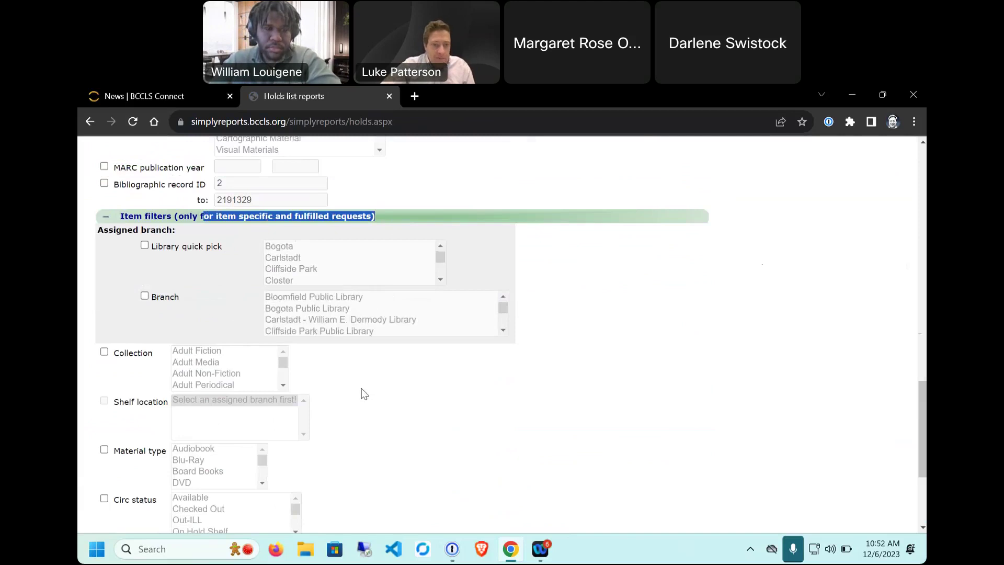
scroll(359, 392, "down", 3)
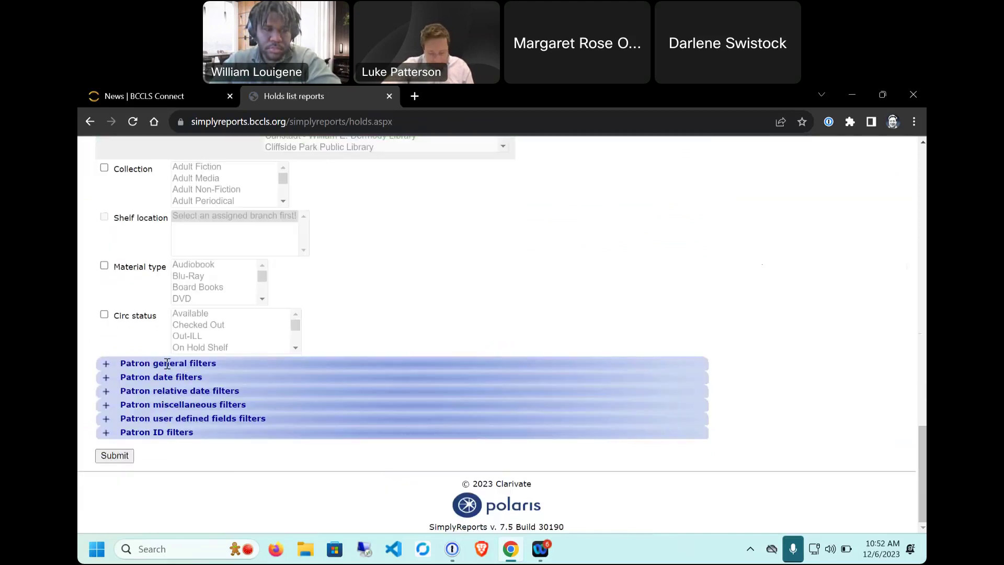
left_click(108, 366)
Step: Expand the Patron date filters and Patron relative date filters sections
scroll(663, 342, "down", 2)
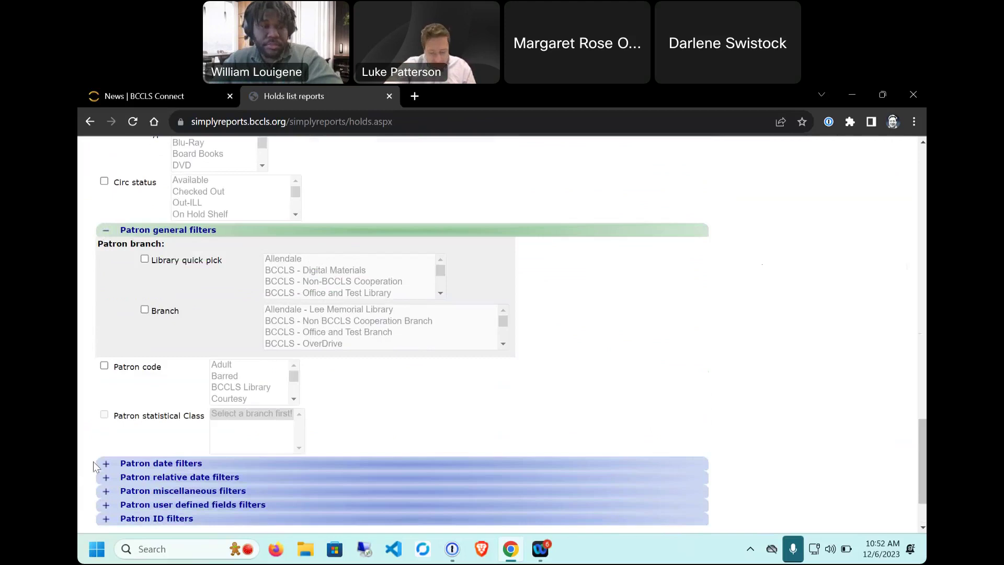
left_click(109, 468)
scroll(93, 454, "down", 2)
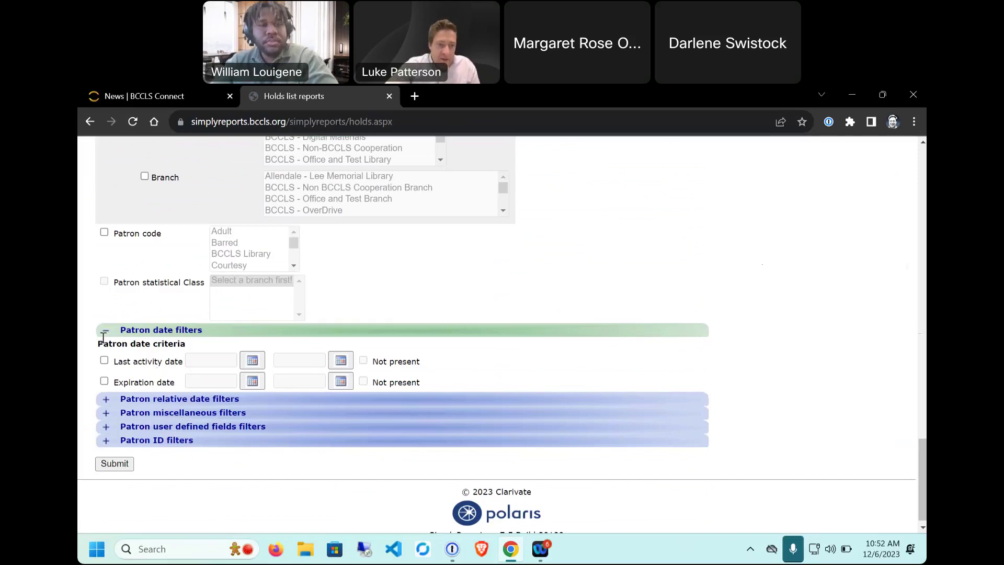
scroll(90, 419, "down", 1)
left_click(106, 392)
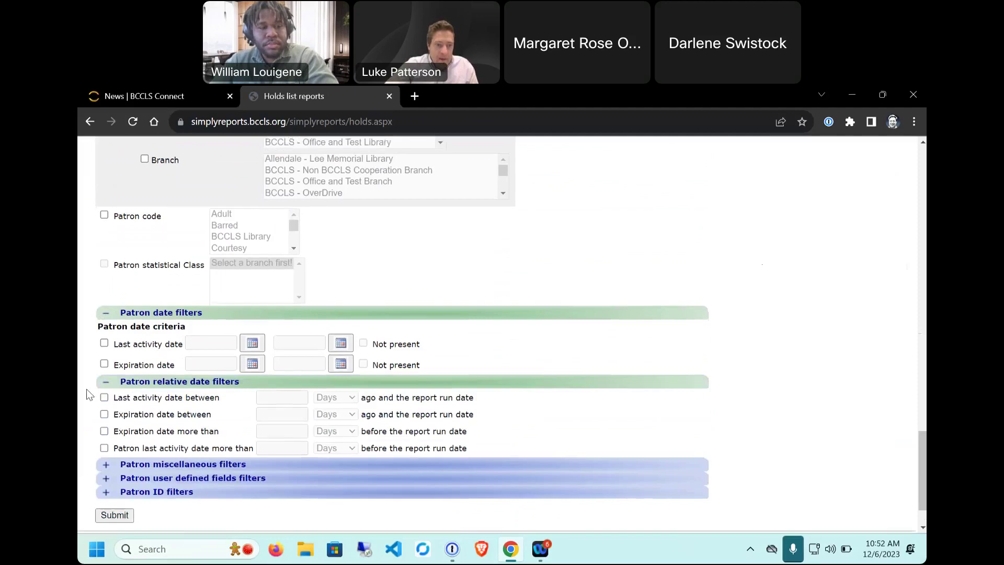
scroll(88, 388, "down", 1)
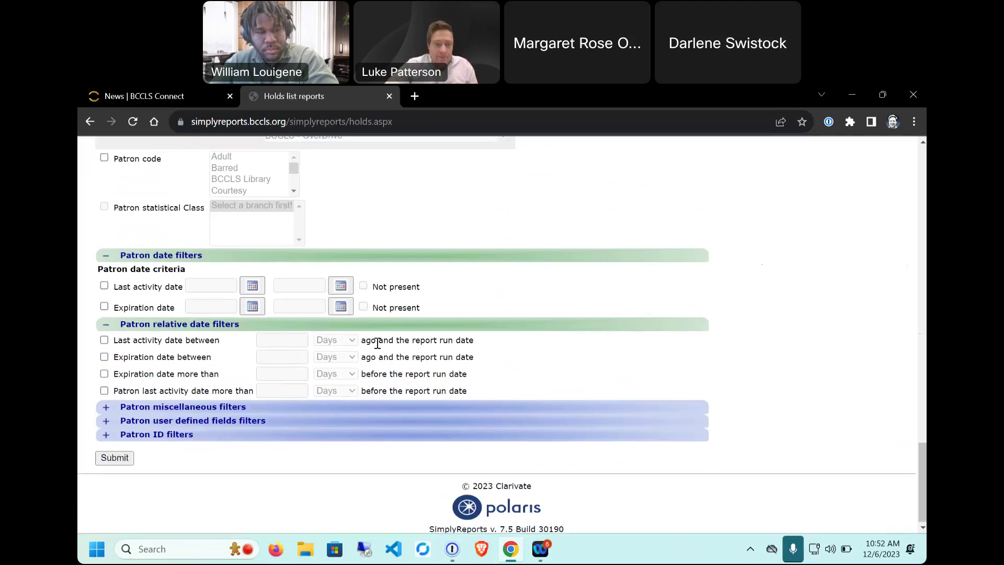
scroll(375, 342, "down", 1)
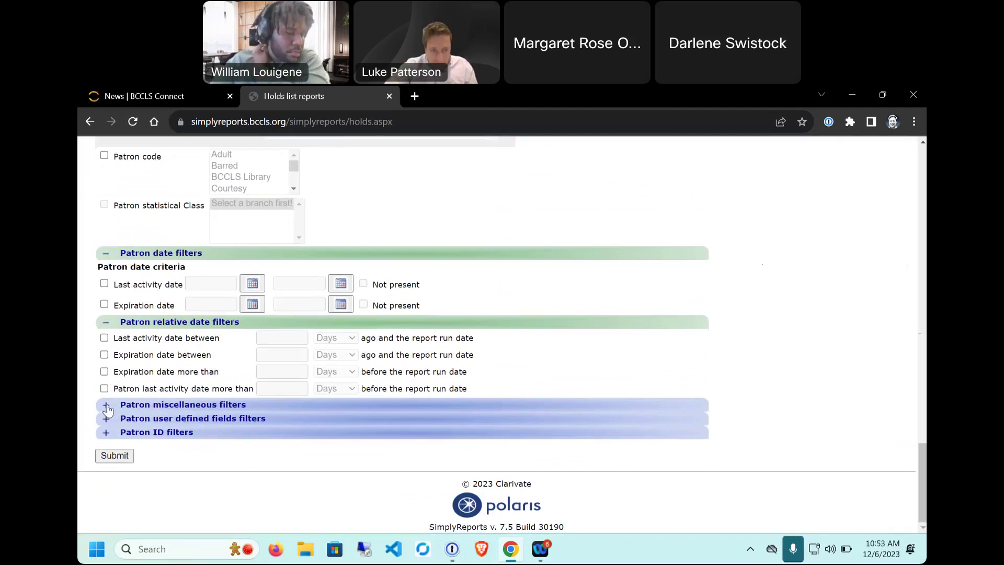
Step: Expand Patron miscellaneous, Patron user defined fields and Patron ID filters, then return to the top
left_click(133, 404)
scroll(105, 340, "down", 3)
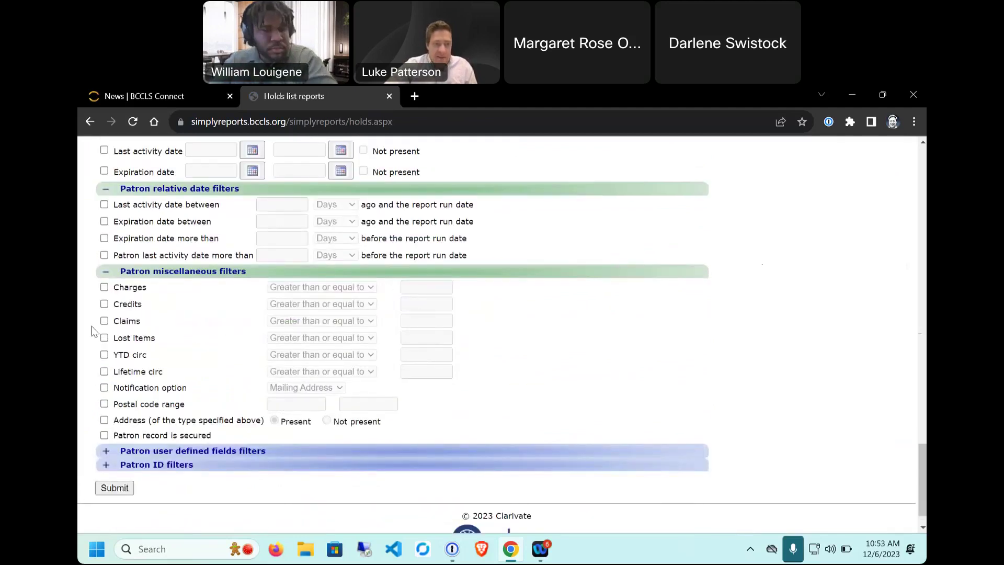
scroll(91, 413, "down", 1)
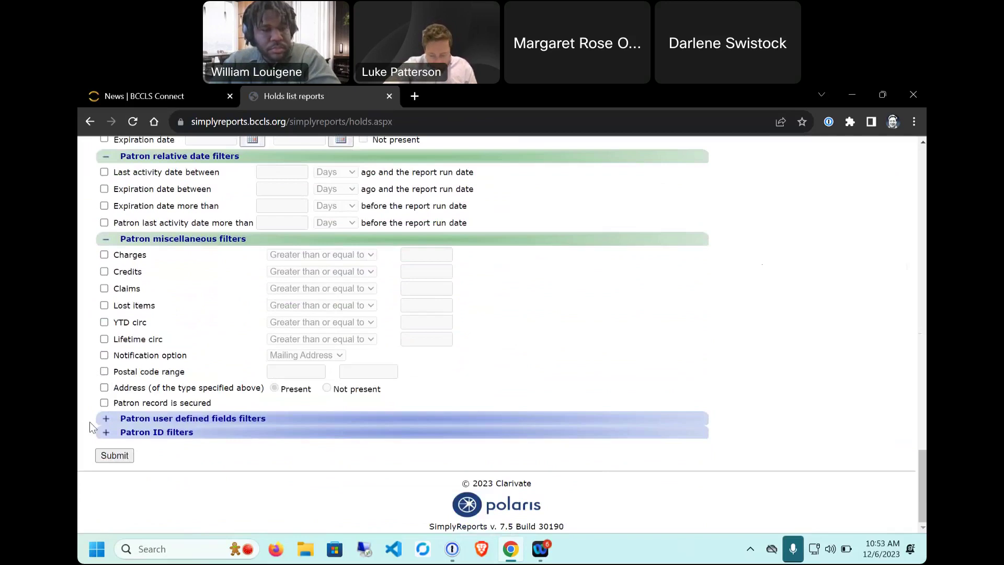
left_click(112, 419)
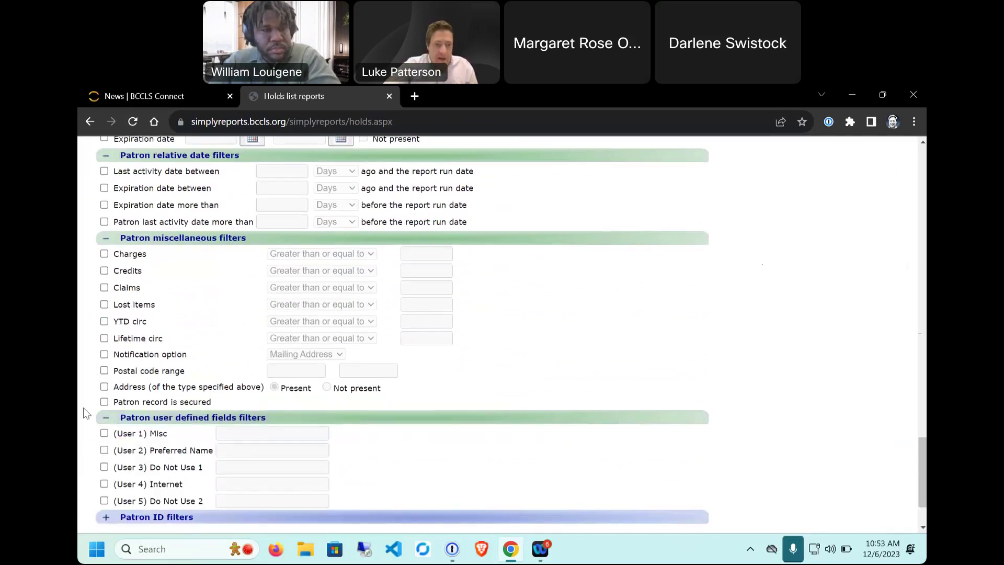
scroll(112, 347, "down", 2)
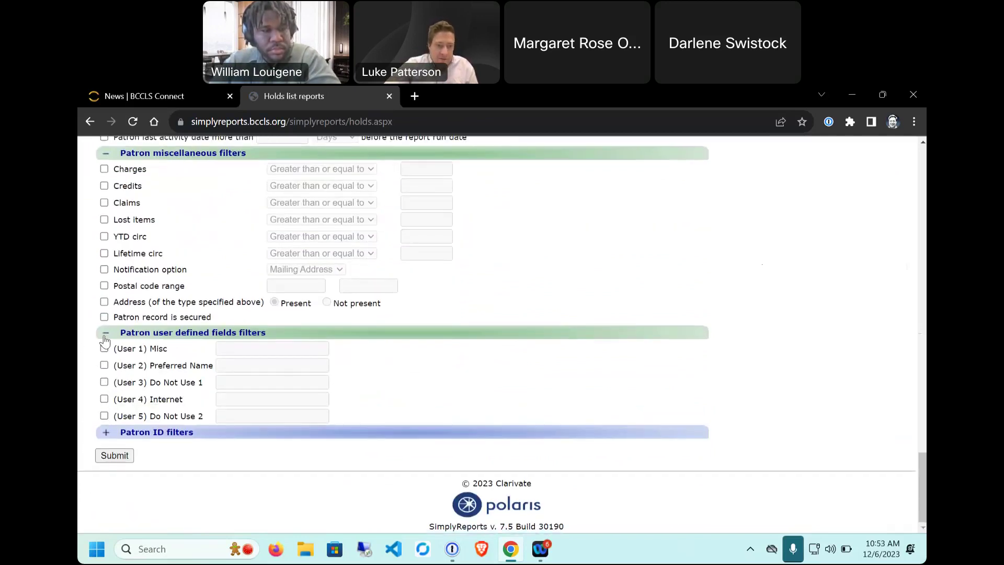
left_click(106, 433)
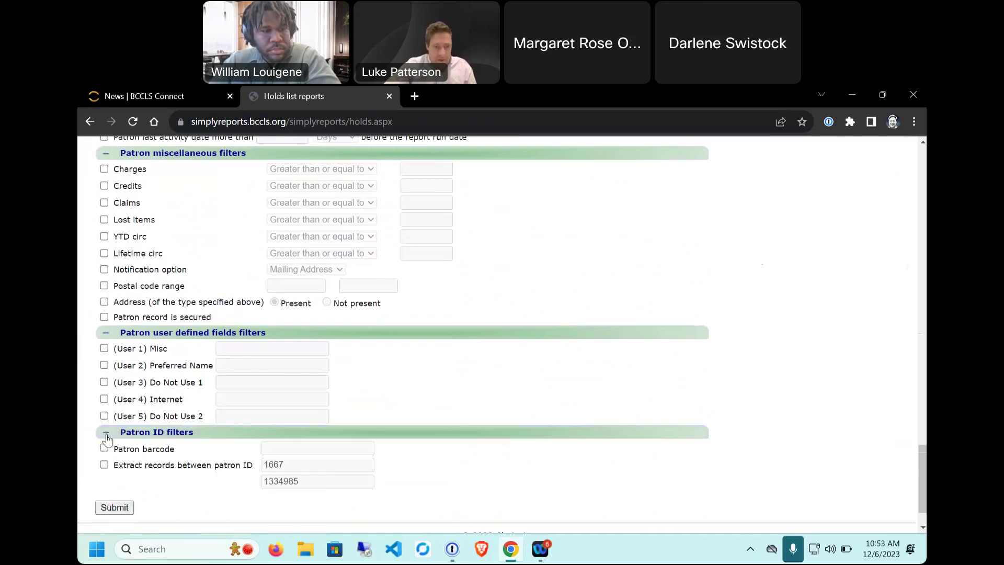
scroll(765, 340, "up", 2)
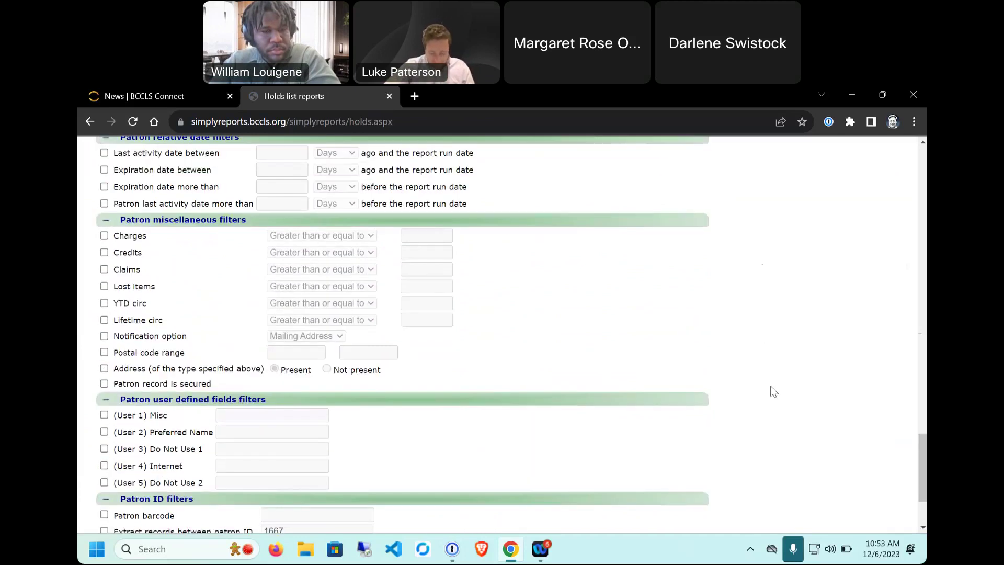
scroll(736, 369, "up", 20)
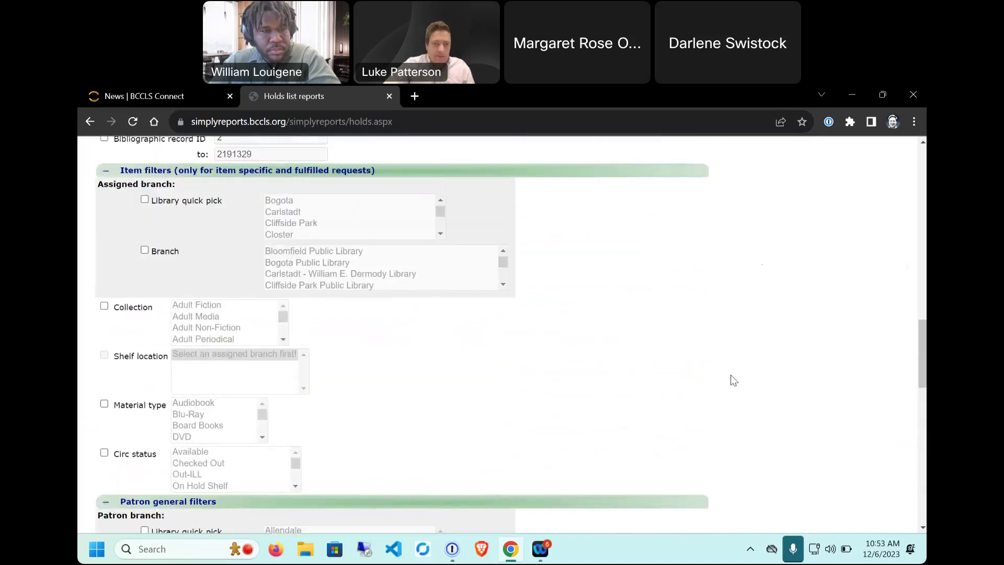
scroll(670, 396, "up", 10)
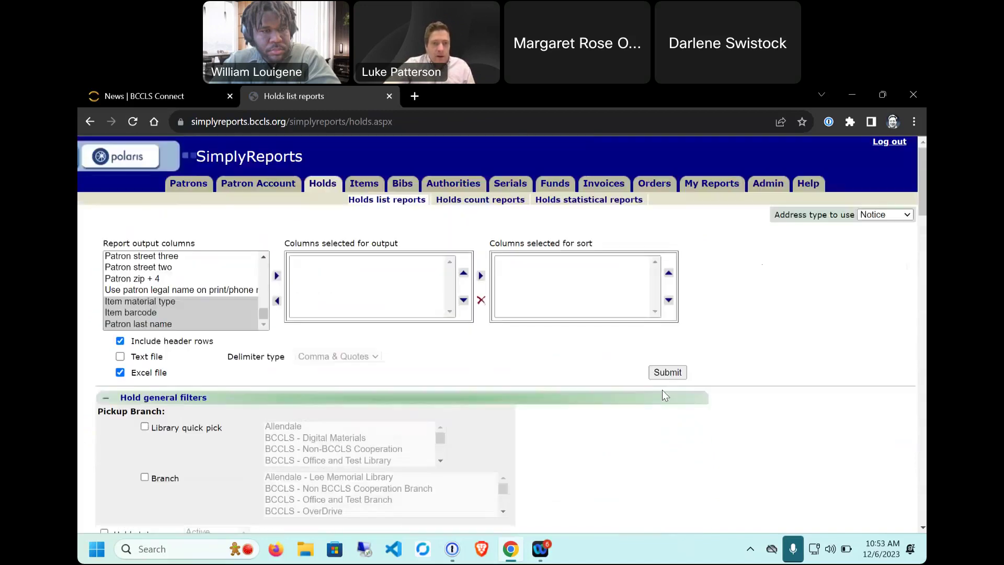
Step: Open the Holds count reports form and highlight its Optional section
left_click(486, 202)
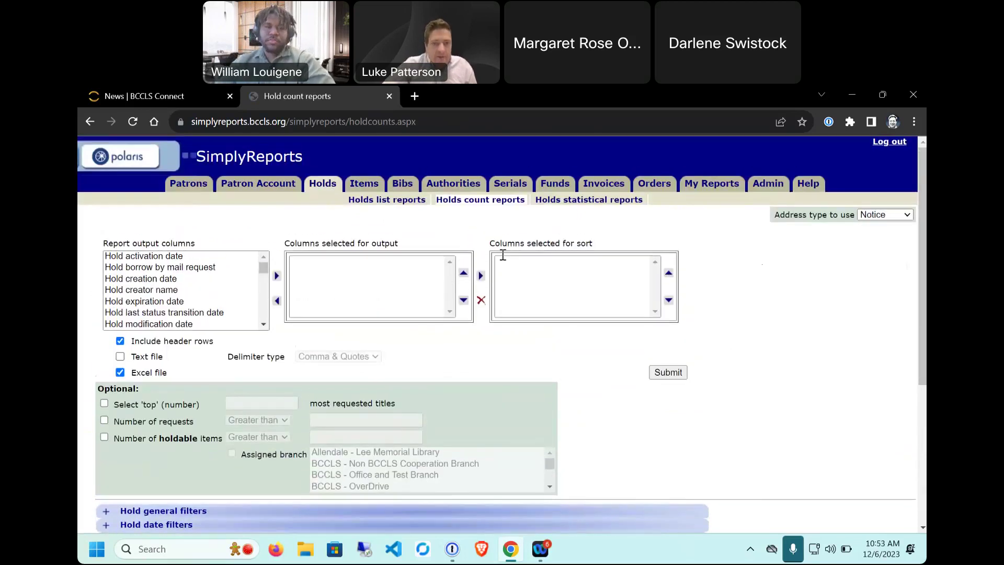
left_click_drag(97, 388, 510, 498)
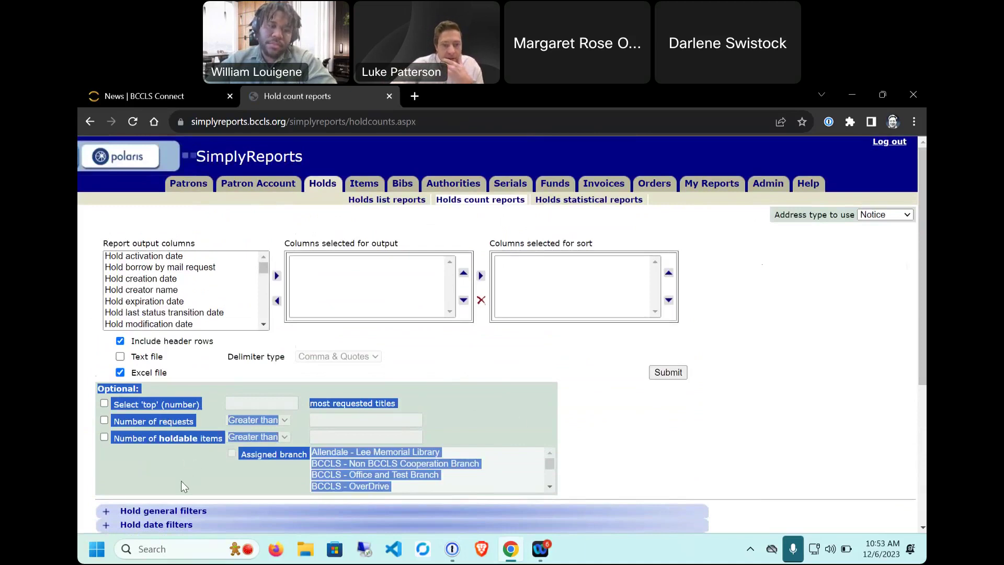
left_click(100, 437)
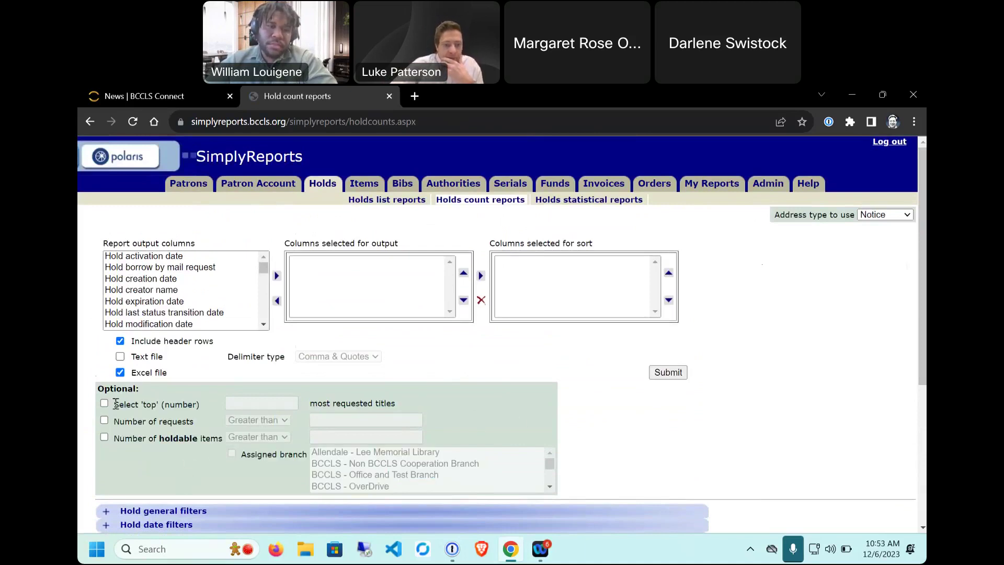
Step: Toggle the Number of requests Greater than filter on and off, then log out of SimplyReports
left_click(104, 421)
left_click(283, 419)
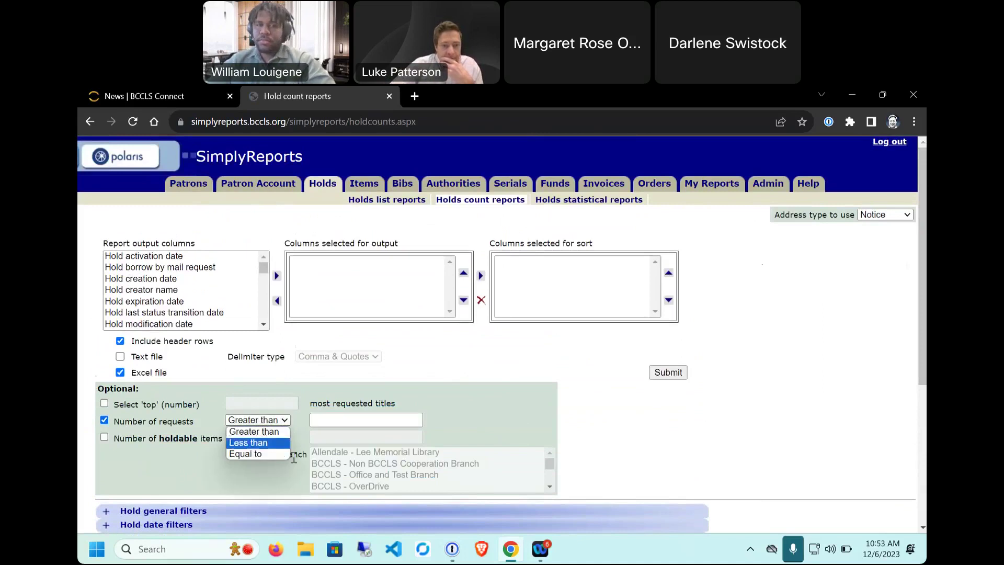
left_click(346, 419)
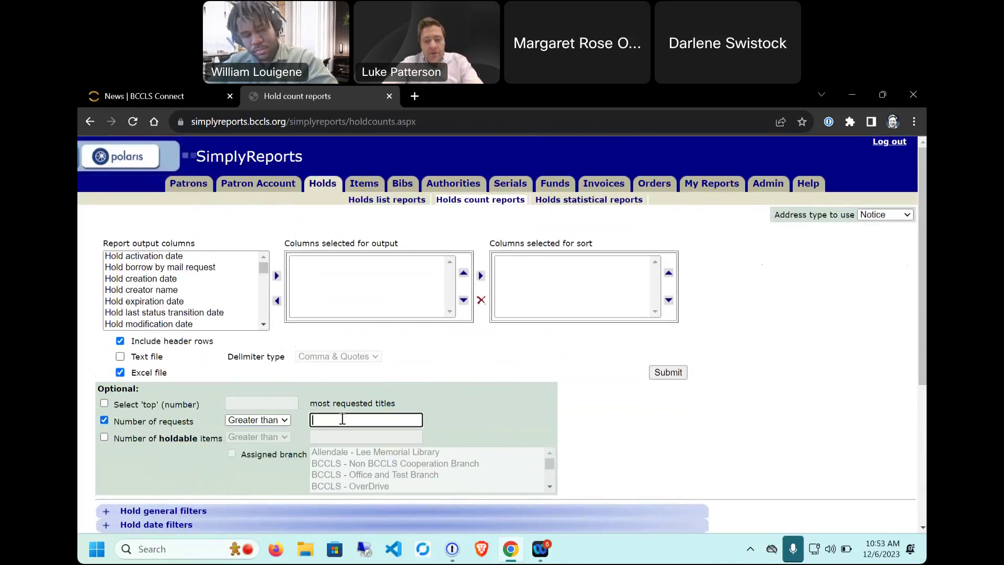
left_click(104, 420)
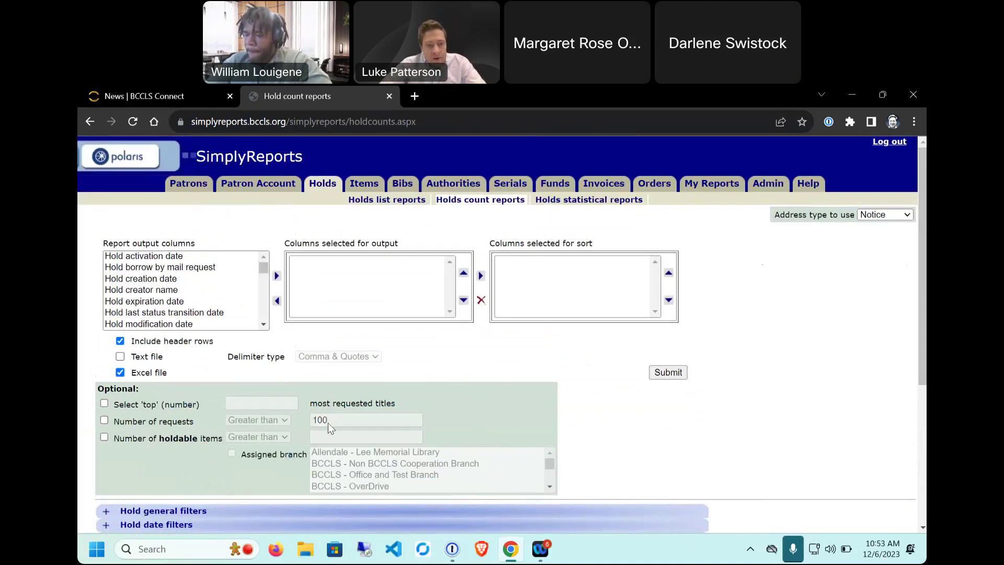
scroll(613, 425, "down", 1)
scroll(623, 477, "up", 1)
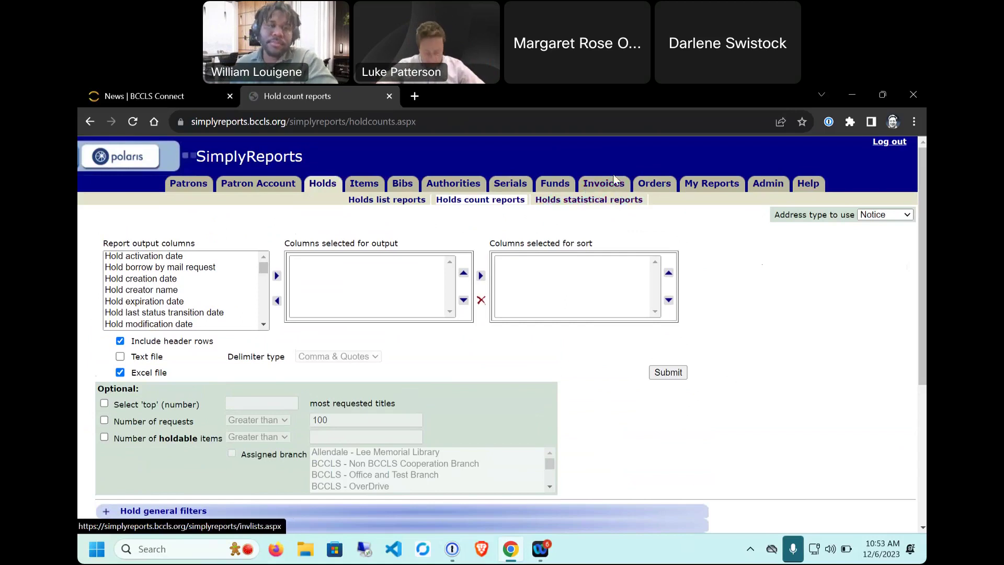
left_click(889, 143)
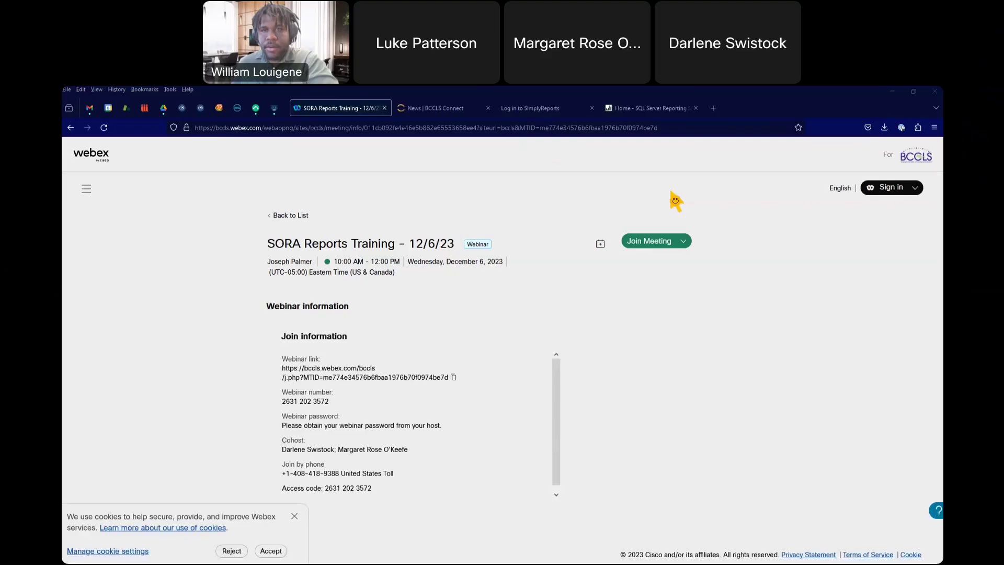
Step: Switch through the SQL Server Reporting Services and BCCLS Connect tabs to the SimplyReports login tab
left_click(630, 109)
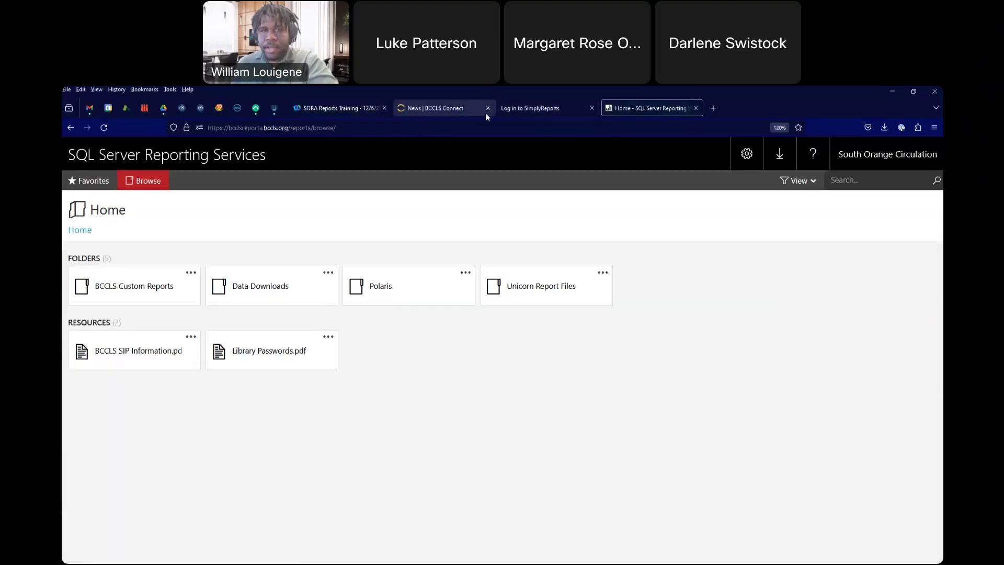
left_click(485, 114)
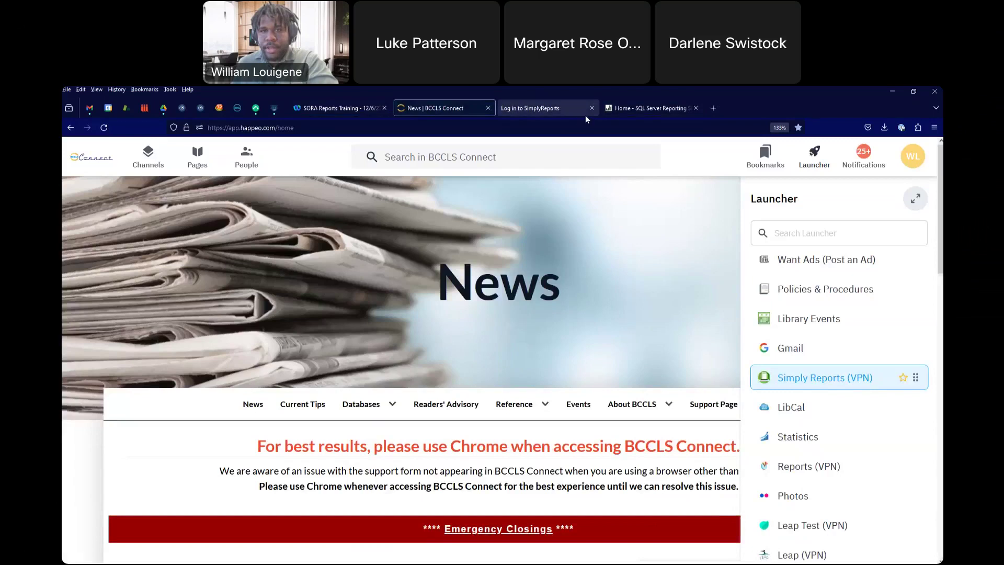
left_click(585, 116)
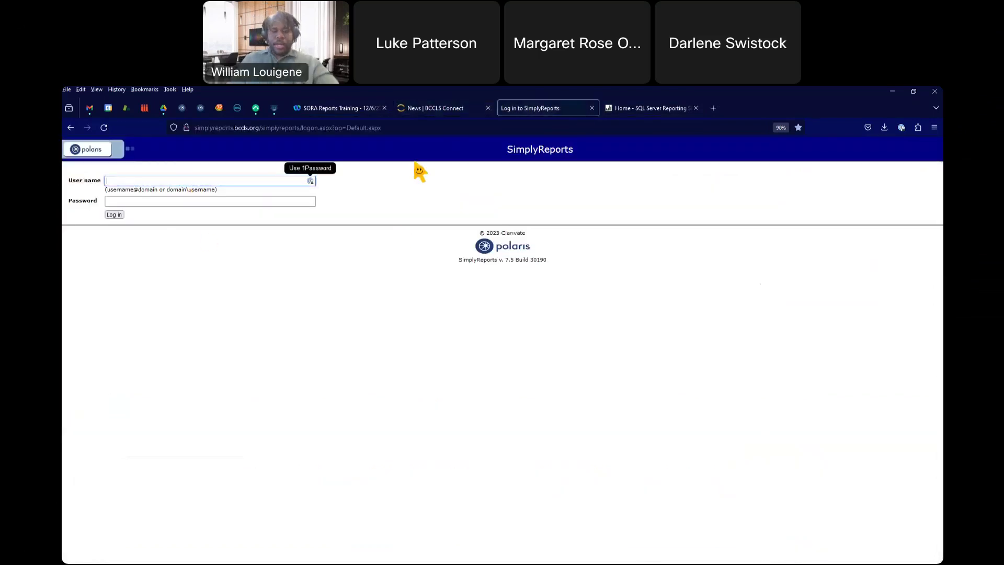
Step: Sign in with the user name and password, re-entering the password after the failed first attempt
type("soracirc")
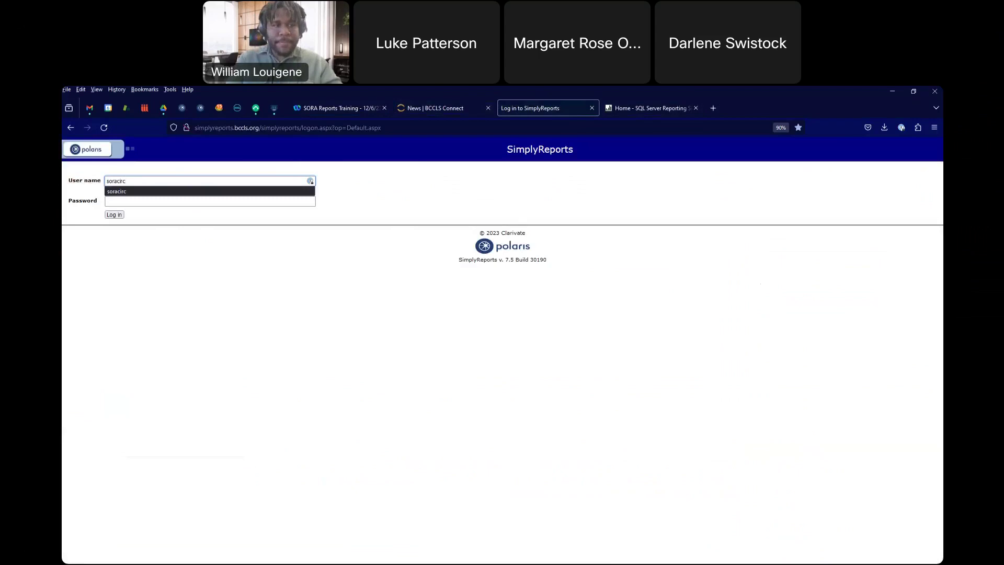
key("Tab")
type("•••••••••")
key("Return")
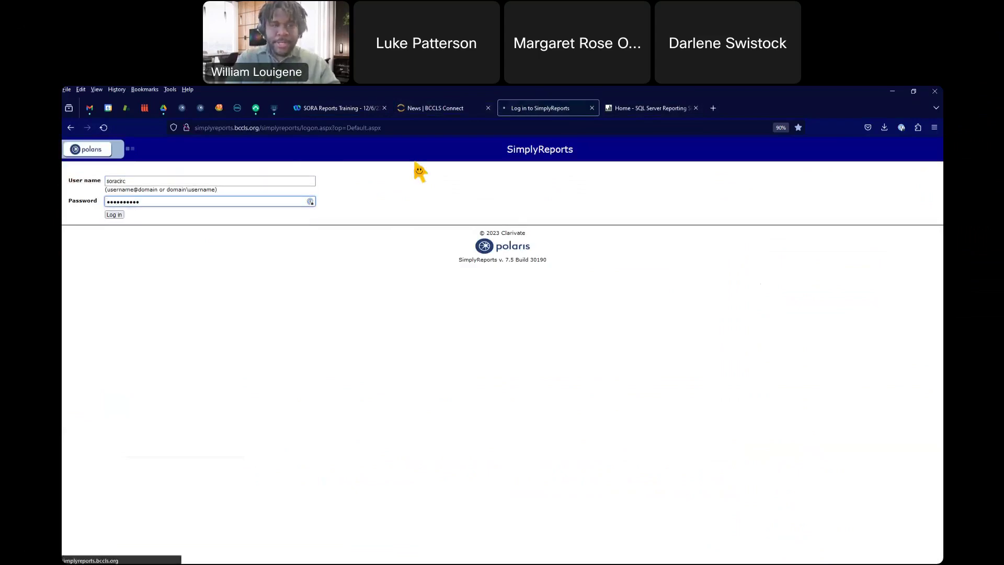
left_click(247, 209)
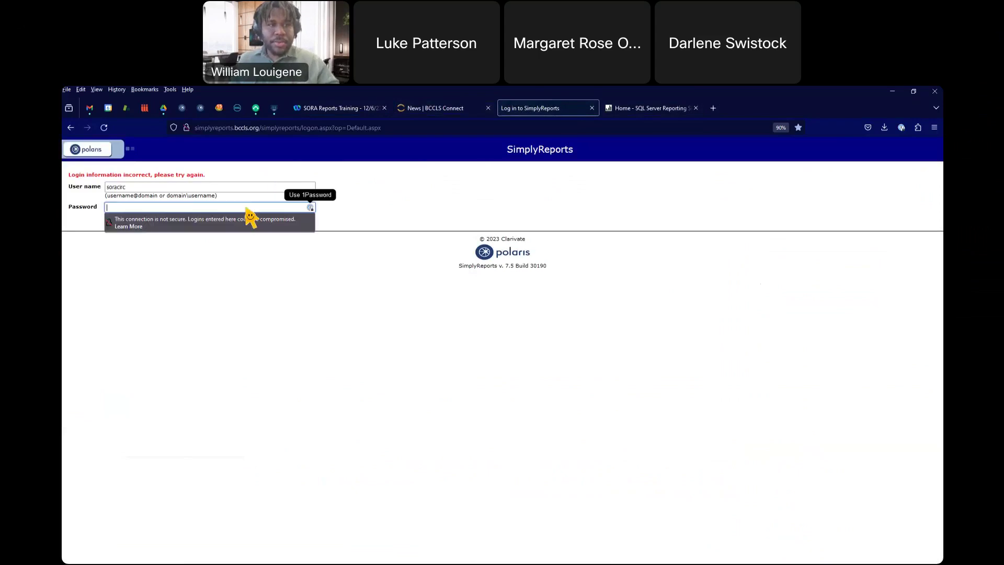
type("•")
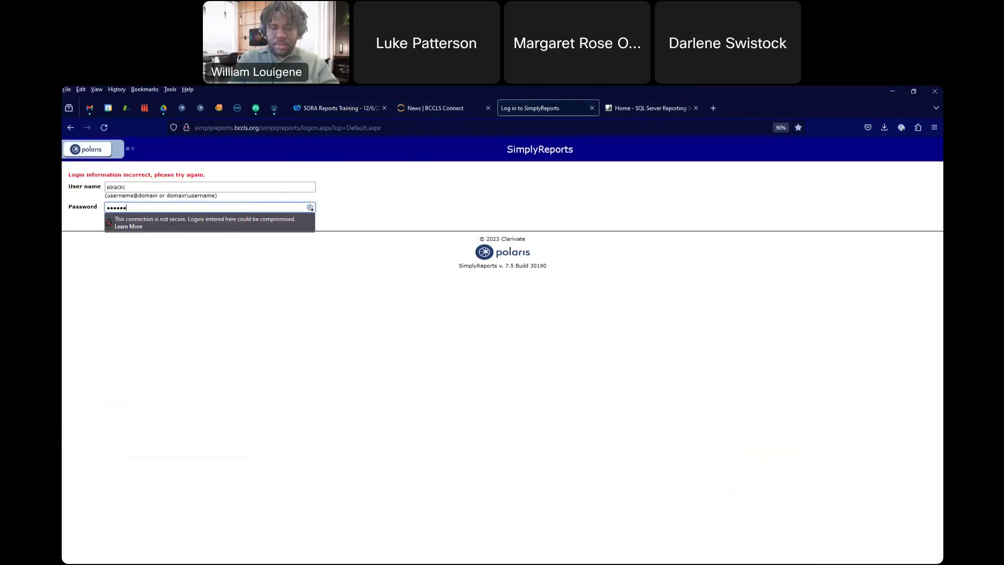
type("•••••••••")
key("Return")
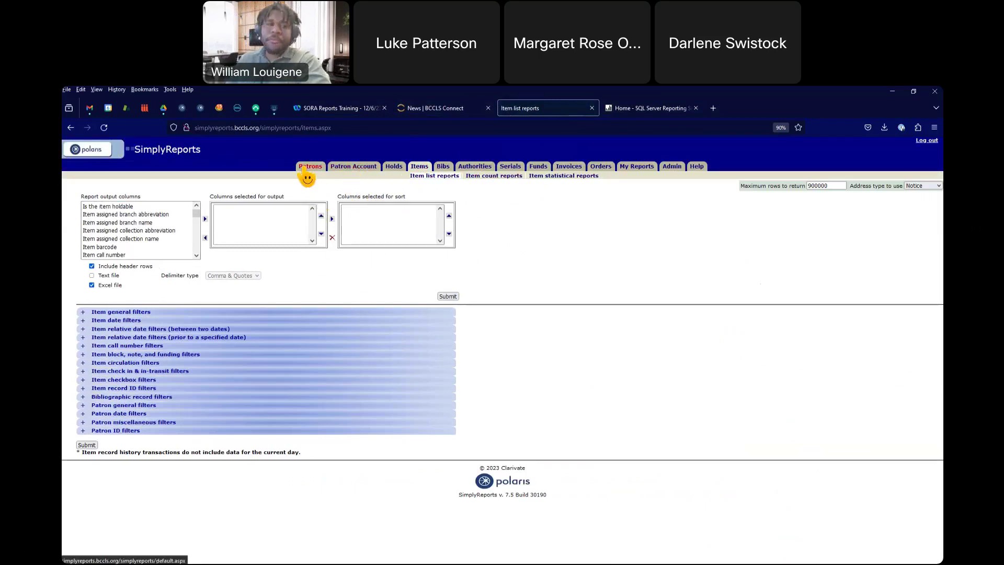
Step: Find Item barcode in the available columns list and add it to the report output columns
scroll(128, 227, "down", 2)
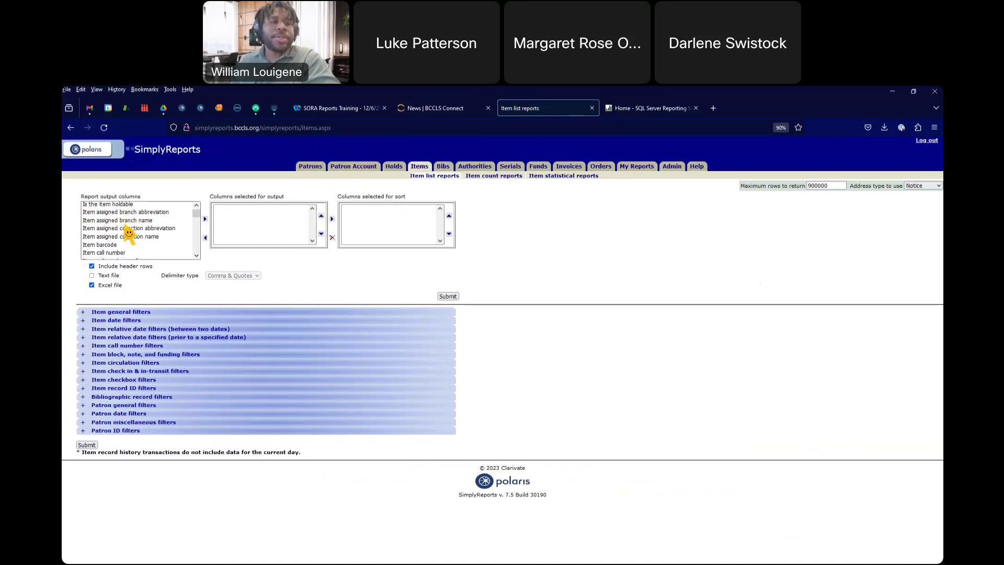
scroll(171, 222, "up", 2)
scroll(137, 218, "down", 3)
scroll(140, 231, "down", 4)
scroll(145, 225, "down", 2)
scroll(140, 222, "down", 5)
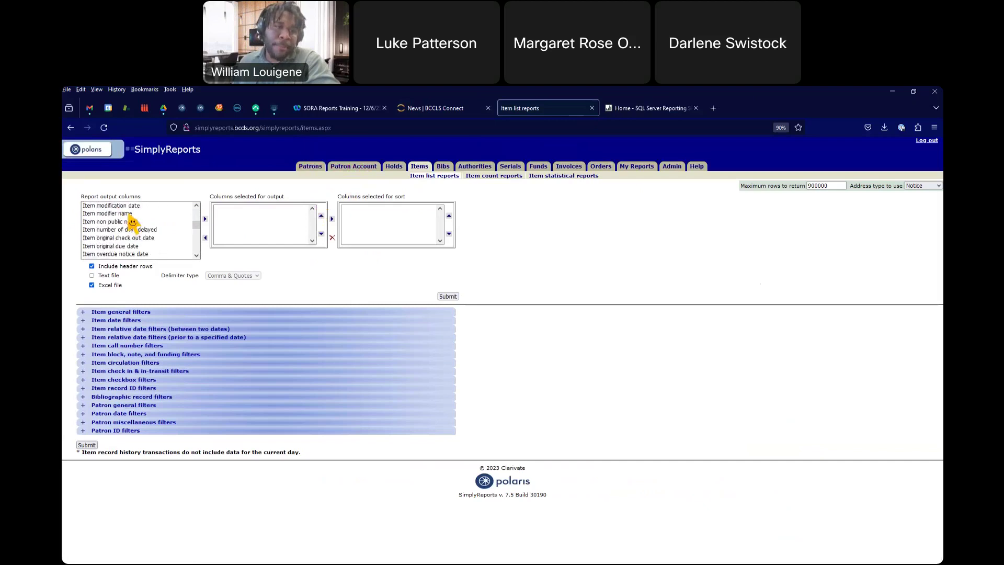
scroll(133, 220, "down", 5)
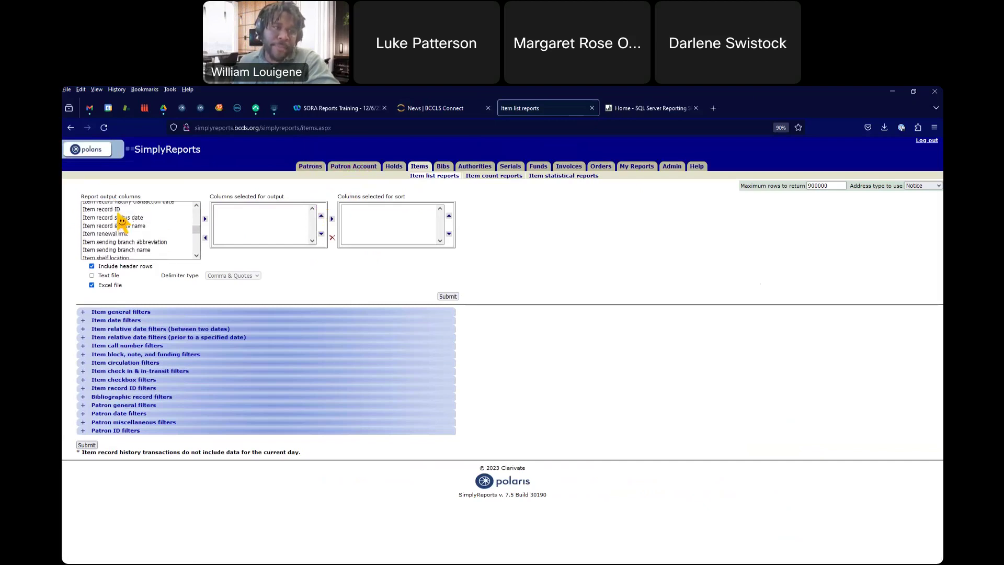
scroll(124, 219, "down", 2)
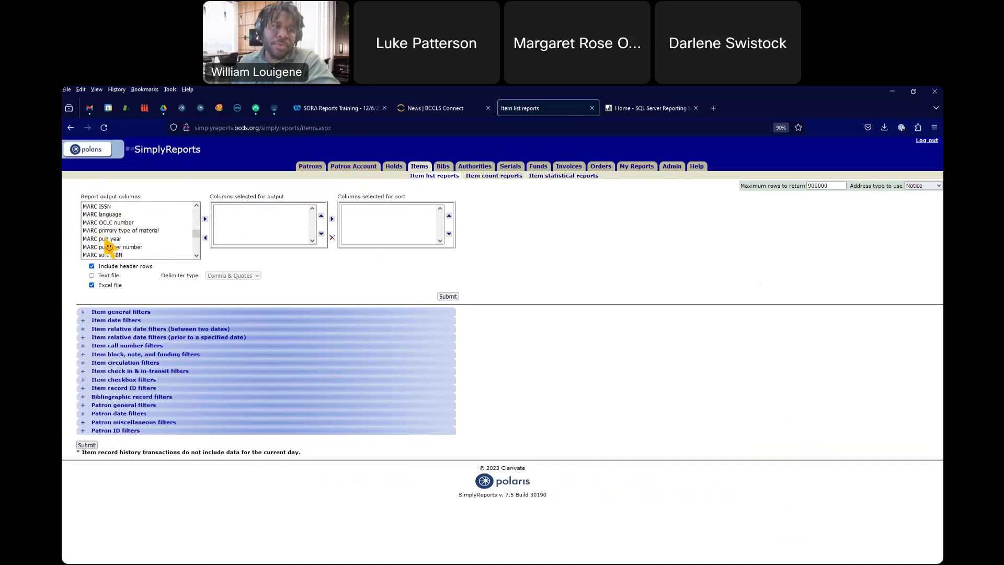
scroll(113, 238, "down", 6)
scroll(116, 234, "down", 2)
scroll(113, 238, "down", 6)
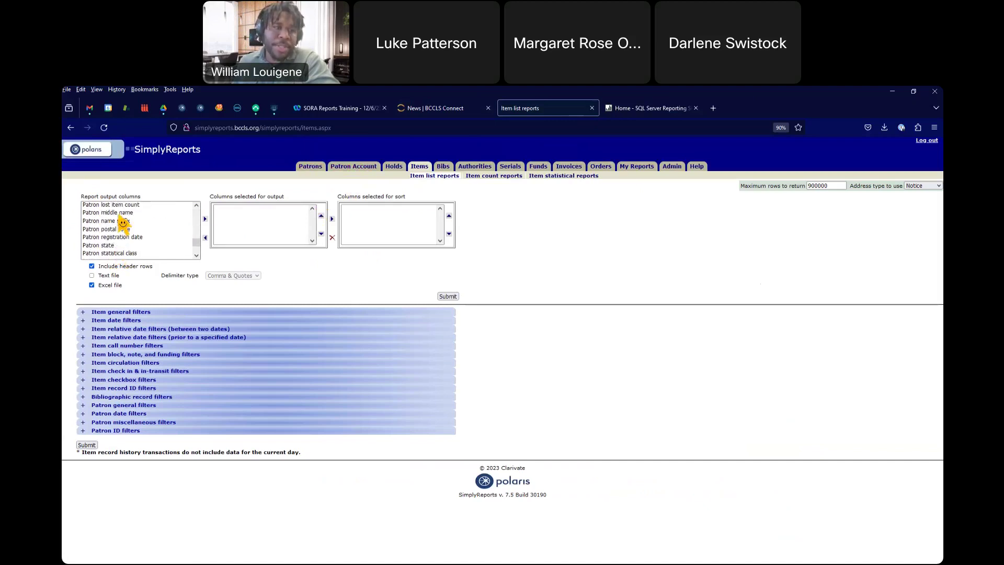
scroll(114, 234, "down", 5)
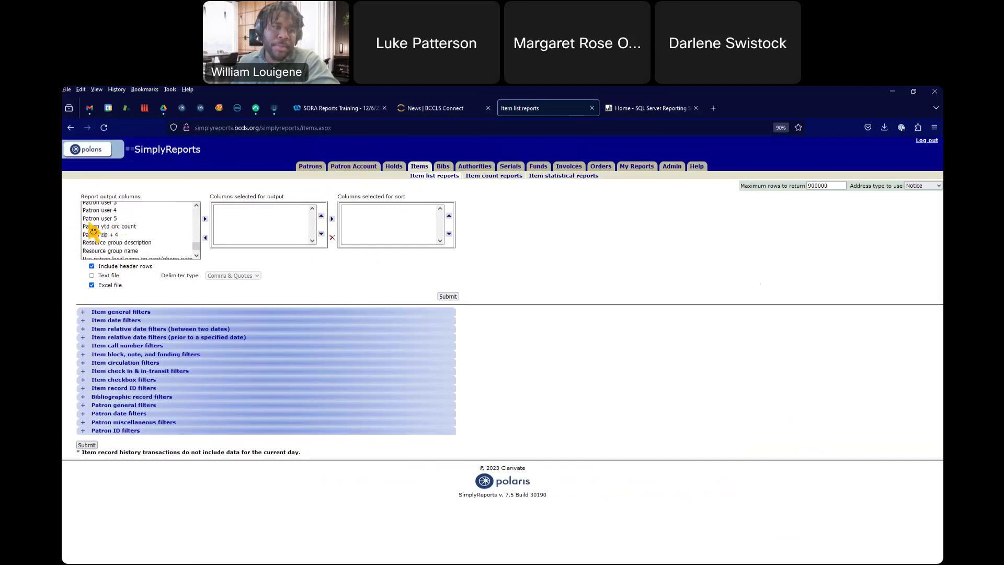
scroll(167, 238, "up", 5)
scroll(166, 243, "up", 10)
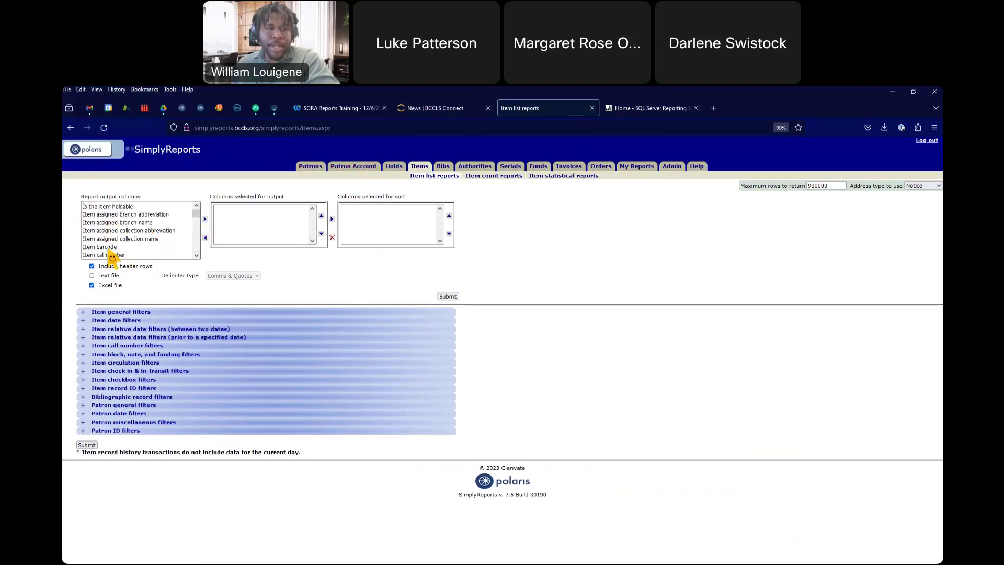
left_click(111, 247)
left_click(205, 219)
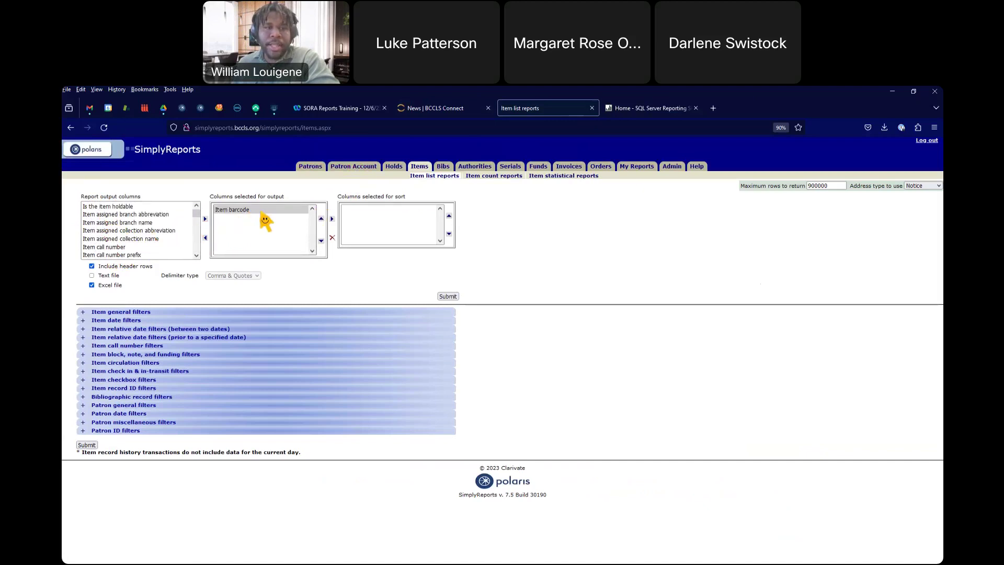
Step: Add Item barcode to the sort order, remove it from sort and output, then expand Item general filters
left_click(332, 218)
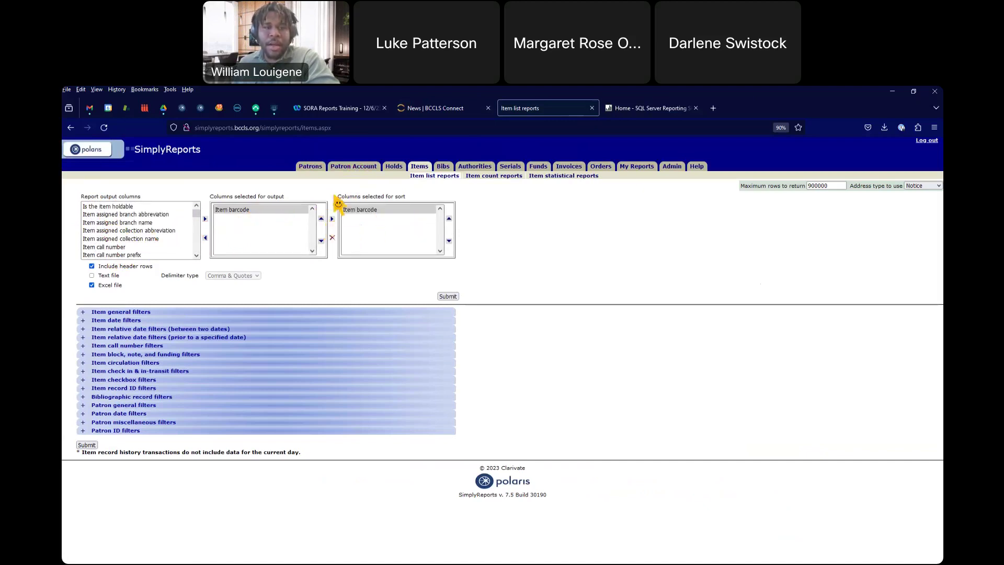
left_click(332, 238)
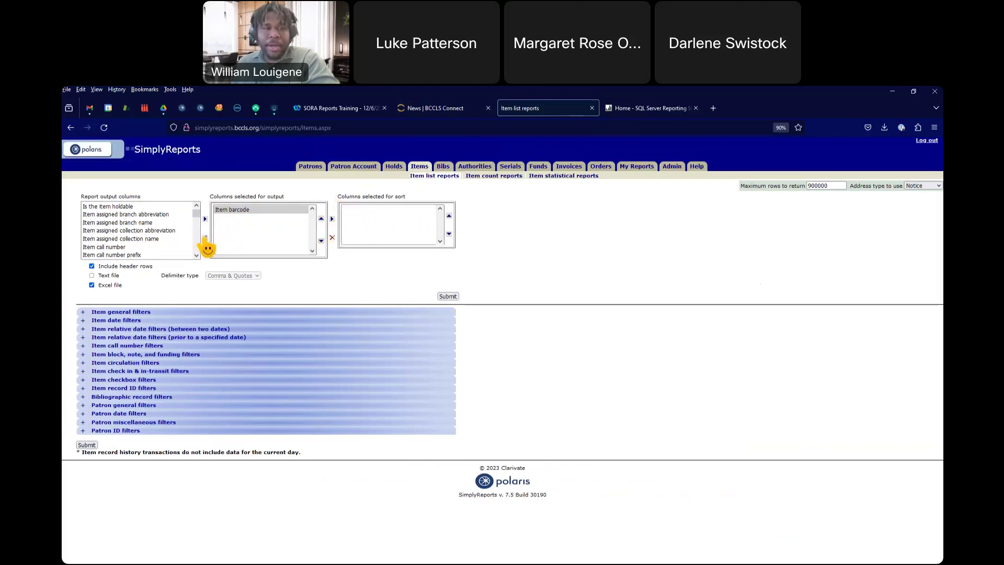
left_click(205, 238)
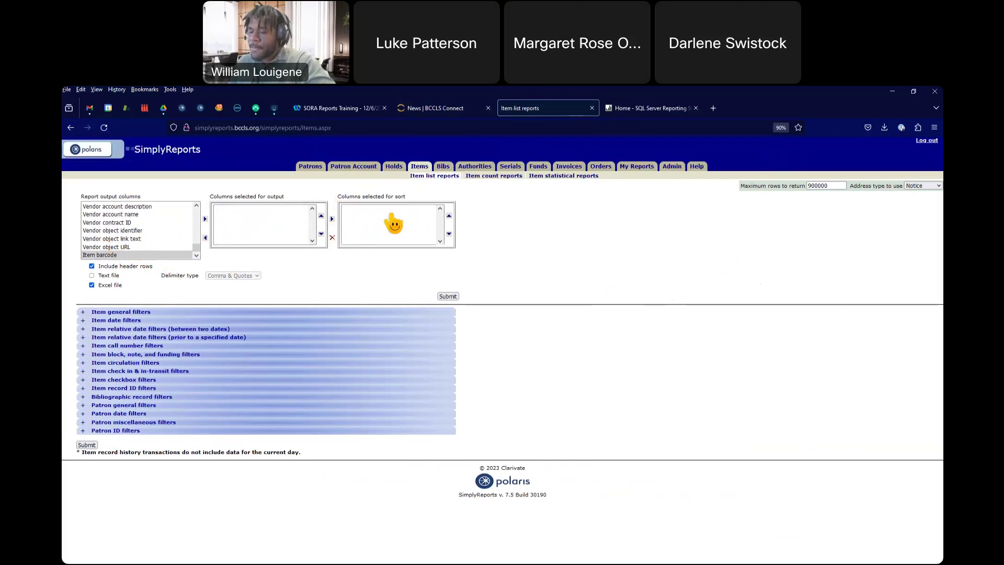
left_click(84, 312)
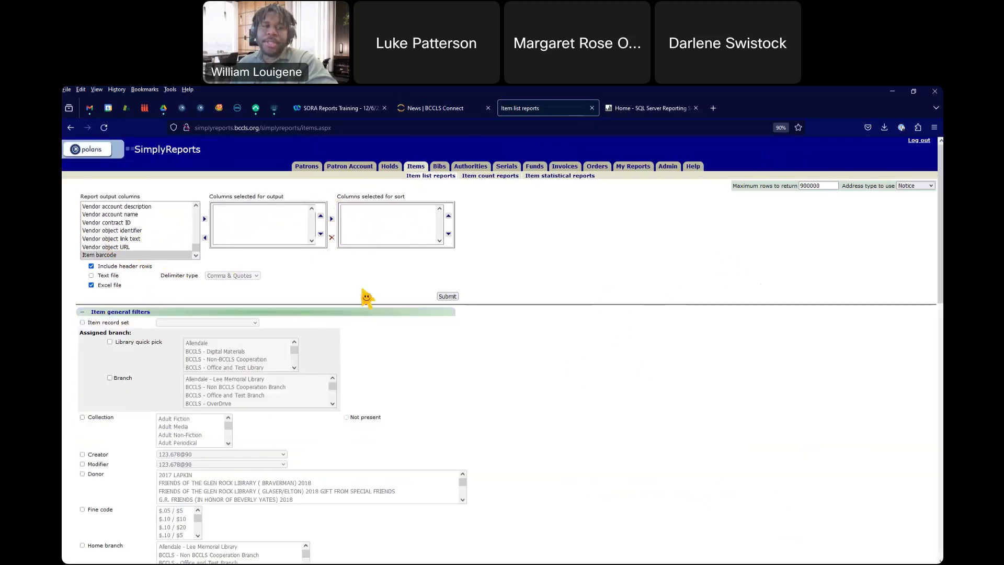
Step: Review the Item general filters (branch, collection, donor, fine code, material type), then collapse the section
scroll(398, 294, "down", 2)
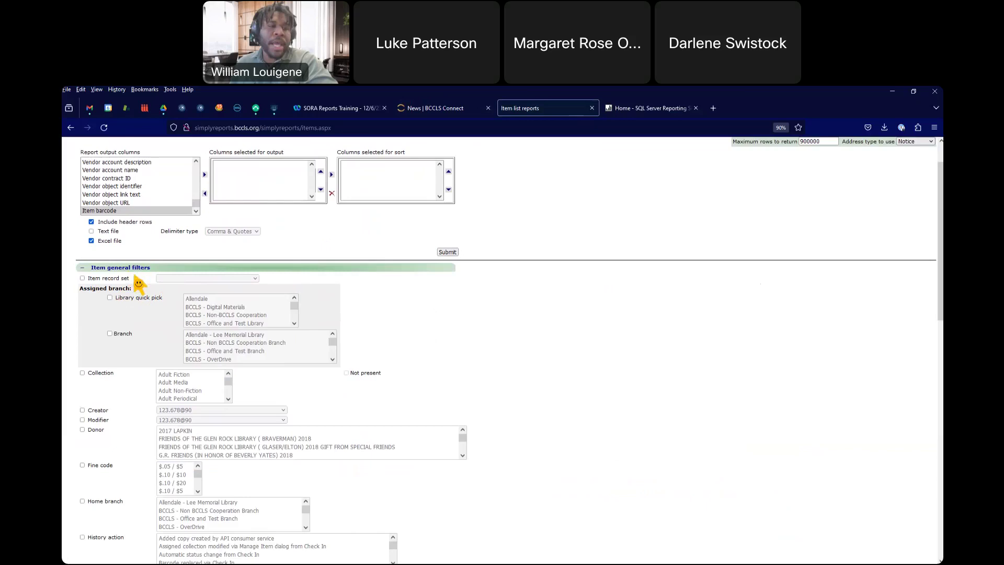
scroll(139, 284, "down", 1)
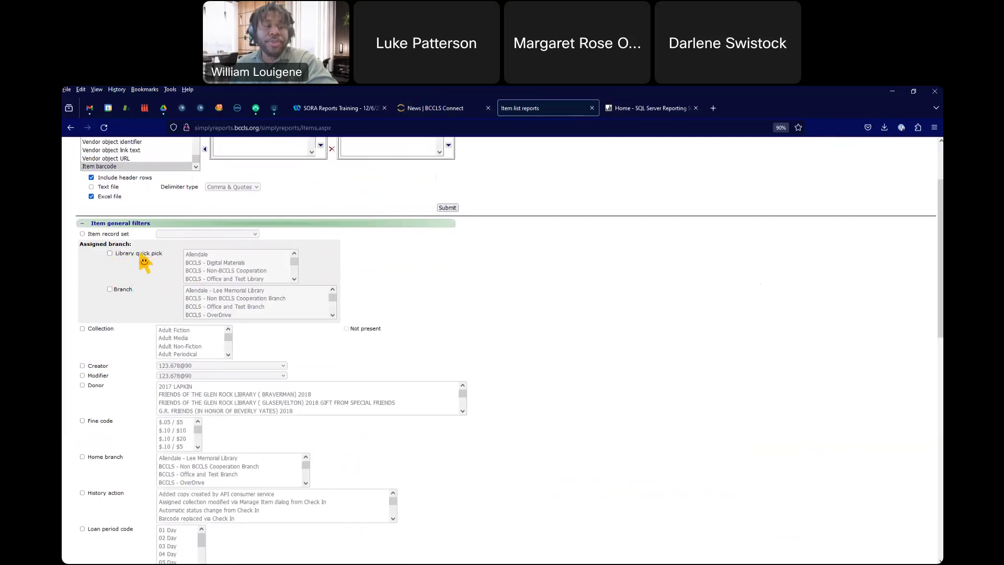
scroll(225, 272, "down", 3)
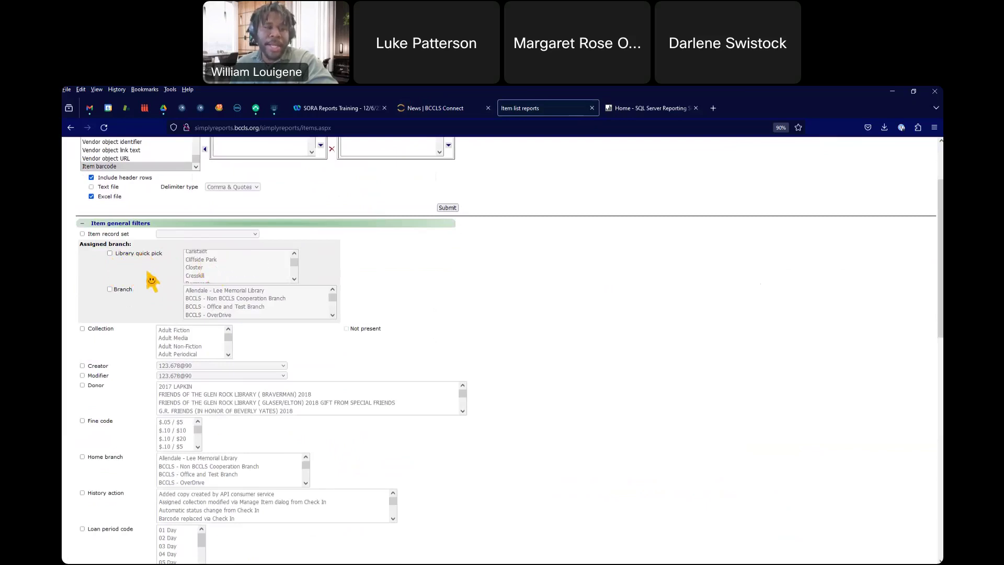
scroll(125, 270, "down", 1)
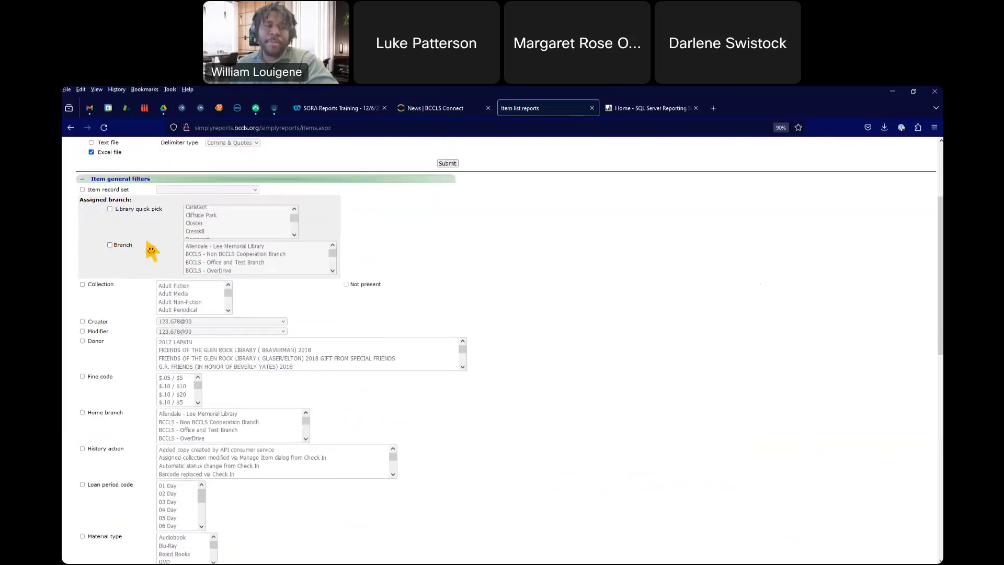
scroll(224, 262, "down", 2)
scroll(116, 286, "down", 1)
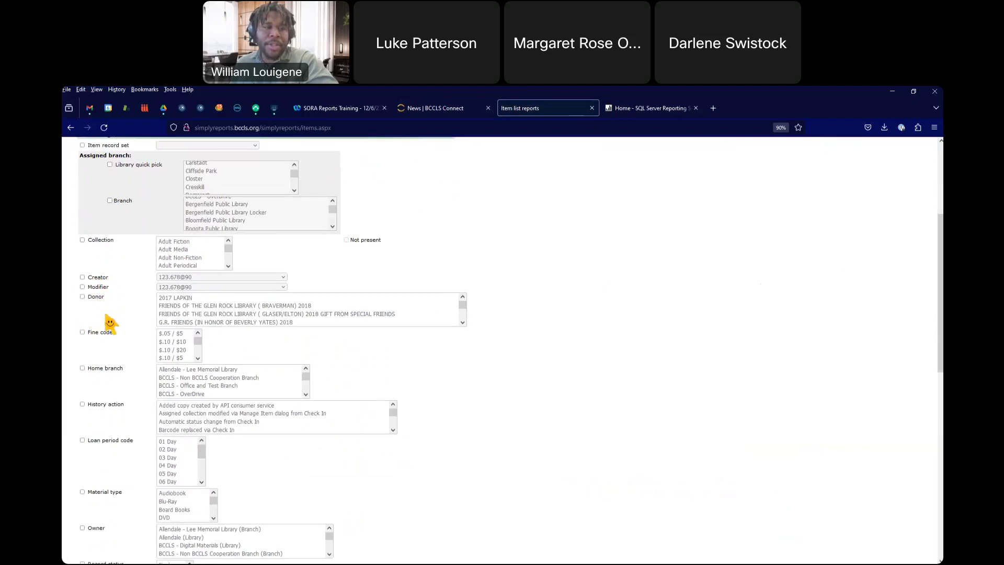
scroll(105, 318, "down", 1)
scroll(112, 309, "down", 1)
scroll(119, 291, "down", 1)
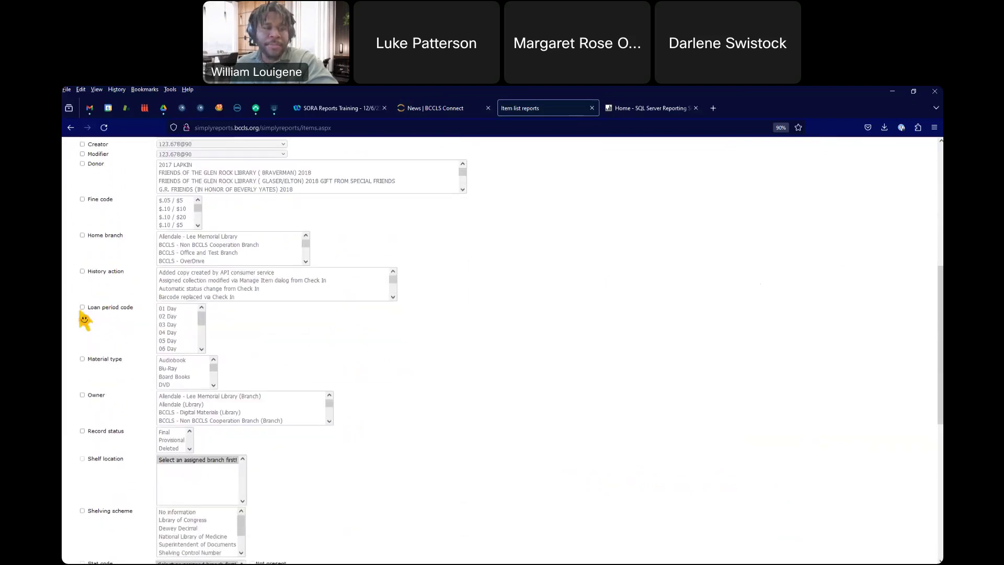
scroll(102, 343, "down", 1)
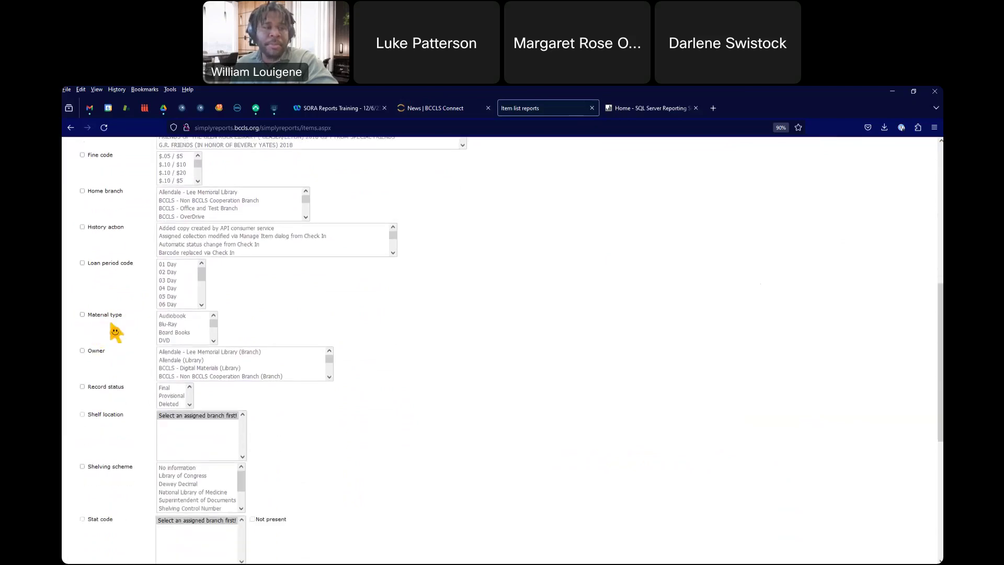
scroll(98, 353, "down", 1)
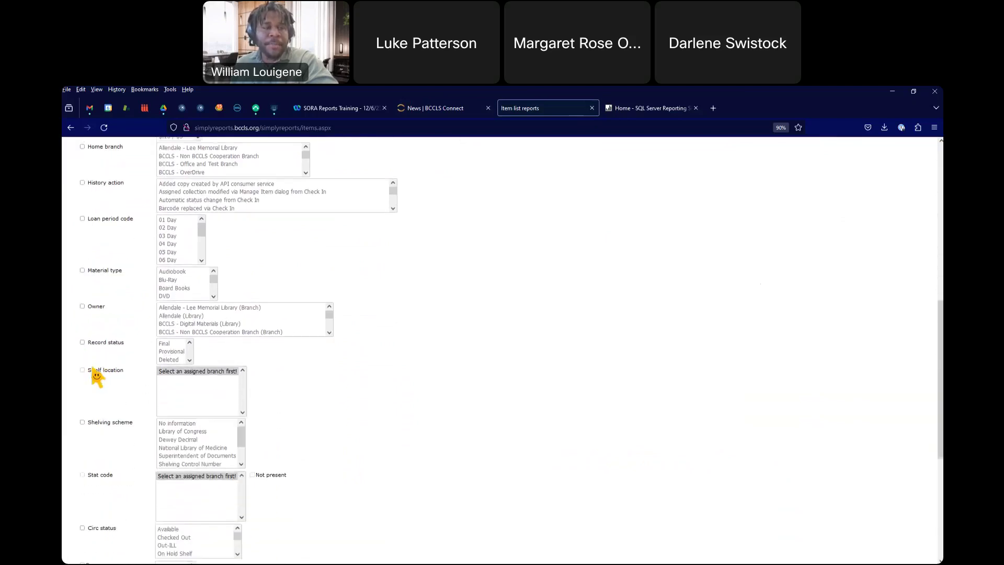
scroll(102, 368, "down", 2)
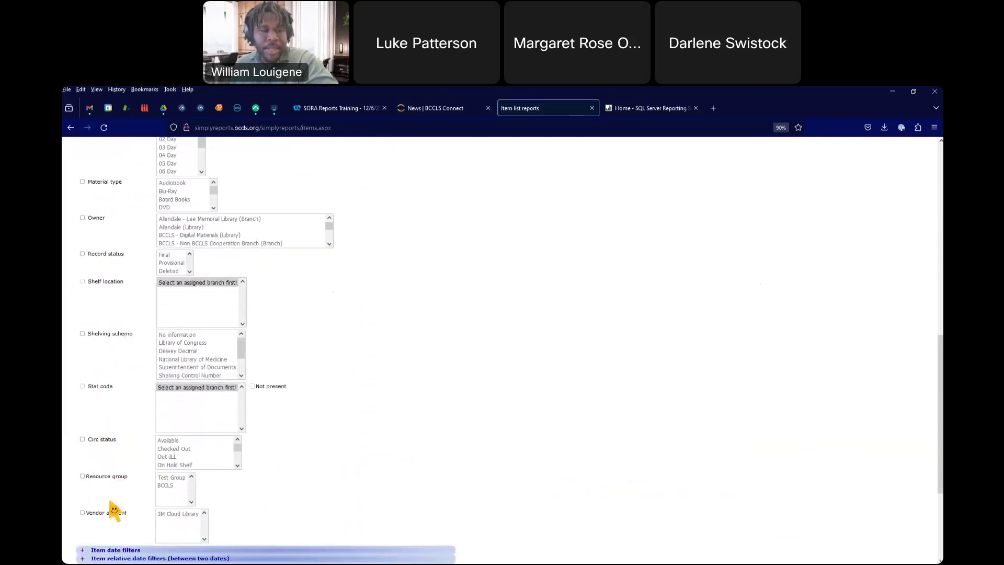
scroll(107, 515, "down", 1)
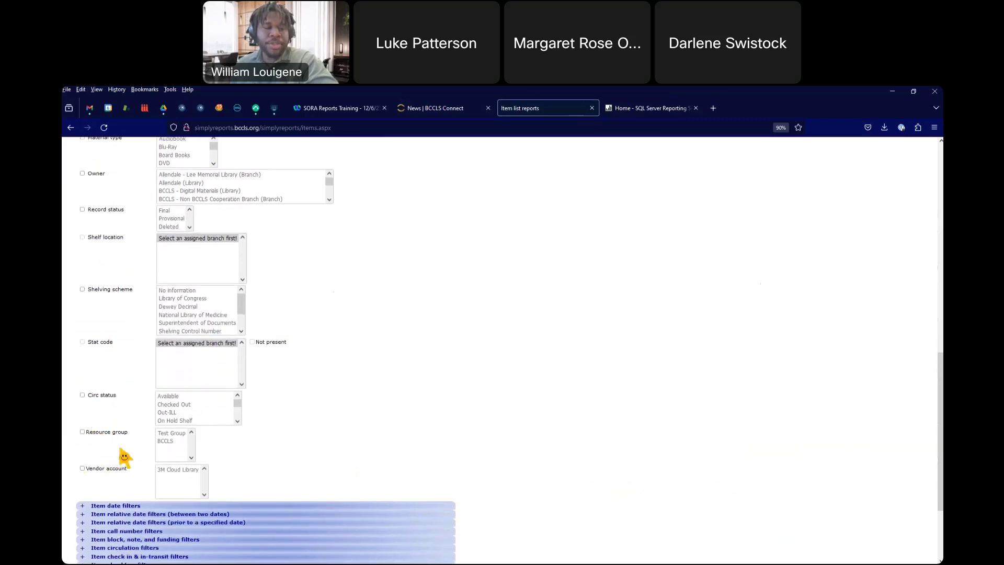
scroll(157, 413, "up", 5)
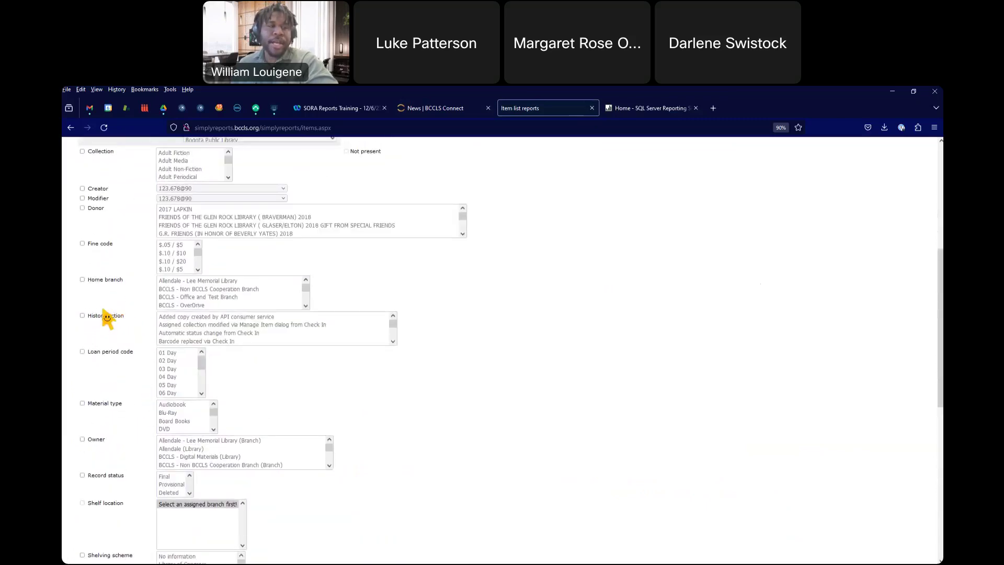
scroll(118, 313, "up", 2)
scroll(133, 301, "up", 3)
scroll(126, 288, "down", 4)
scroll(121, 277, "up", 5)
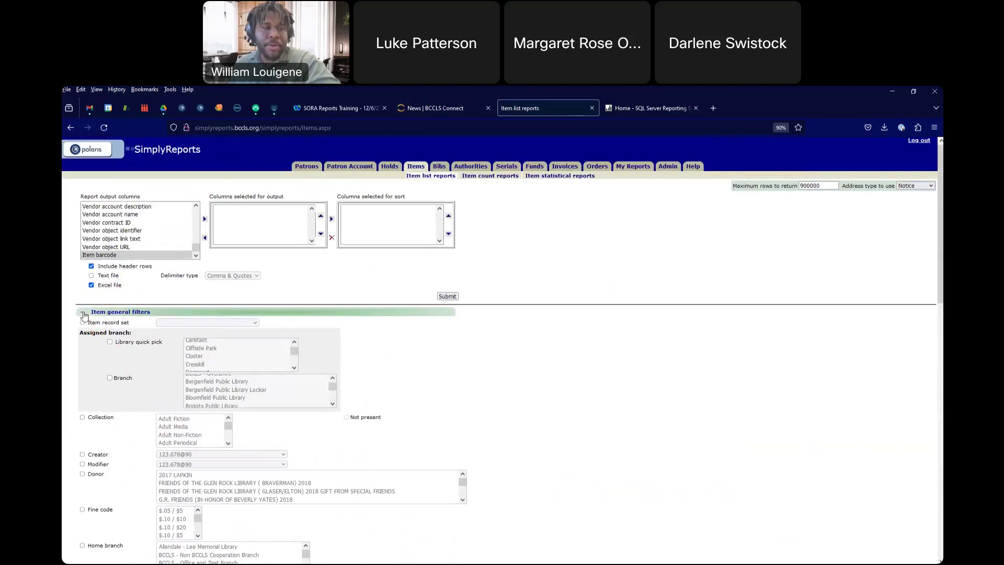
left_click(83, 312)
left_click(83, 320)
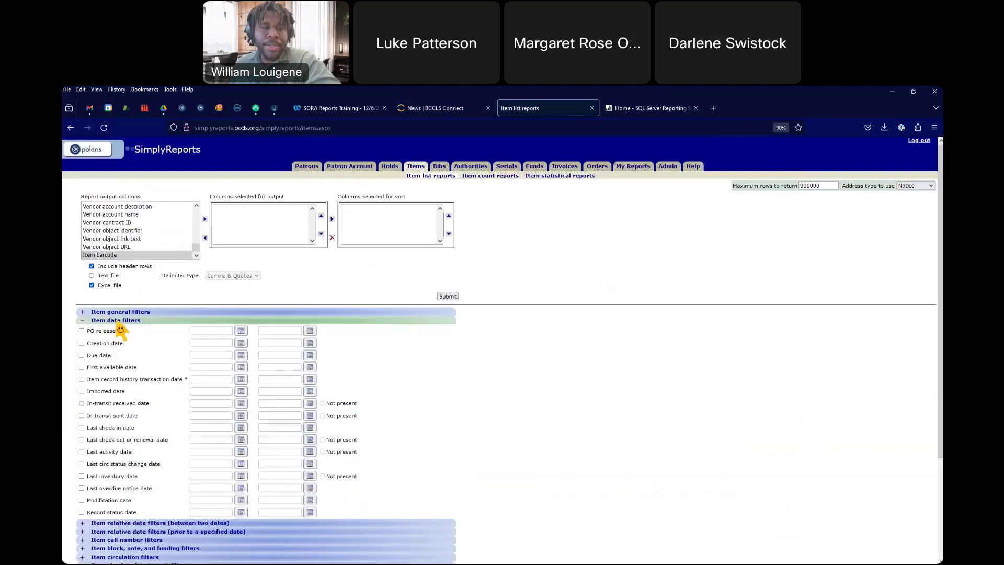
scroll(156, 376, "down", 3)
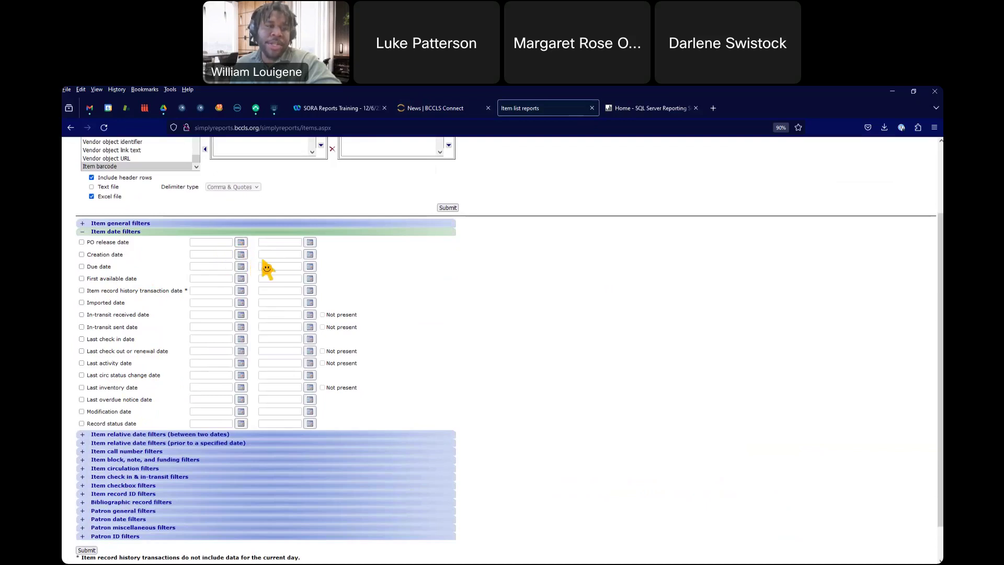
scroll(224, 286, "up", 3)
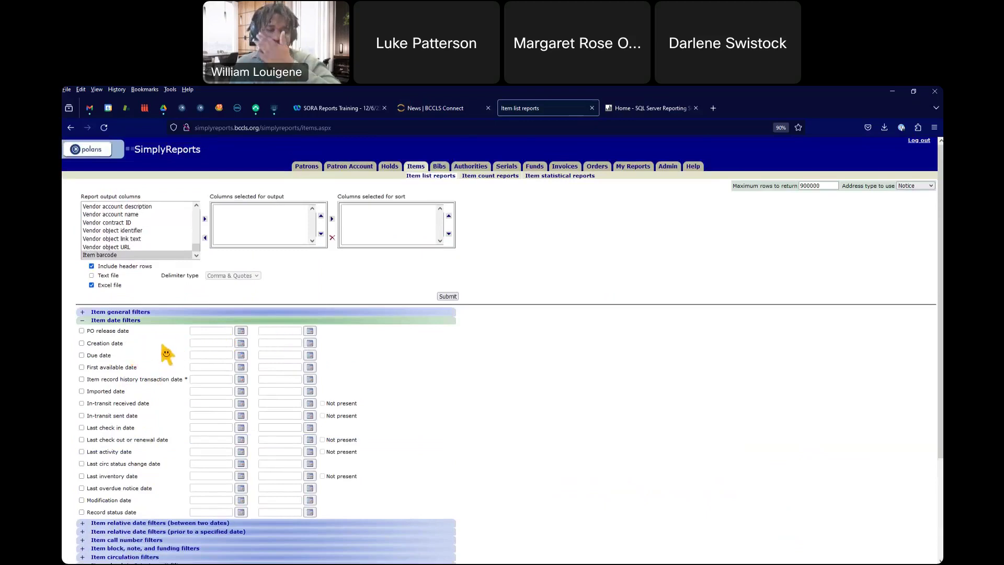
left_click(83, 321)
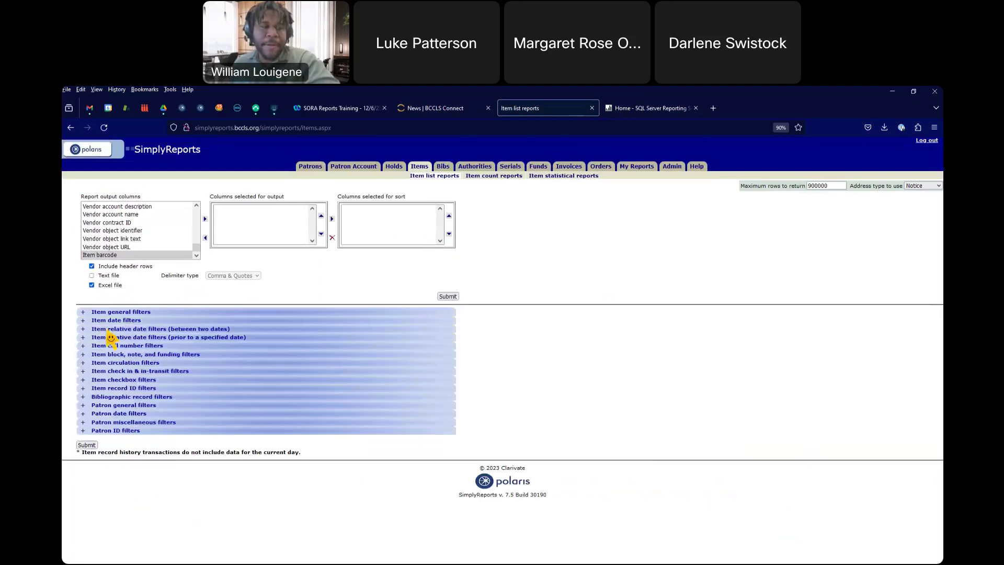
Step: Expand the between-two-dates relative filters, tick Creation date between with Days, then untick it
left_click(82, 329)
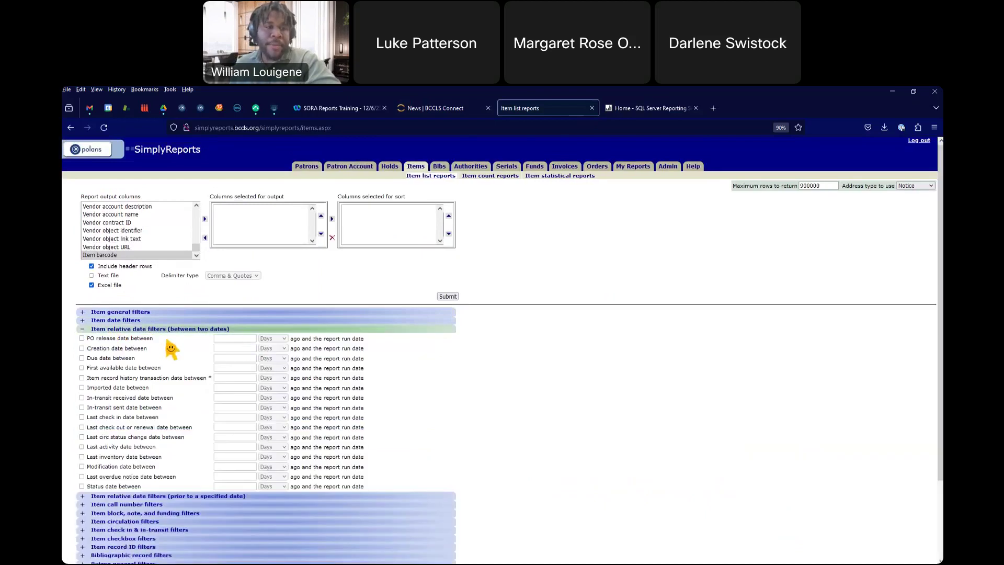
scroll(157, 341, "down", 2)
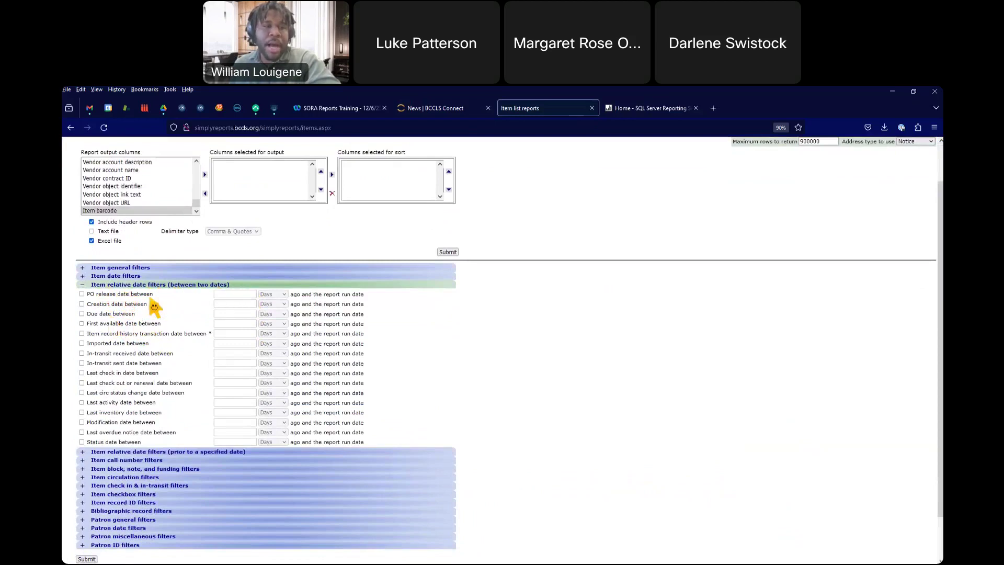
scroll(149, 325, "down", 2)
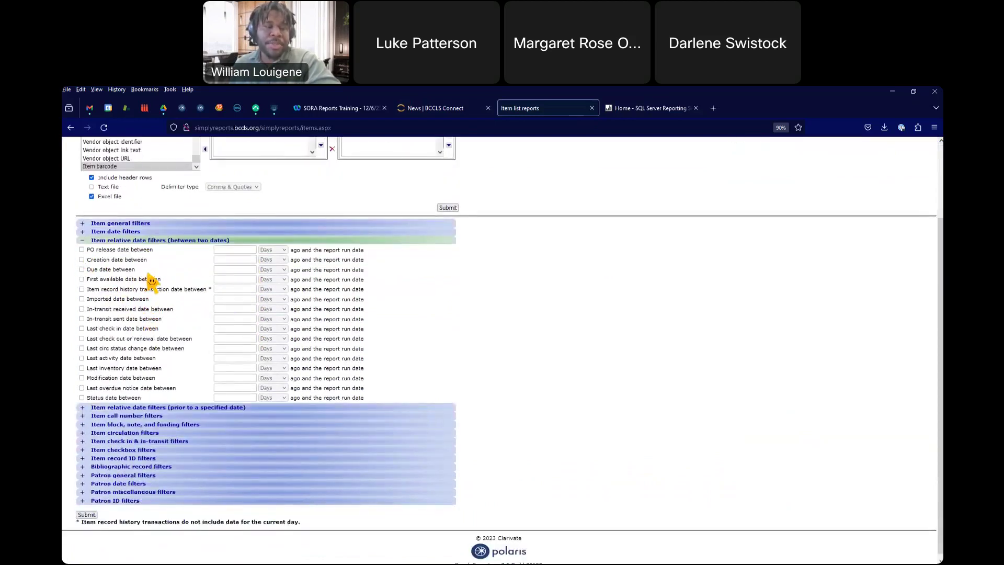
scroll(149, 285, "up", 2)
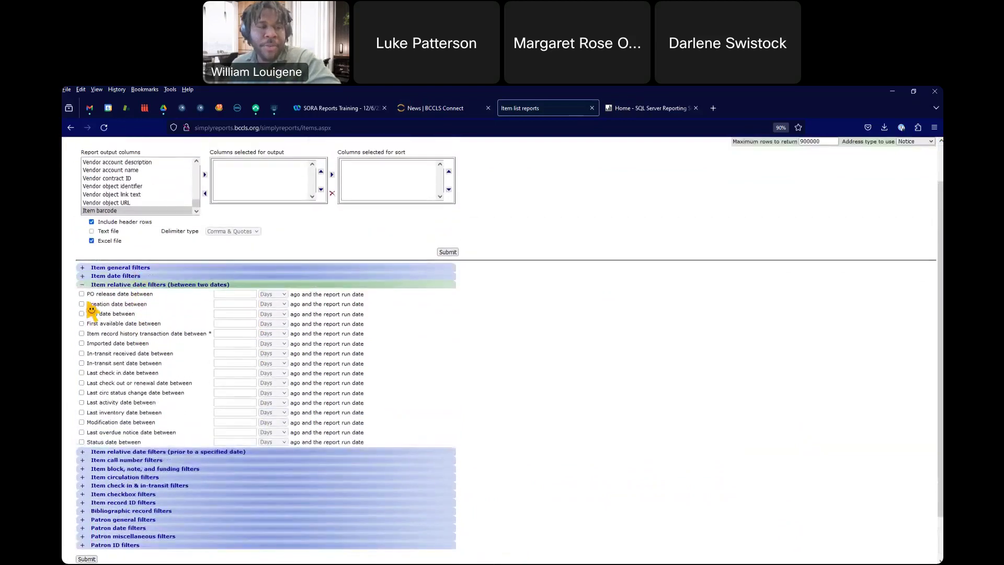
left_click(82, 304)
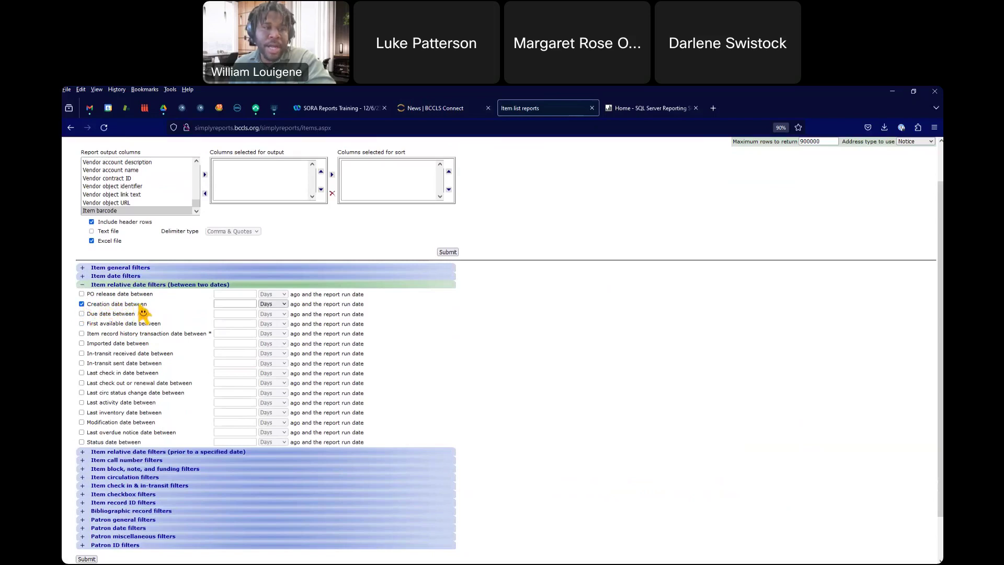
left_click(269, 305)
left_click(244, 306)
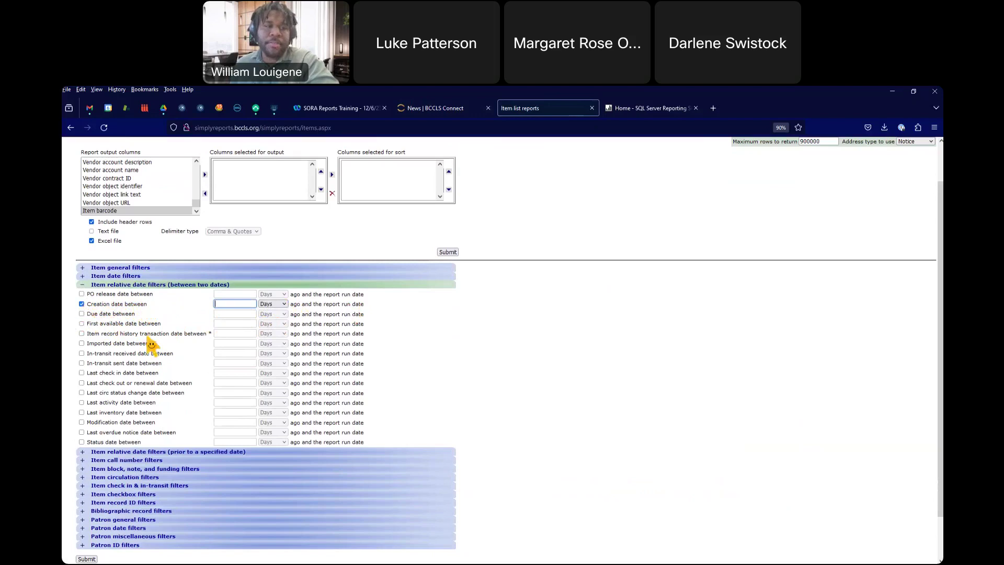
left_click(81, 305)
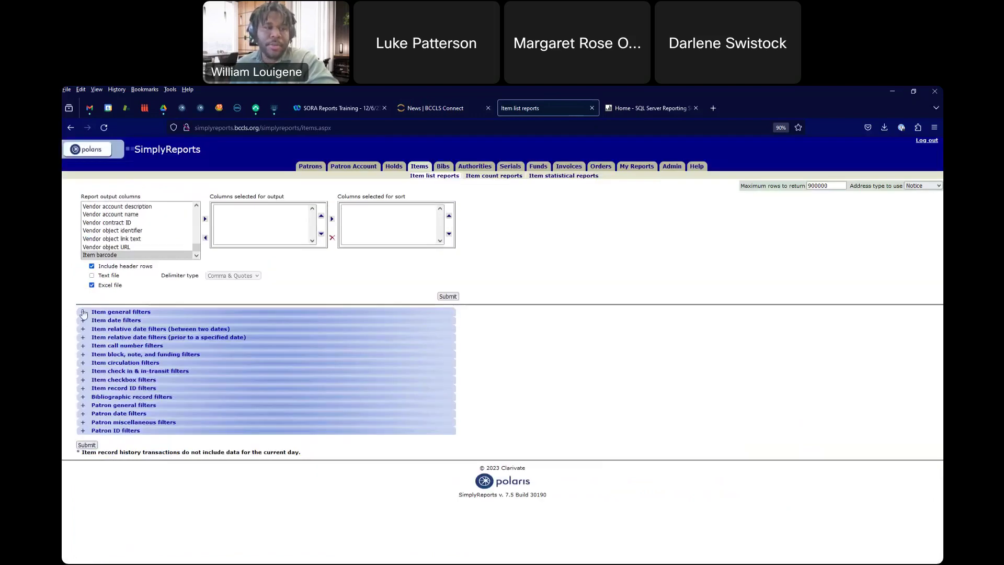
Step: Expand the prior-to-date filters, set Due date more than 6 Months, then untick that filter
left_click(82, 337)
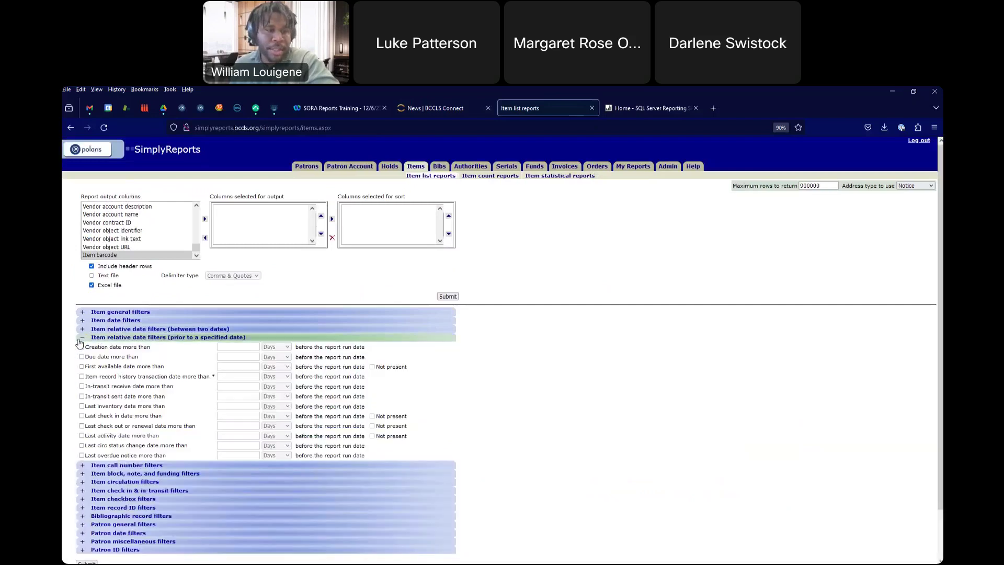
scroll(209, 361, "down", 3)
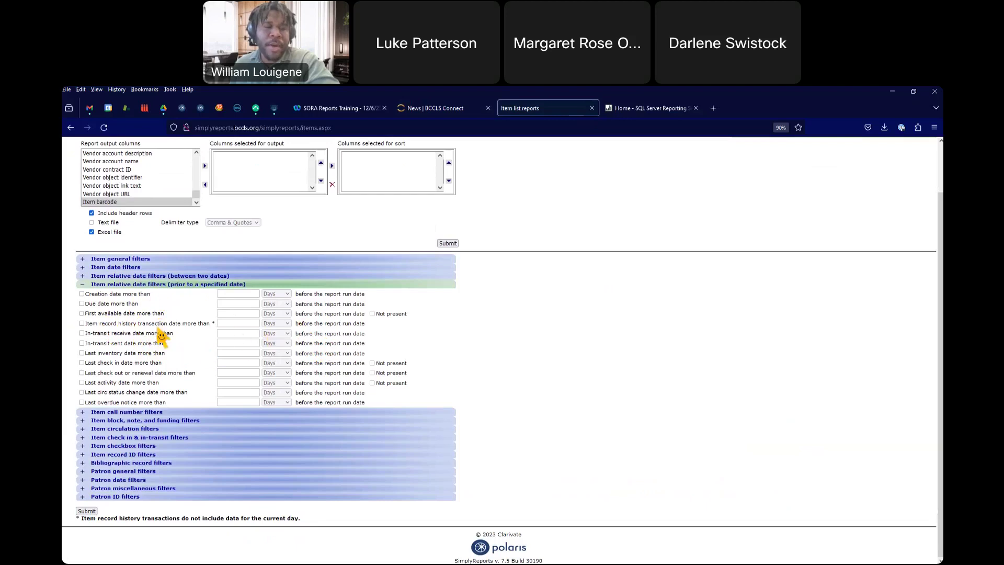
left_click(81, 304)
left_click(286, 306)
left_click(275, 325)
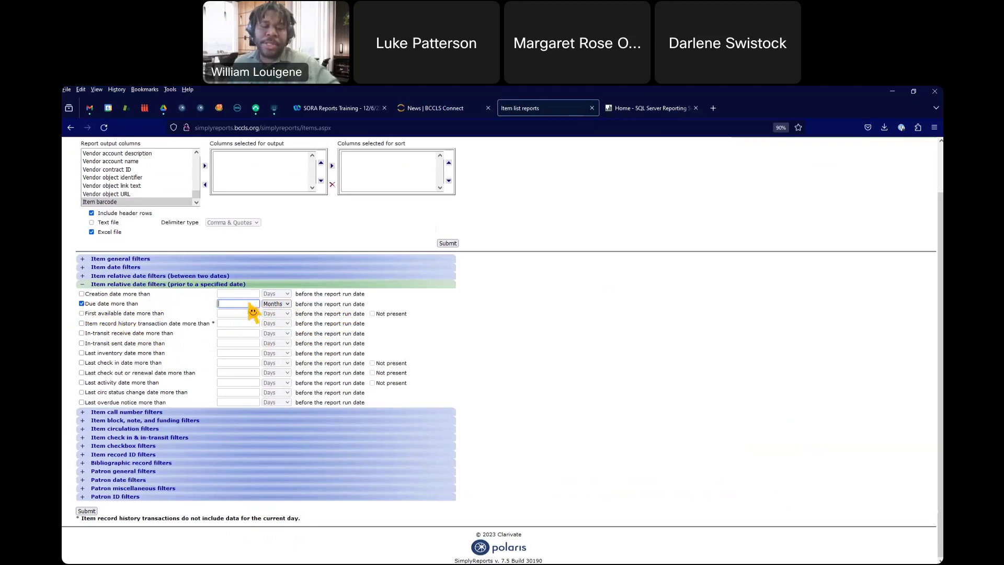
type("6")
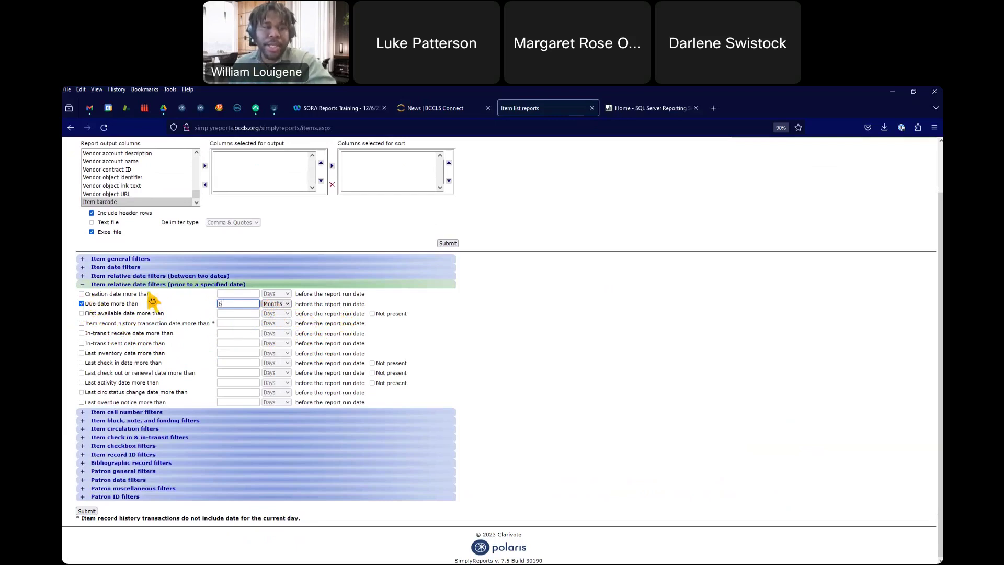
left_click(82, 303)
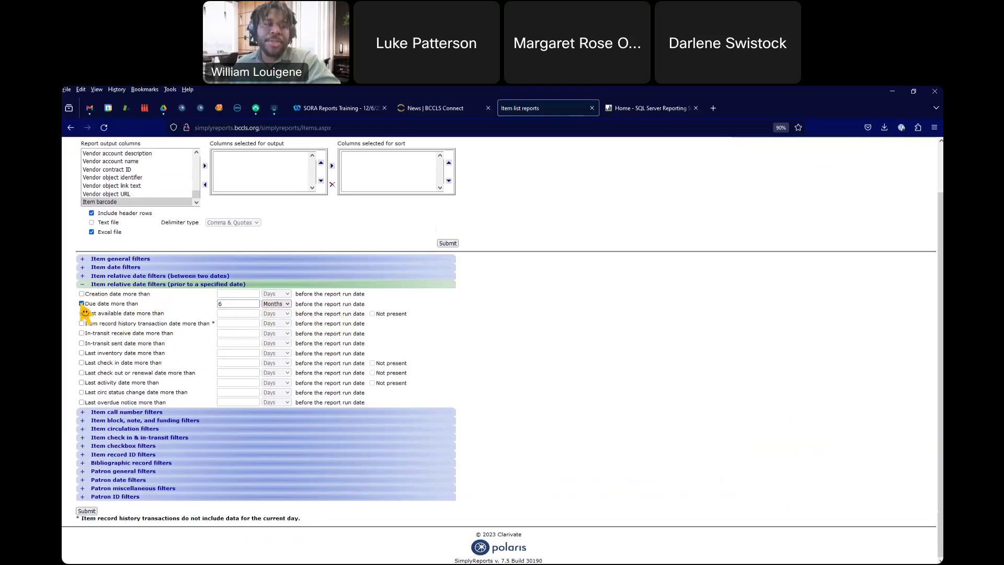
left_click(81, 303)
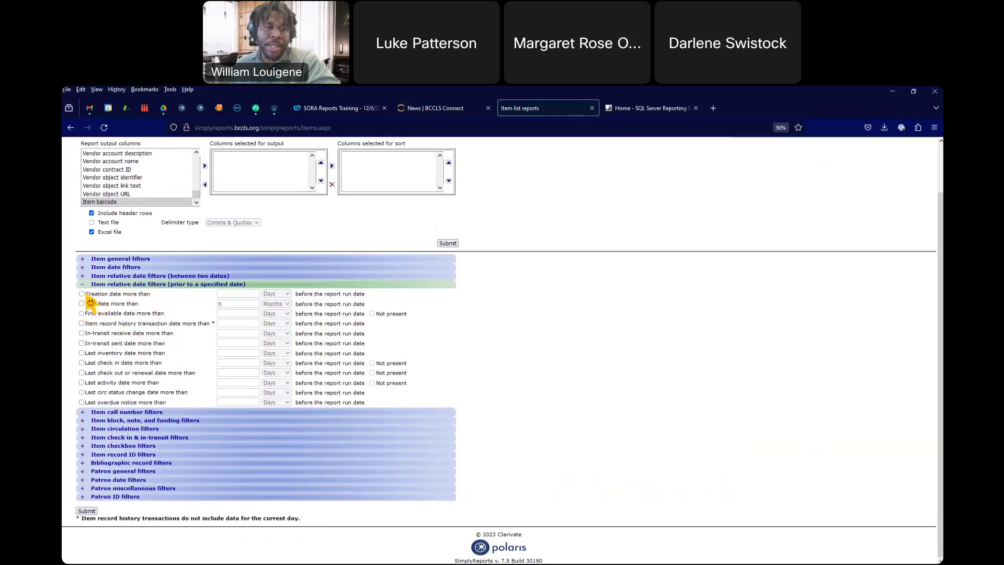
Step: Collapse the prior-to-date section and expand the Item call number filters
scroll(94, 289, "up", 2)
scroll(93, 290, "down", 2)
left_click(84, 285)
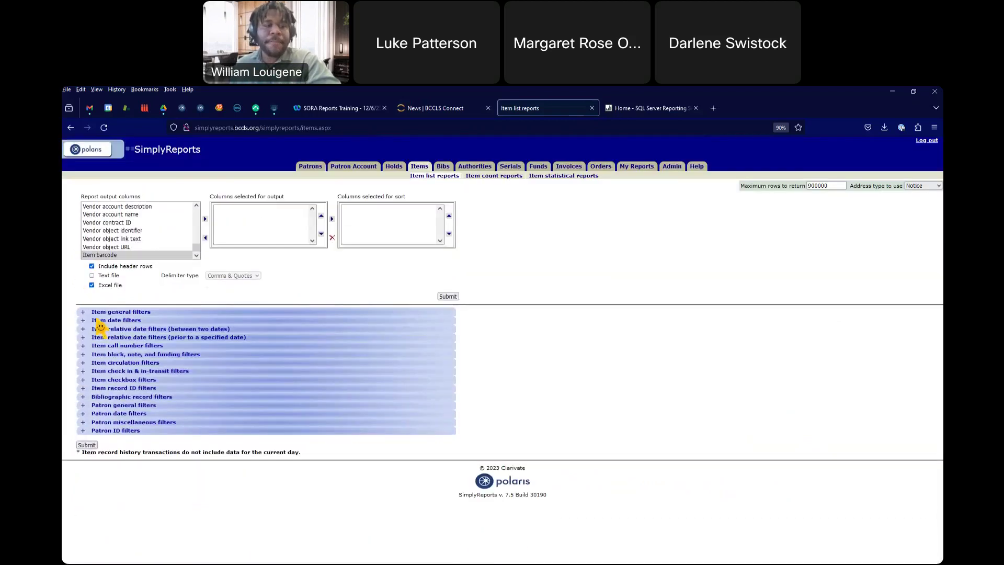
left_click(83, 347)
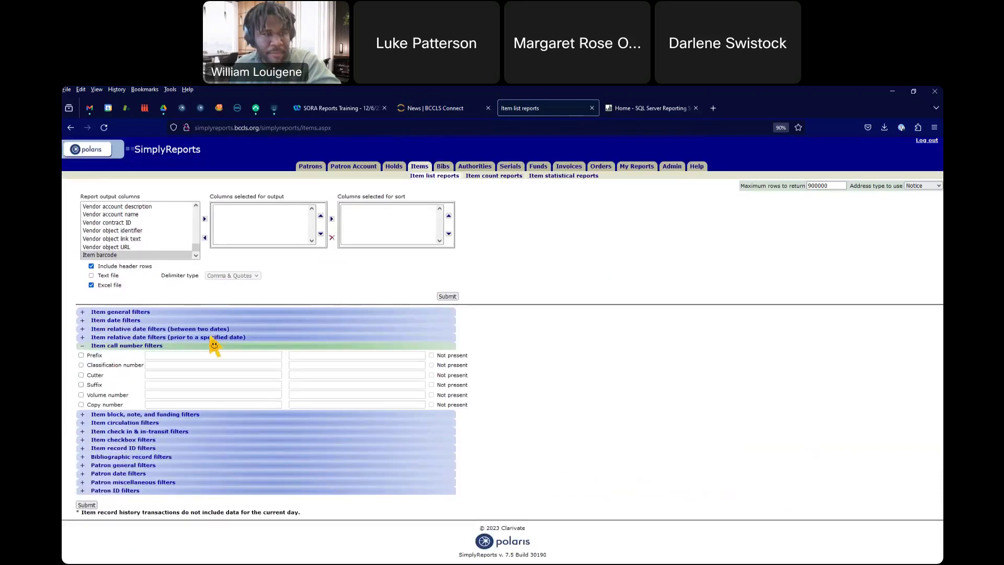
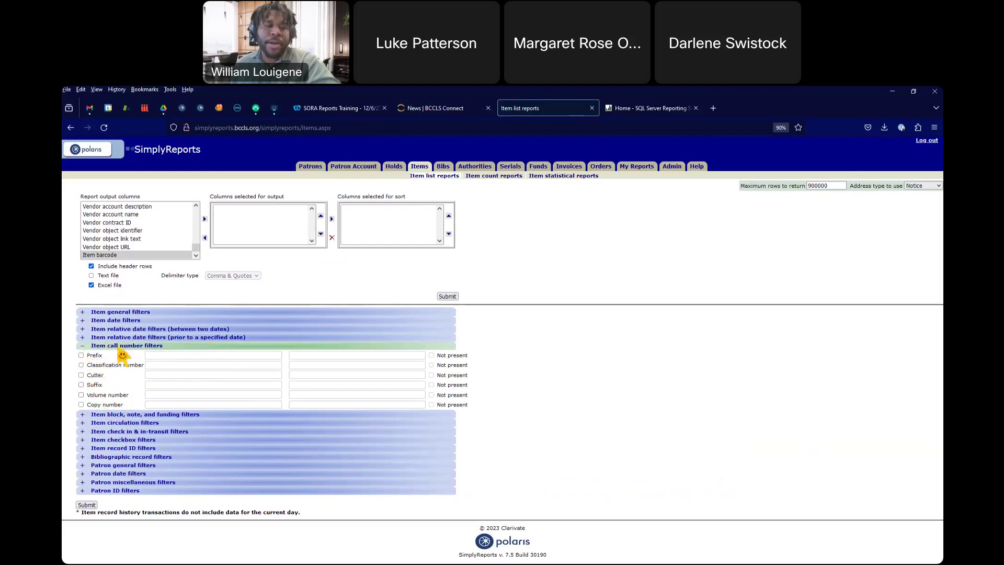
Step: Collapse the call number filters, review and close the block, note, and funding filters, then open circulation filters
left_click(82, 346)
left_click(83, 355)
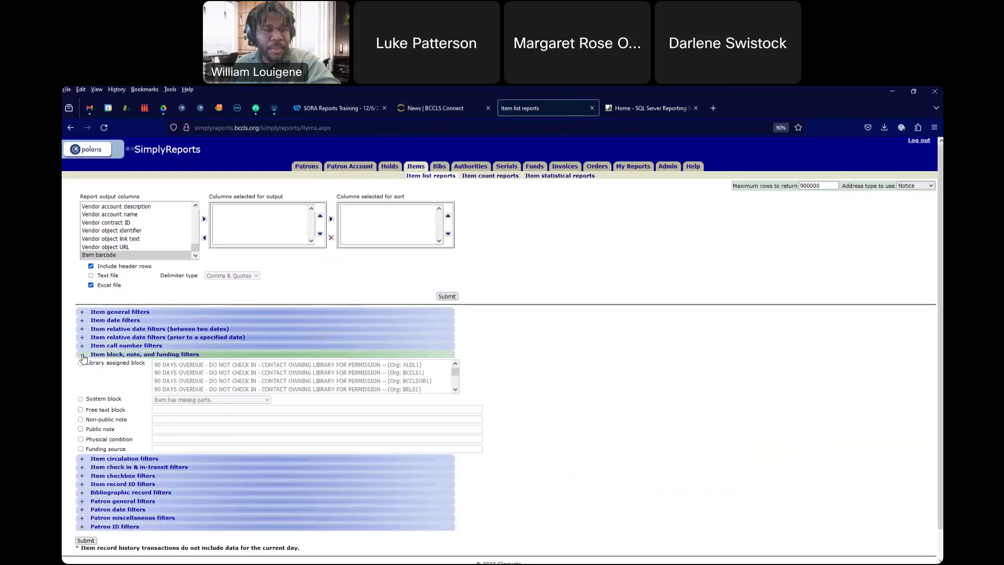
scroll(180, 358, "down", 2)
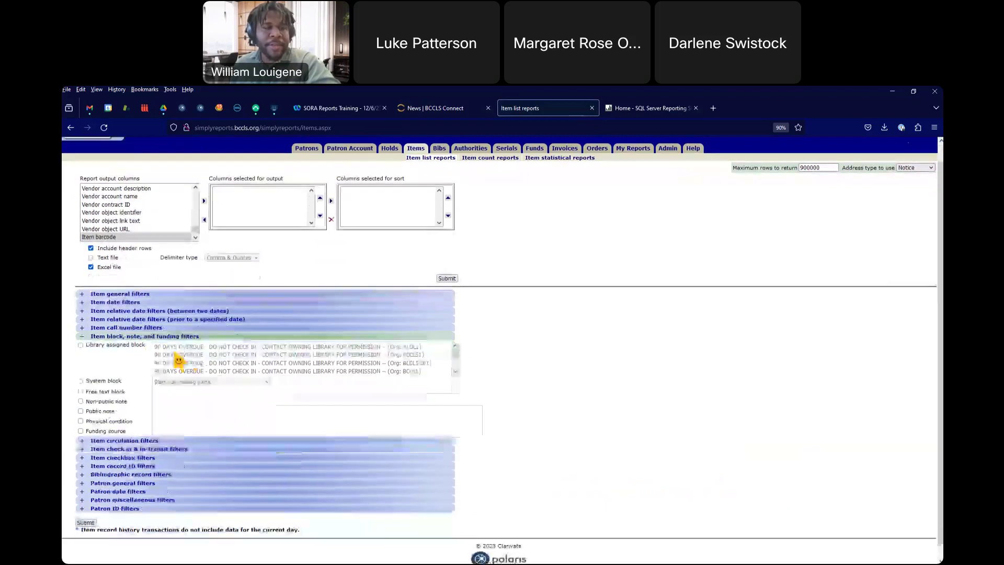
scroll(189, 341, "up", 2)
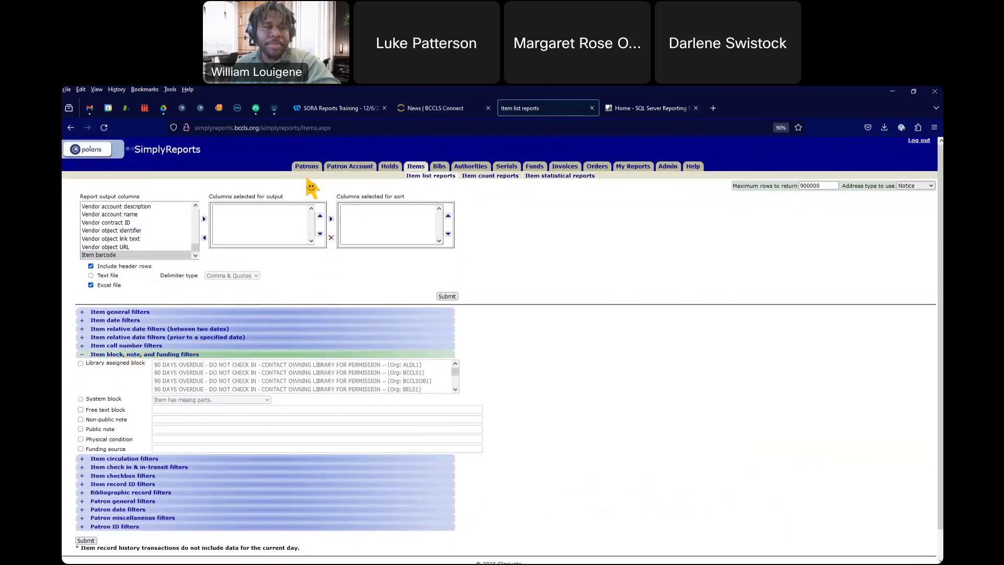
scroll(88, 305, "down", 2)
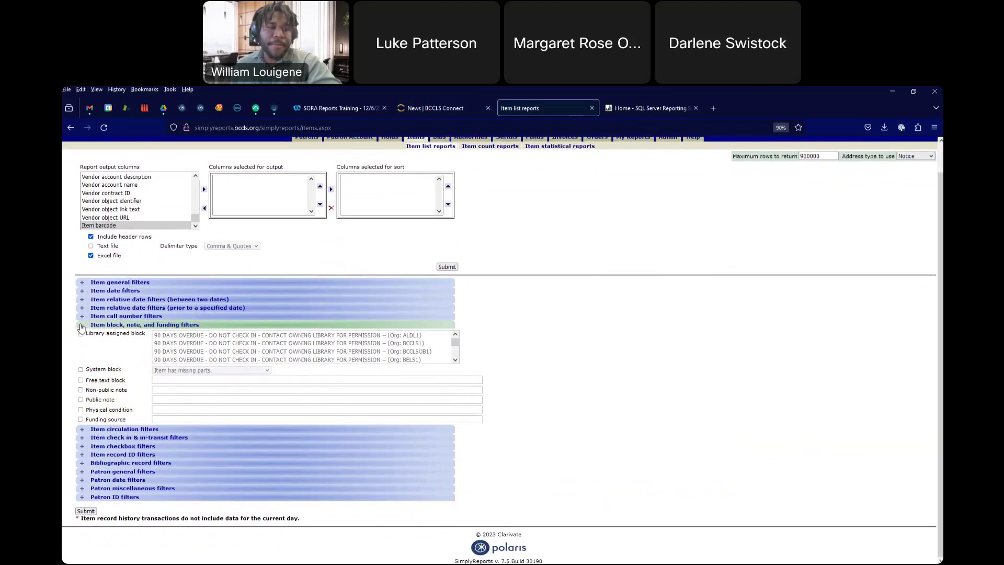
left_click(81, 327)
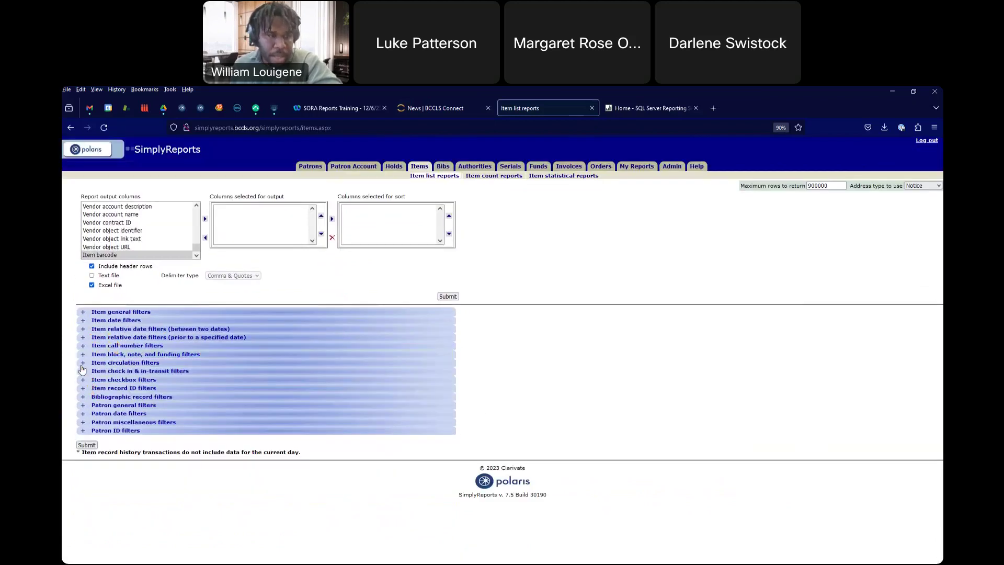
left_click(83, 363)
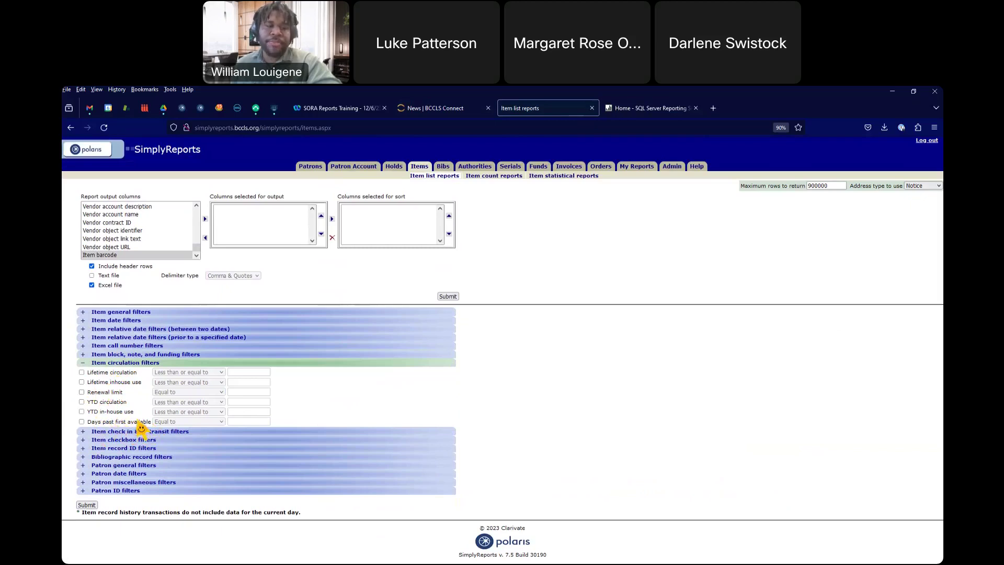
Step: Close circulation filters and look through the Item check in & in-transit filter lists before collapsing them
left_click(84, 365)
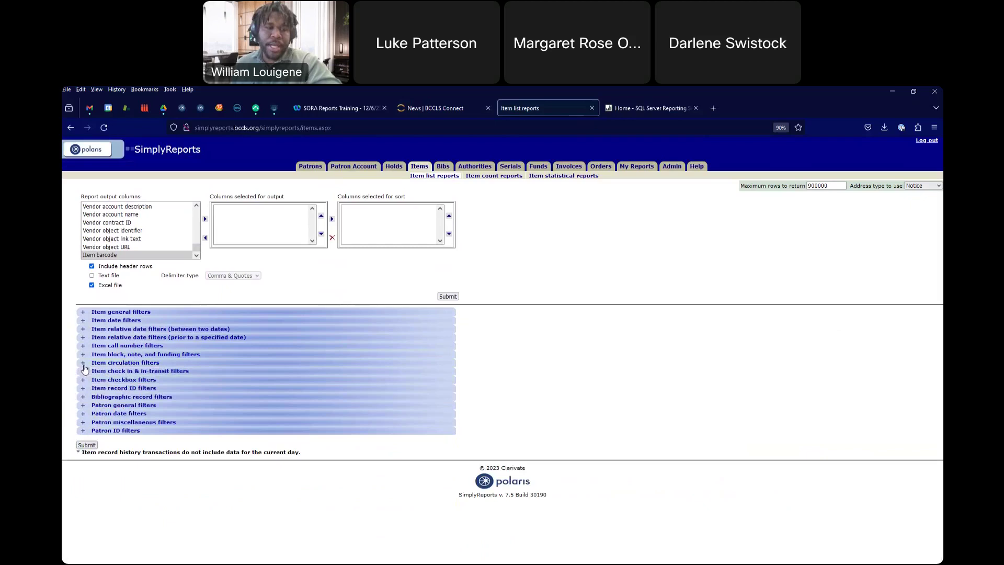
left_click(82, 372)
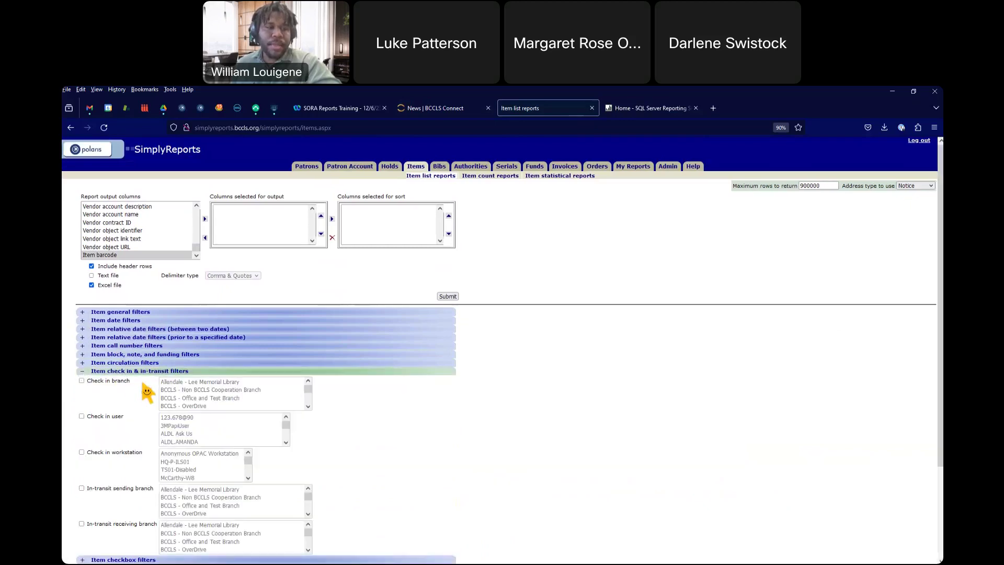
scroll(155, 400, "down", 1)
scroll(156, 400, "down", 2)
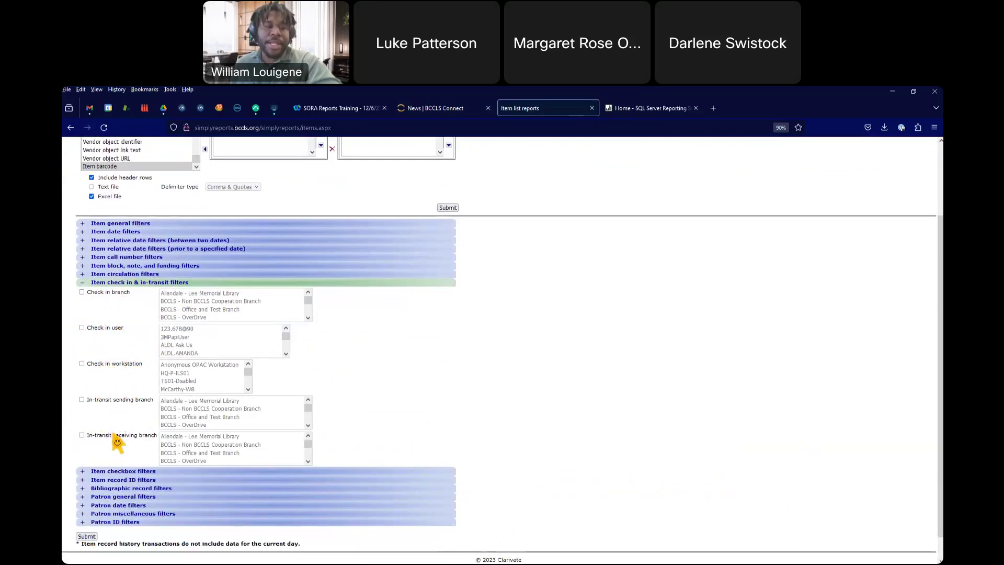
left_click(82, 283)
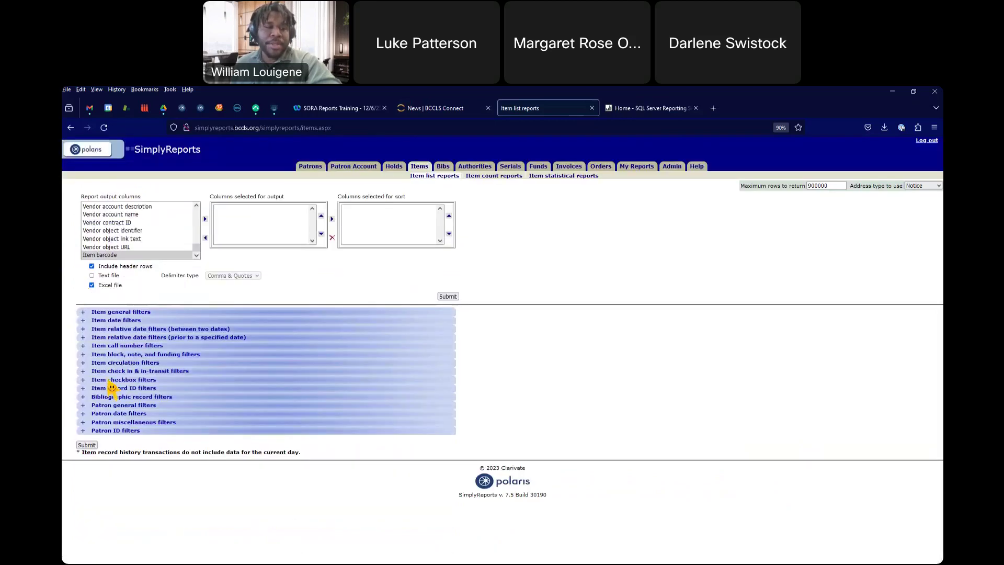
Step: Expand the Item checkbox filters and scroll through the full list of checkboxes
left_click(82, 380)
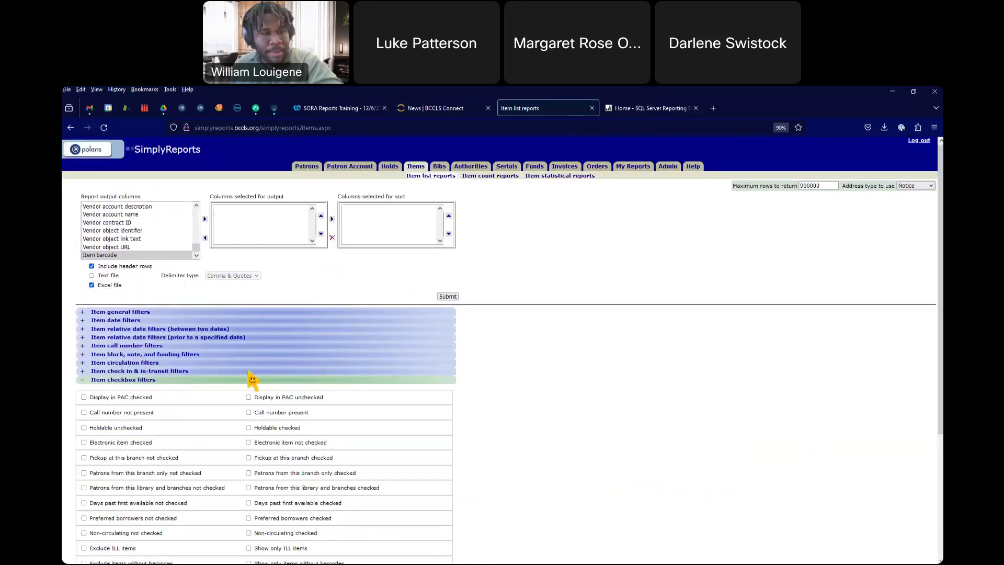
scroll(252, 380, "down", 3)
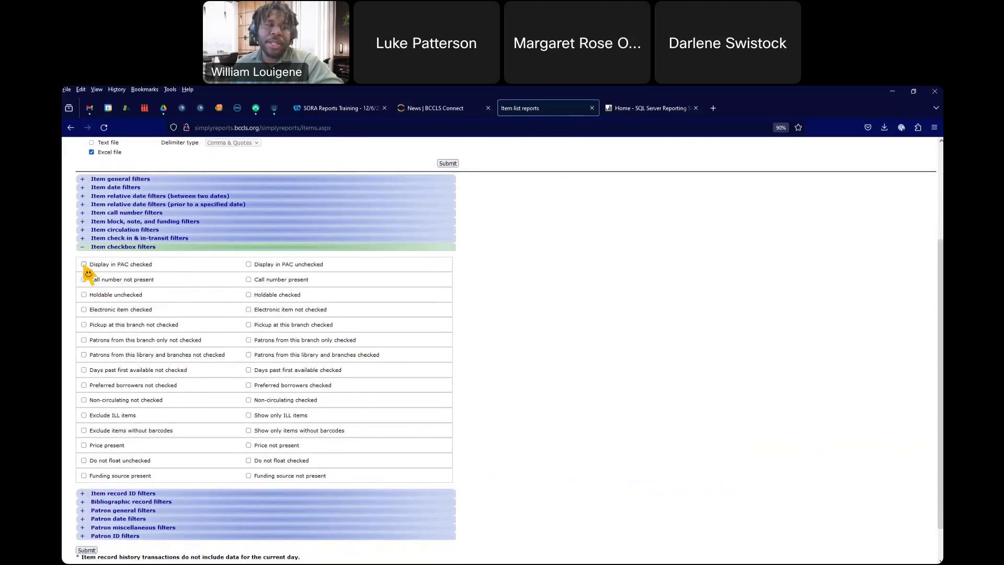
scroll(172, 269, "up", 3)
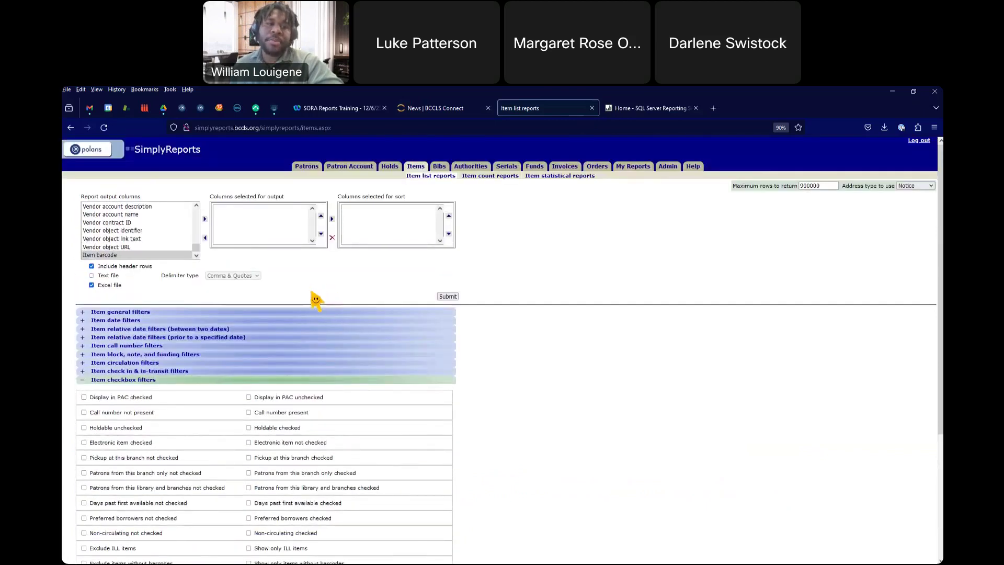
scroll(317, 300, "down", 2)
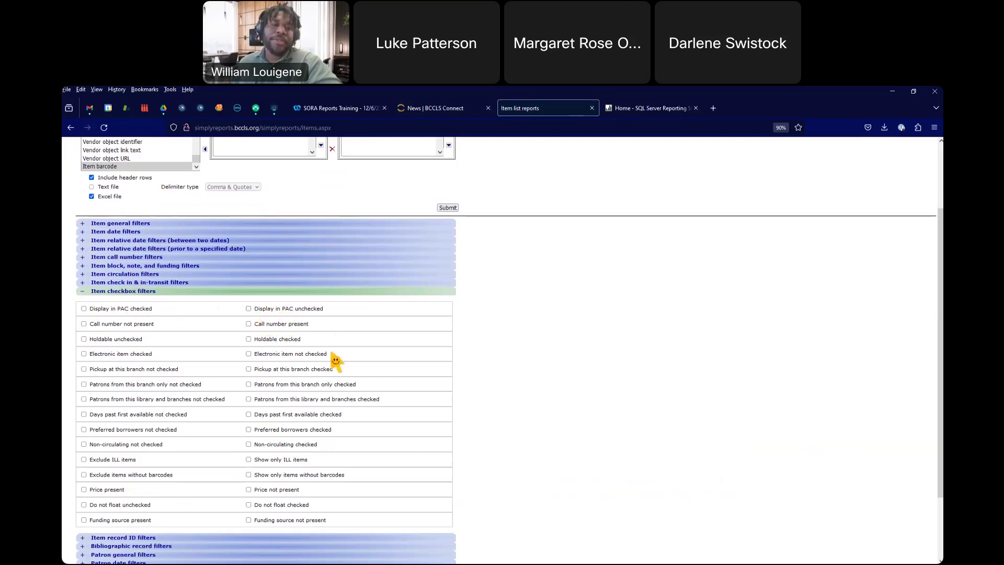
scroll(329, 354, "down", 3)
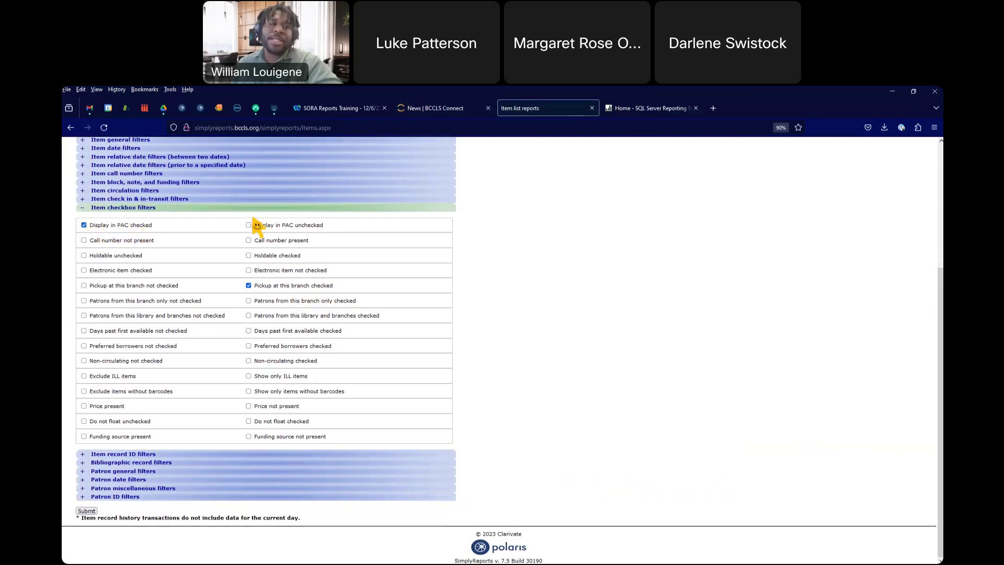
Step: Untick Display in PAC checked and Pickup at this branch checked, then collapse the section and open Item record ID filters
left_click(84, 225)
left_click(248, 286)
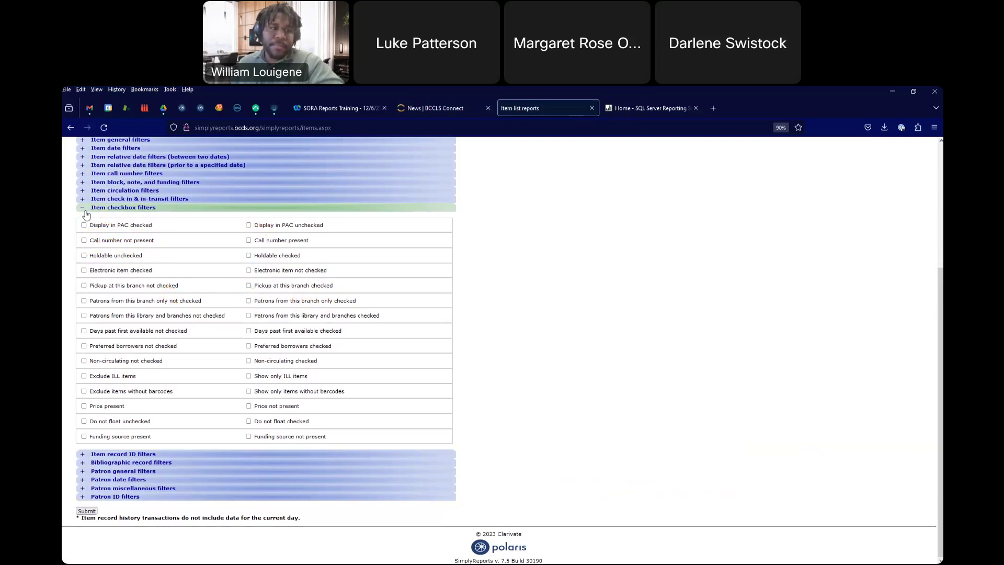
left_click(84, 209)
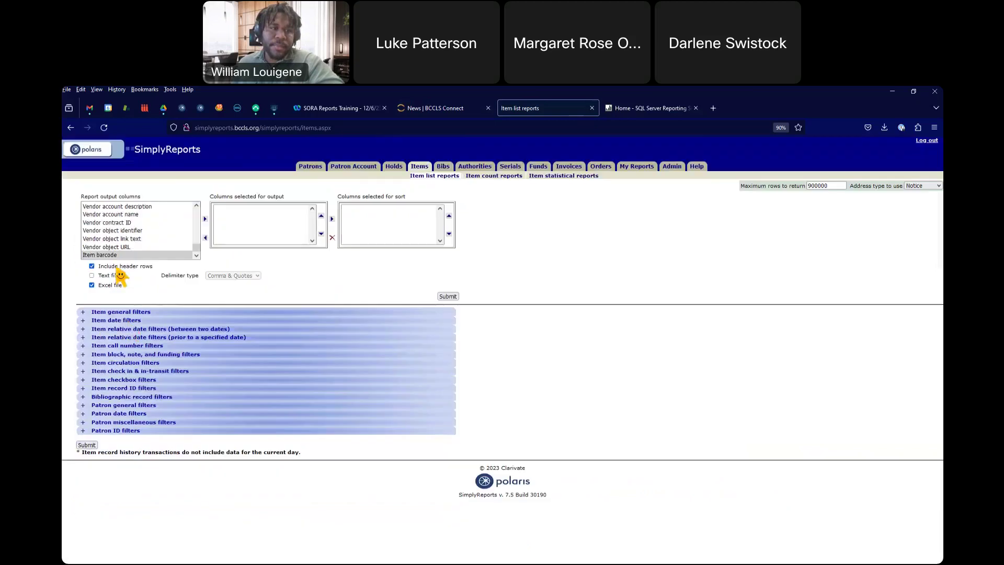
left_click(83, 388)
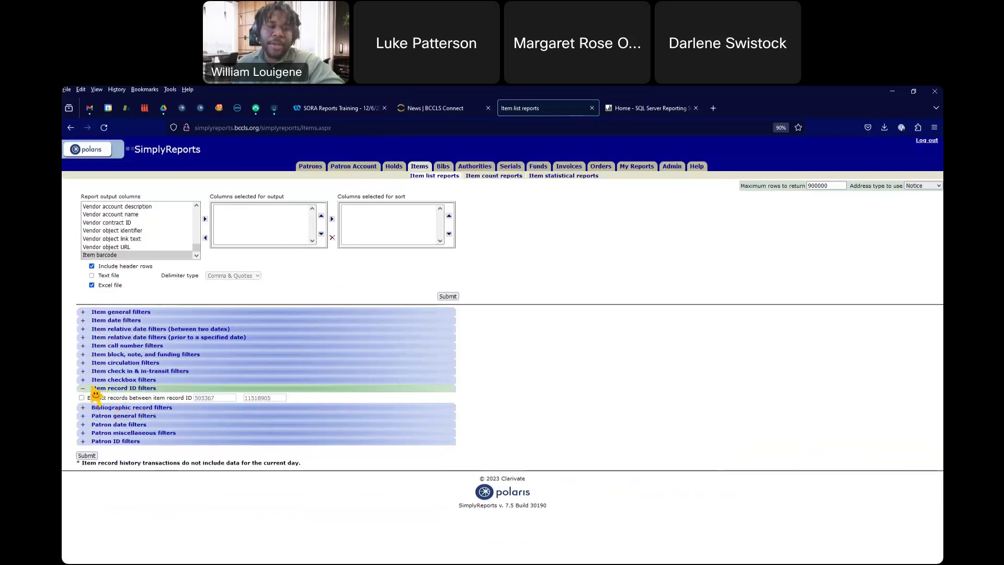
Step: Close the Item record ID filters and review the Bibliographic record filters
left_click(85, 390)
left_click(83, 396)
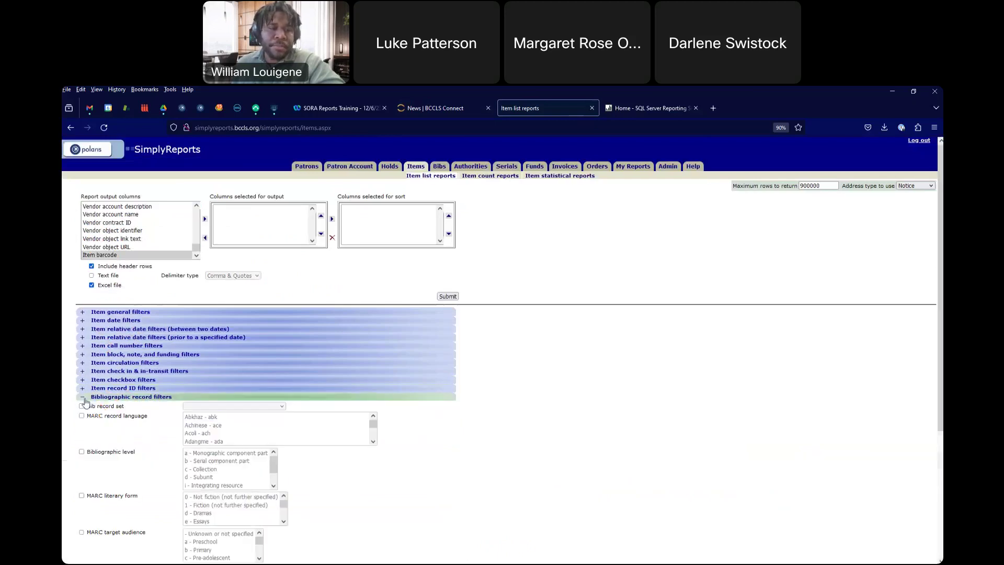
scroll(101, 403, "down", 3)
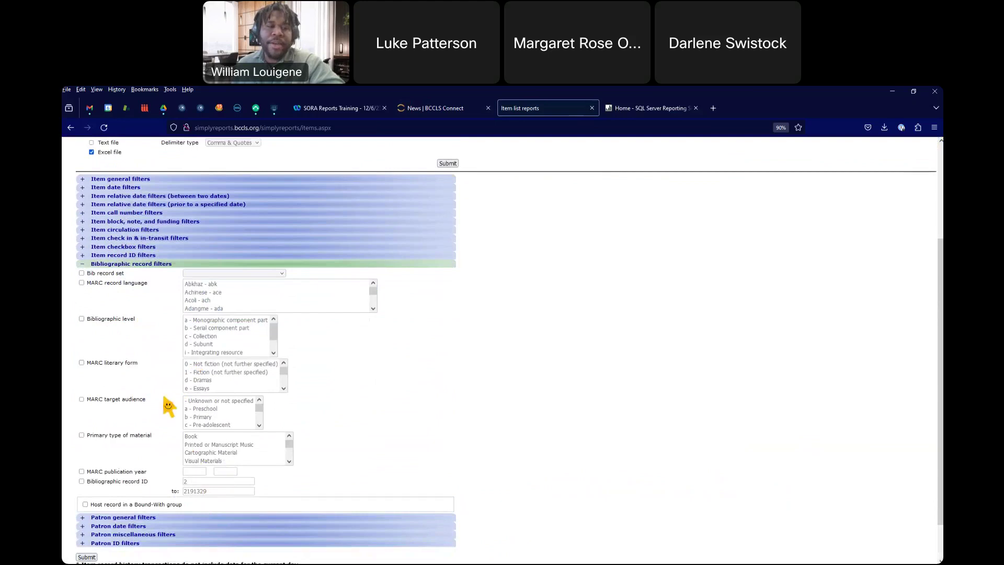
scroll(149, 406, "down", 1)
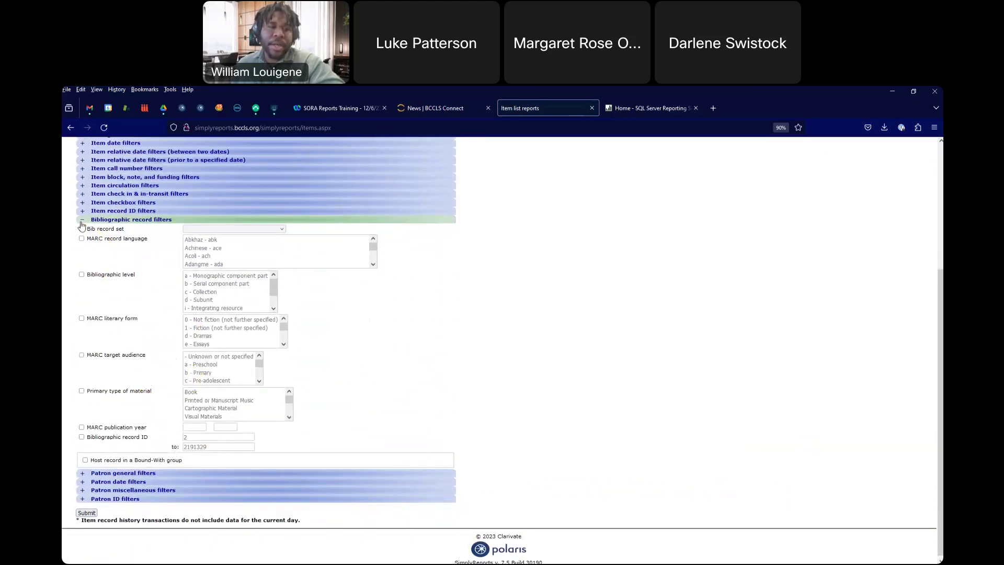
left_click(82, 221)
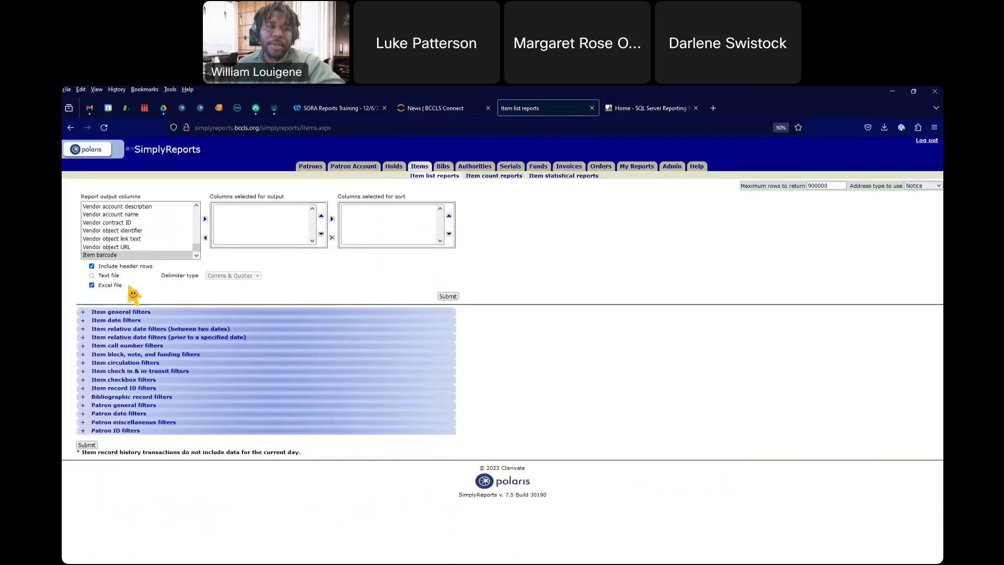
Step: Review and collapse the Patron general, date, miscellaneous, and ID filter sections
left_click(86, 406)
scroll(173, 413, "down", 2)
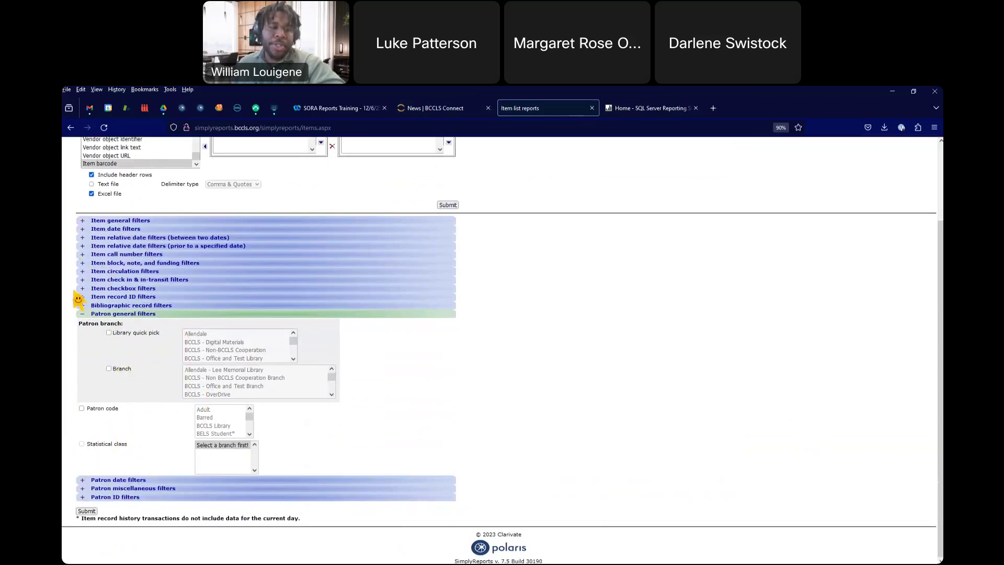
left_click(83, 314)
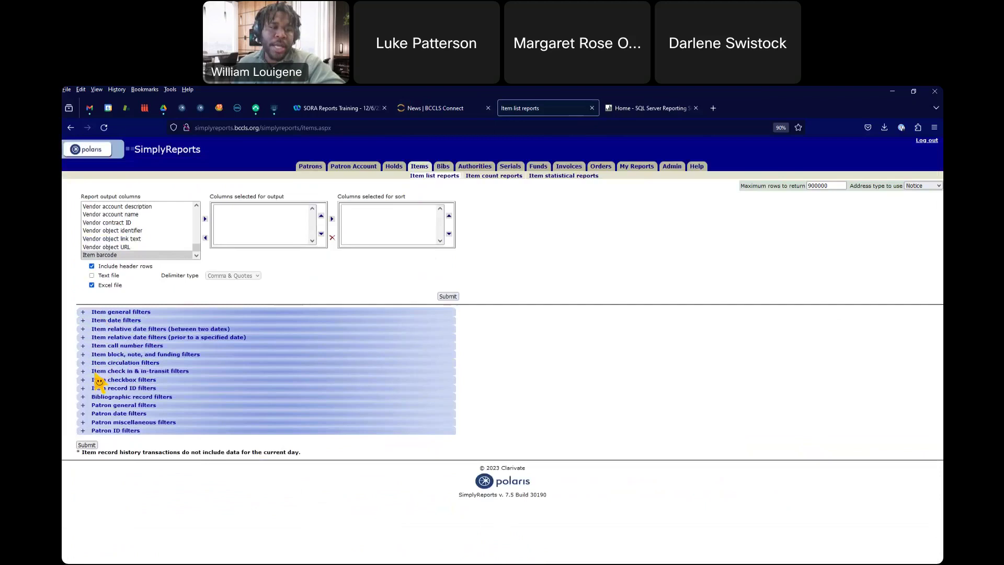
left_click(82, 415)
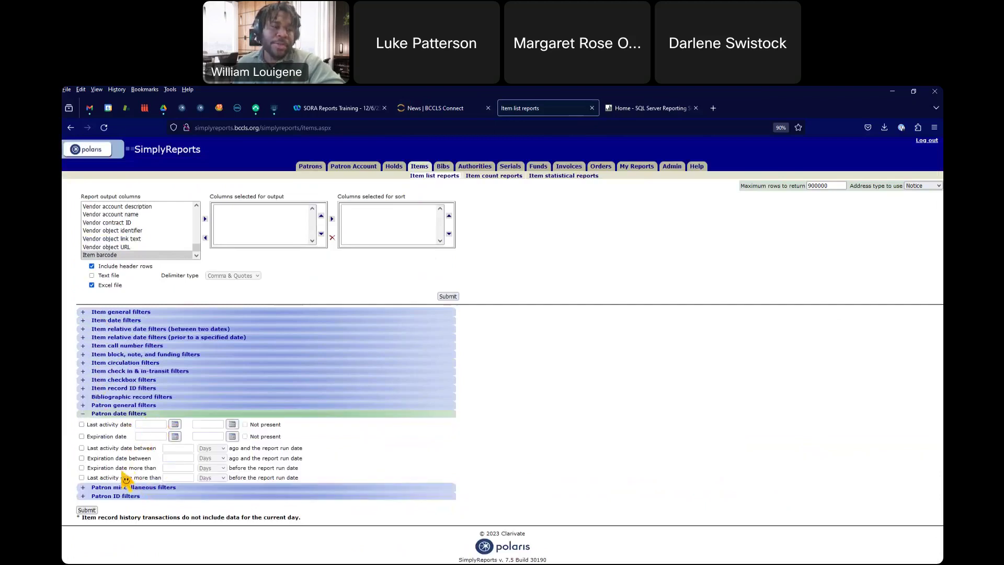
left_click(83, 414)
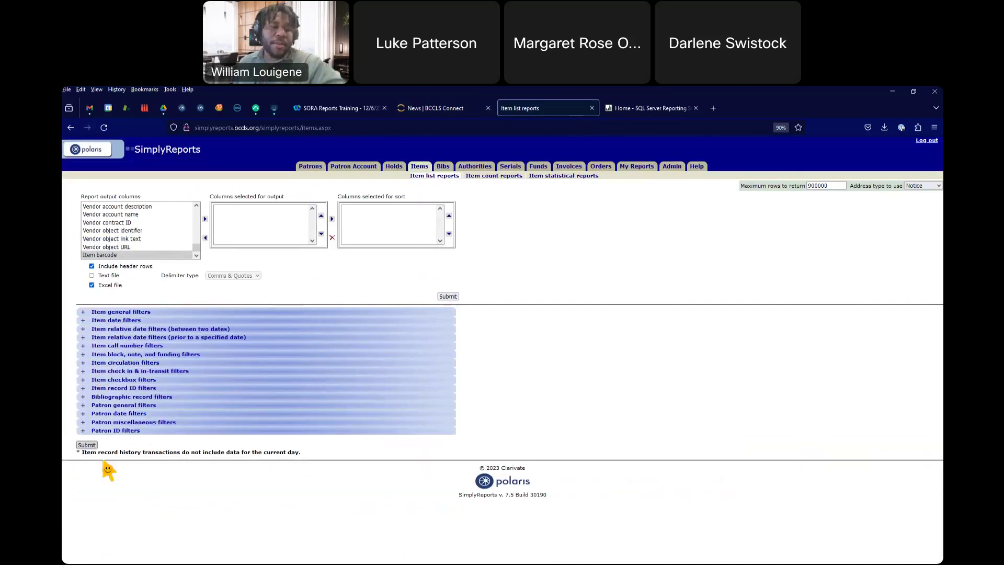
left_click(85, 422)
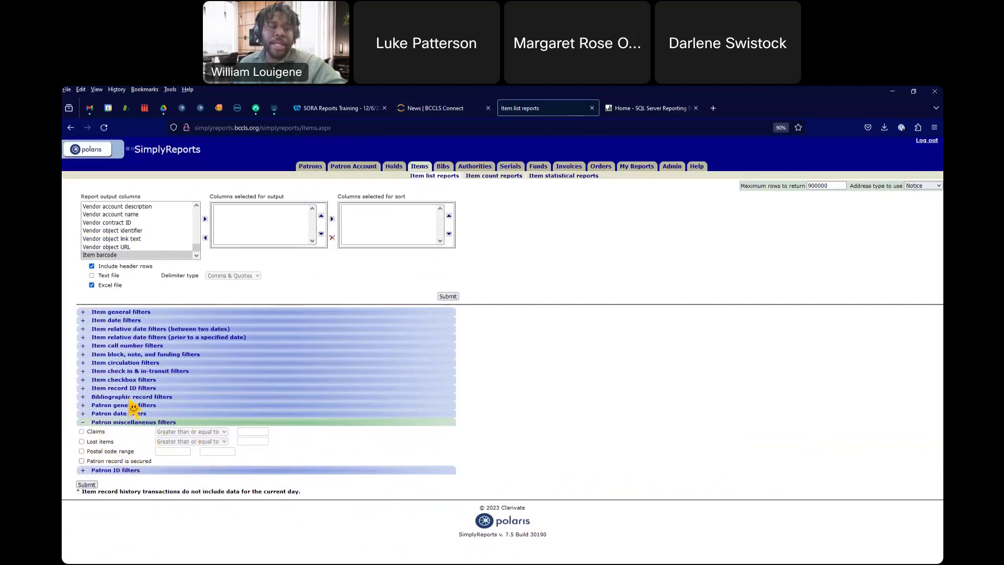
left_click(84, 423)
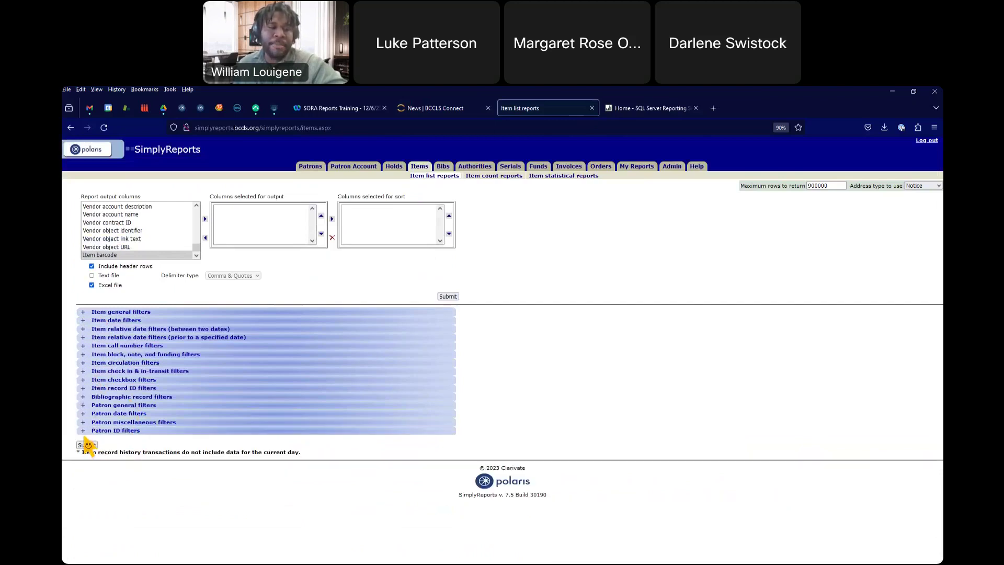
left_click(83, 430)
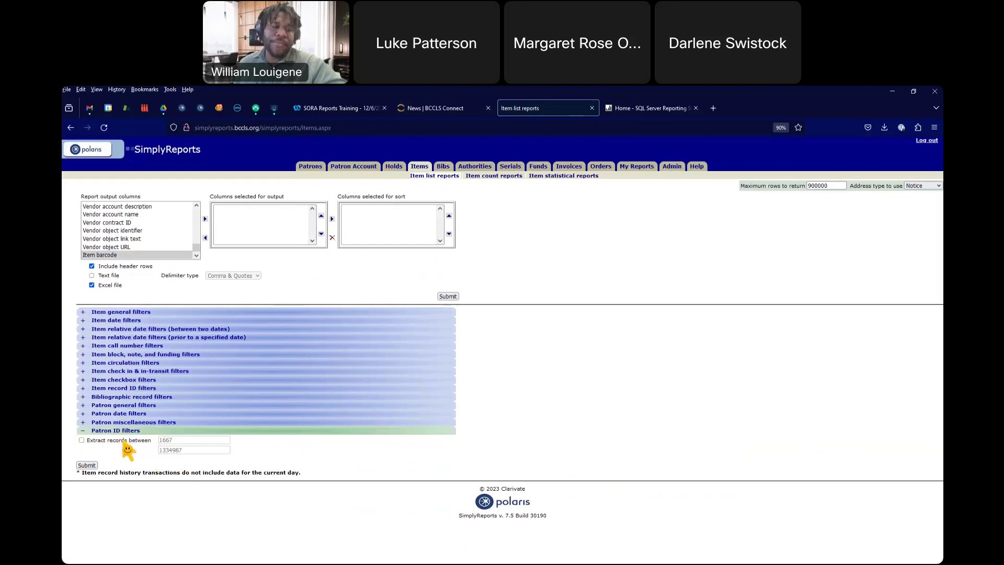
left_click(82, 433)
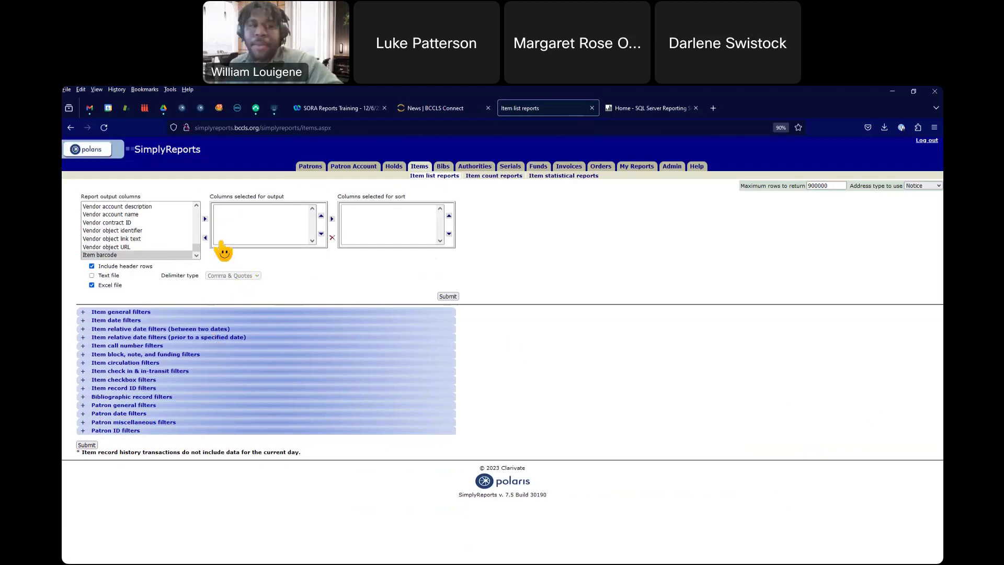
Step: Add Item barcode as an output column and limit items to the Allendale library
left_click(205, 219)
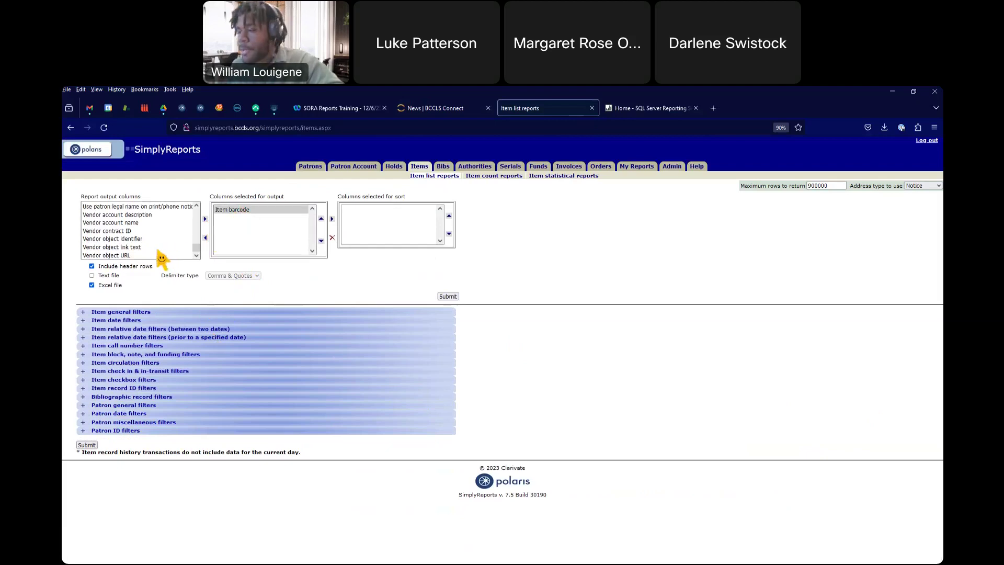
left_click(82, 313)
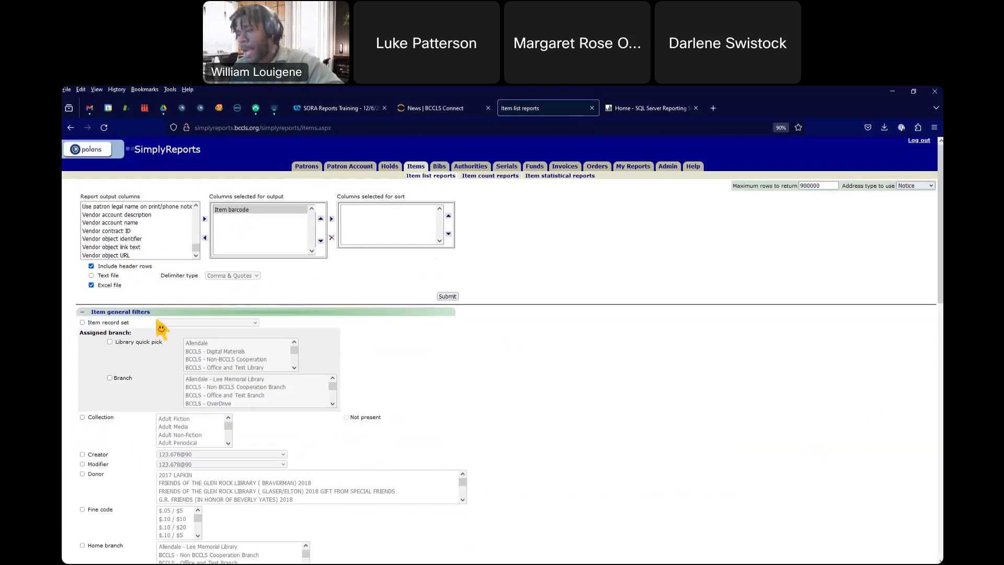
left_click(110, 342)
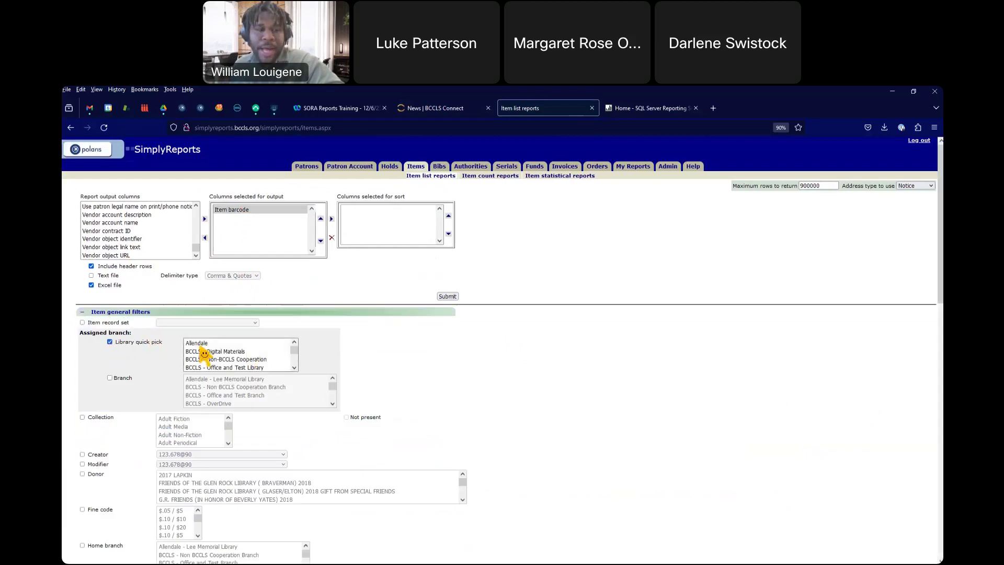
left_click(199, 343)
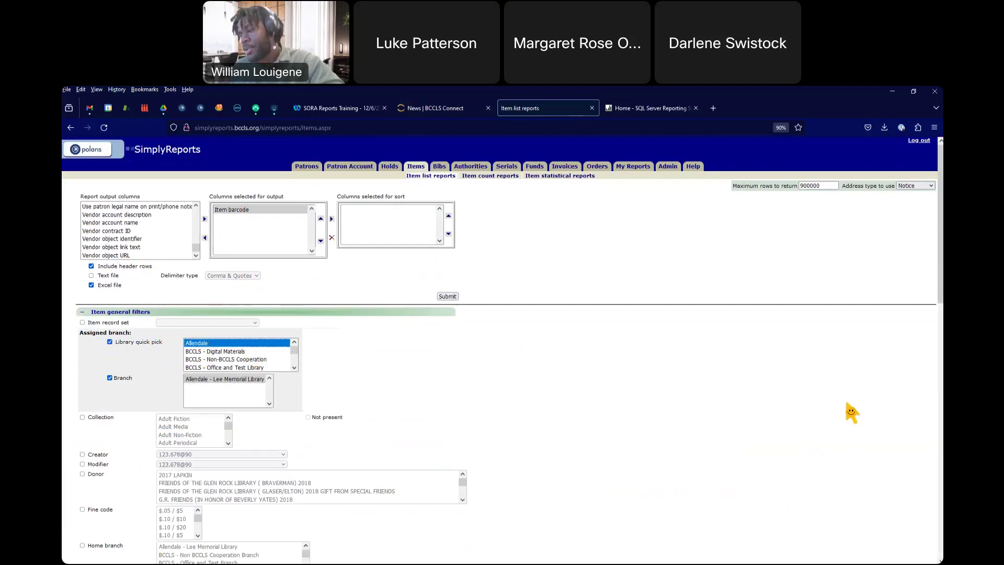
left_click(87, 313)
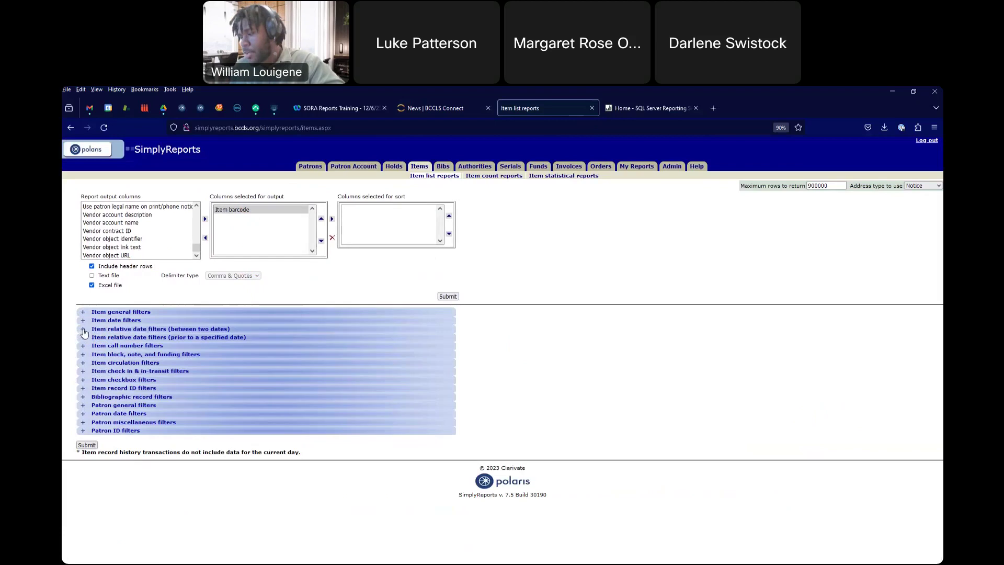
left_click(83, 339)
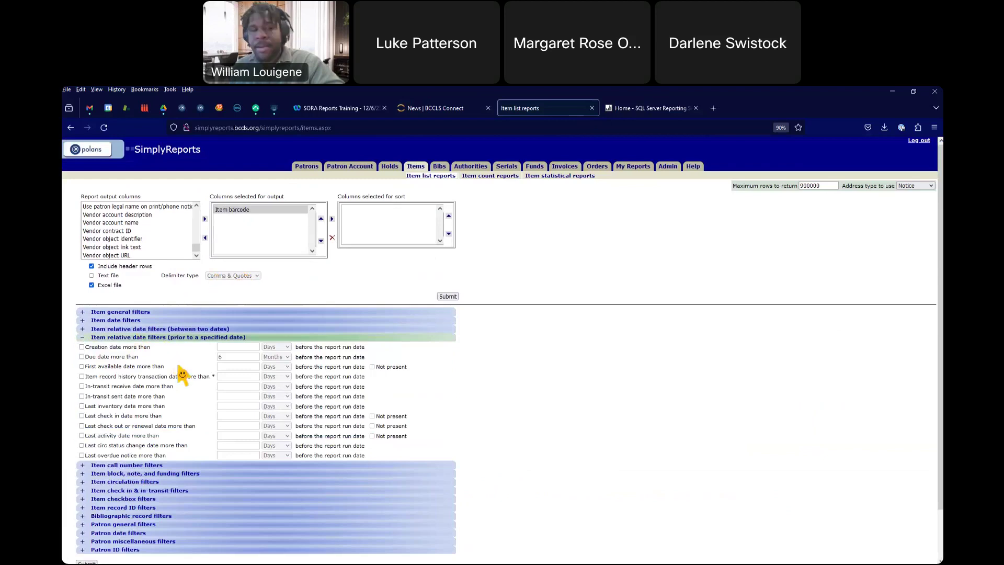
Step: Filter to items whose first available date is more than 3 Months before the run date
left_click(81, 366)
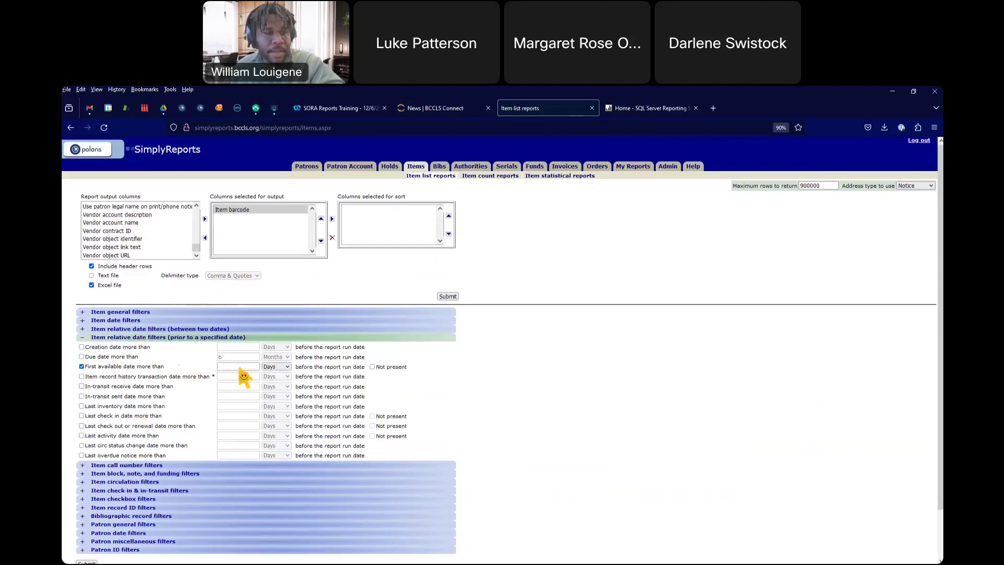
left_click(272, 368)
left_click(270, 384)
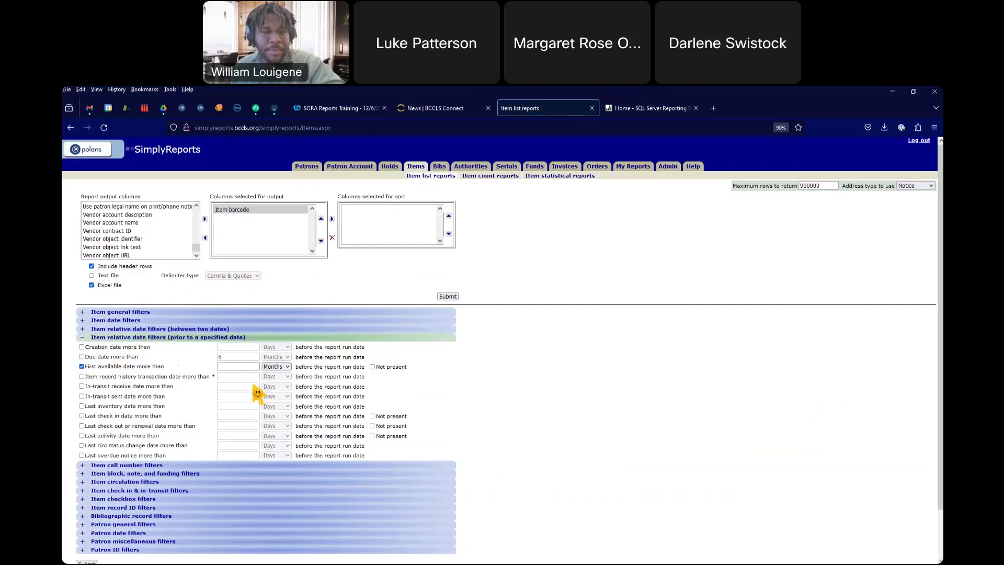
left_click(238, 367)
type("3")
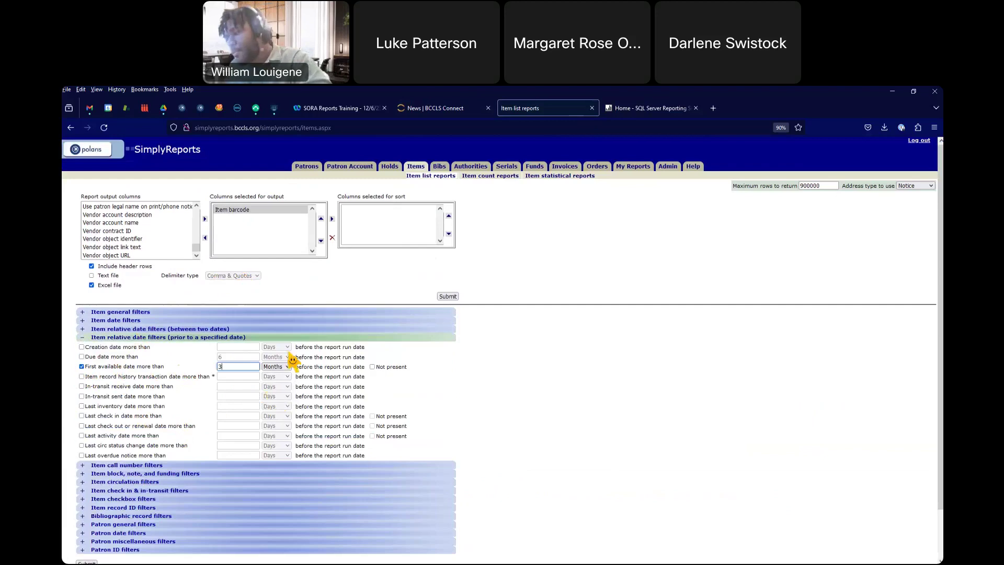
left_click(83, 338)
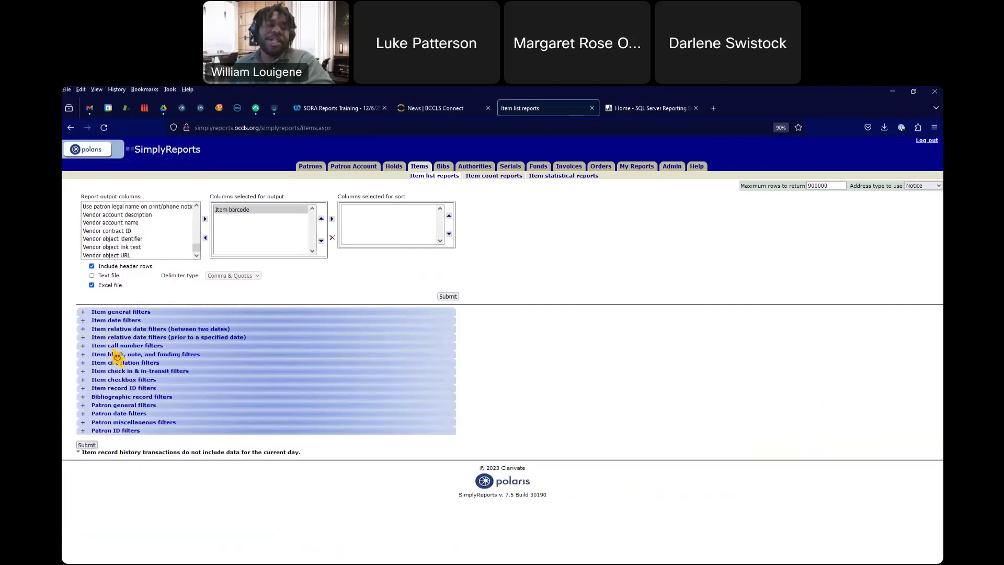
left_click(82, 381)
scroll(126, 352, "down", 3)
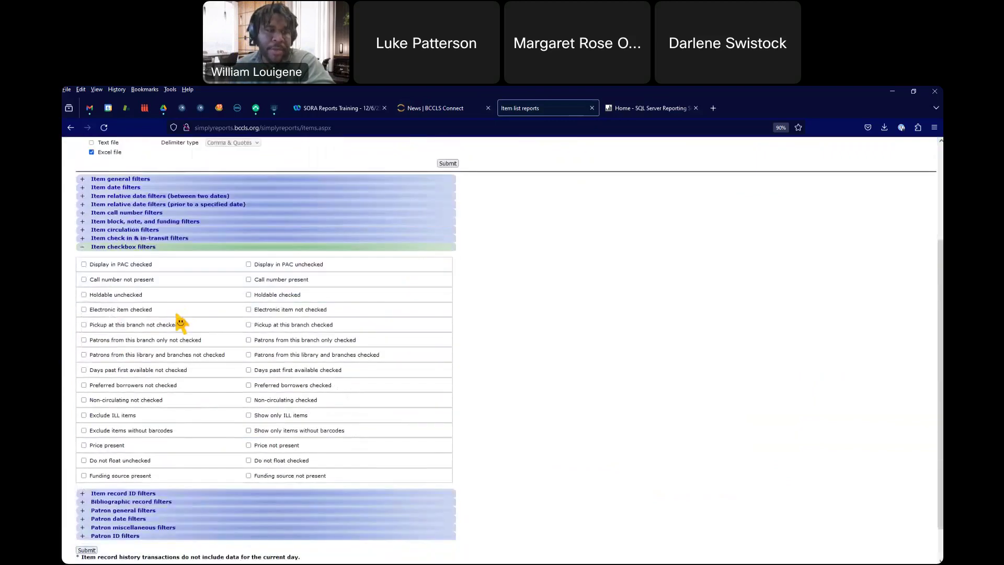
Step: After trying Holdable and Pickup options, keep only Patrons from this library and branches checked ticked
scroll(184, 321, "up", 3)
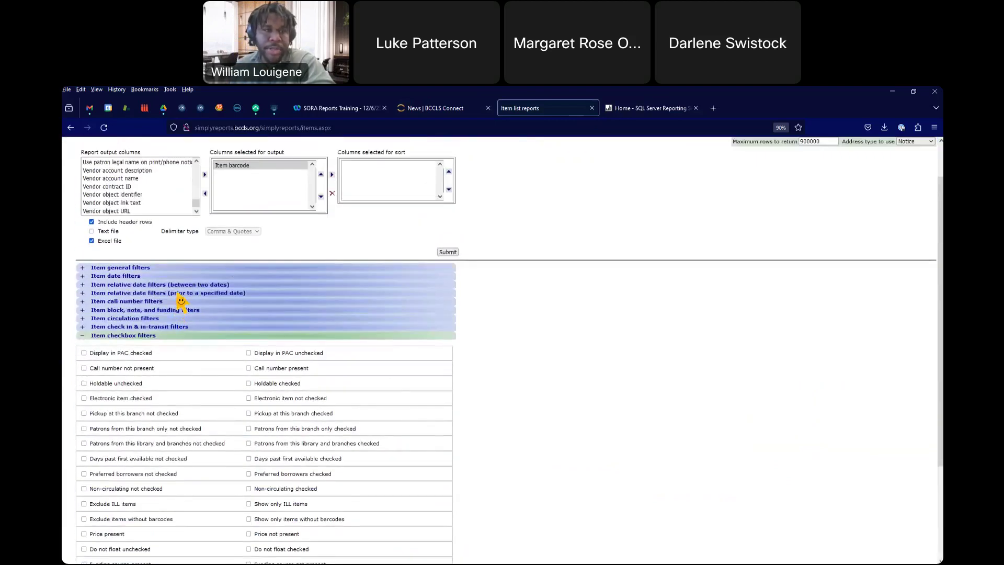
scroll(185, 301, "down", 3)
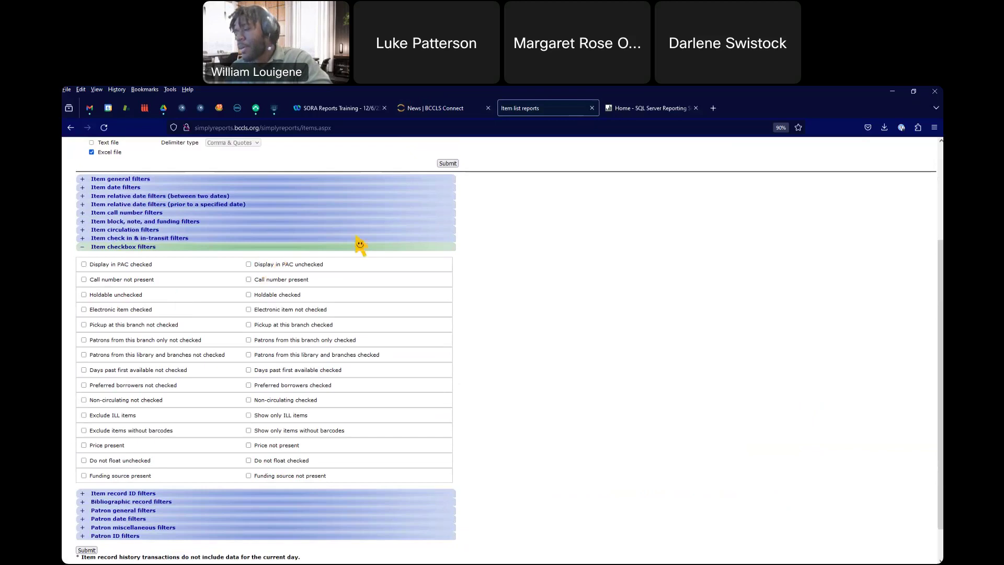
left_click(84, 295)
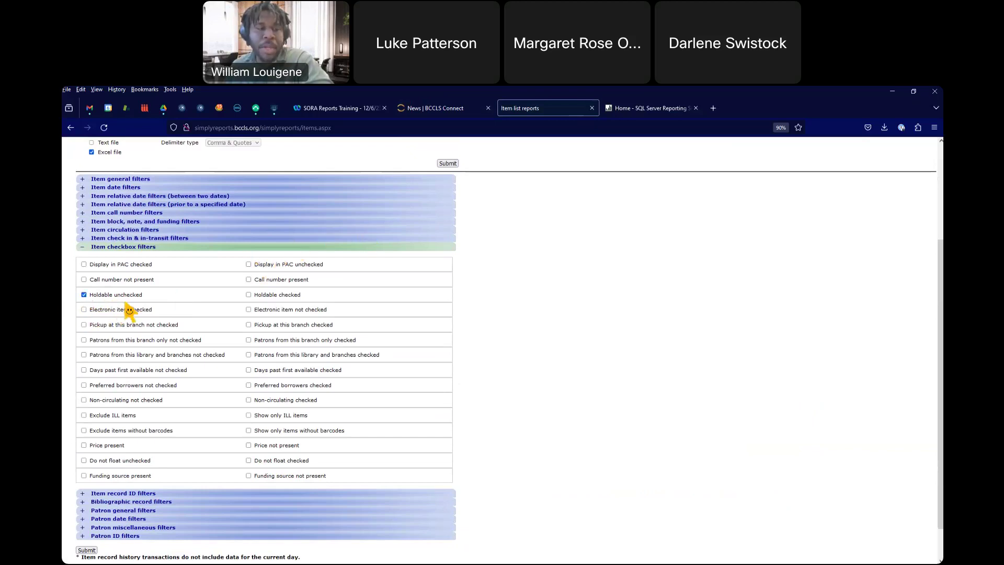
scroll(321, 277, "up", 2)
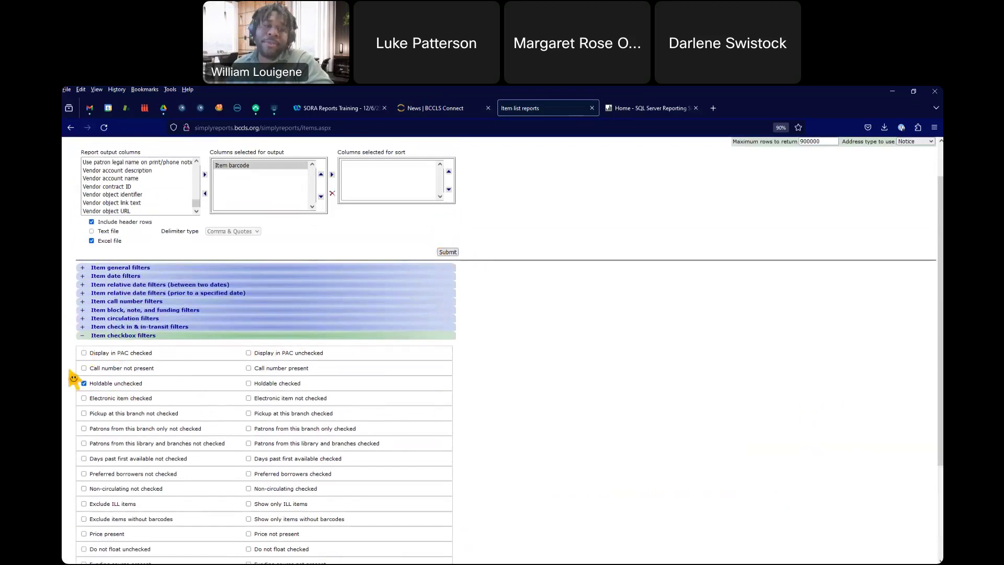
left_click(84, 384)
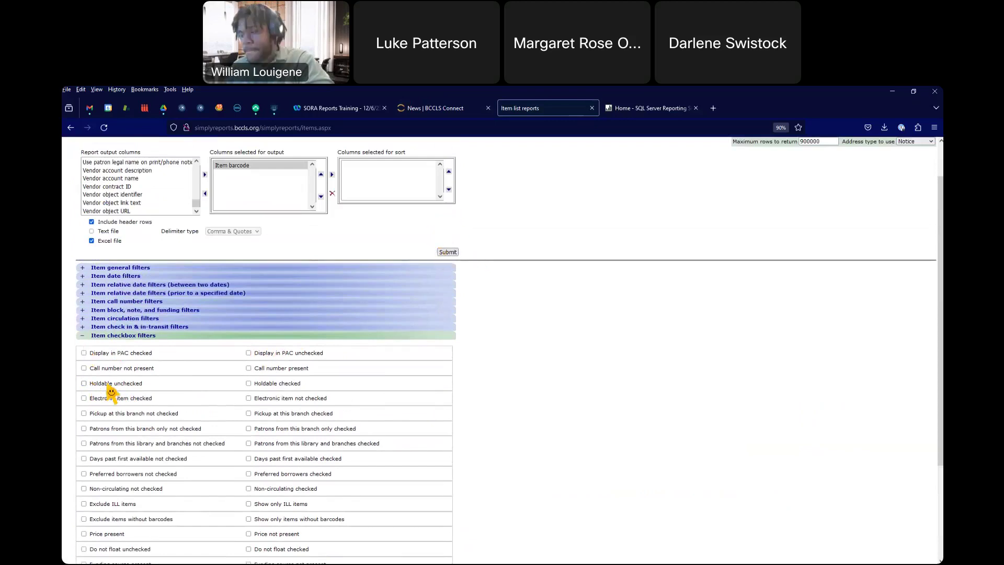
scroll(276, 345, "down", 2)
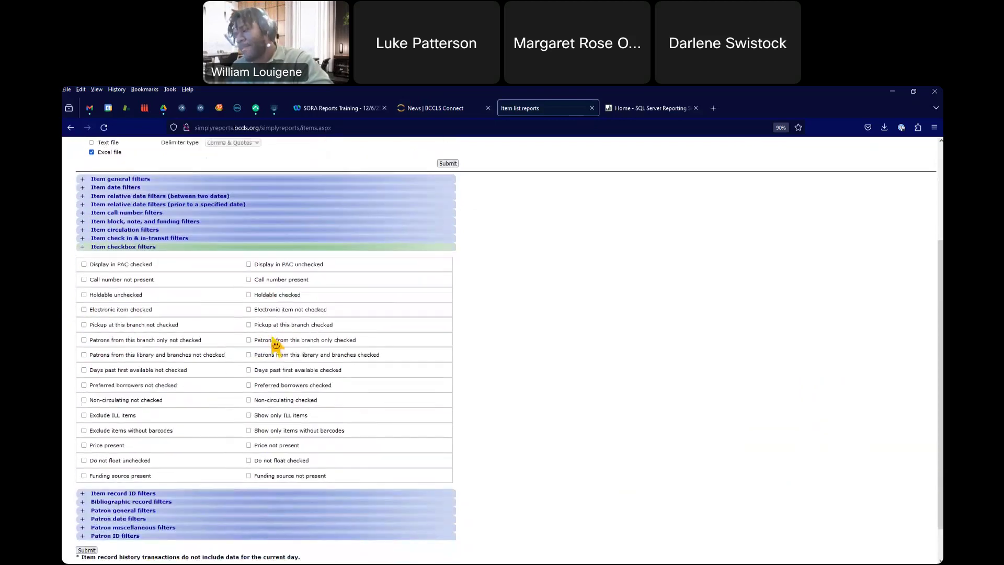
left_click(248, 325)
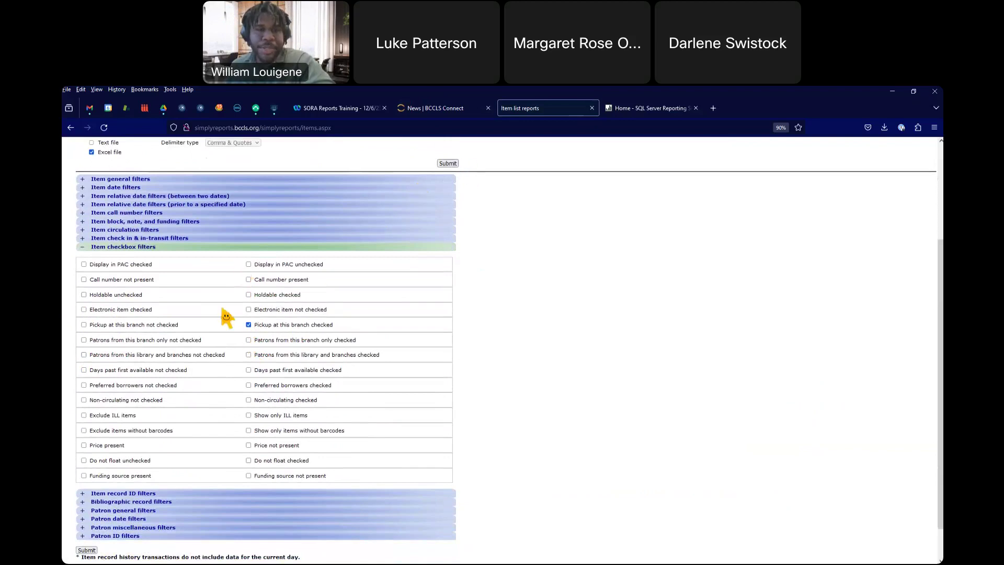
left_click(248, 324)
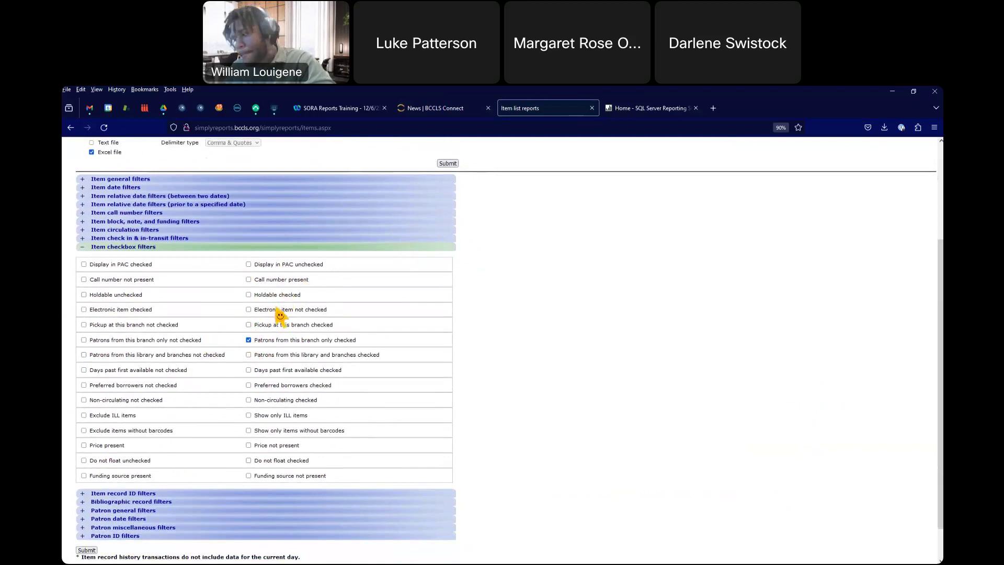
left_click(248, 340)
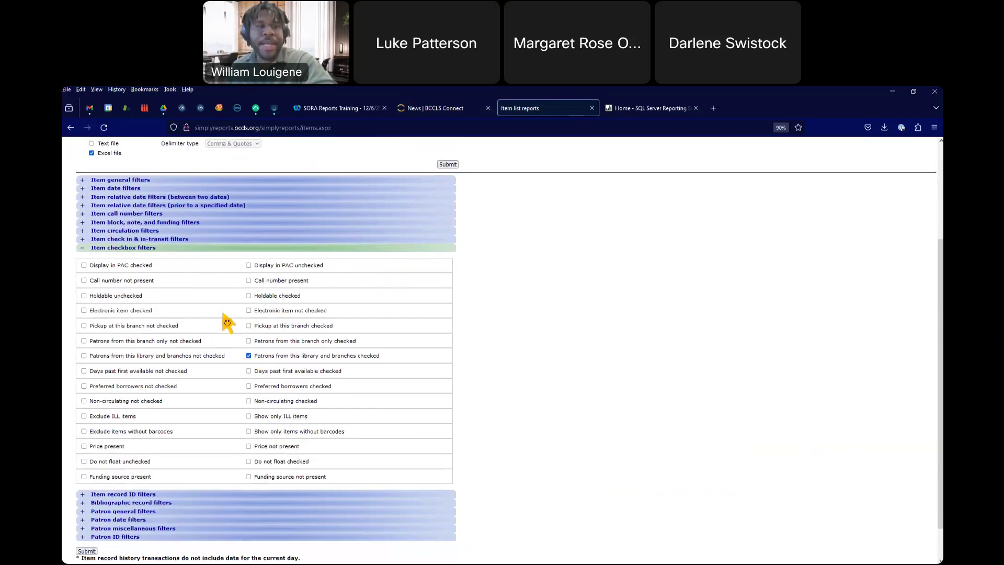
scroll(227, 322, "up", 5)
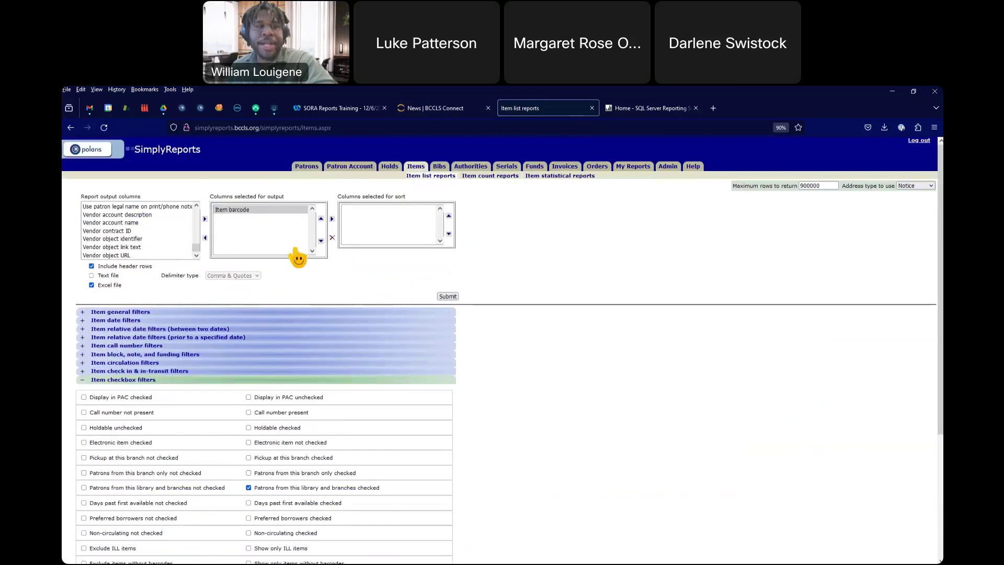
Step: Submit the report and scroll the preview of 281 item barcodes, first 100 shown
left_click(449, 296)
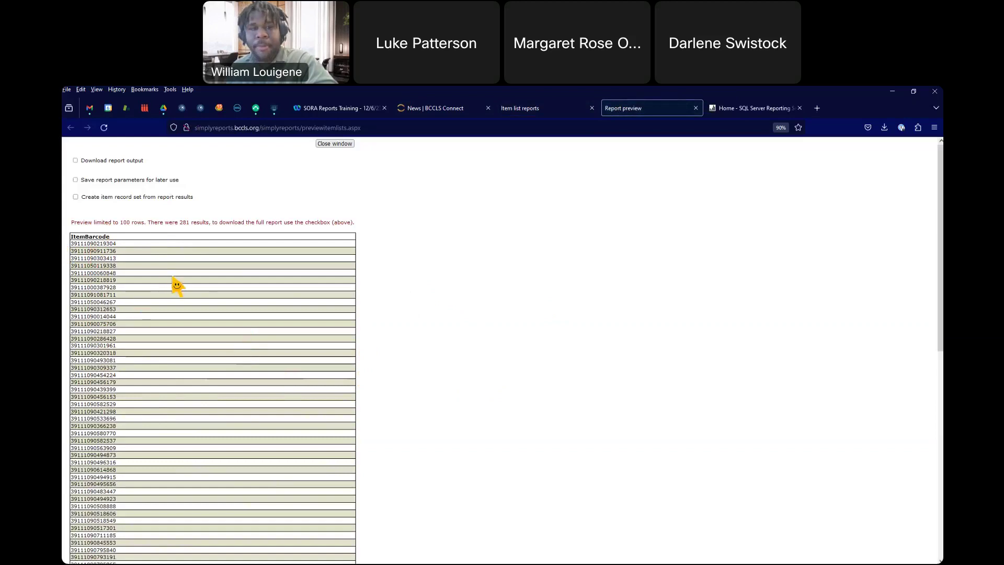
scroll(177, 287, "down", 3)
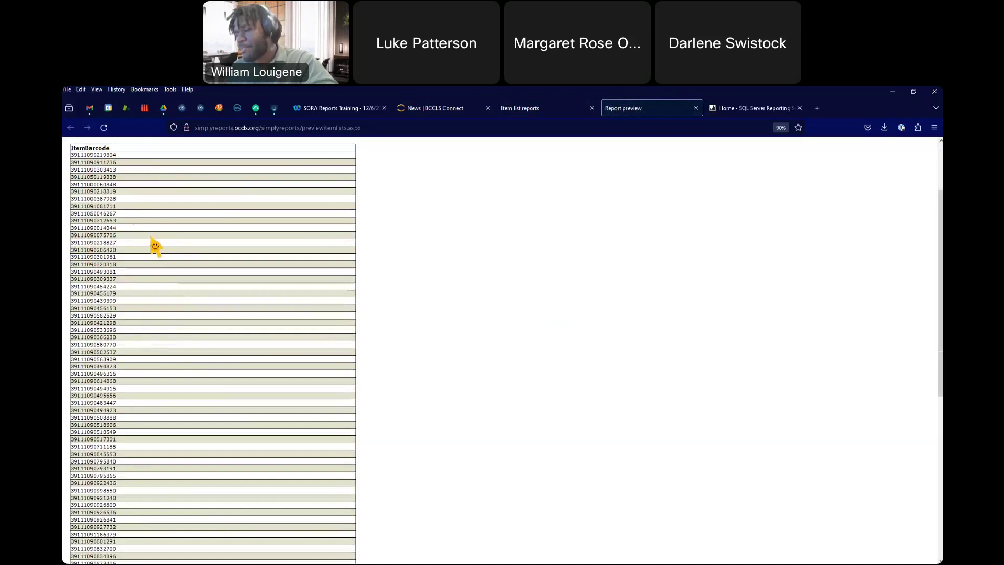
scroll(201, 240, "up", 3)
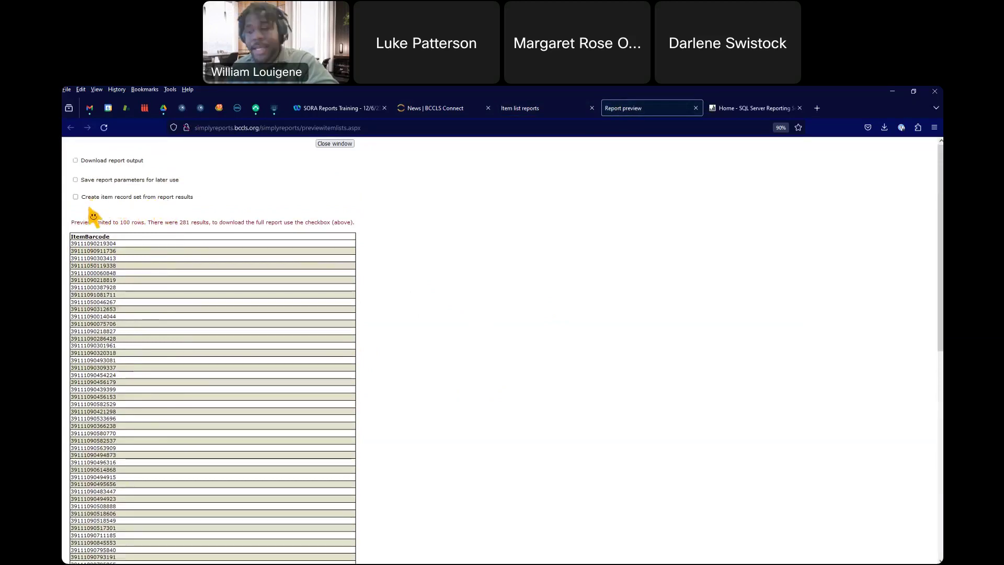
Step: Tick Create item record set from report results, select the Record set name field, and close the preview
left_click(83, 199)
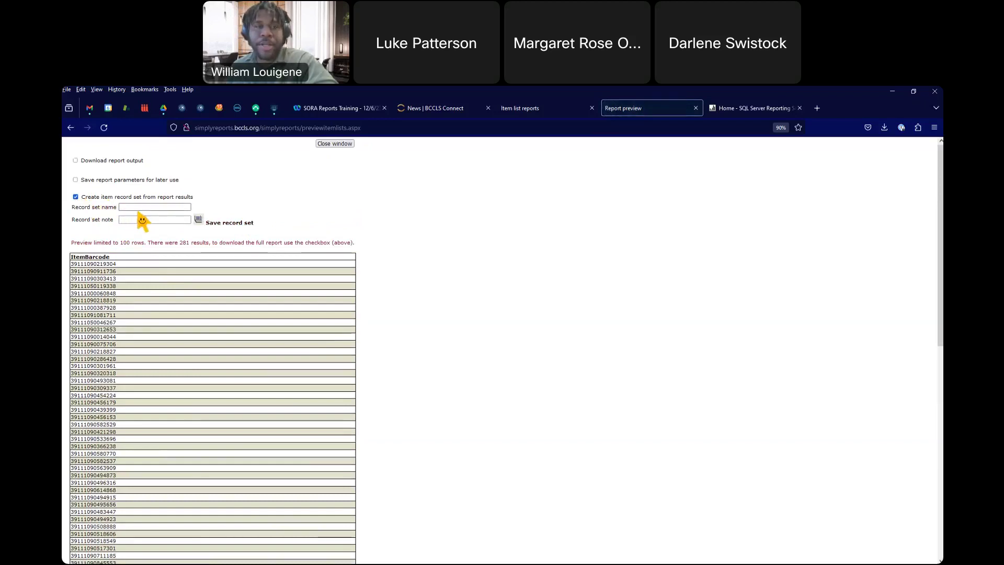
left_click(142, 207)
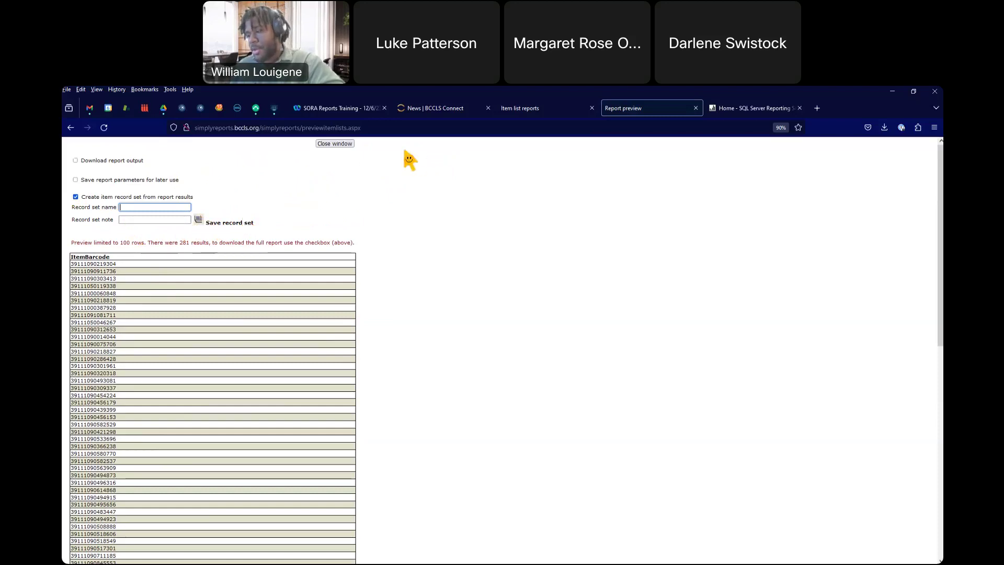
left_click(696, 107)
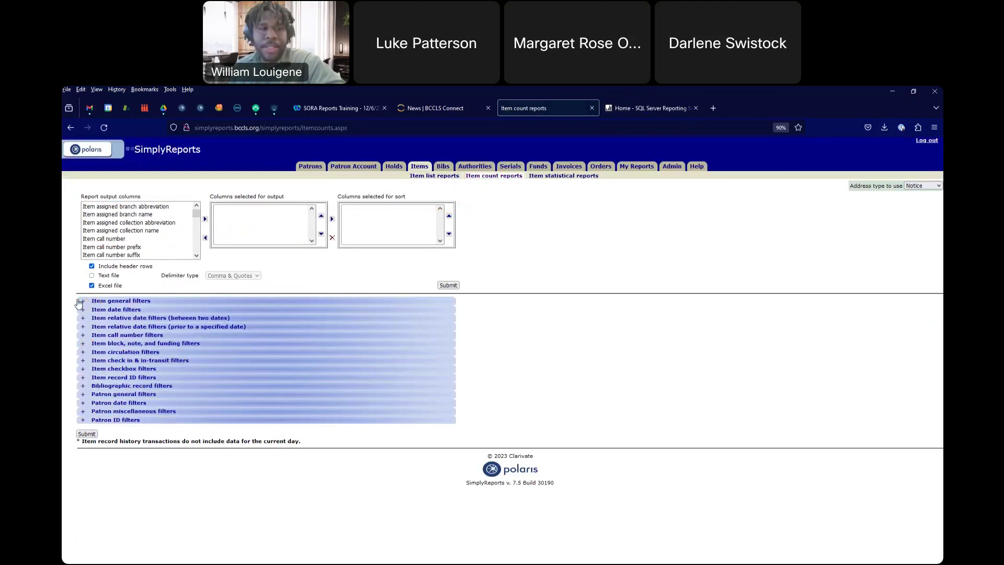
scroll(146, 246, "down", 15)
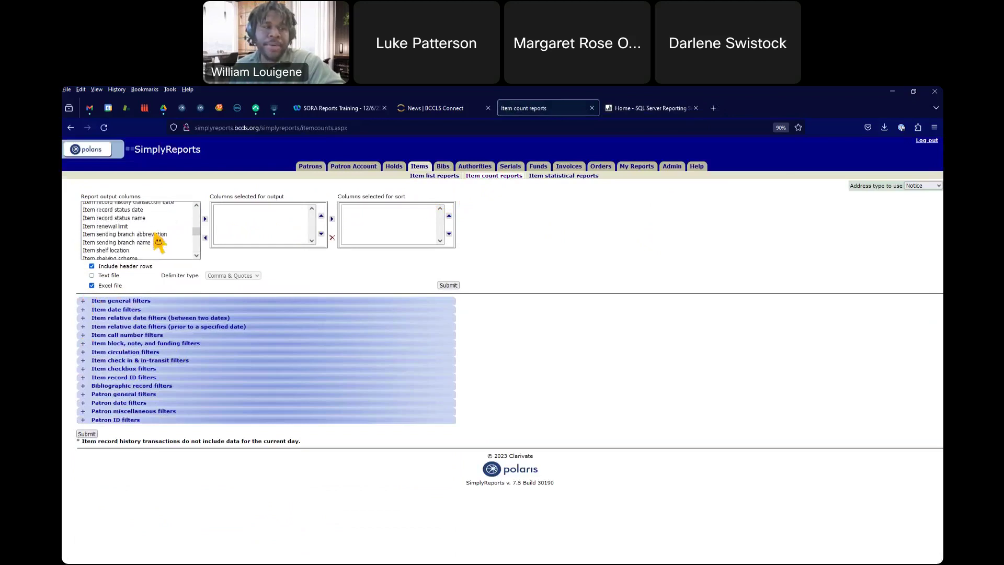
scroll(152, 240, "up", 5)
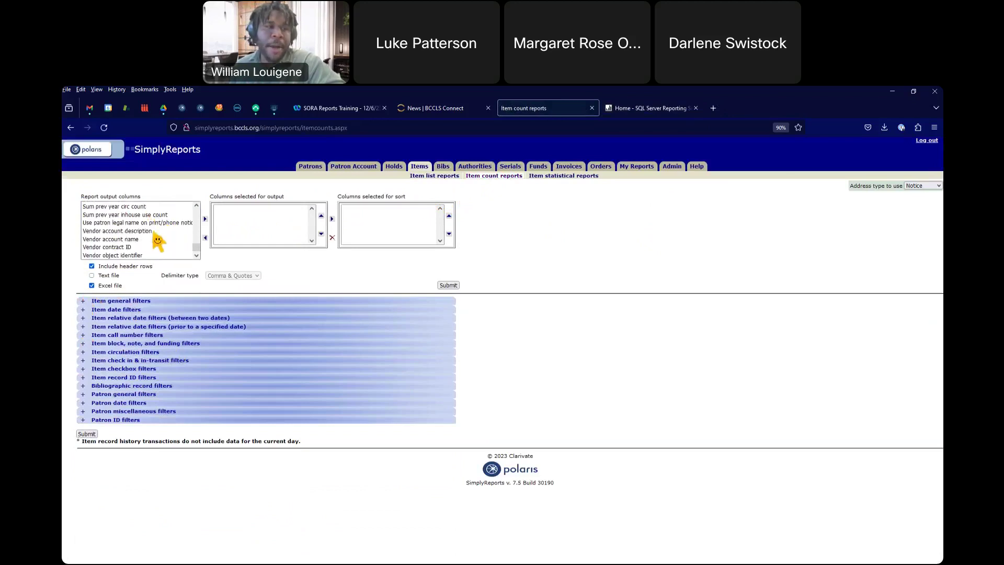
scroll(120, 243, "down", 3)
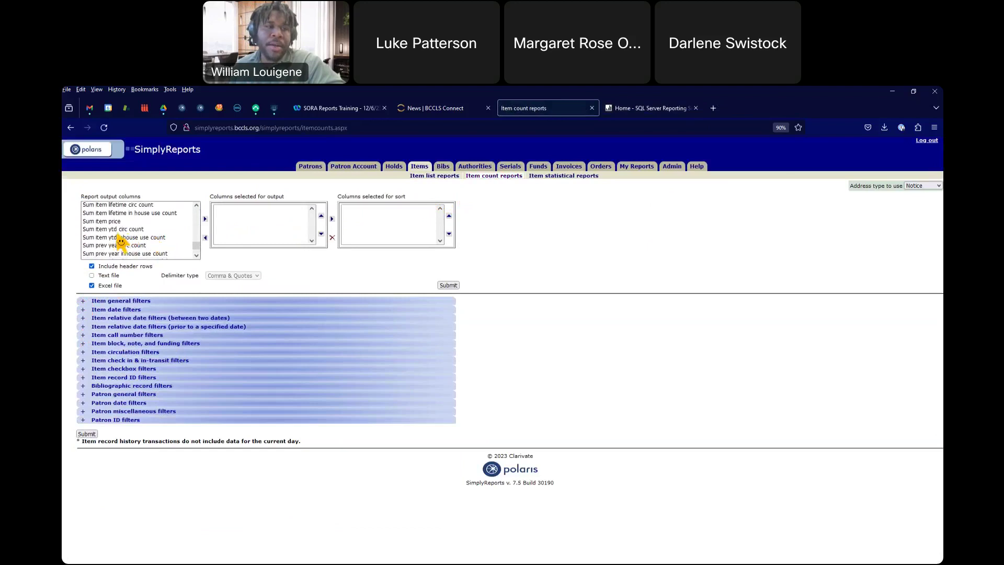
left_click(101, 205)
scroll(119, 225, "up", 1)
scroll(124, 228, "down", 1)
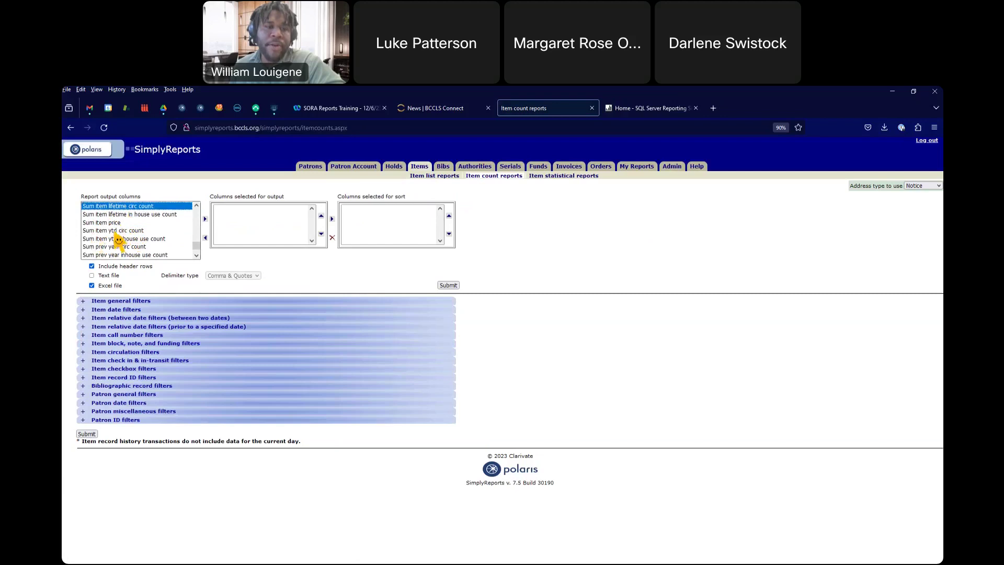
scroll(118, 238, "down", 2)
scroll(135, 215, "up", 2)
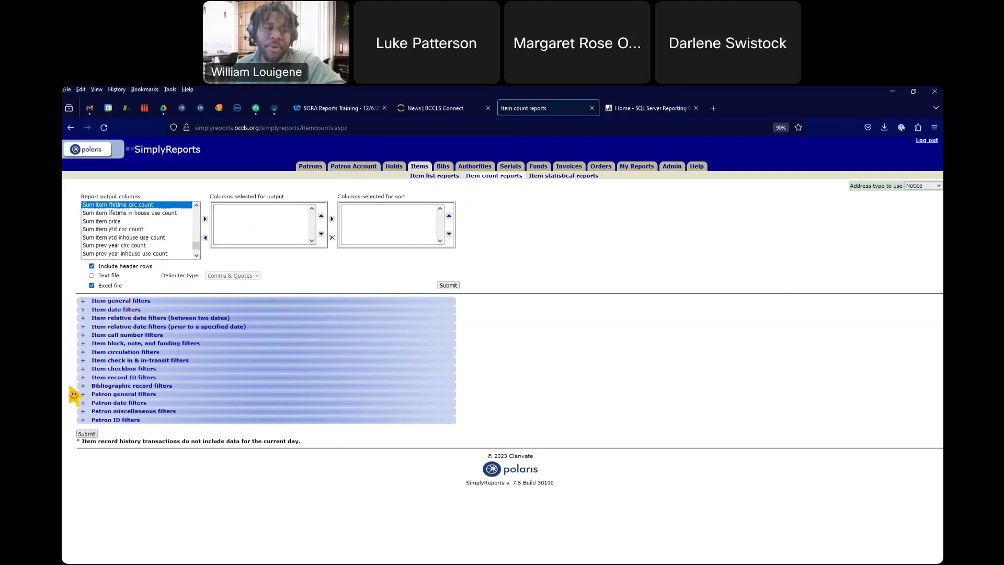
left_click(504, 238)
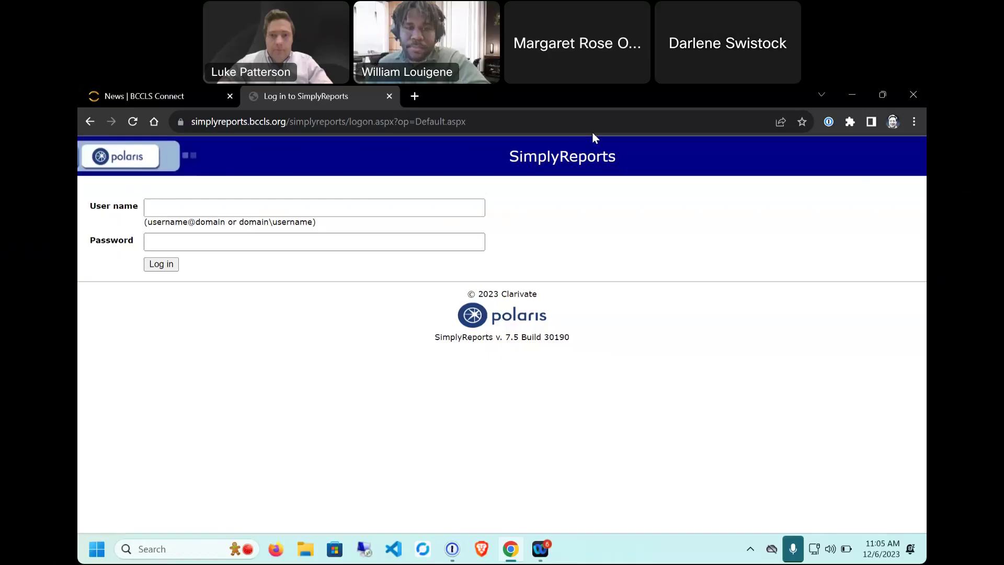
Step: Log in to SimplyReports with the user name and account password, correcting a password typo
left_click(238, 208)
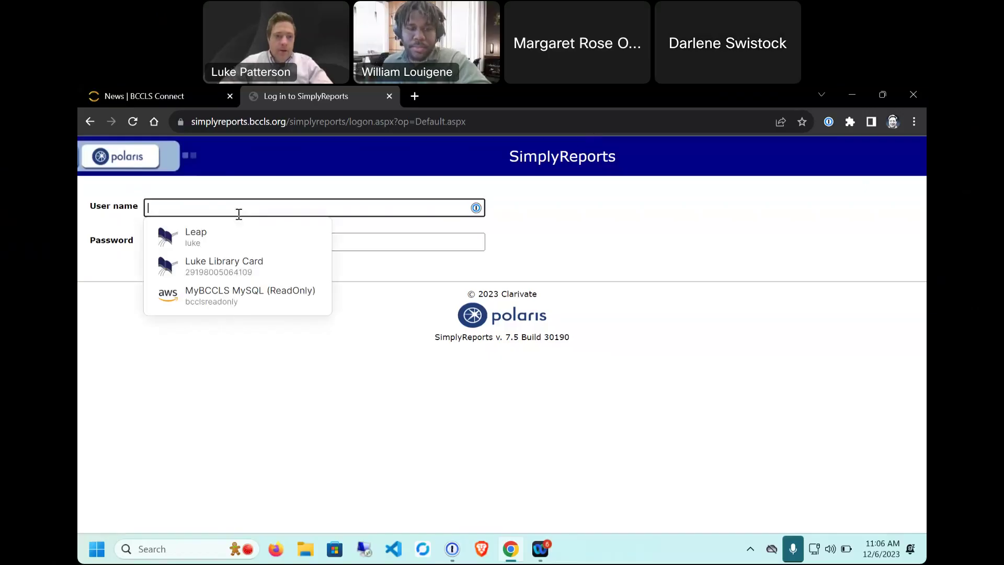
type("soracirc")
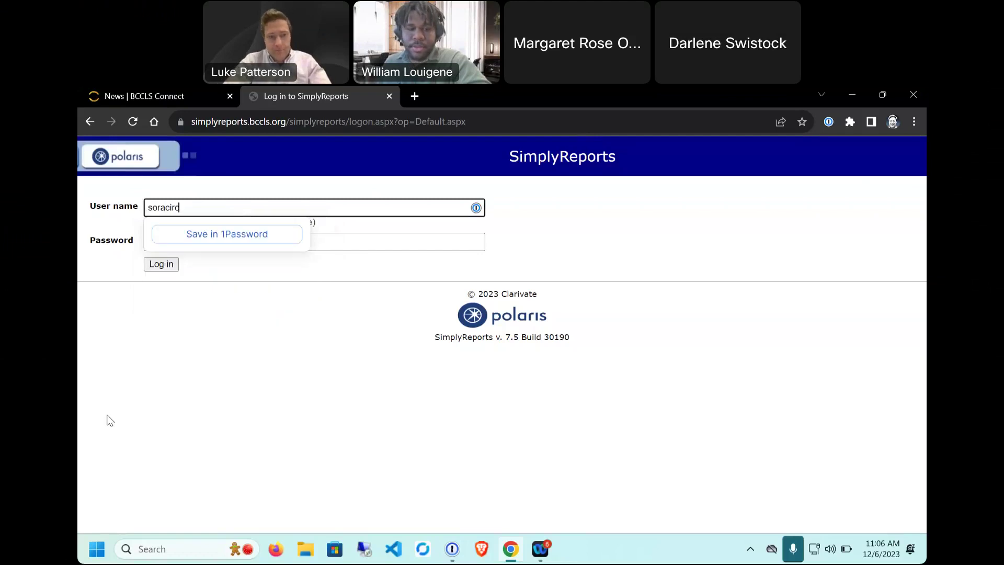
key("Tab")
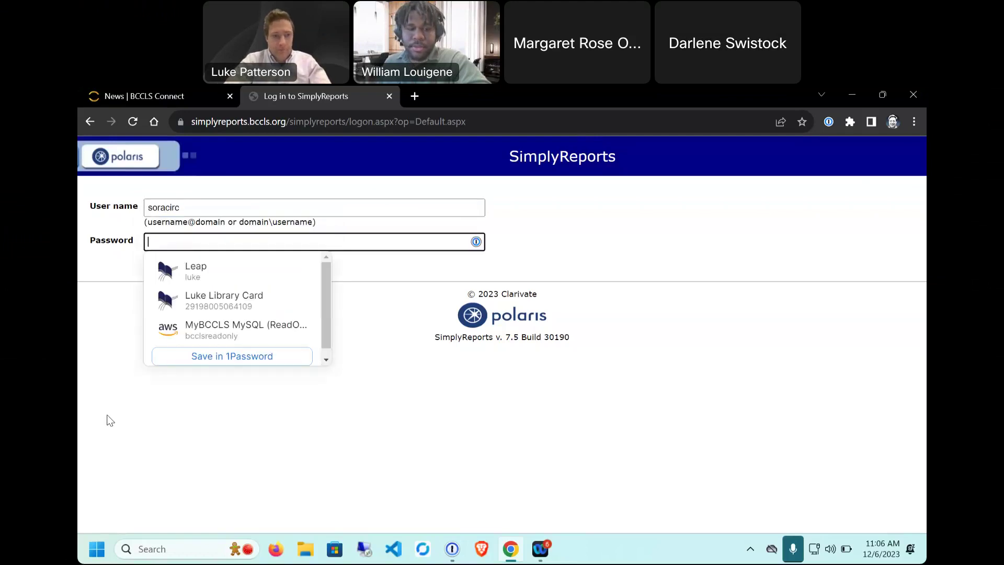
type("••")
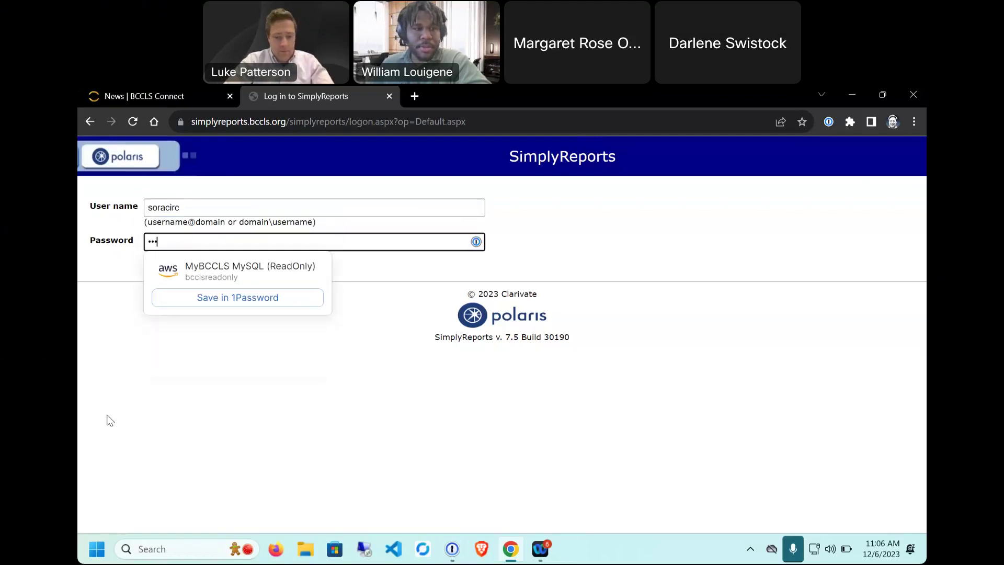
key("BackSpace")
key("BackSpace")
type("••••")
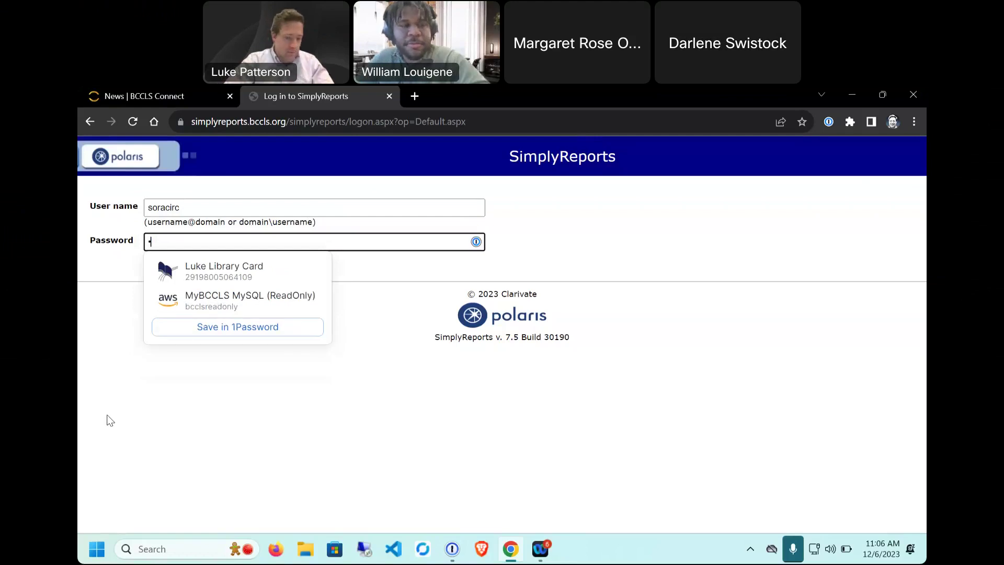
type("••")
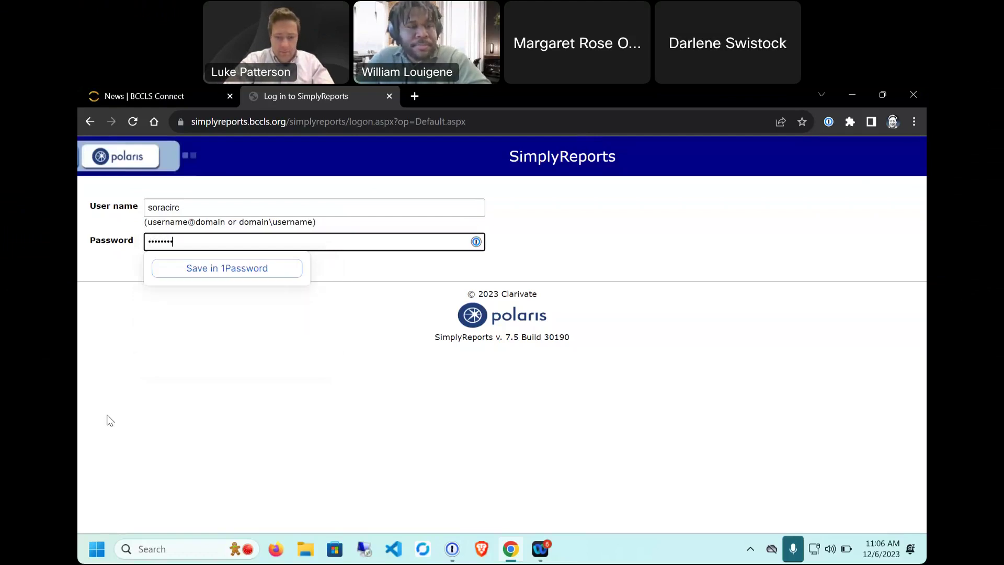
key("Return")
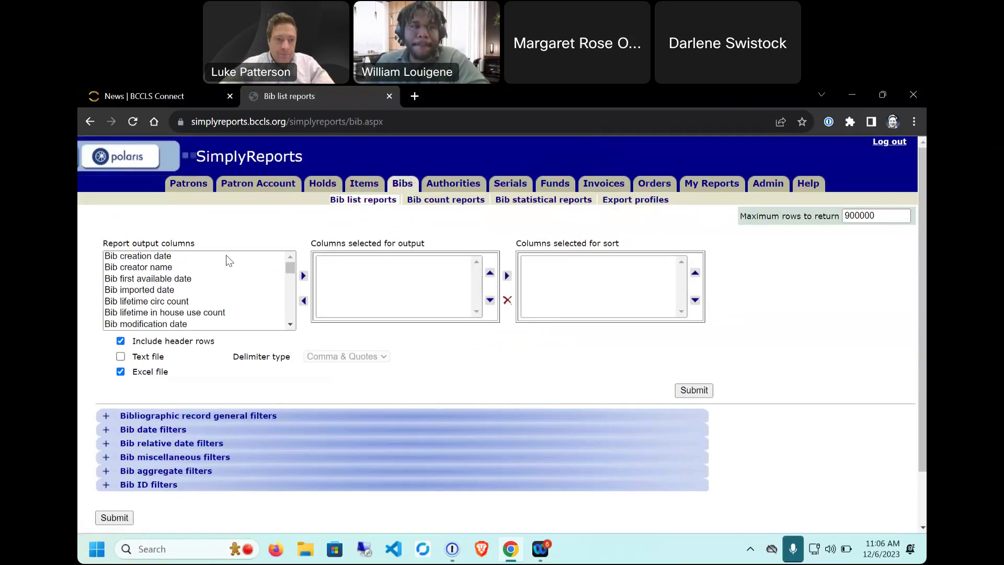
left_click(180, 256)
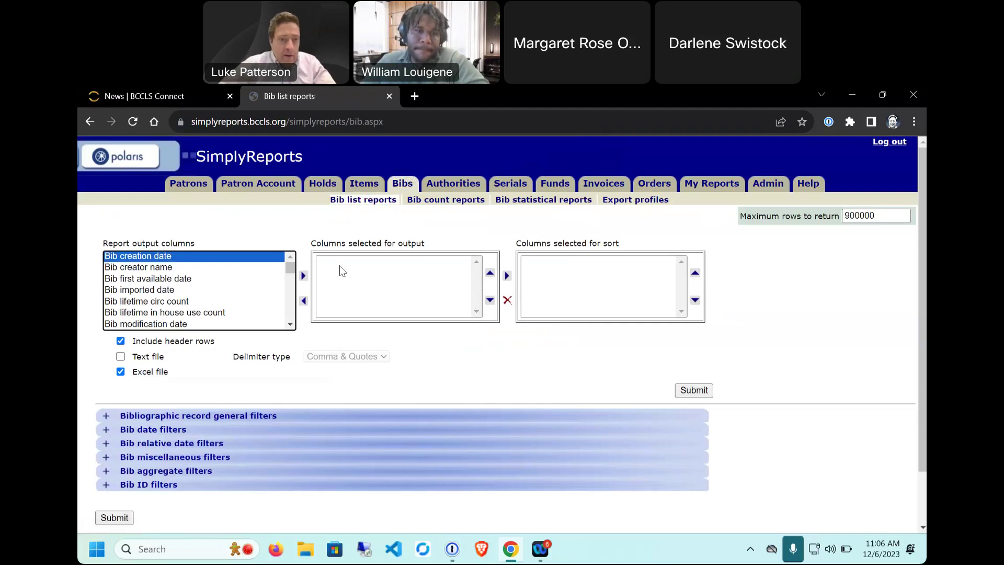
key("Down")
key("Down")
key("Down")
key("Down")
key("Down")
key("Down")
key("Down")
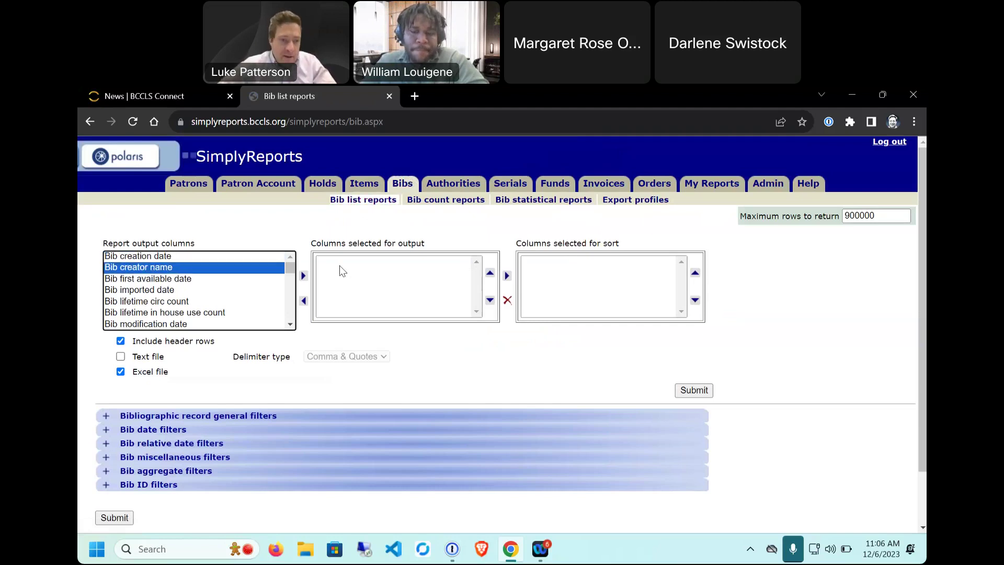
key("Down")
key("Down")
key("Down")
key("Down")
key("Down")
key("Down")
key("Down")
key("Down")
key("Down")
key("Down")
key("Down")
key("Down")
key("Down")
key("Down")
key("Down")
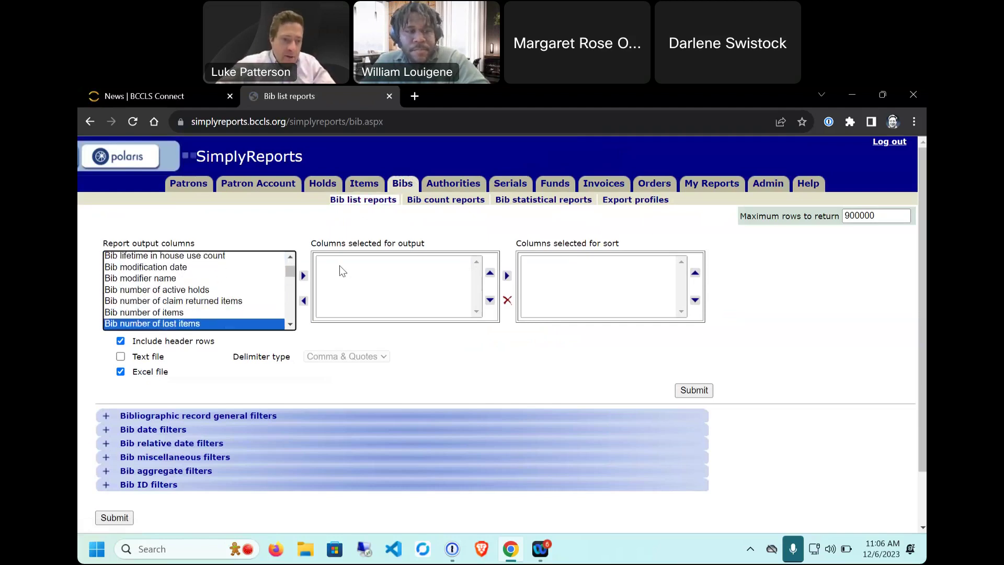
key("Down")
key("Down")
key("Down")
key("Down")
key("Down")
key("Down")
key("Down")
key("Down")
key("Down")
key("Down")
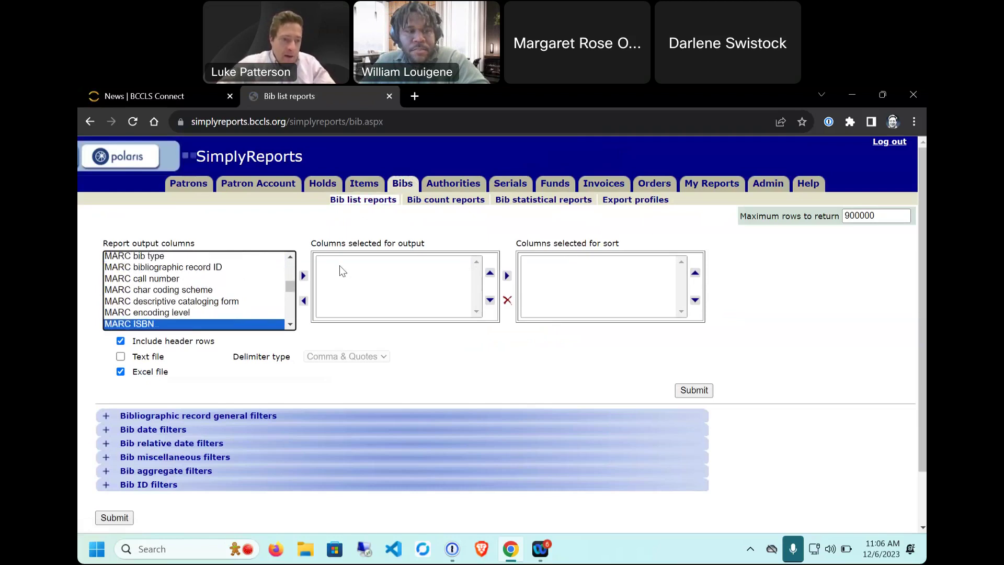
key("Down")
key("Down")
key("Down")
key("Down")
key("Down")
key("Down")
key("Down")
key("Down")
key("Down")
key("Down")
key("Down")
key("Down")
key("Down")
key("Down")
key("Down")
key("Down")
key("Down")
key("Down")
key("Down")
key("Down")
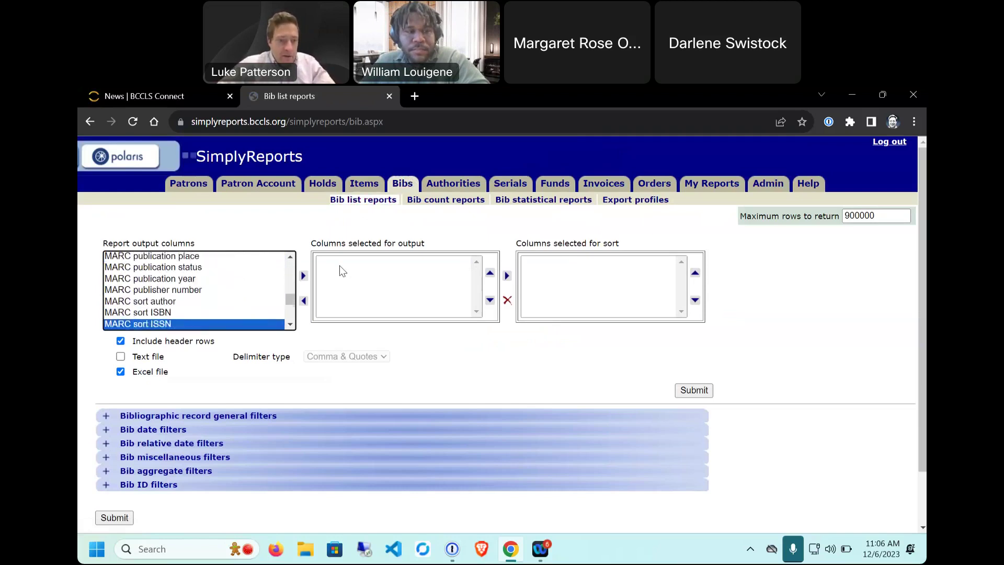
key("Down")
key("Down")
key("Down")
key("Down")
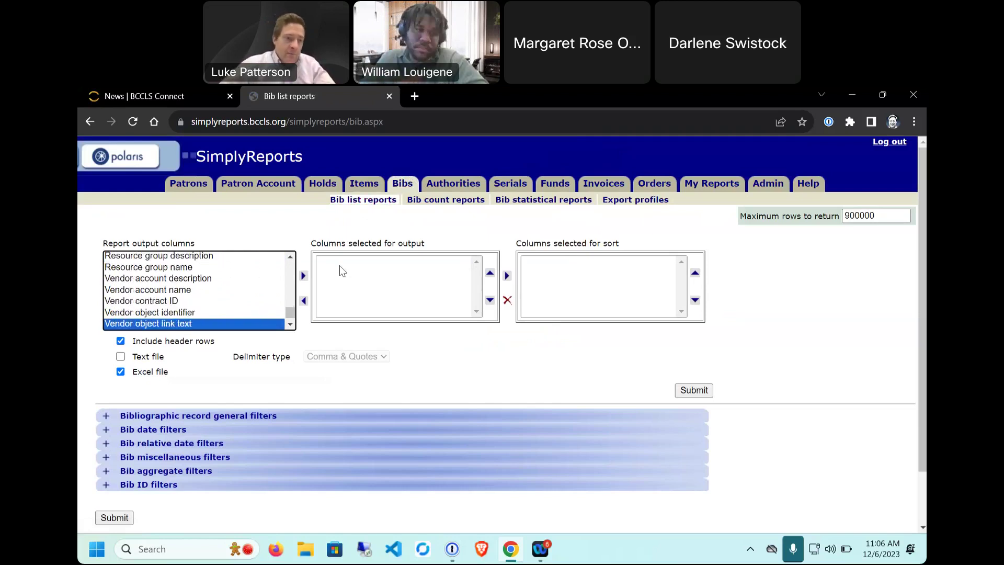
key("Up")
key("Up")
key("Up")
key("Up")
key("Up")
key("Up")
key("Up")
key("Up")
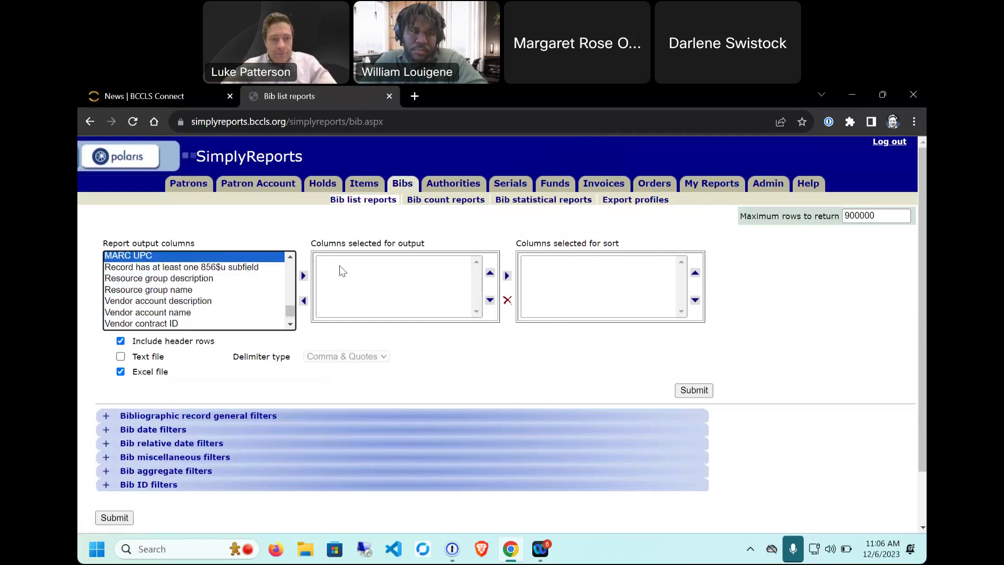
key("Up")
key("Up")
key("Up")
key("Up")
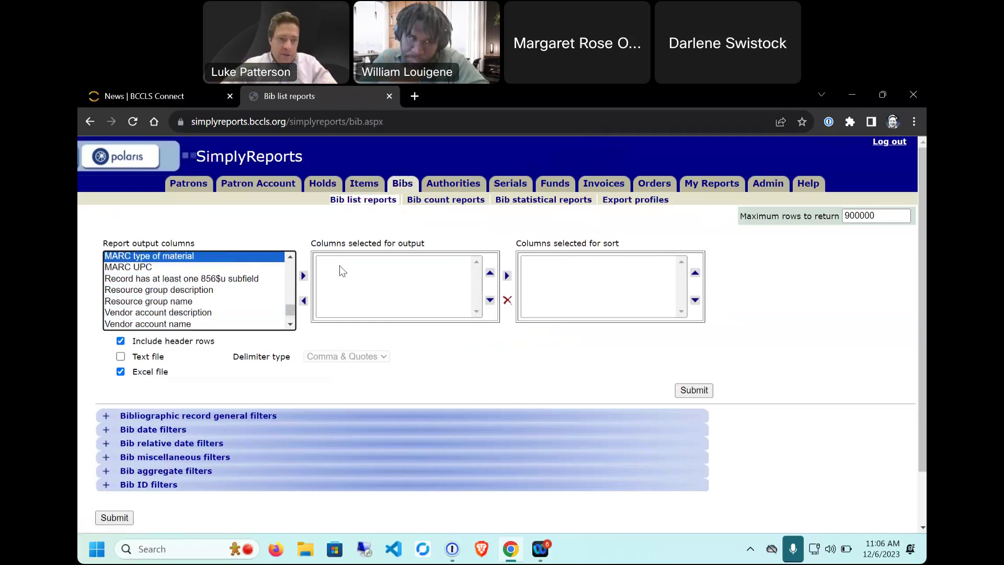
key("Up")
key("Up")
key("Up")
key("Up")
key("Up")
key("Up")
key("Up")
key("Up")
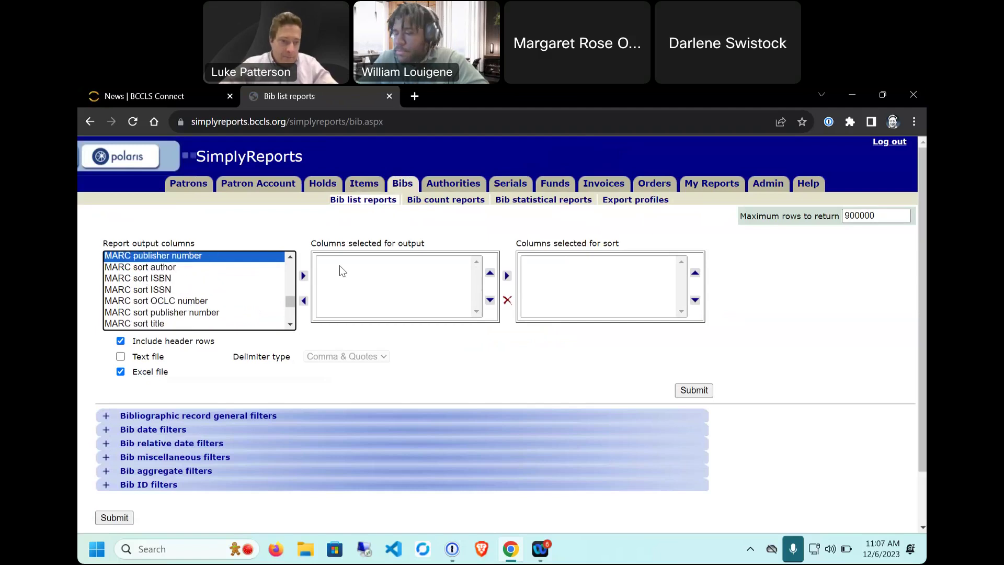
scroll(175, 291, "up", 10)
scroll(175, 291, "up", 2)
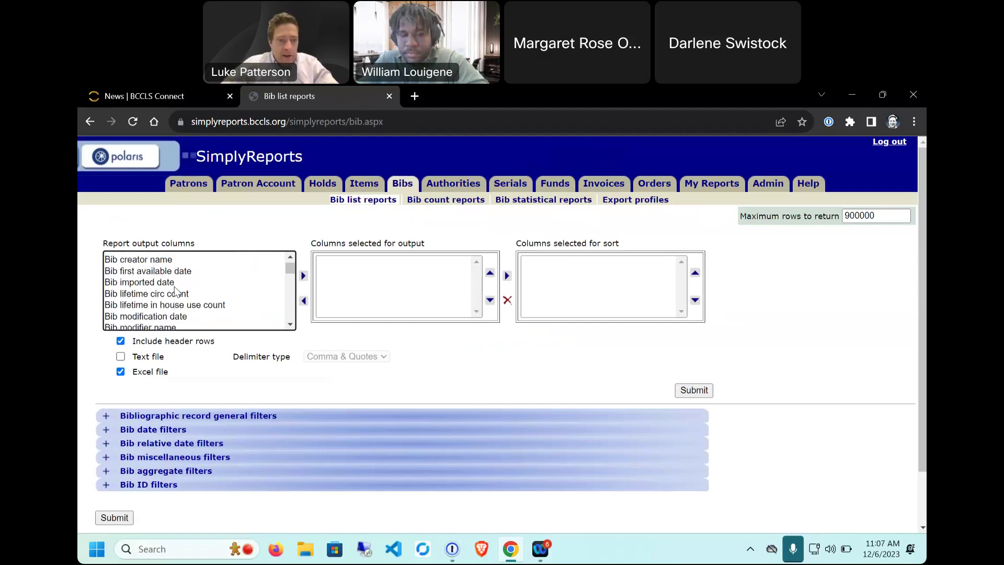
left_click(167, 268)
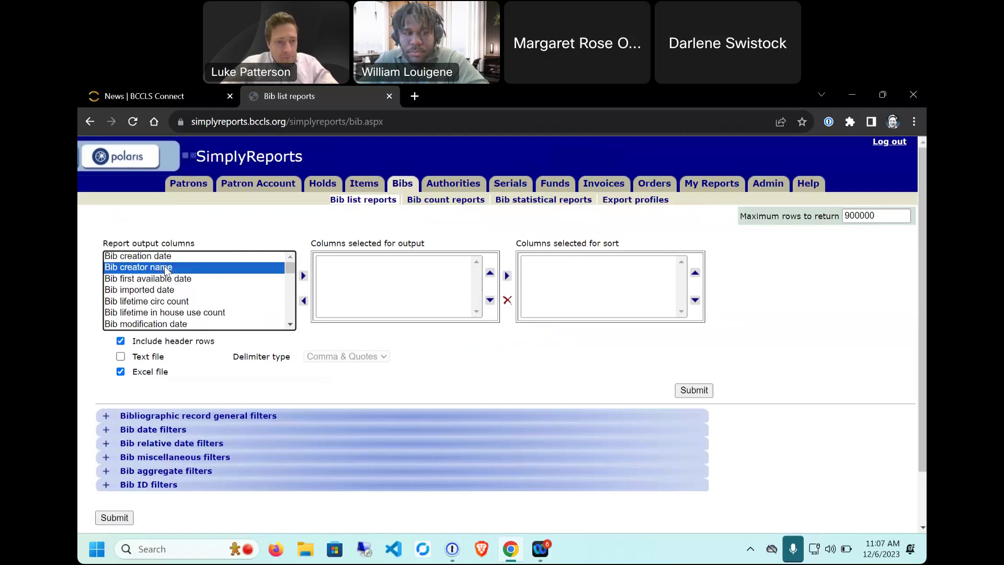
left_click(303, 276)
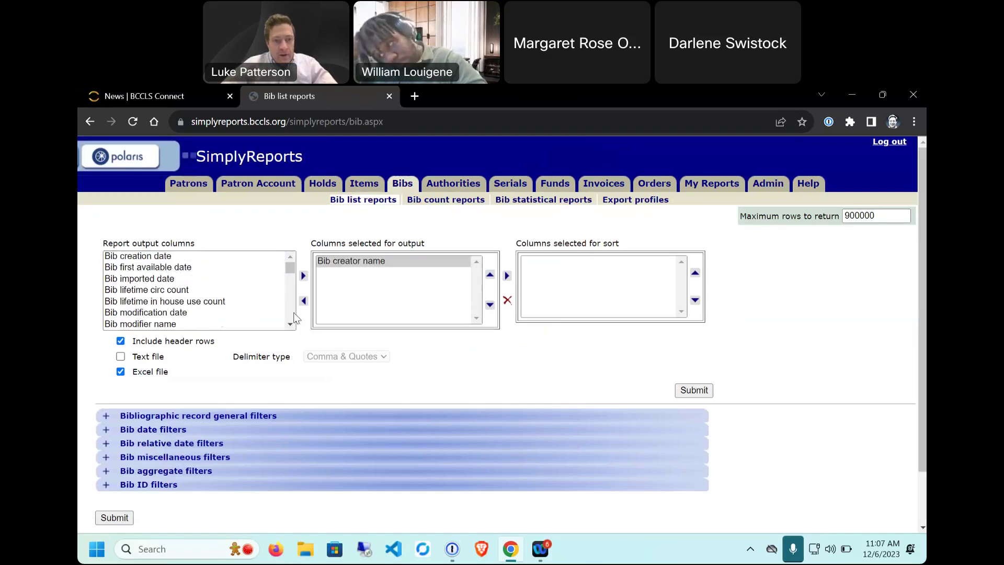
left_click(169, 290)
left_click(302, 276)
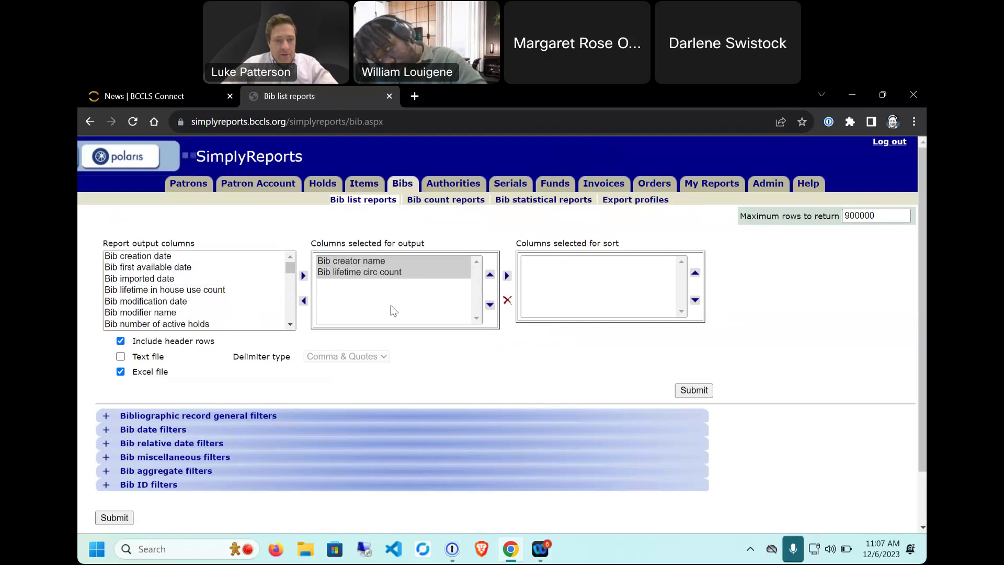
left_click(403, 272)
left_click(507, 276)
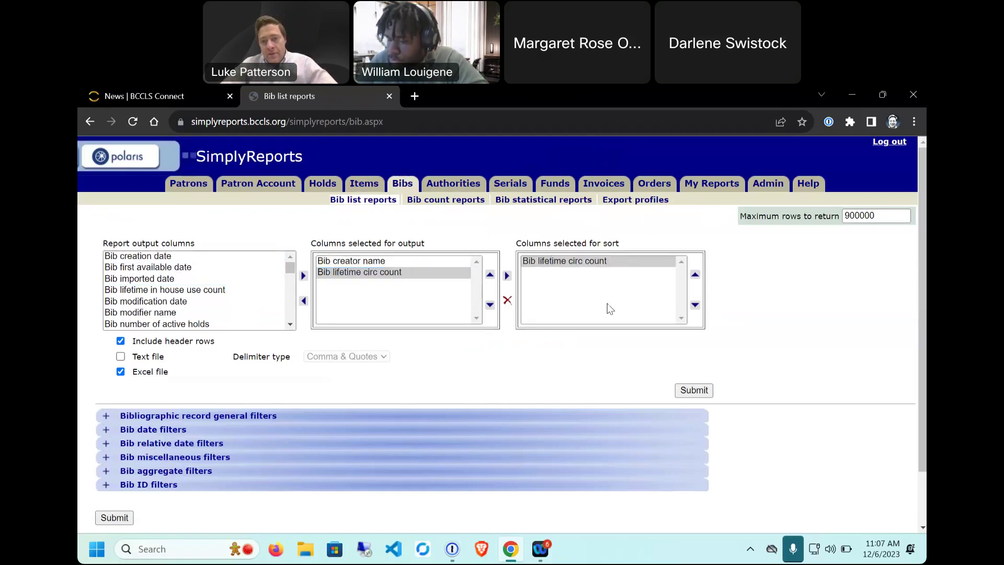
left_click(570, 262)
left_click(507, 302)
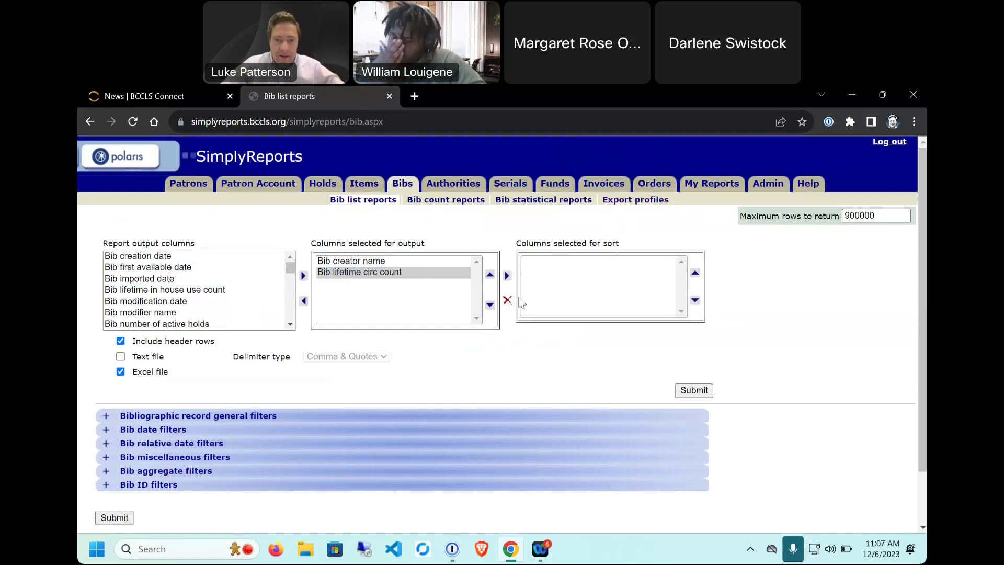
left_click(400, 263)
left_click(304, 301)
left_click(359, 261)
Step: Remove Bib lifetime circ count from the output and expand the Bibliographic record general filters
left_click(304, 302)
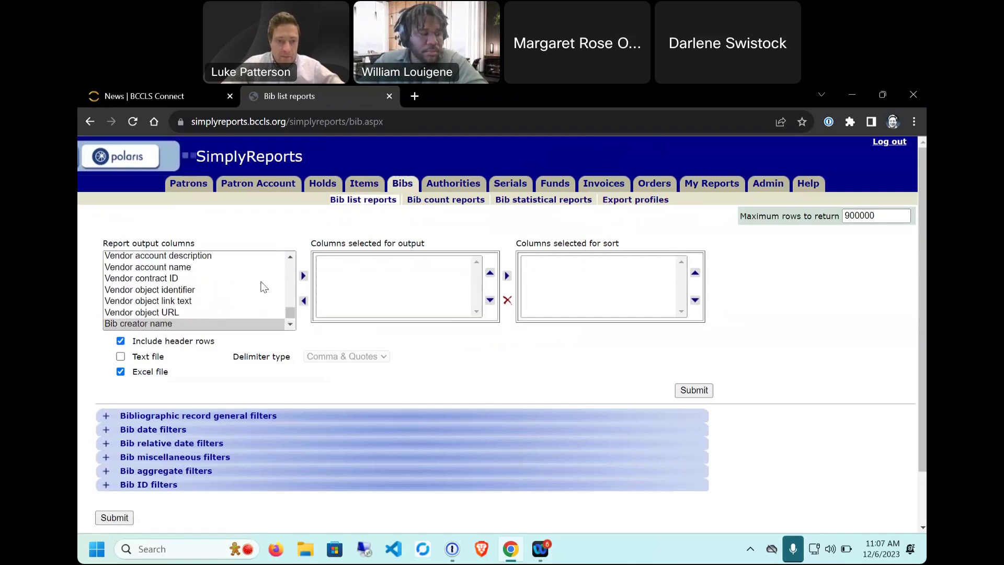
left_click(106, 417)
scroll(89, 365, "down", 6)
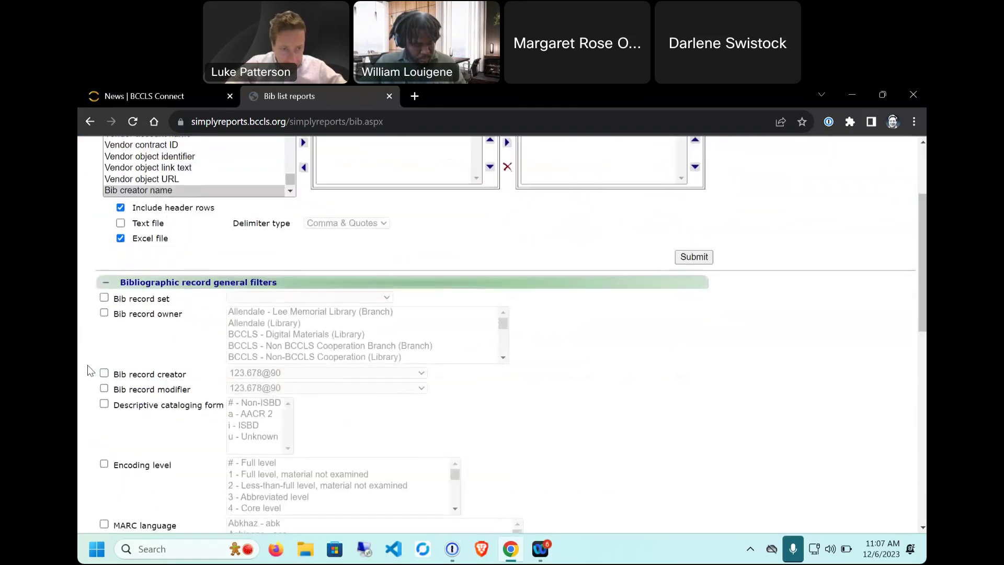
scroll(78, 388, "up", 3)
scroll(94, 365, "down", 7)
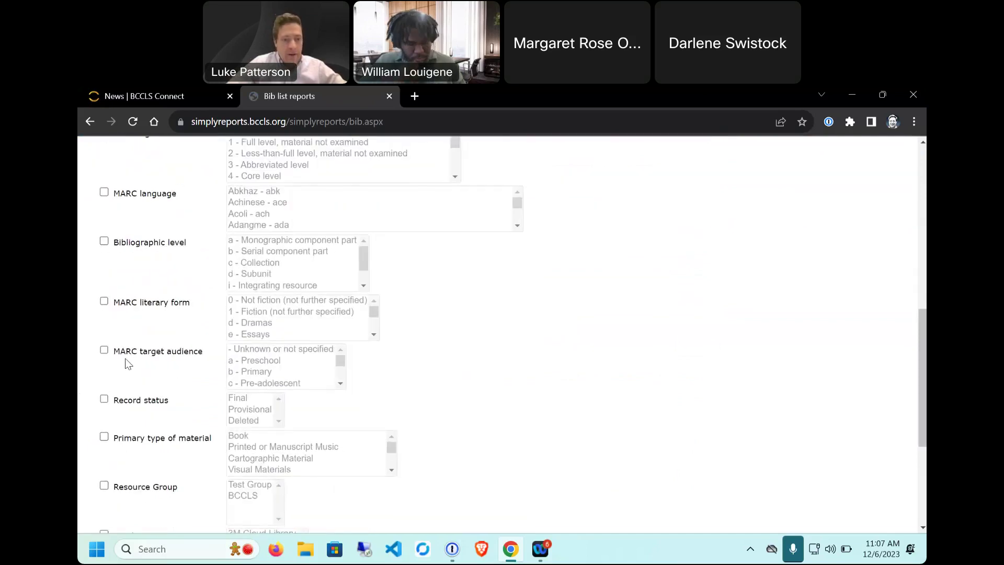
scroll(614, 362, "up", 7)
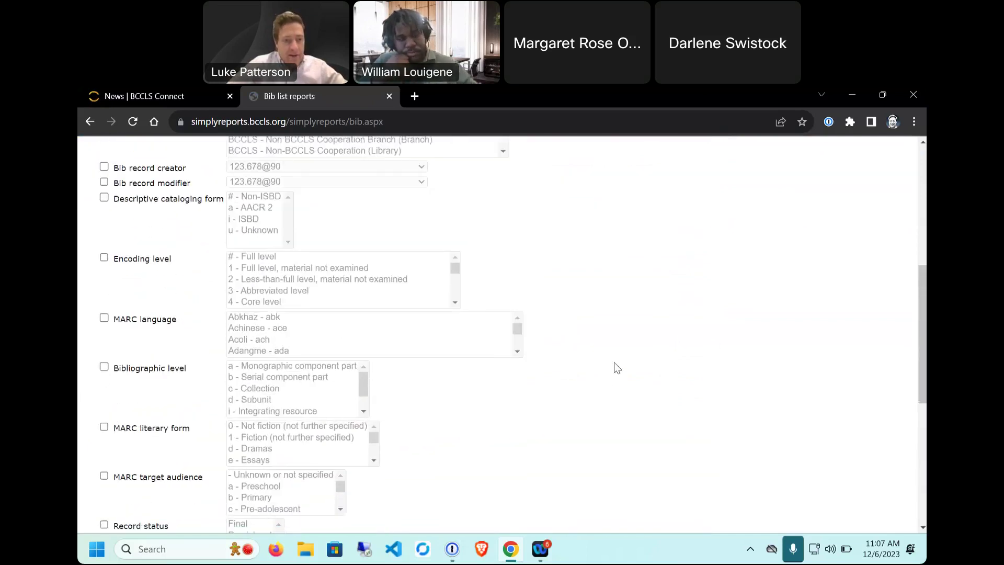
scroll(614, 361, "up", 1)
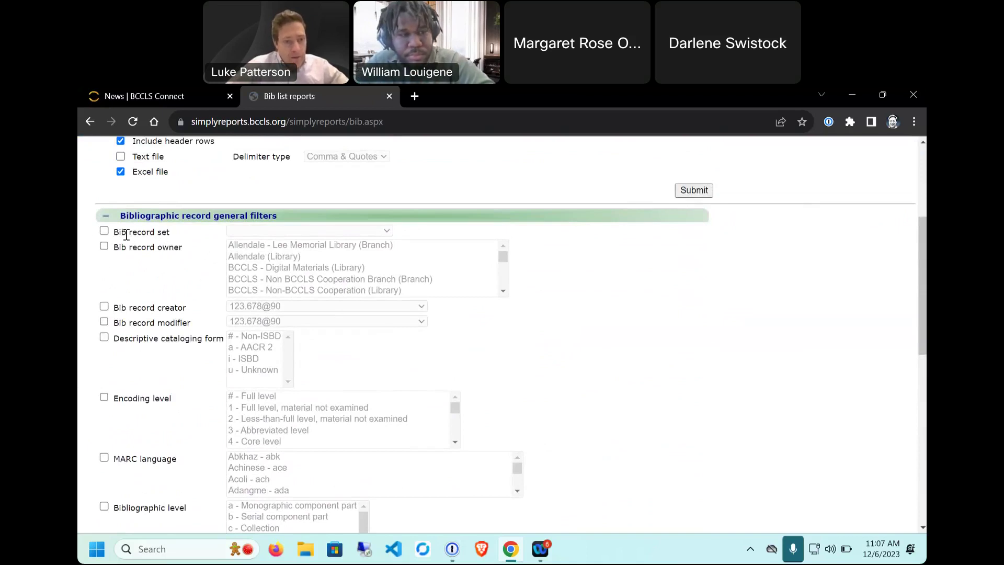
Step: Point out the Bib record set filter, then collapse the general filters section
left_click_drag(116, 234, 161, 233)
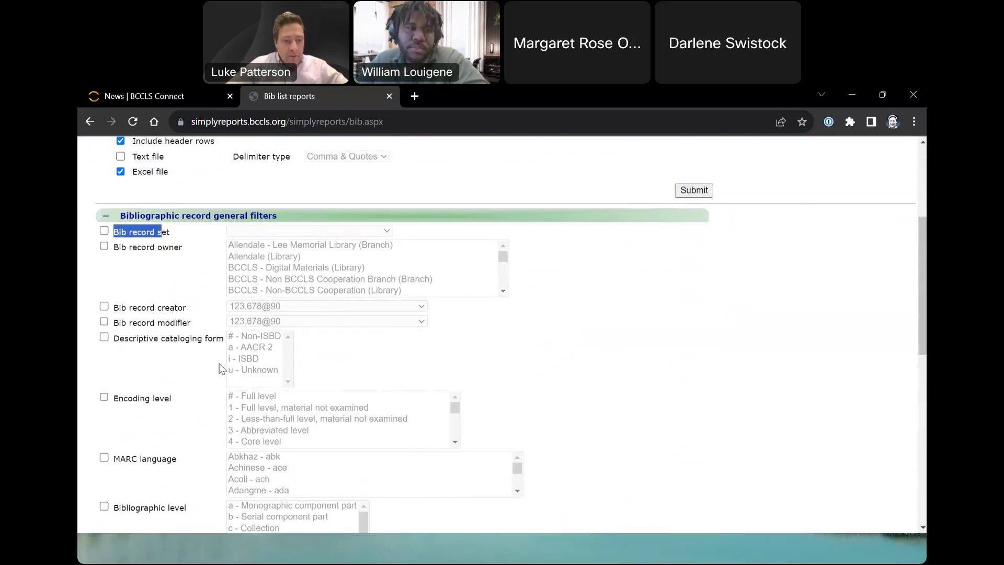
scroll(202, 419, "down", 4)
scroll(212, 446, "up", 5)
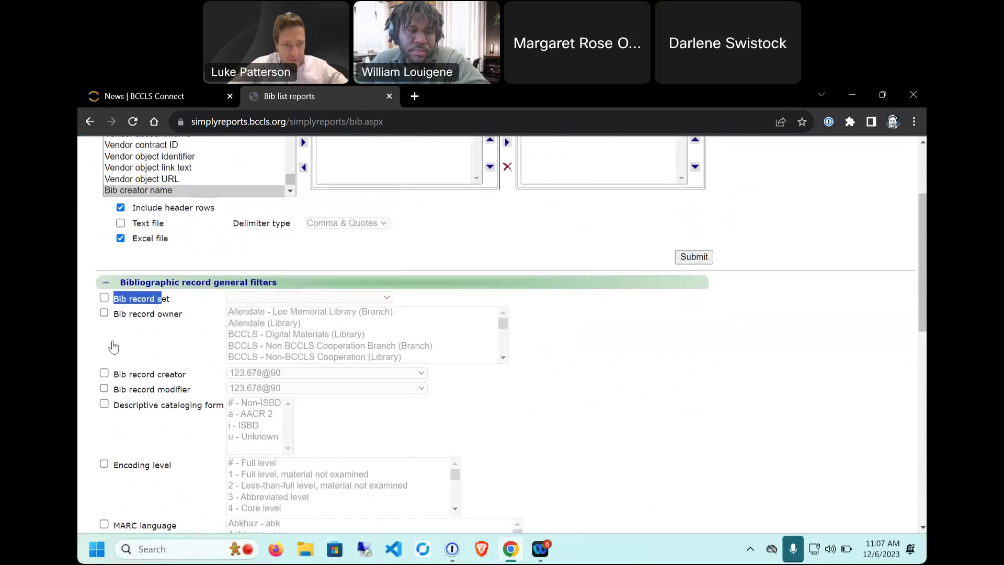
scroll(112, 349, "up", 1)
left_click(106, 356)
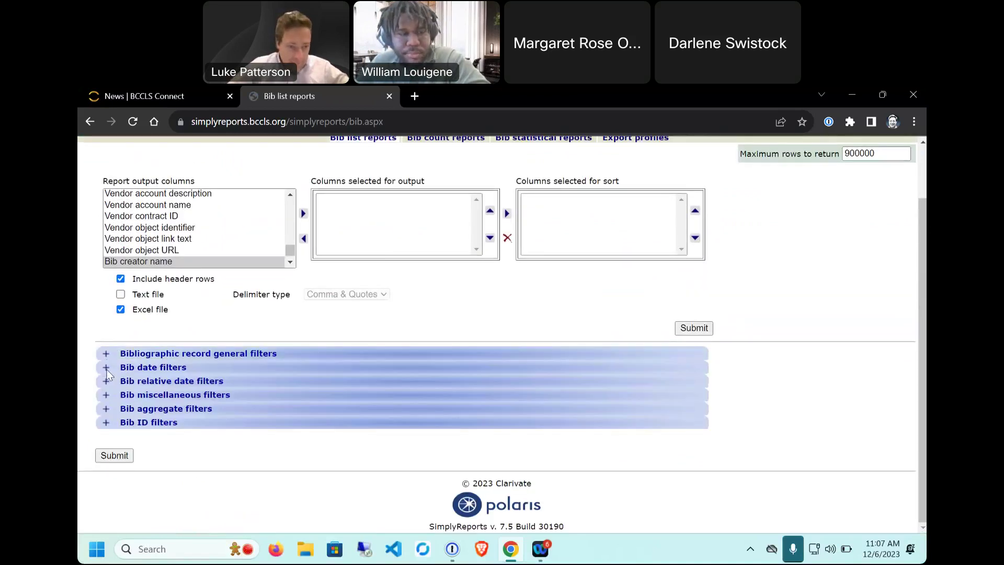
left_click(107, 369)
scroll(201, 413, "down", 1)
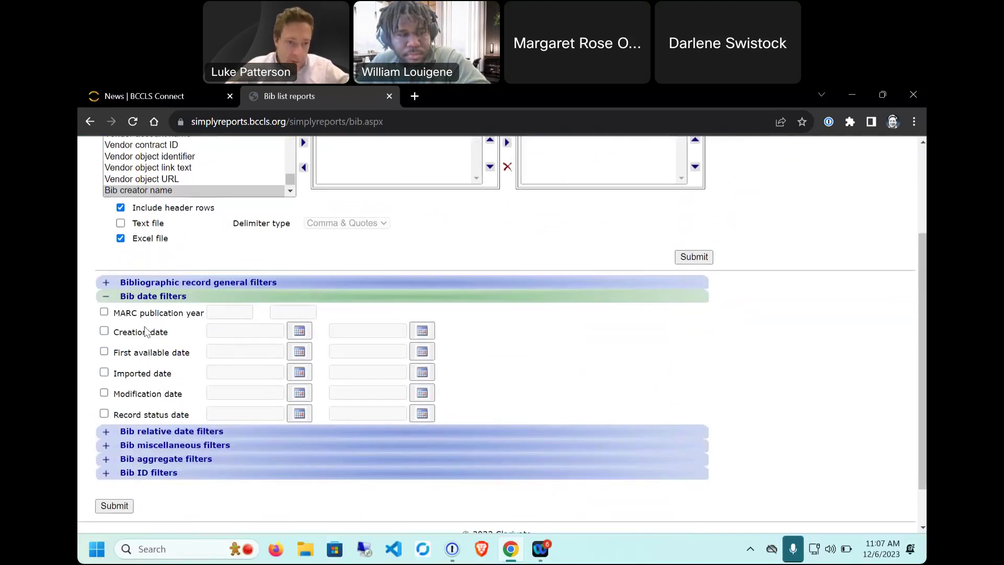
left_click_drag(126, 313, 177, 315)
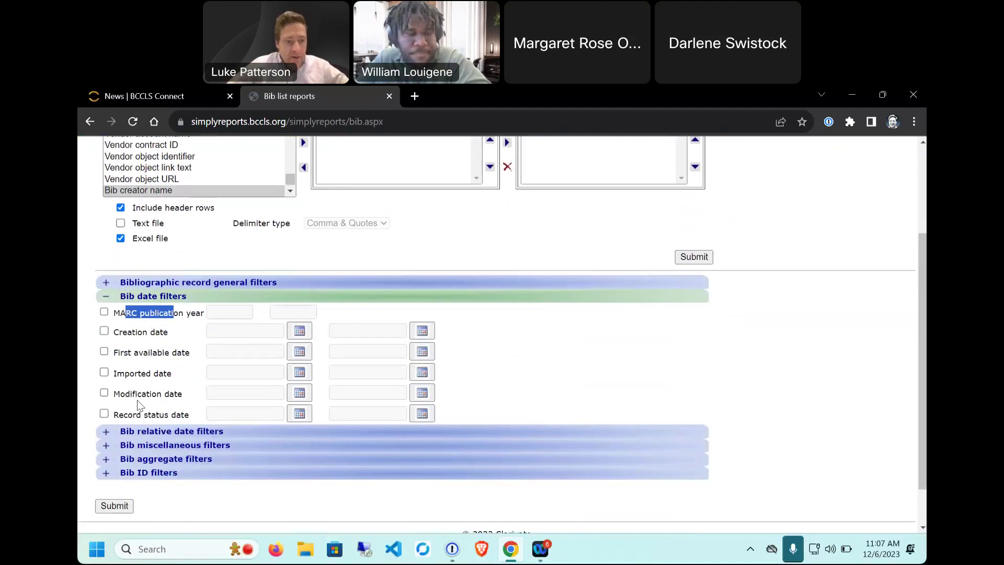
left_click_drag(137, 395, 165, 402)
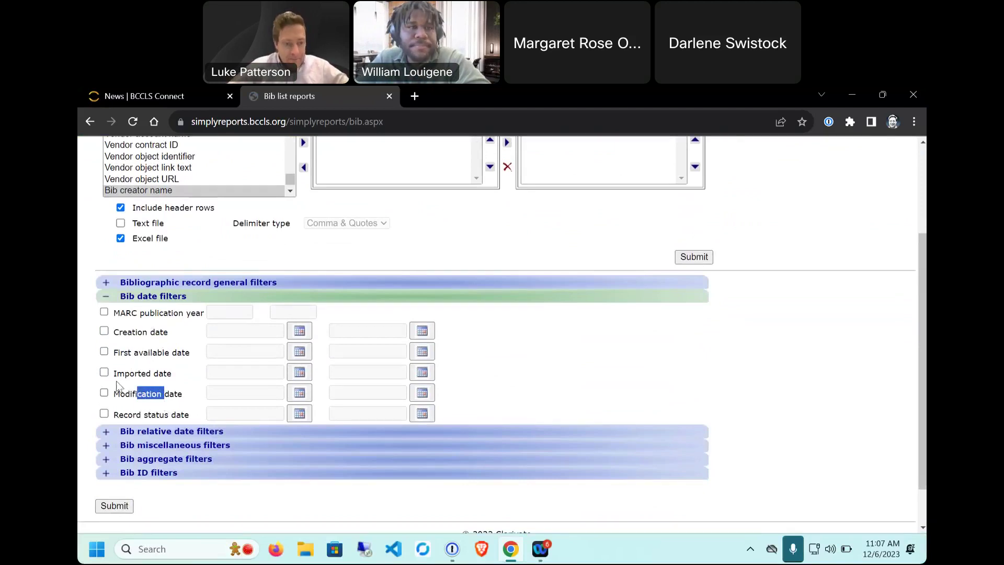
left_click(106, 297)
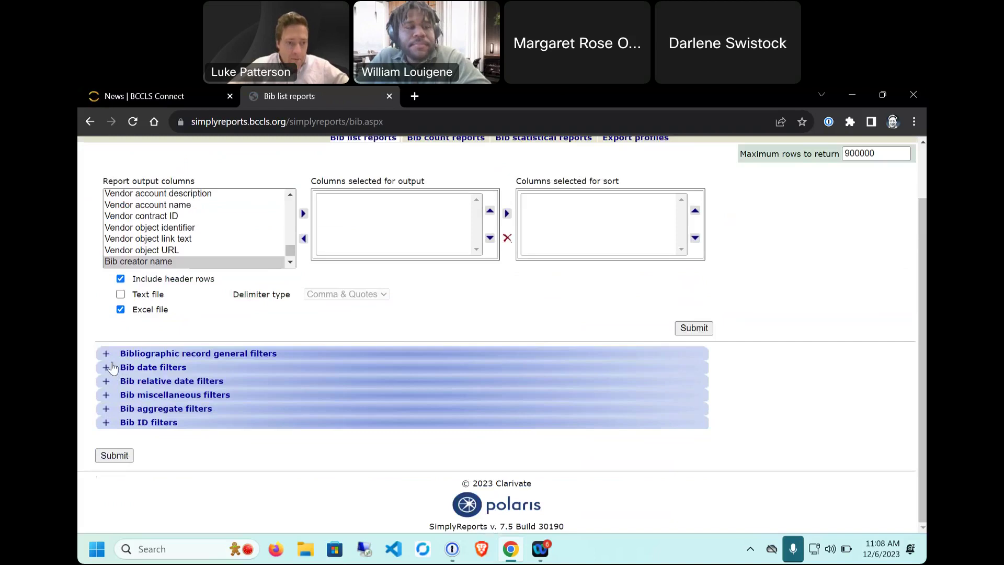
left_click(106, 382)
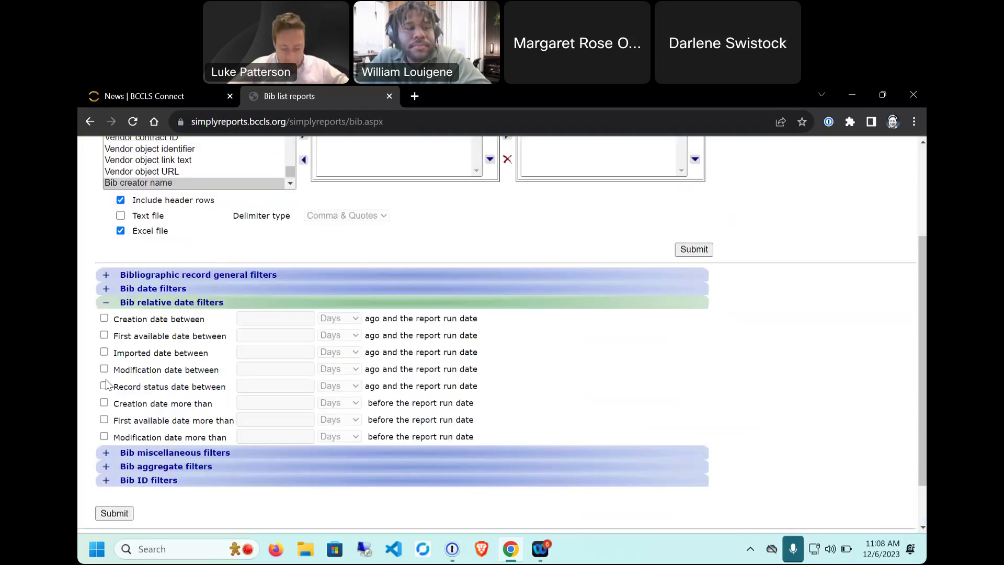
left_click(104, 318)
left_click(301, 318)
type("5")
left_click(350, 320)
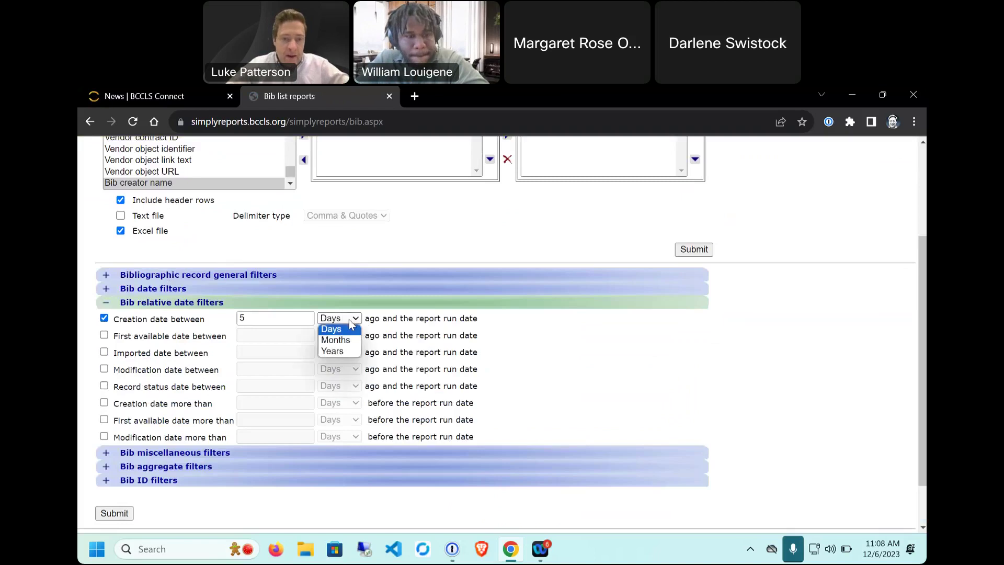
left_click(239, 316)
left_click_drag(256, 316, 197, 311)
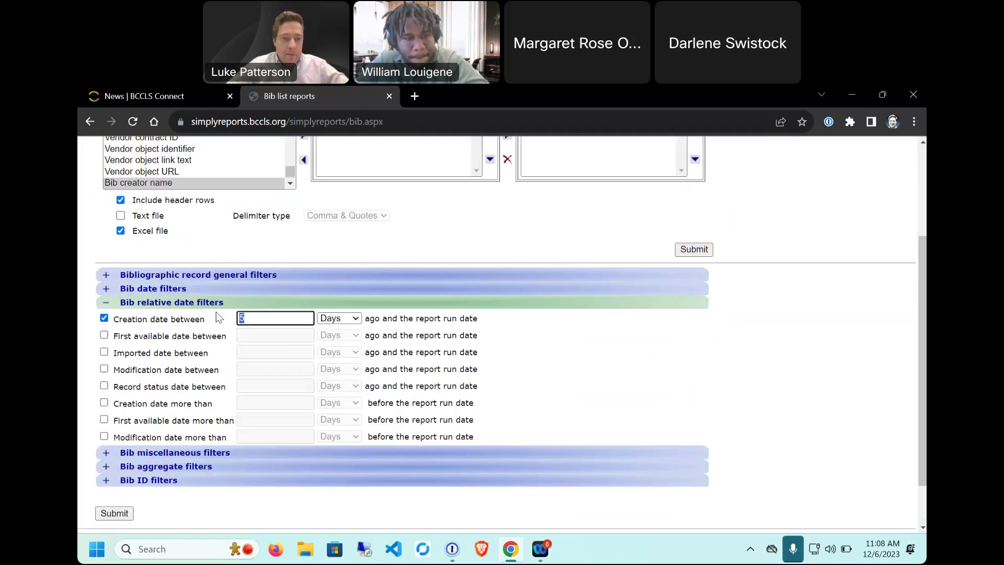
left_click(104, 317)
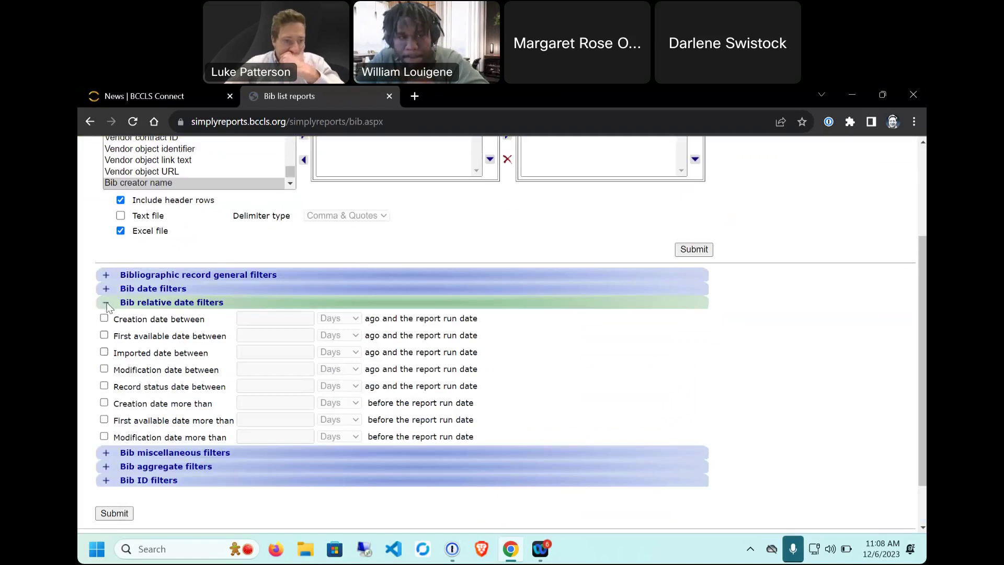
left_click(106, 303)
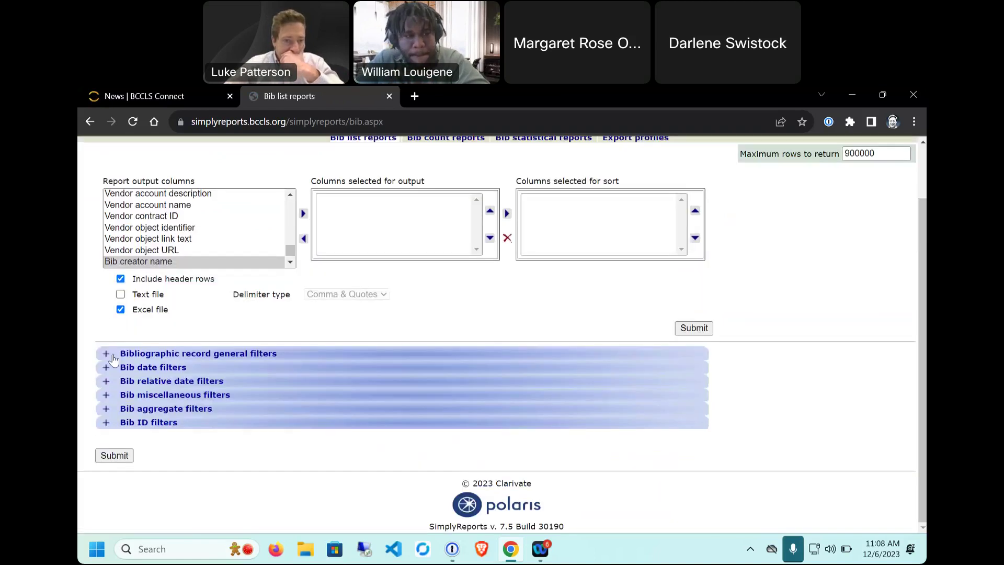
left_click(106, 396)
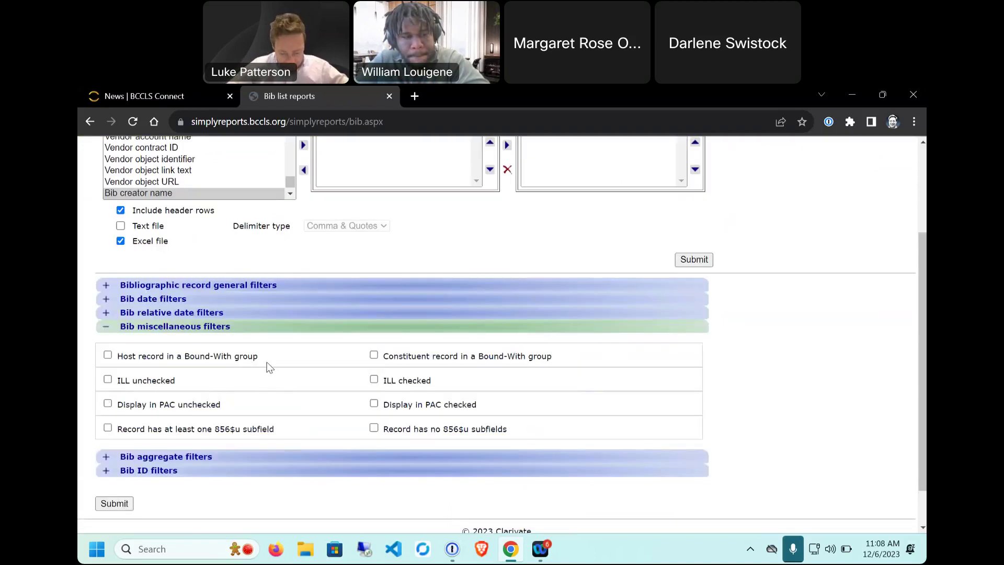
left_click(112, 329)
left_click(111, 410)
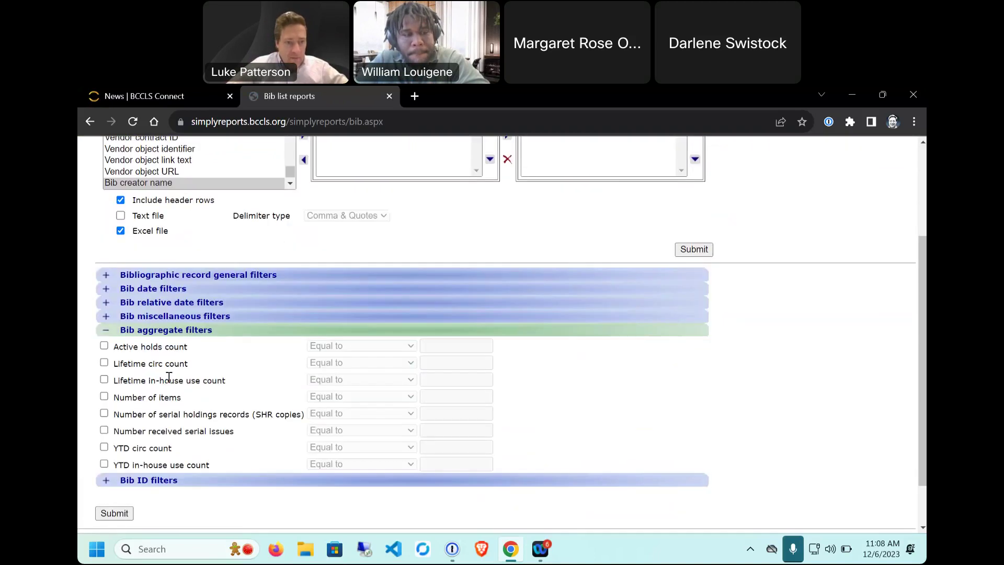
left_click(104, 363)
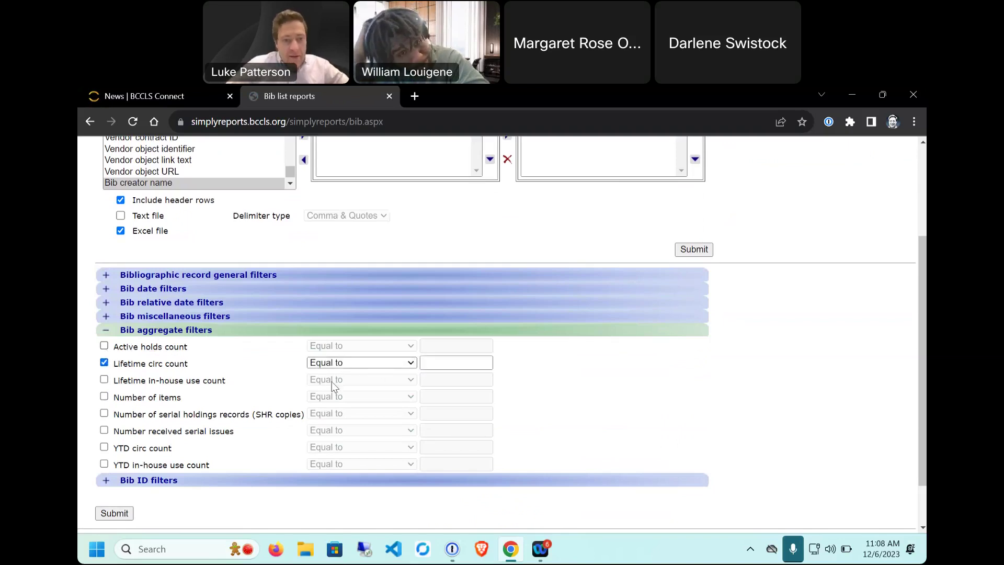
left_click(330, 362)
left_click(362, 375)
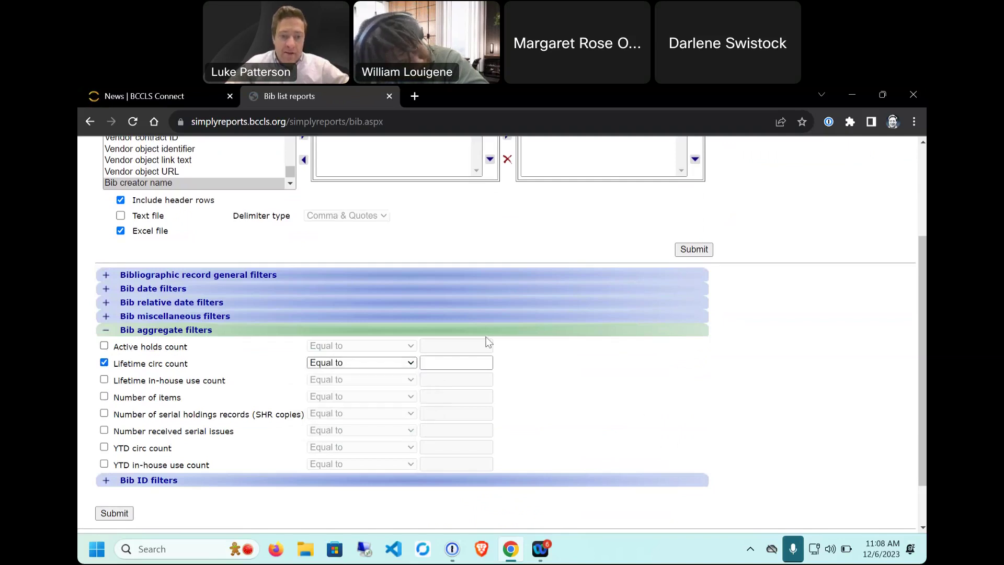
left_click(104, 363)
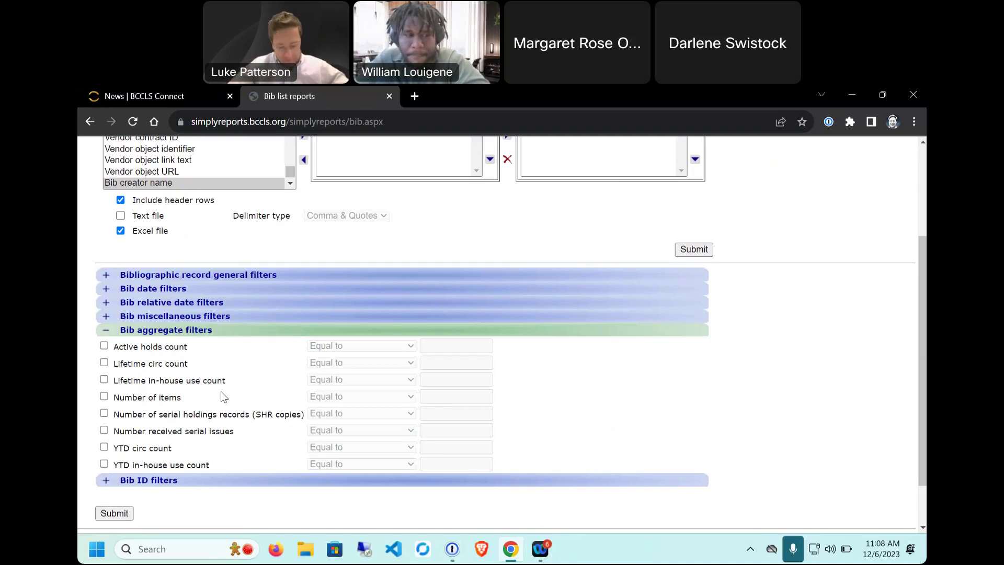
left_click(104, 481)
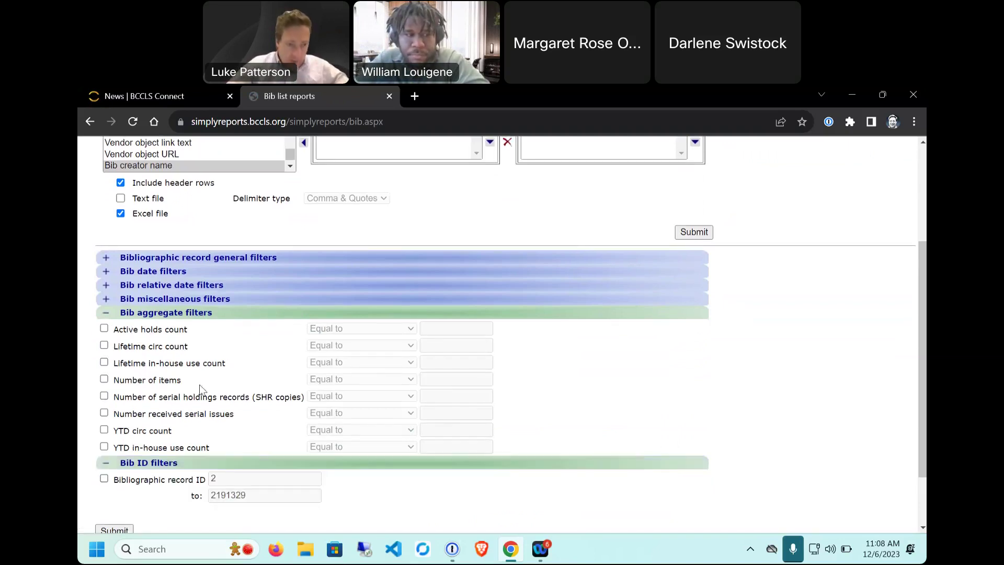
left_click(105, 242)
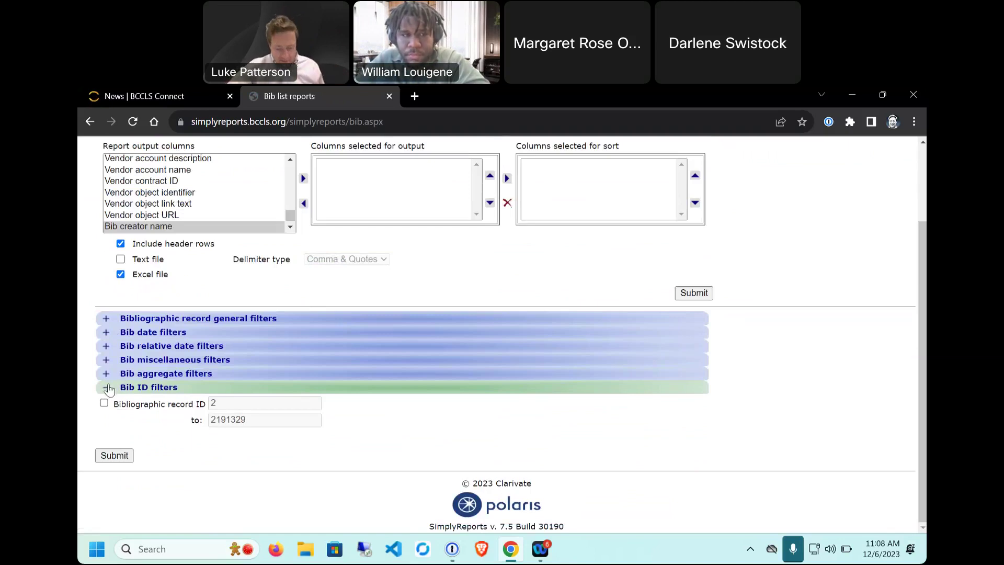
left_click(108, 390)
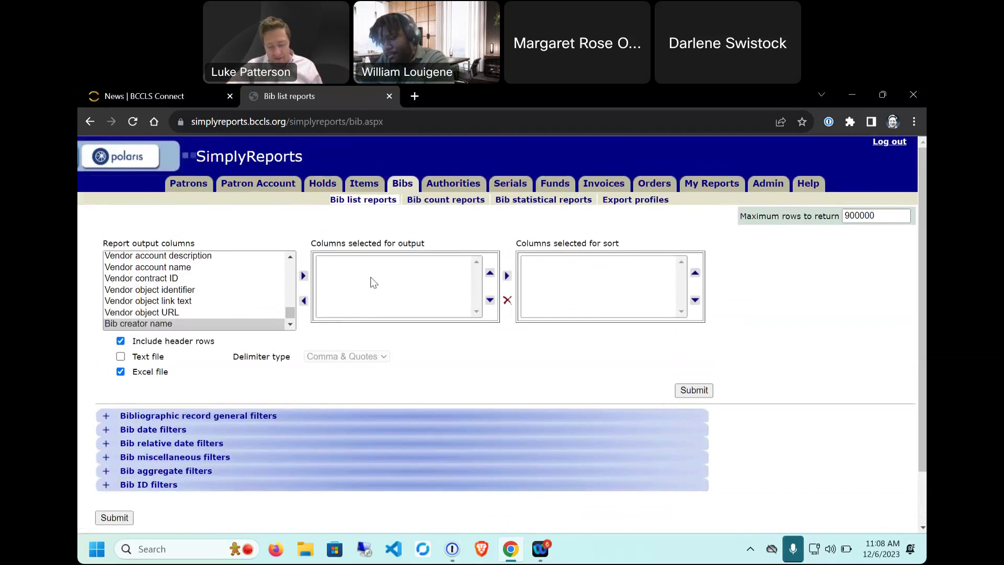
Step: Add MARC author and MARC title to the output columns
scroll(167, 300, "up", 3)
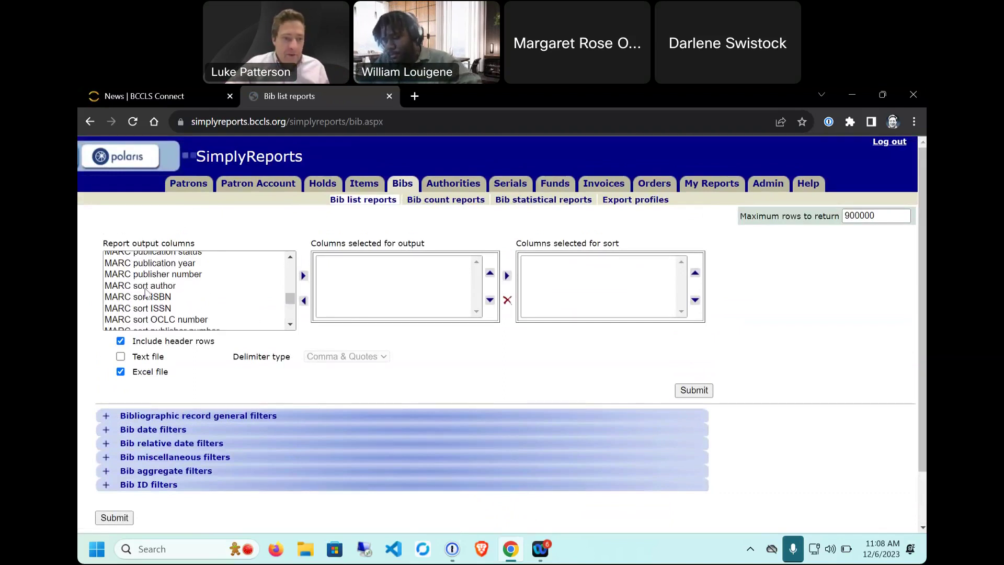
scroll(147, 288, "down", 2)
scroll(157, 298, "up", 5)
scroll(162, 307, "up", 4)
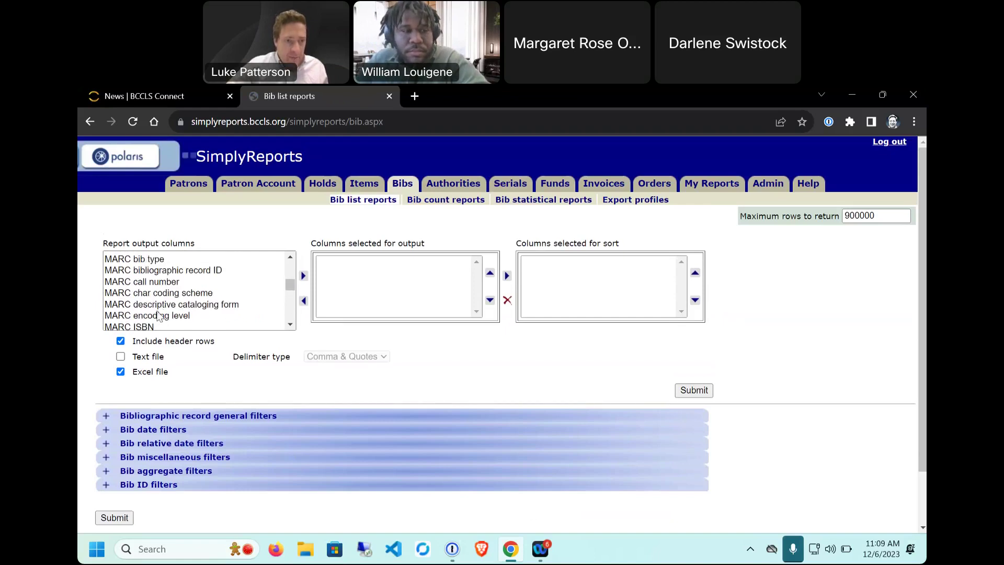
left_click(156, 303)
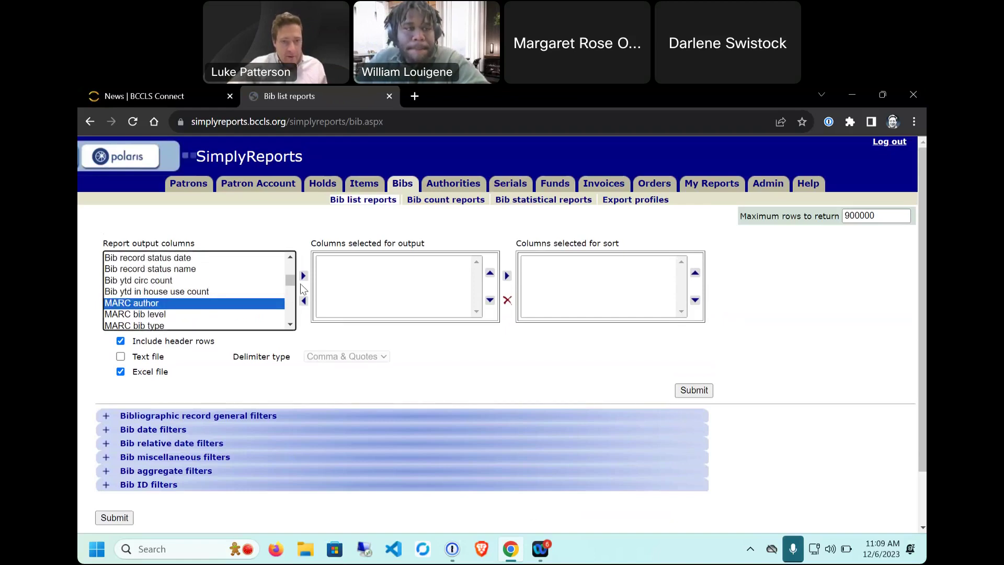
left_click(304, 276)
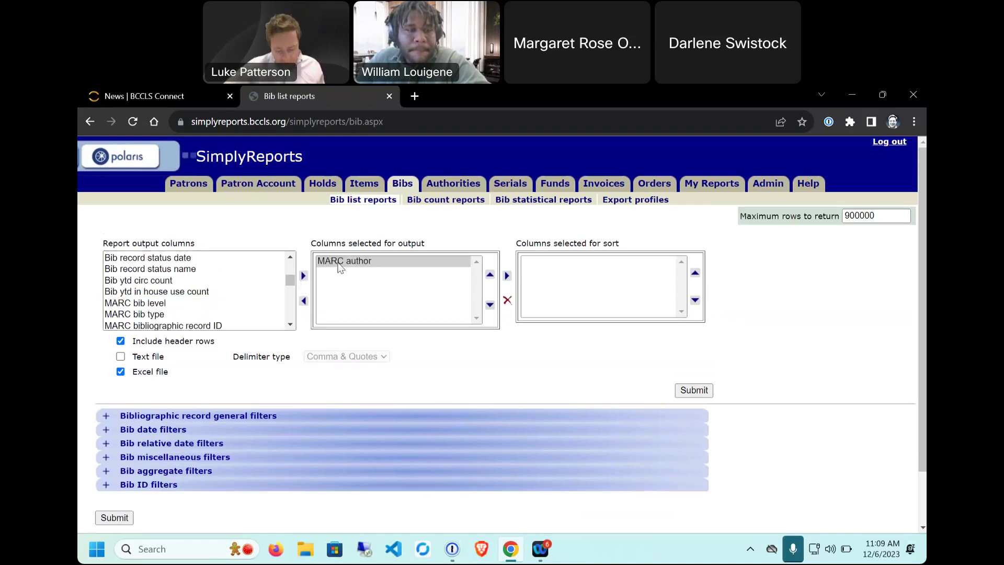
scroll(209, 288, "up", 2)
scroll(147, 308, "down", 4)
scroll(148, 314, "down", 10)
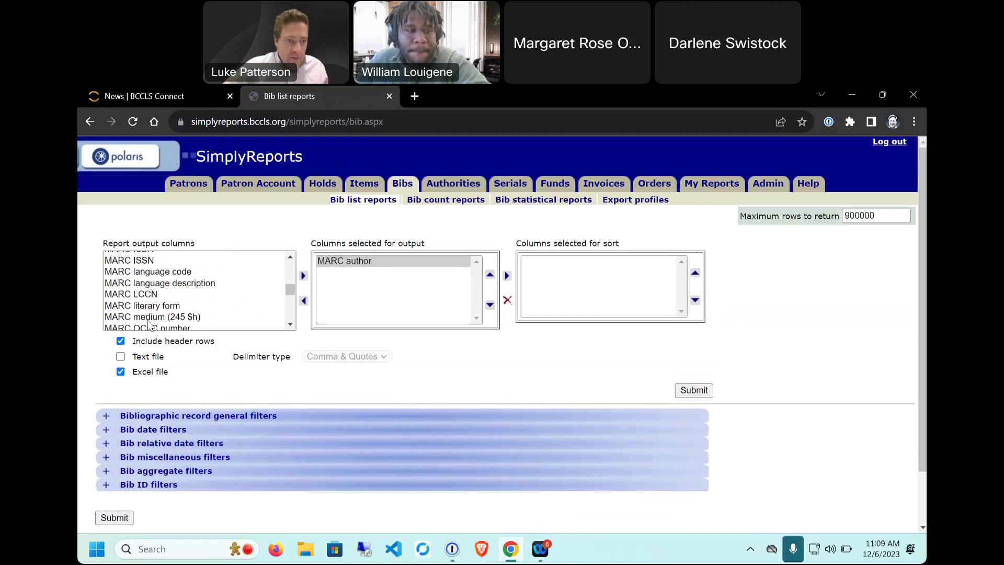
left_click(144, 298)
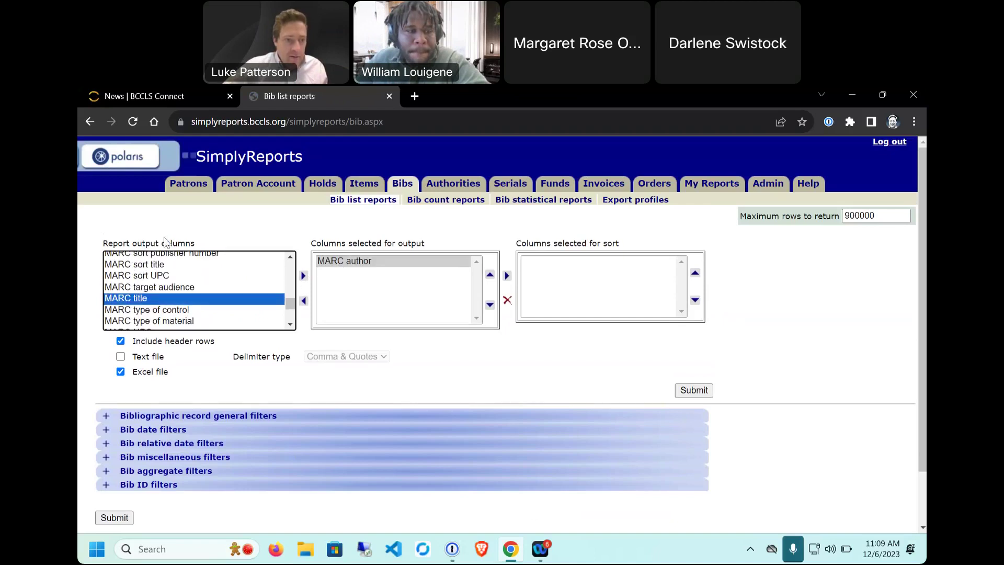
left_click(304, 276)
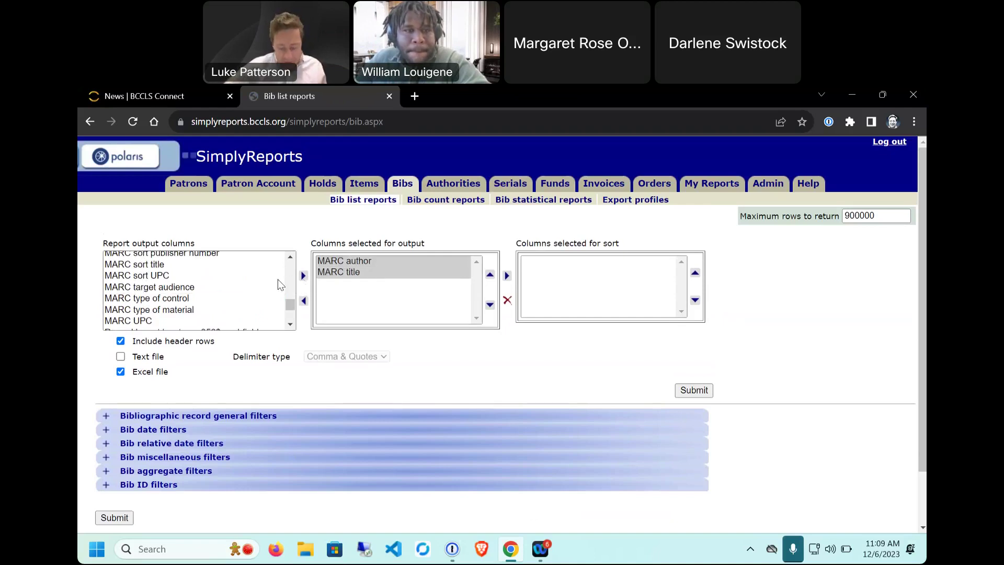
Step: Add Bib ytd circ count to the output and place it last, after author and title
scroll(182, 300, "up", 10)
scroll(153, 302, "down", 6)
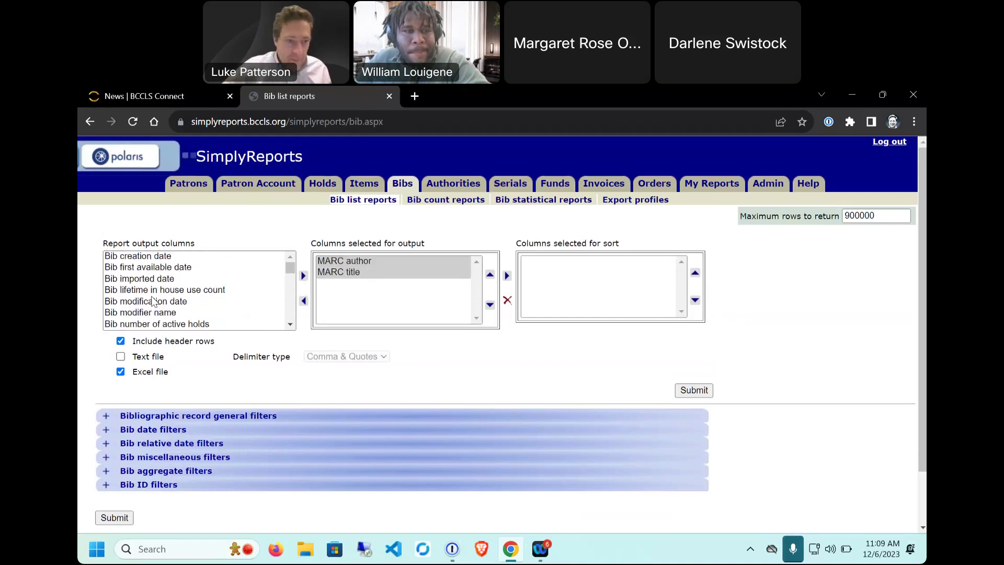
scroll(154, 302, "down", 4)
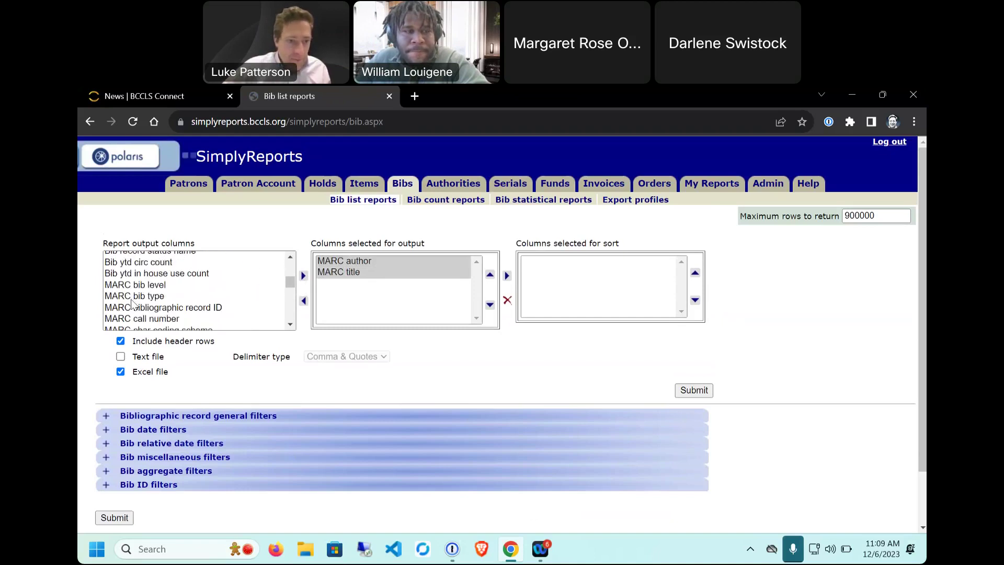
left_click(140, 263)
left_click(304, 276)
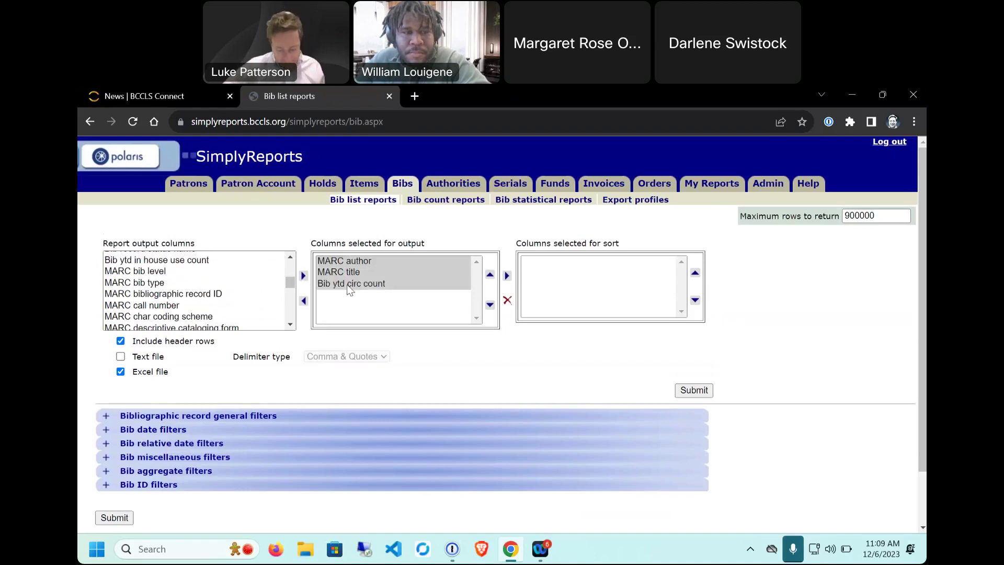
left_click(358, 265)
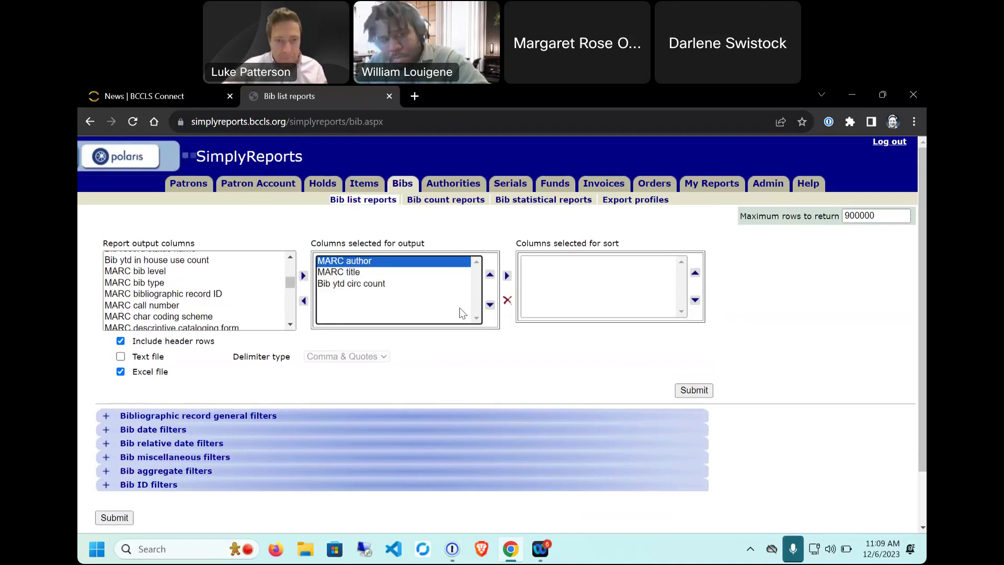
left_click(397, 272)
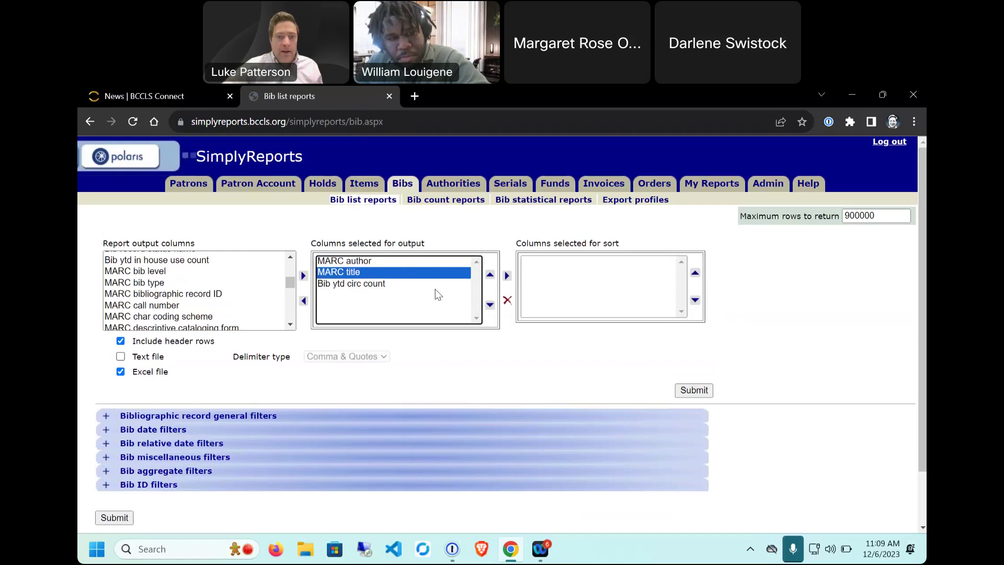
left_click(386, 283)
left_click(489, 274)
left_click(491, 275)
left_click(491, 305)
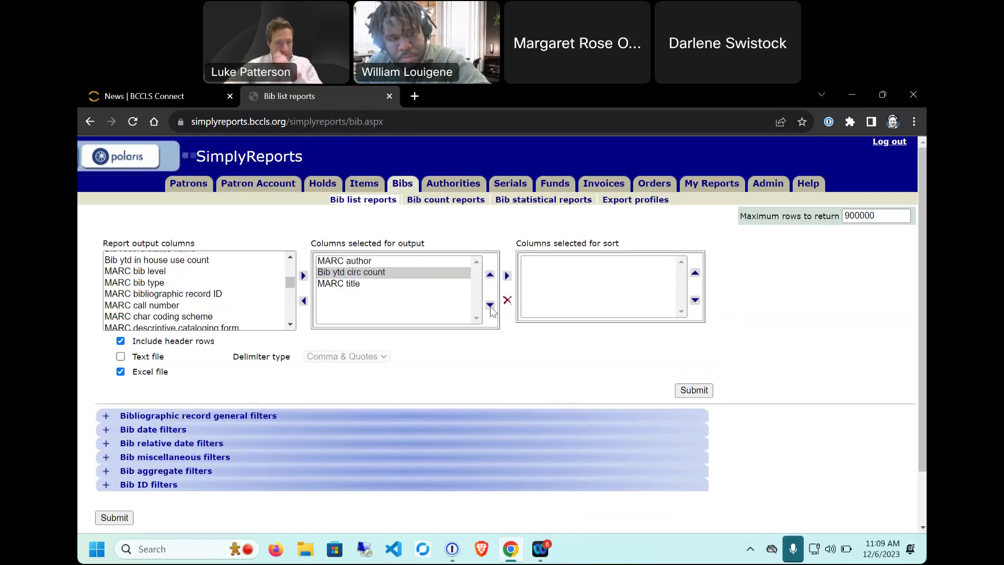
left_click(491, 305)
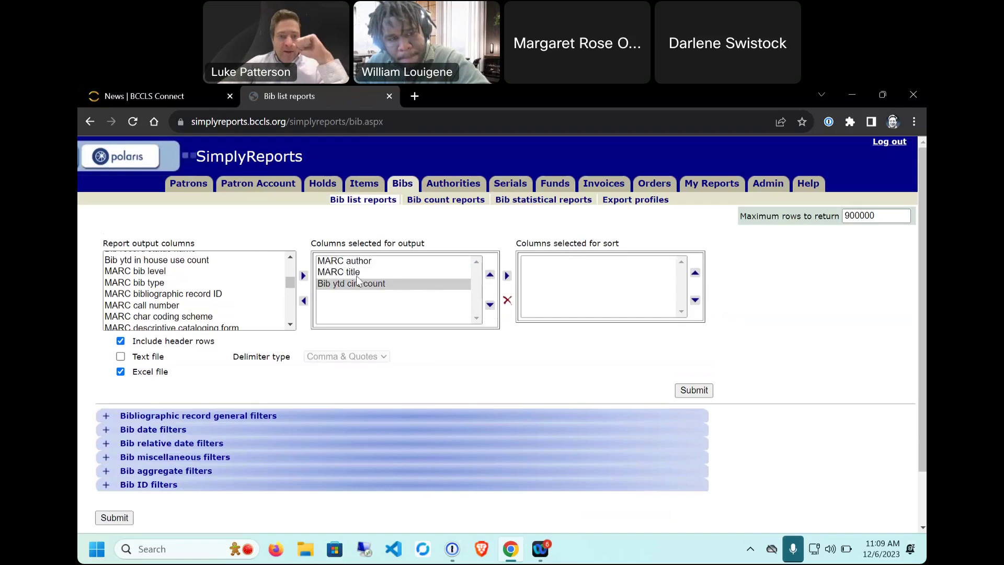
Step: Sort by Bib ytd circ count and submit the report
left_click(344, 292)
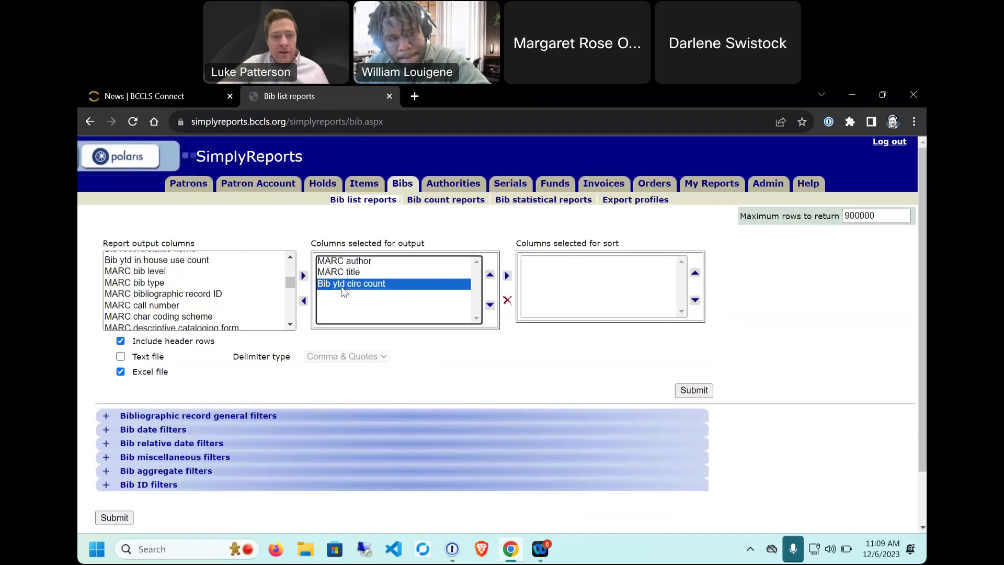
left_click(508, 277)
left_click(567, 262)
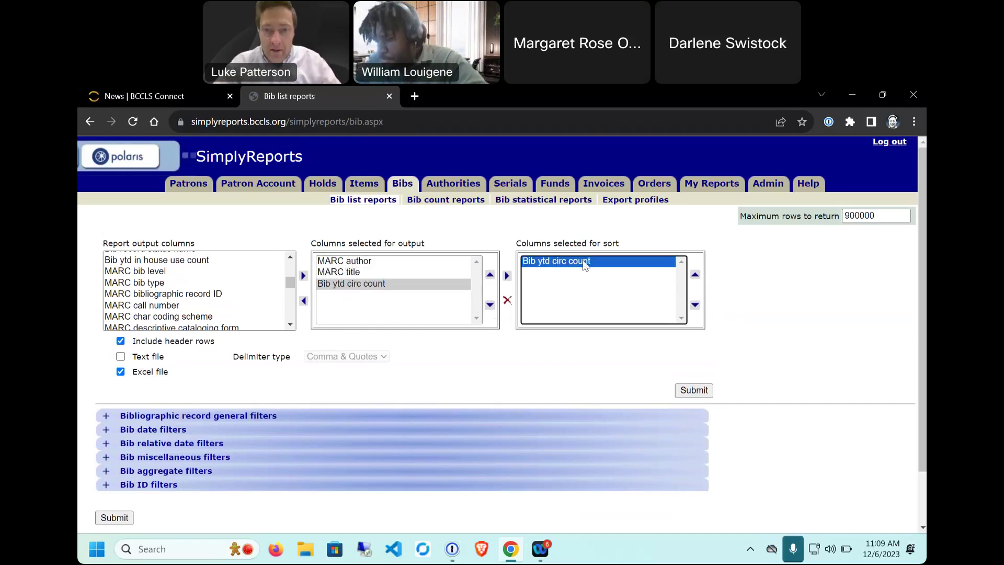
left_click(375, 263)
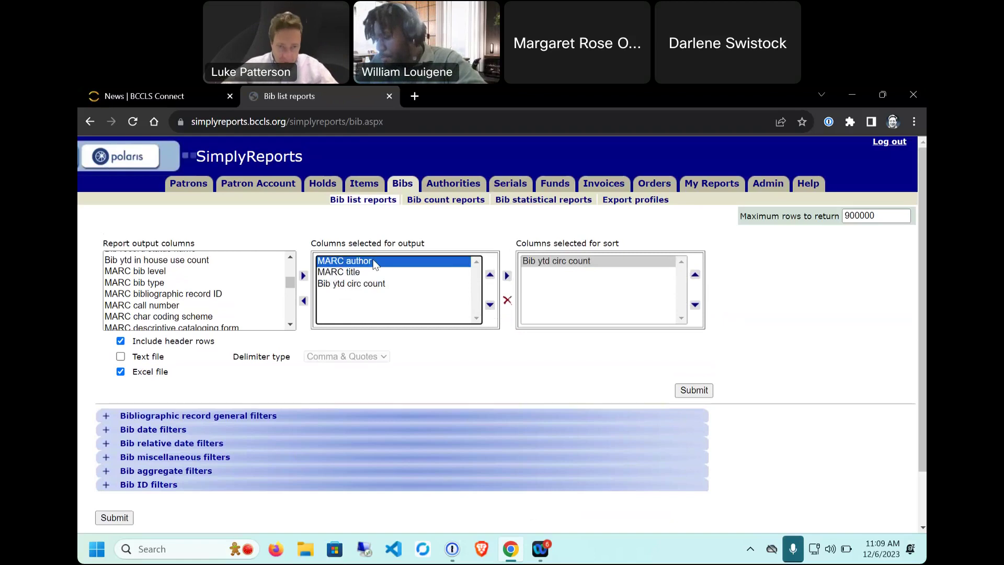
left_click(693, 391)
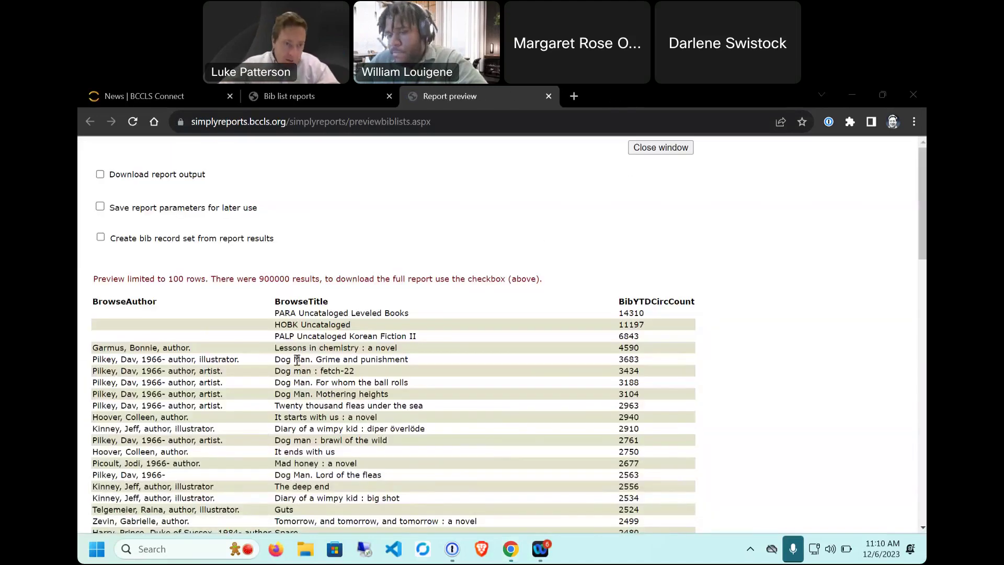
Step: Review the preview's author, title and BibYTDCircCount columns and its 100-row limit note, then close it
mouse_move(95, 296)
left_mouse_down()
mouse_move(355, 372)
mouse_move(193, 345)
mouse_move(97, 296)
left_mouse_up()
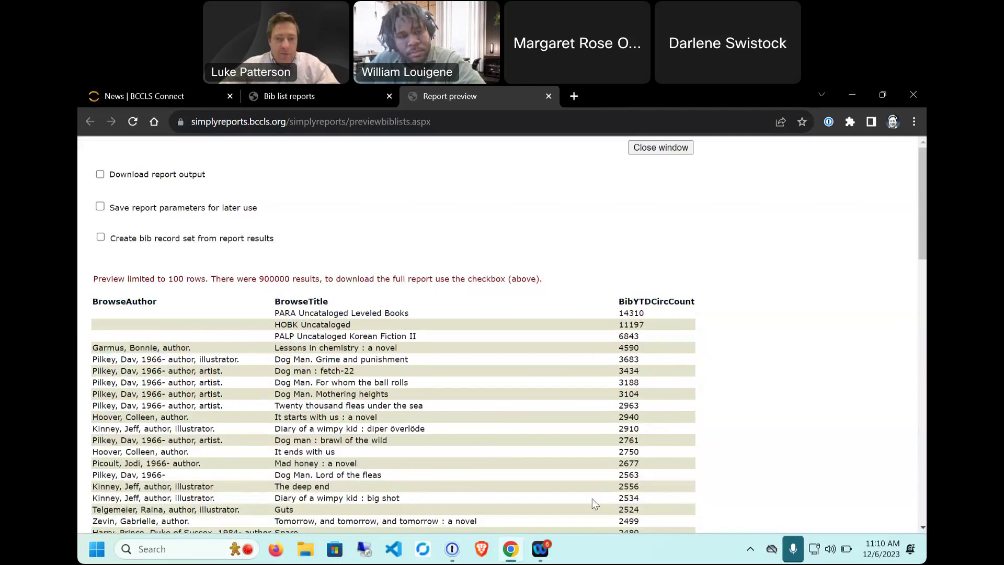
left_click_drag(612, 298, 665, 309)
left_click(662, 309)
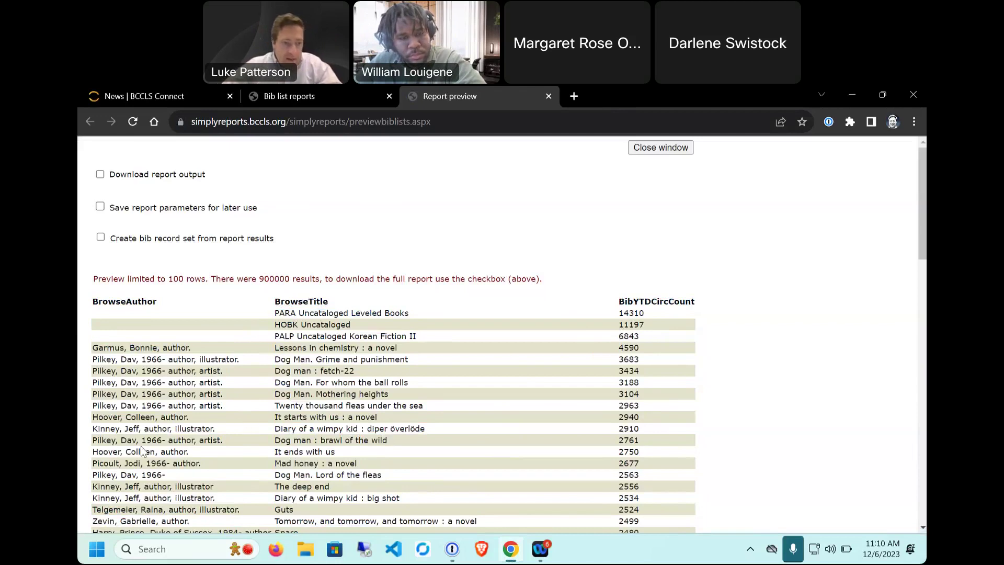
left_click_drag(191, 417, 94, 423)
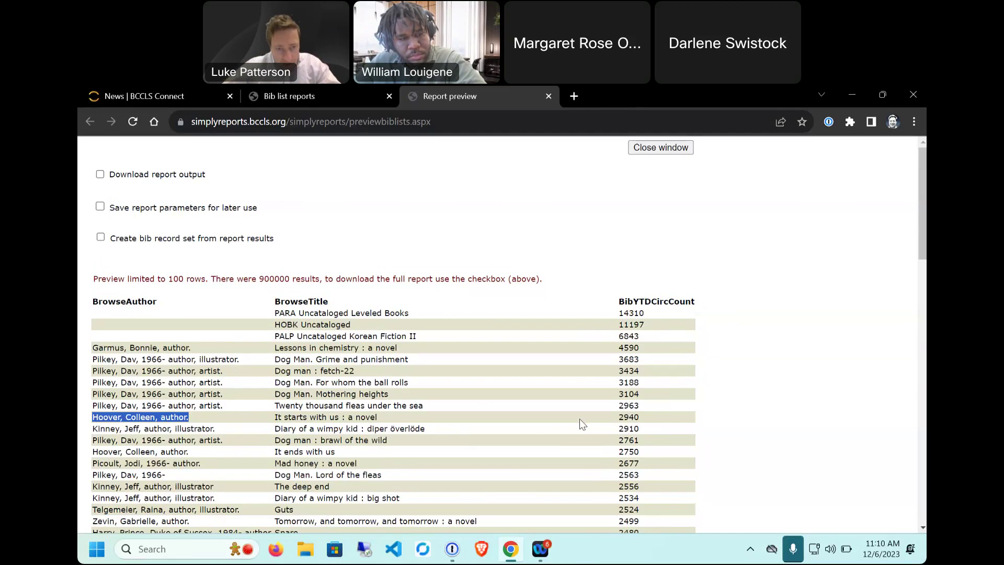
left_click_drag(279, 417, 397, 421)
scroll(377, 393, "down", 3)
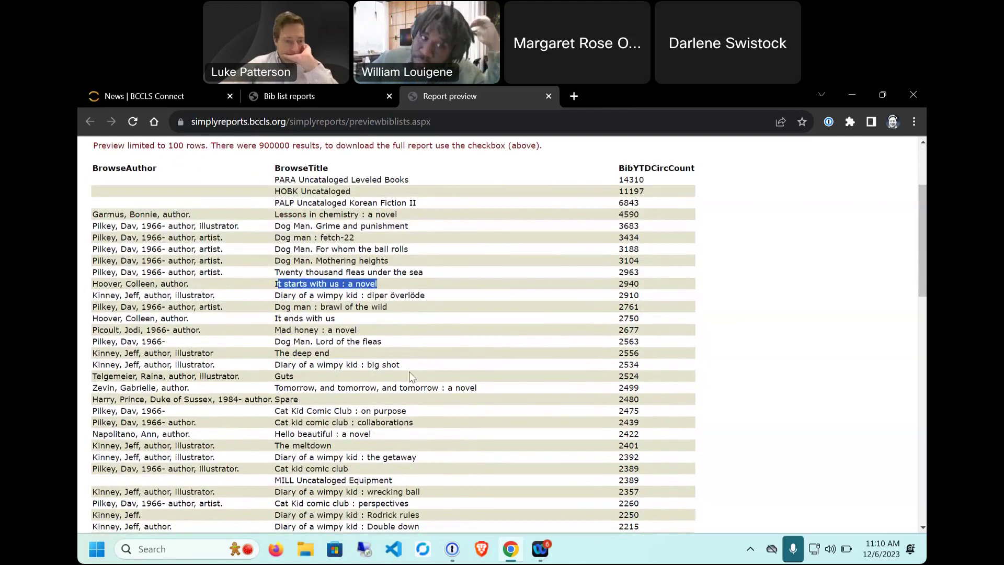
scroll(409, 371, "up", 3)
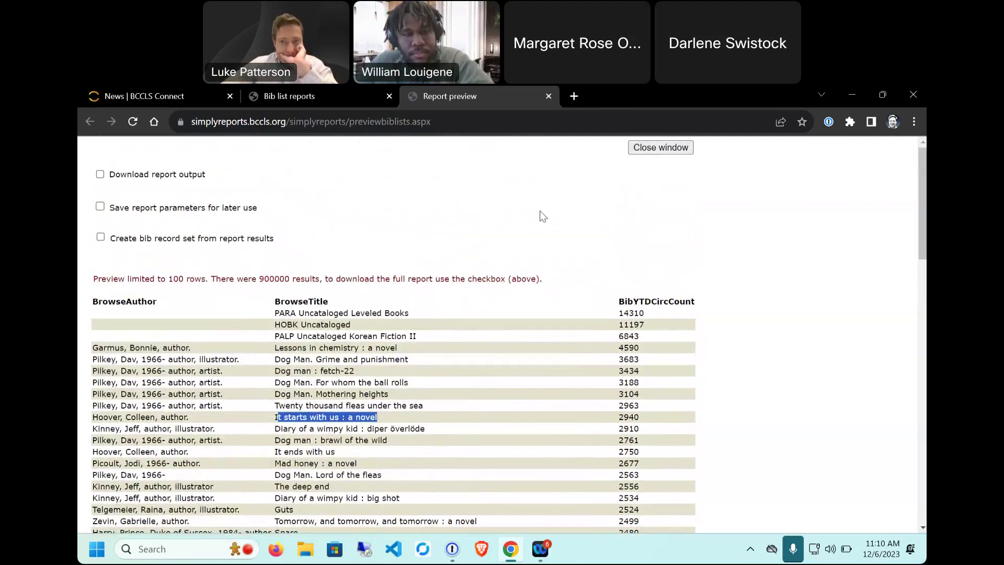
left_click_drag(102, 278, 213, 277)
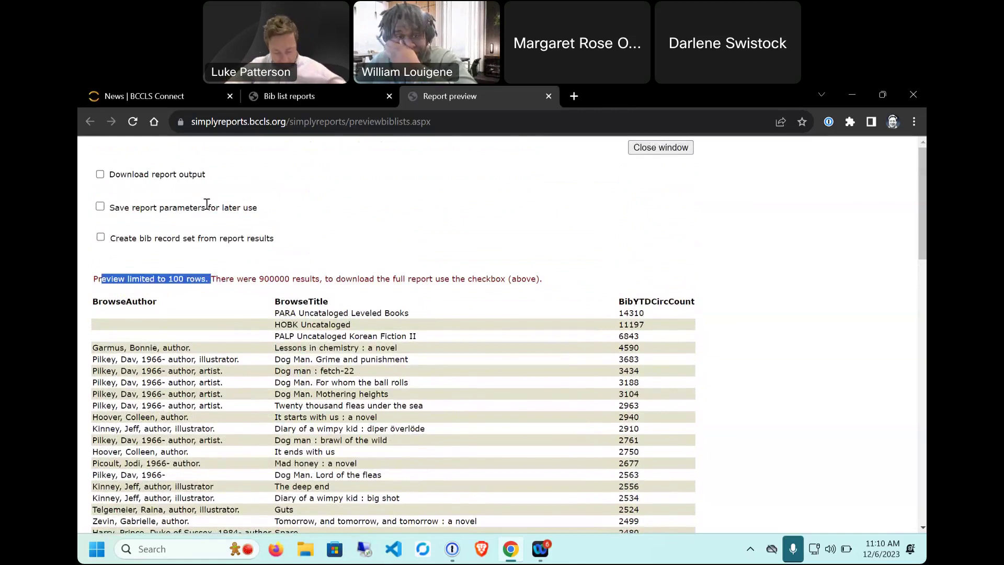
left_click(660, 147)
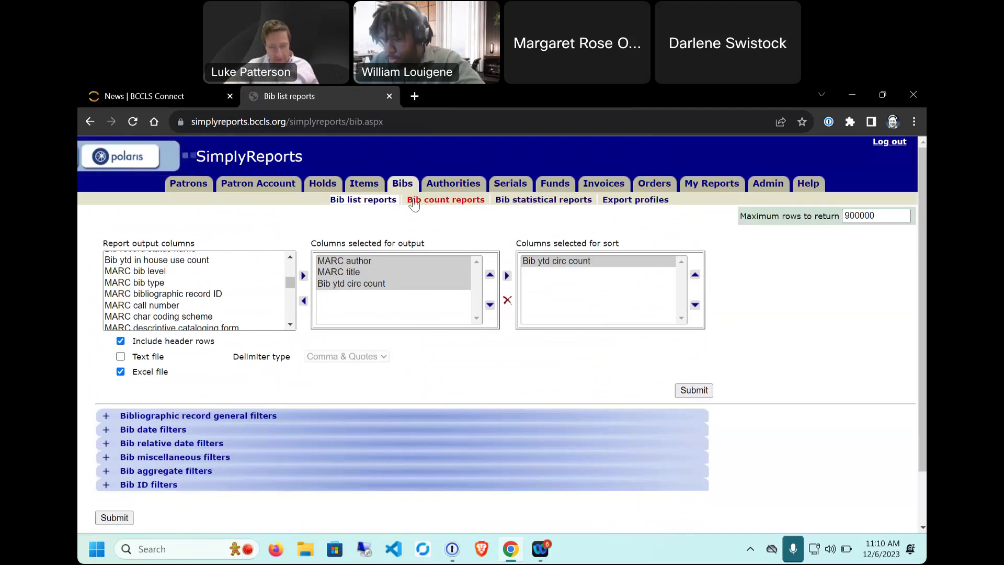
Step: Look over the Bib count reports form's optional Select top setting, then go to My Reports
left_click(448, 205)
scroll(241, 224, "down", 1)
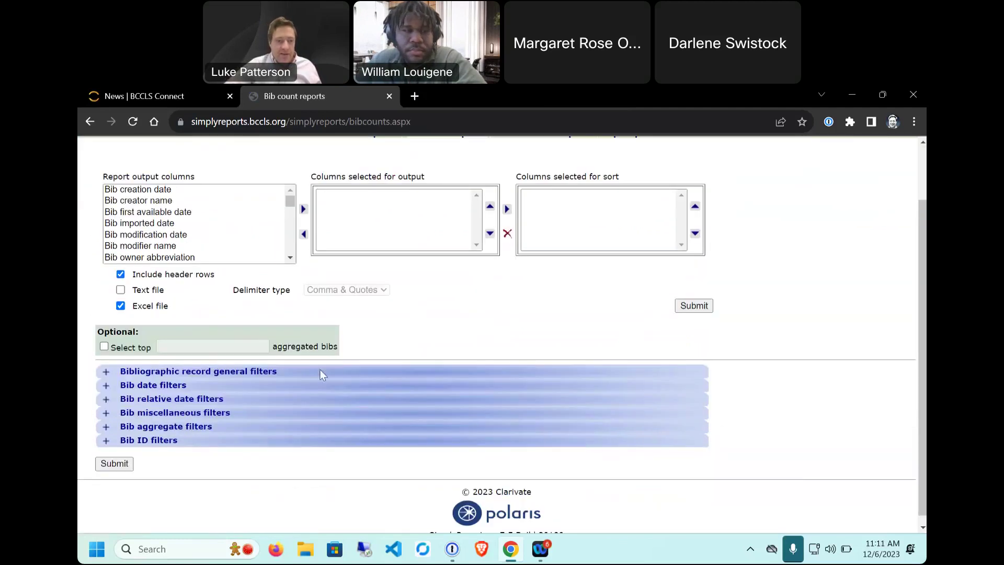
left_click_drag(345, 351, 103, 349)
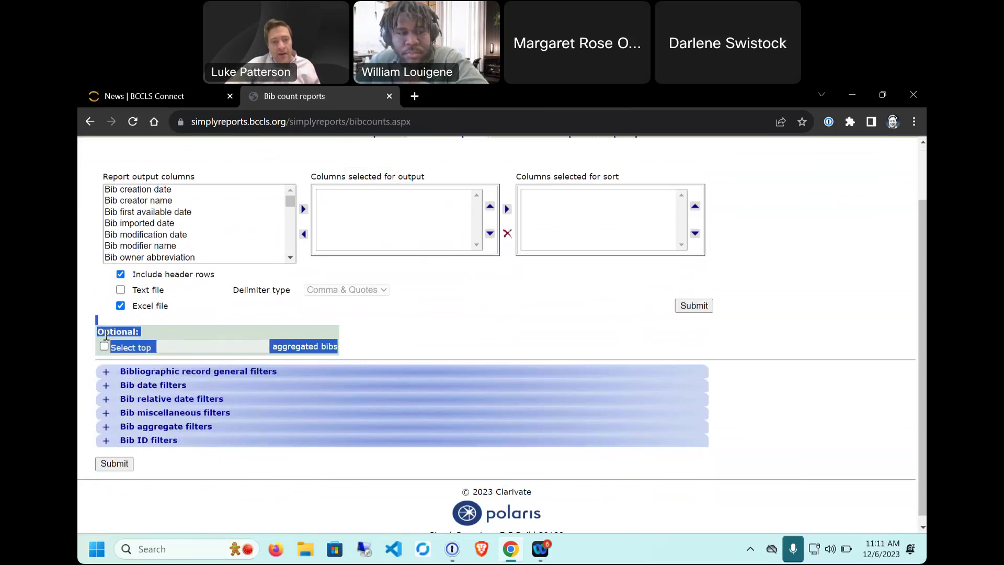
scroll(522, 288, "up", 1)
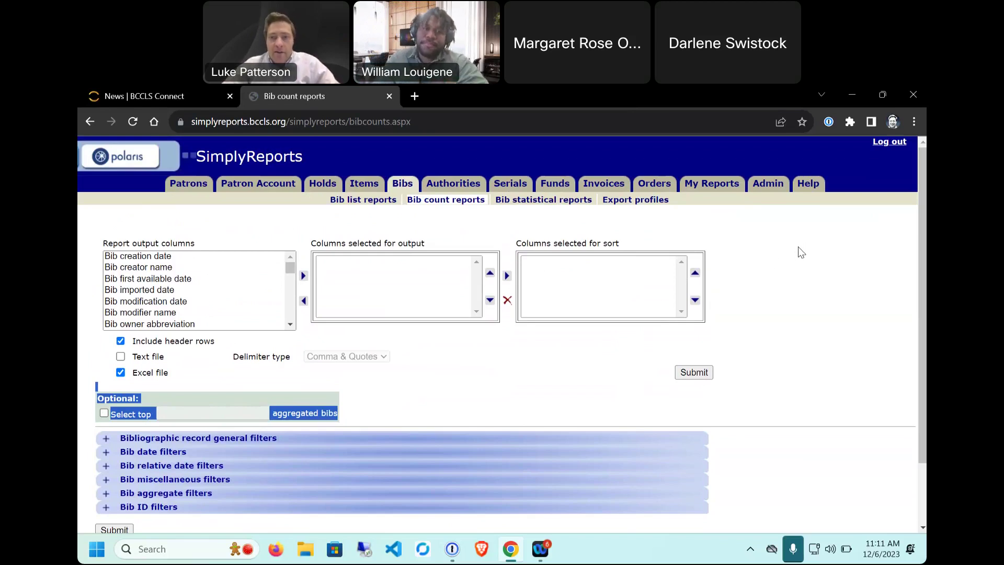
left_click(712, 183)
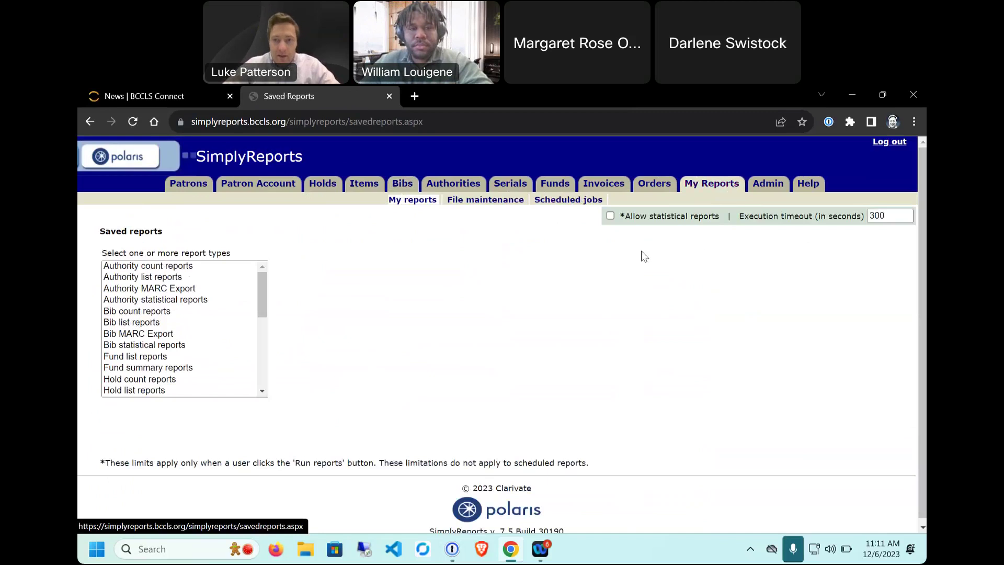
Step: Browse the report types and list the saved Patron list reports
left_click_drag(94, 249, 250, 257)
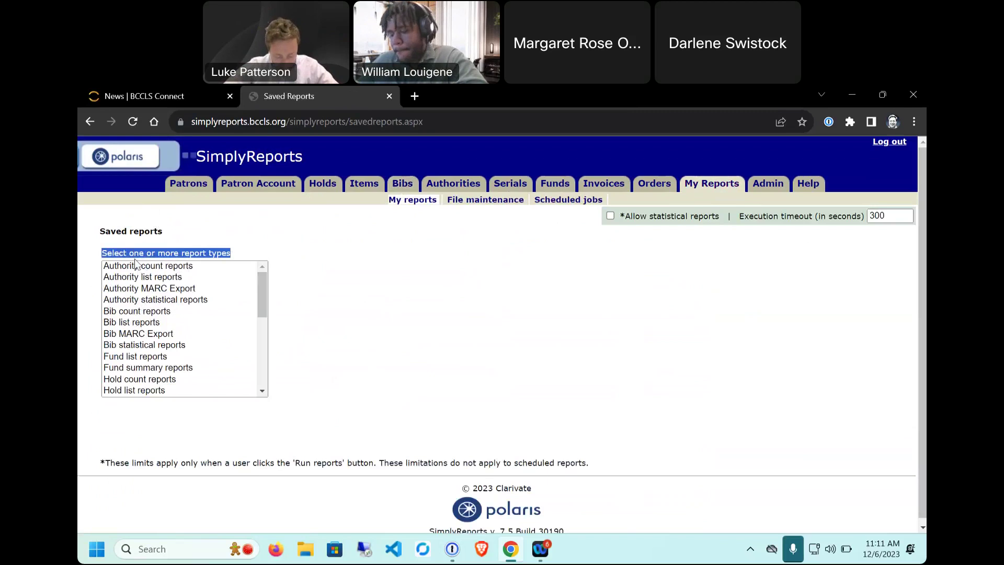
scroll(150, 292, "down", 2)
left_click(149, 290)
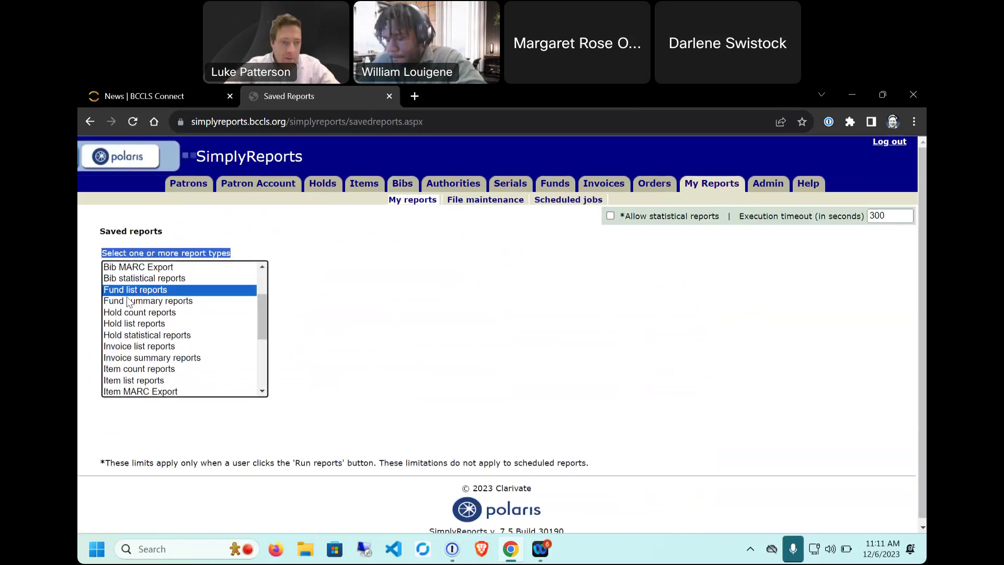
left_click(128, 302)
left_click(125, 349)
left_click(131, 324)
left_click(126, 371)
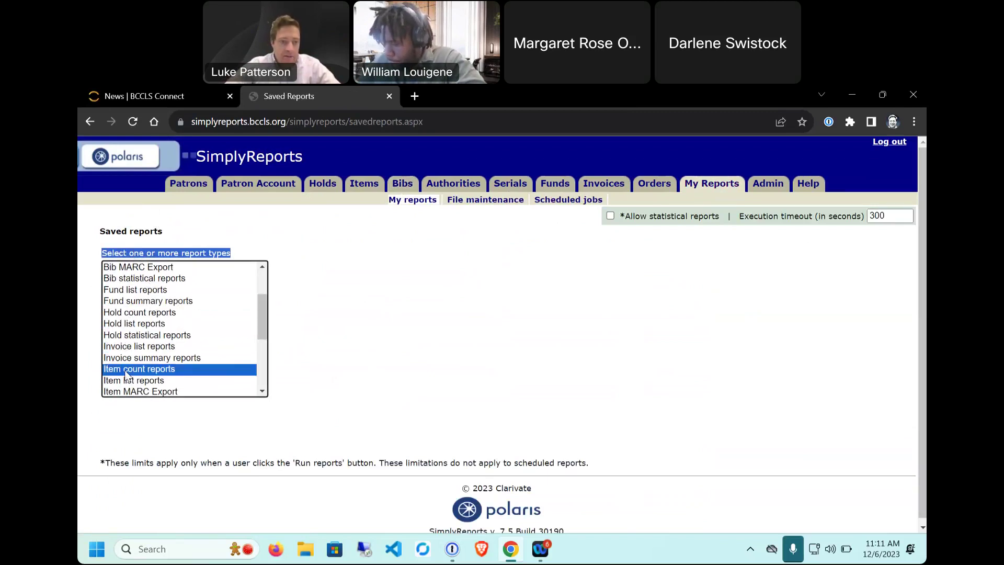
scroll(141, 361, "down", 2)
left_click(135, 337)
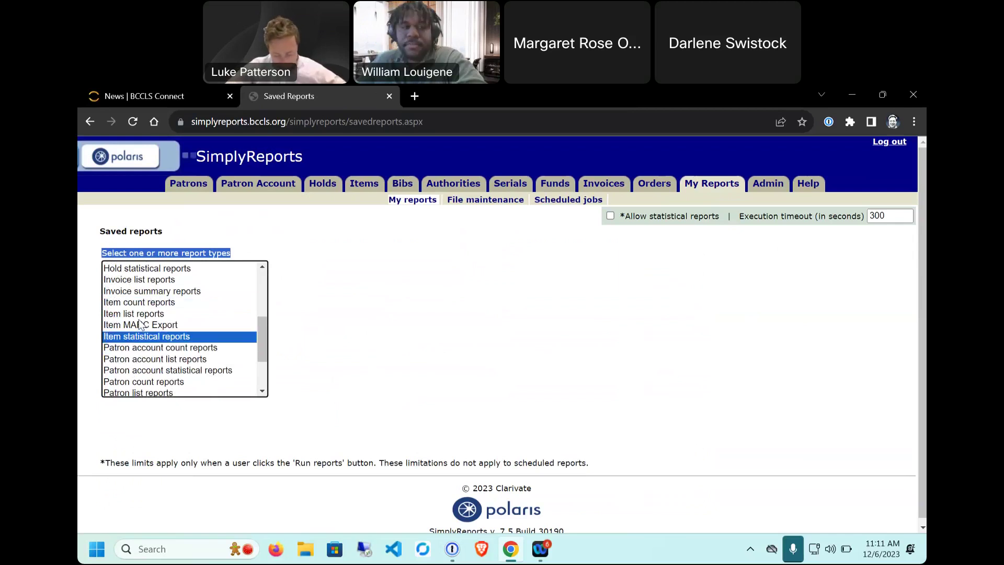
scroll(140, 324, "down", 2)
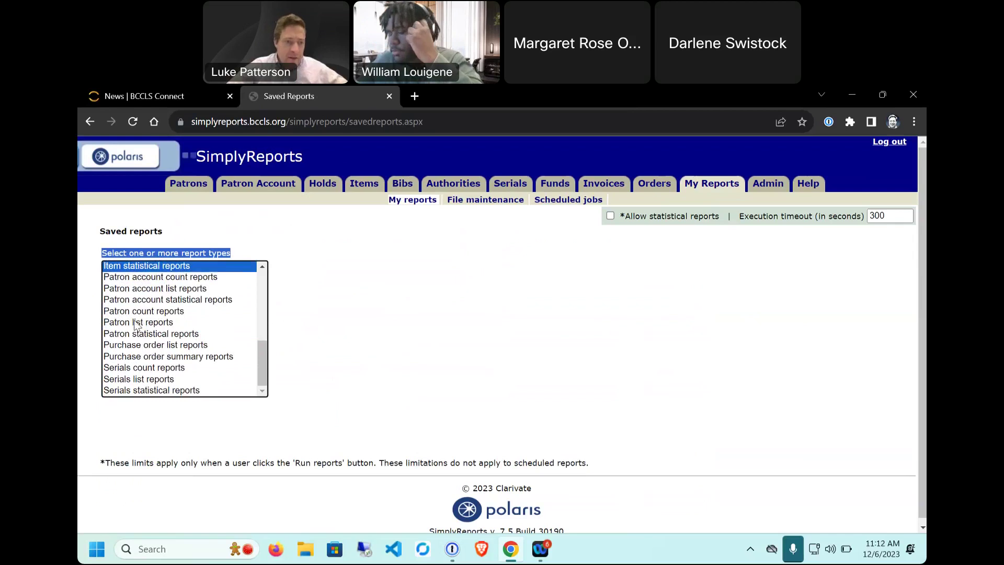
left_click(135, 322)
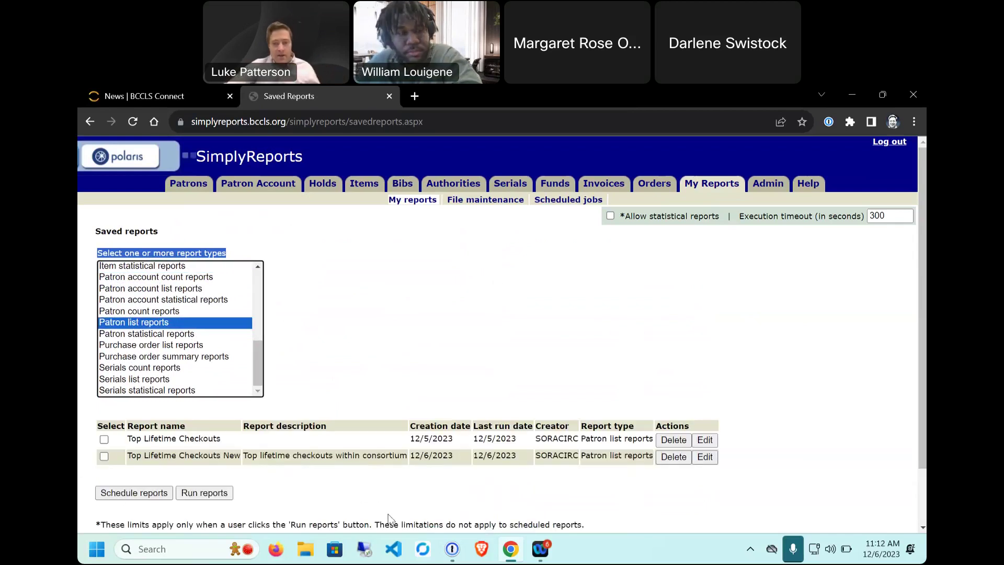
Step: Select the Top Lifetime Checkouts New saved report and run it
left_click_drag(130, 453, 544, 488)
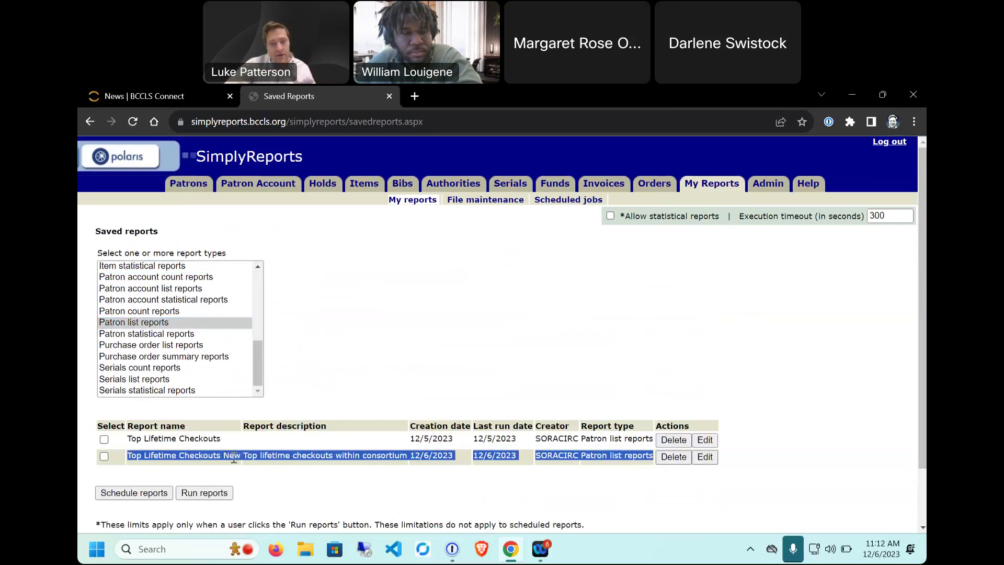
left_click_drag(128, 438, 644, 450)
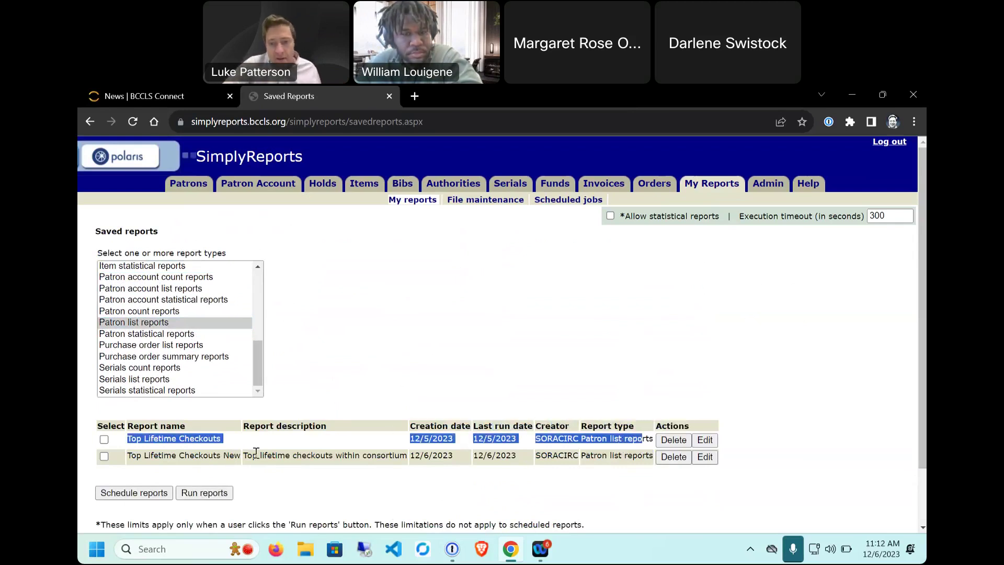
left_click(207, 437)
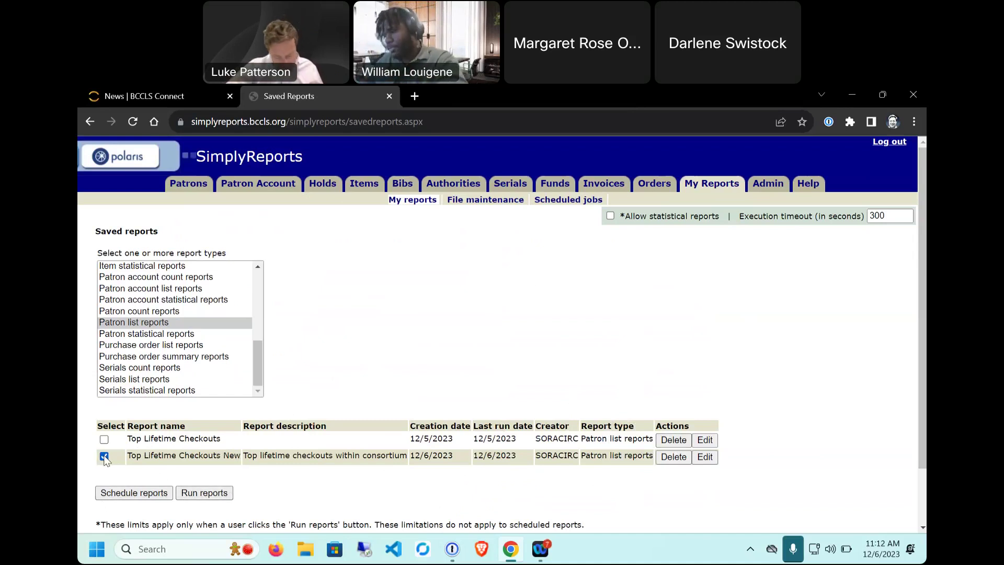
left_click(215, 497)
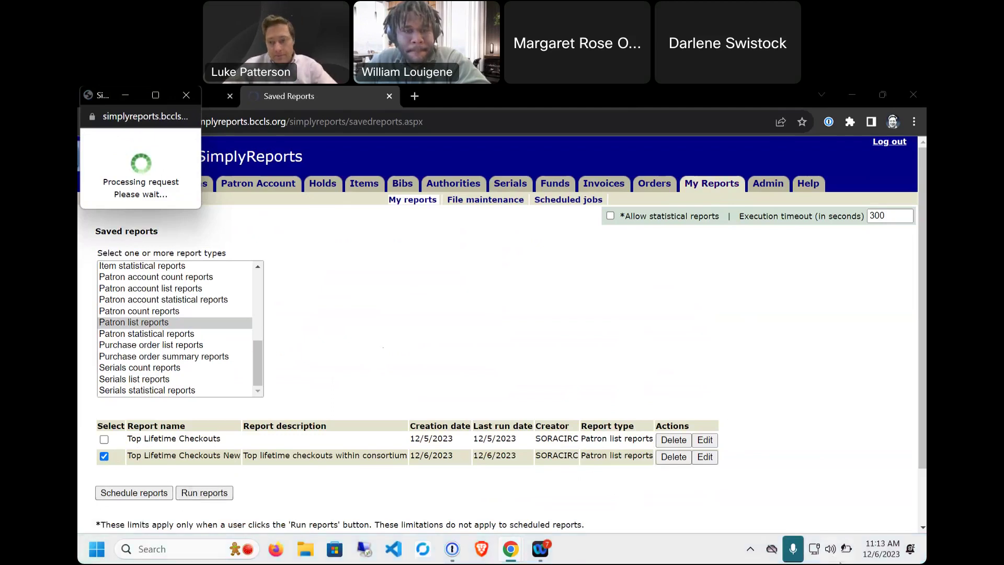
Step: Dismiss the quick settings panel and check report 7983's execution complete summary
left_click(843, 558)
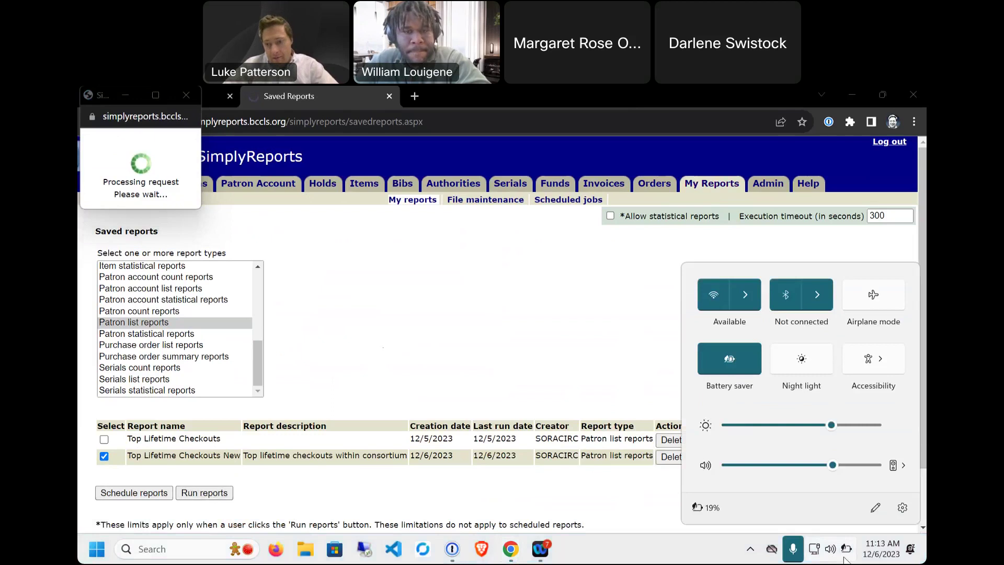
left_click(846, 559)
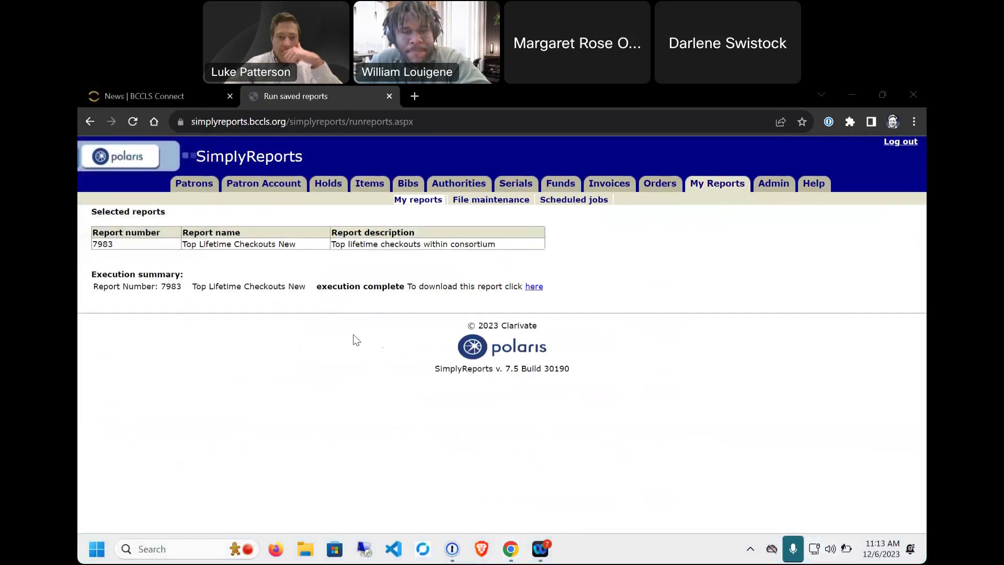
left_click_drag(105, 244, 286, 313)
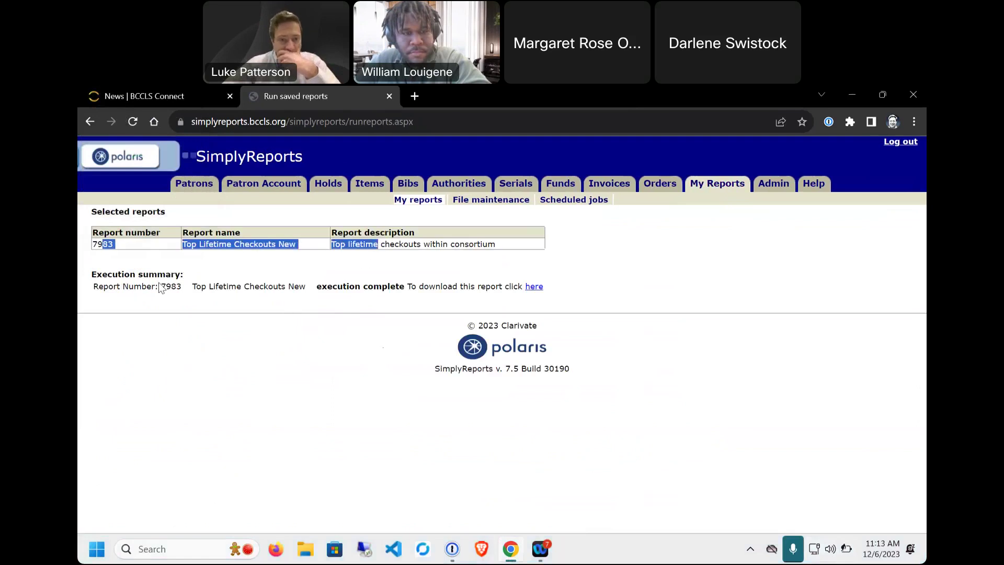
left_click_drag(159, 287, 224, 288)
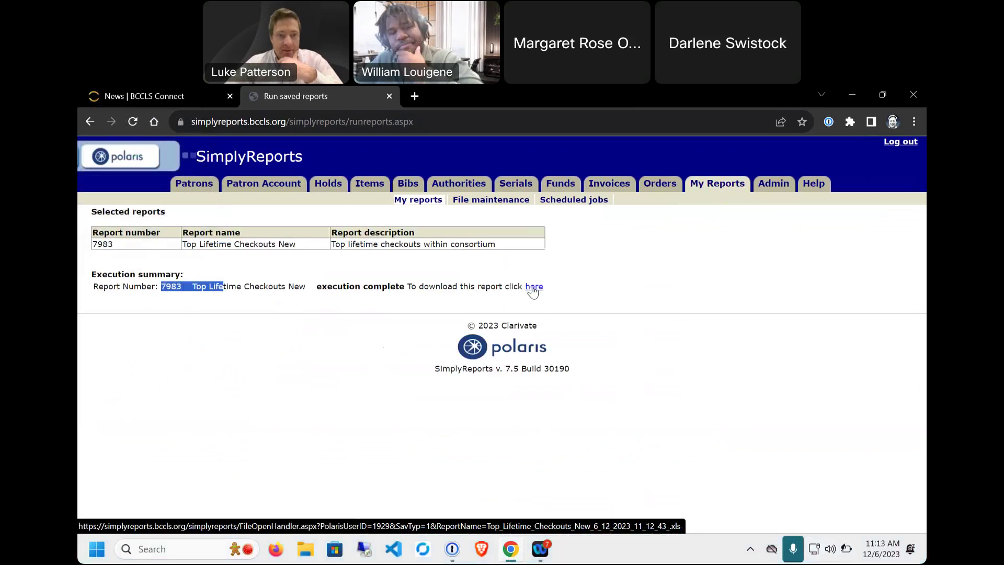
left_click(336, 284)
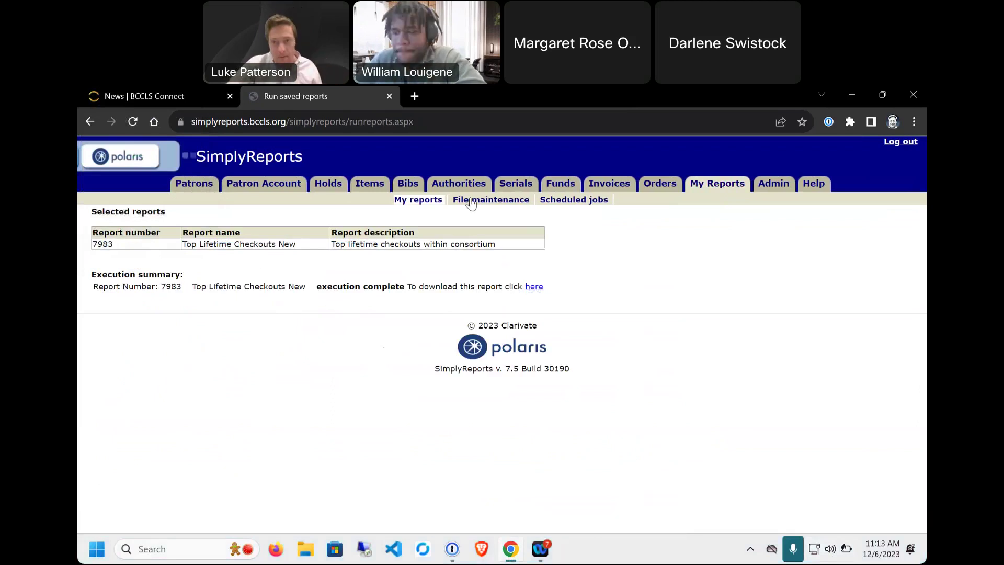
Step: Select Top Lifetime Checkouts New under Patron list reports and start scheduling it
left_click(720, 184)
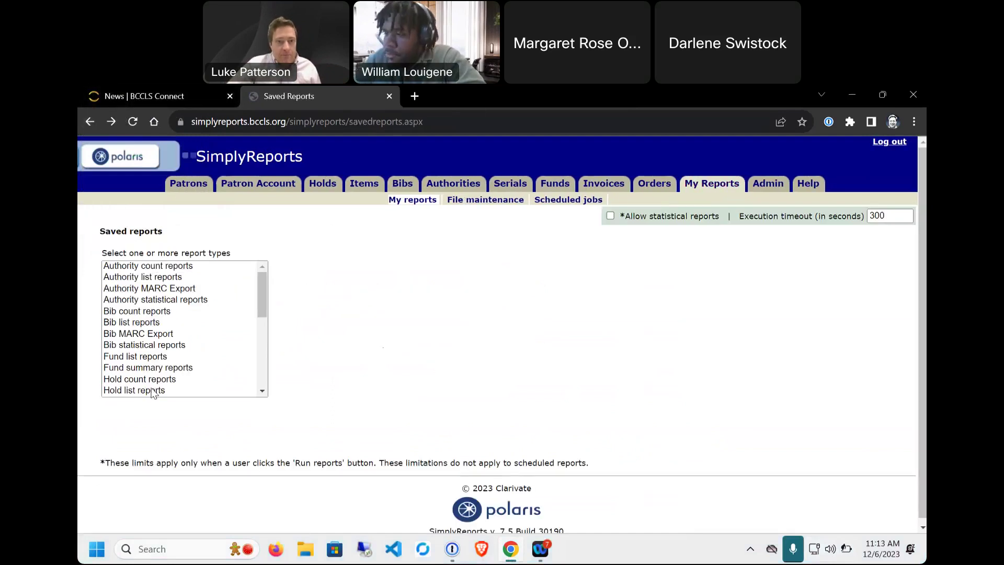
left_click(153, 391)
scroll(153, 393, "down", 1)
scroll(151, 387, "down", 3)
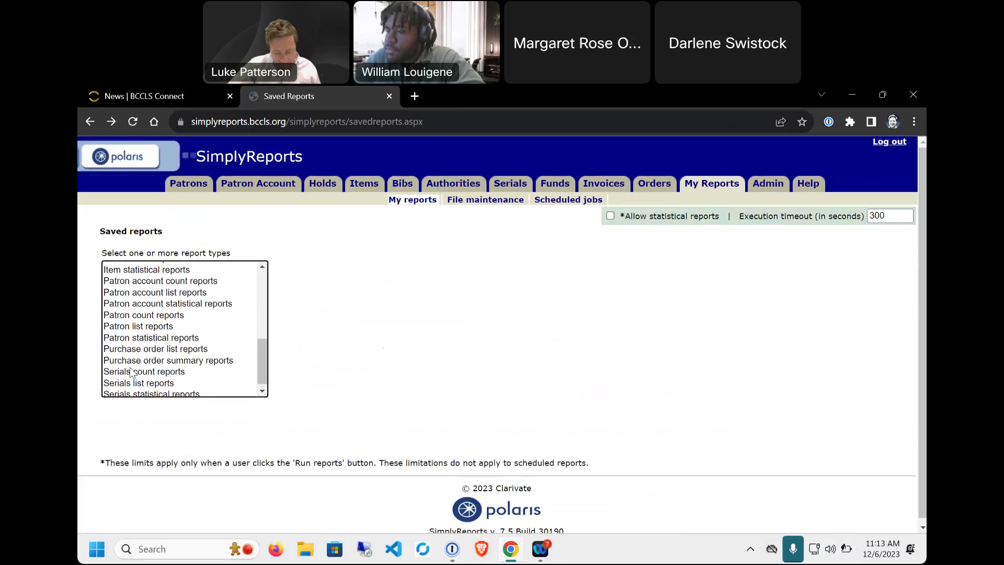
scroll(153, 372, "down", 1)
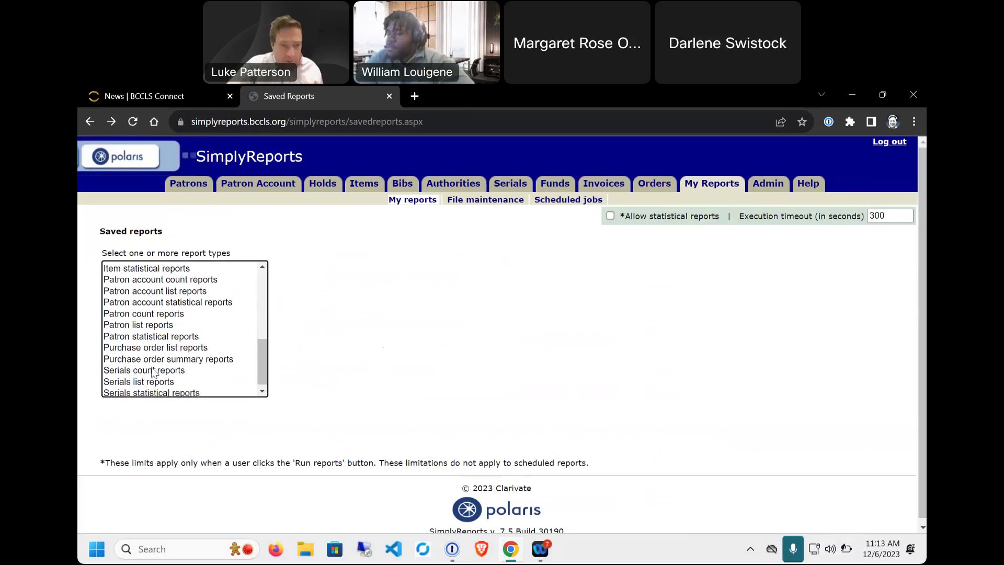
left_click(132, 325)
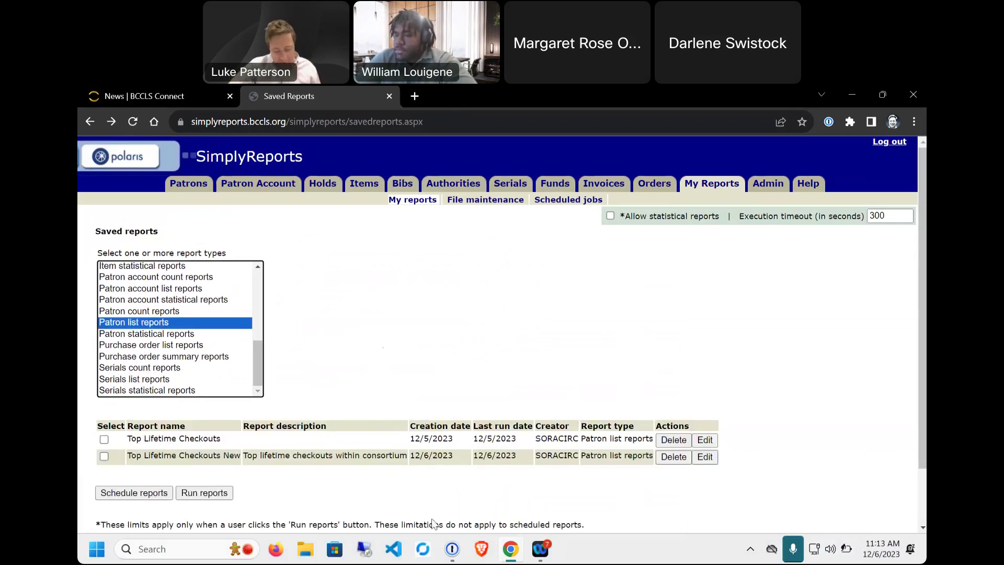
left_click(105, 458)
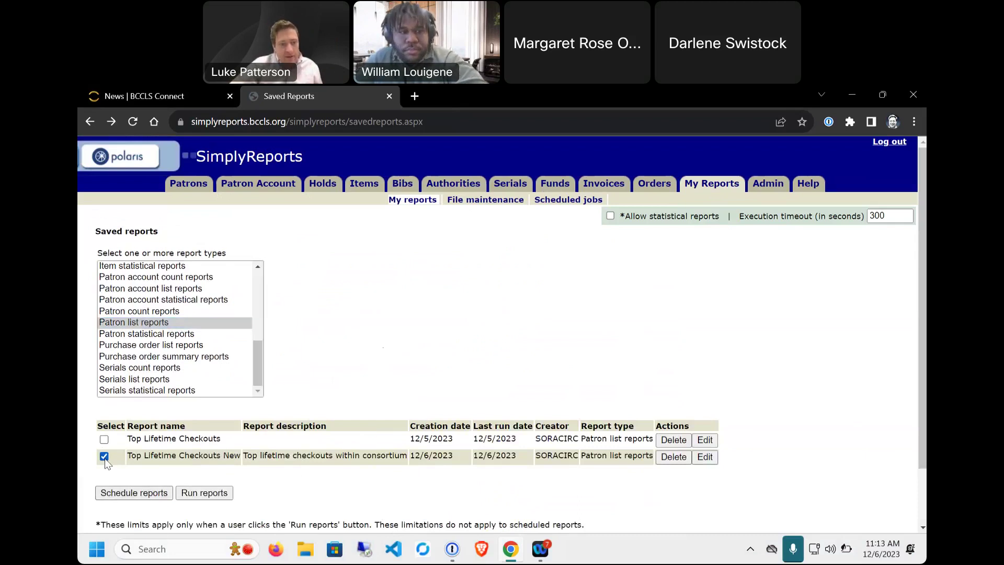
left_click(134, 492)
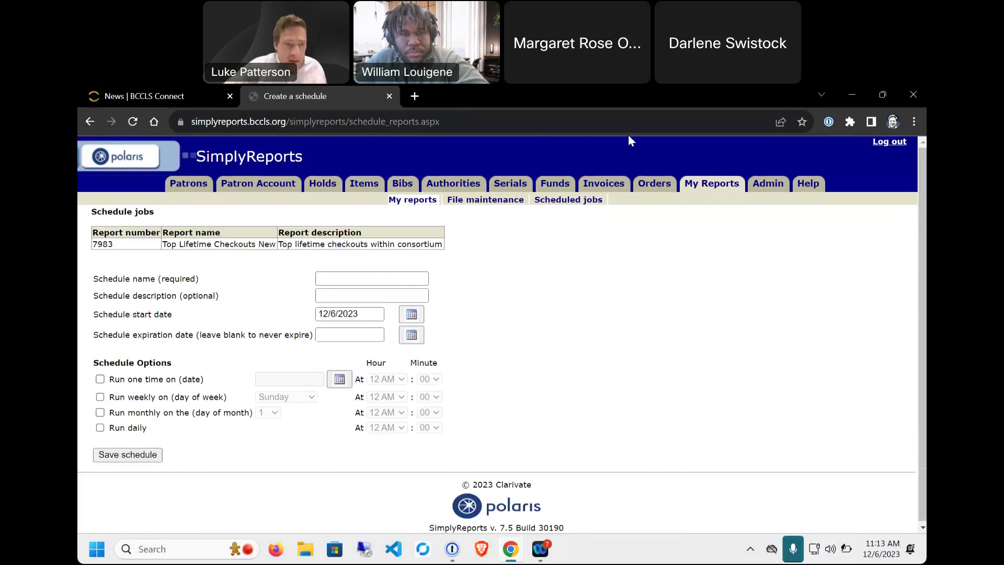
Step: Name the schedule 'my report schedule' and set its start date to 1/1/2024
left_click(397, 280)
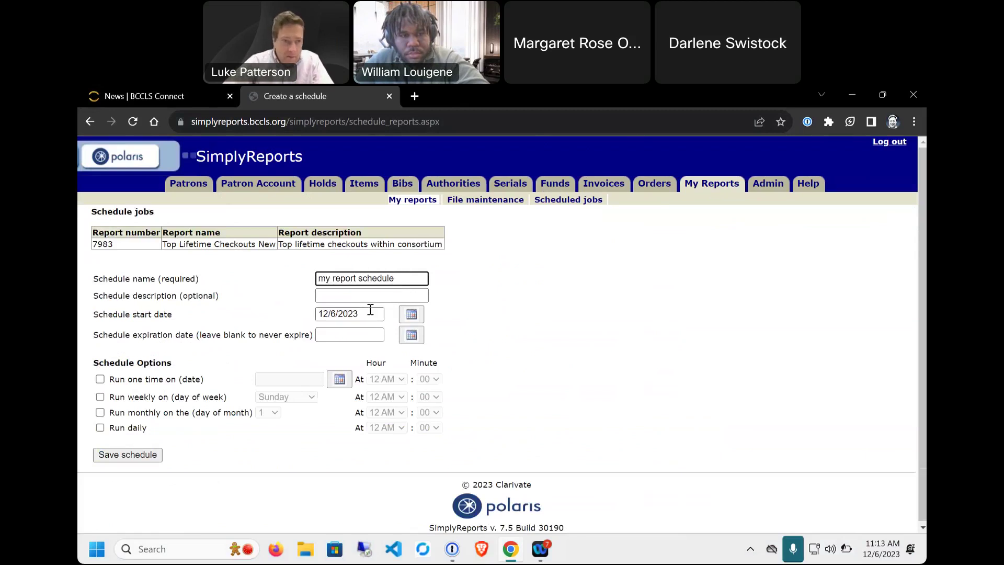
left_click(418, 315)
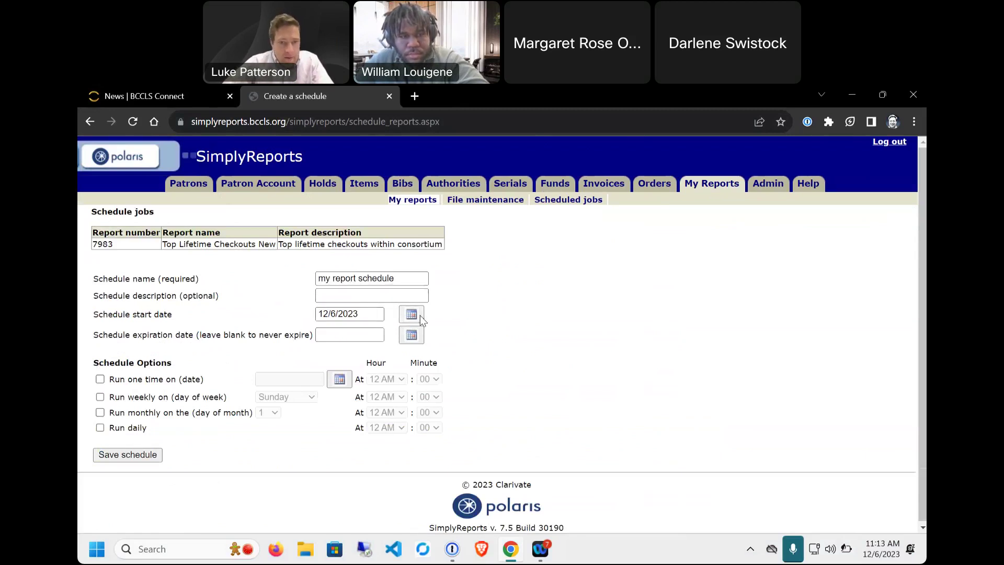
left_click(485, 339)
left_click(332, 378)
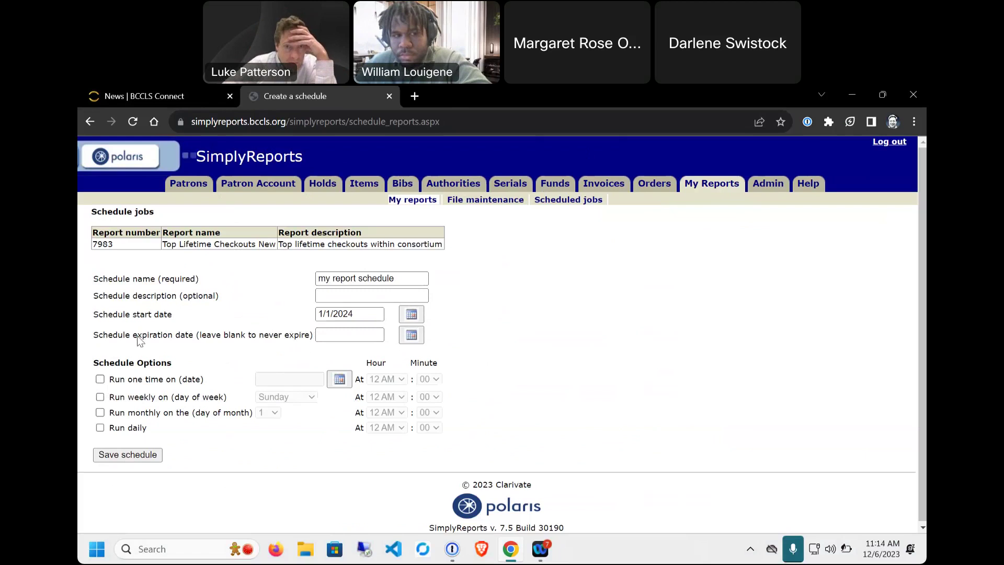
left_click(851, 549)
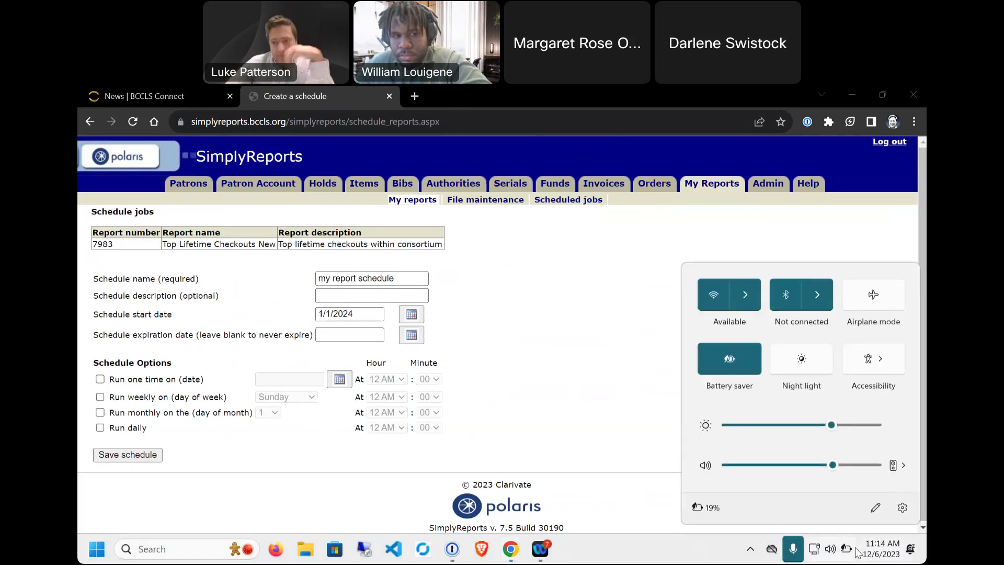
left_click(852, 550)
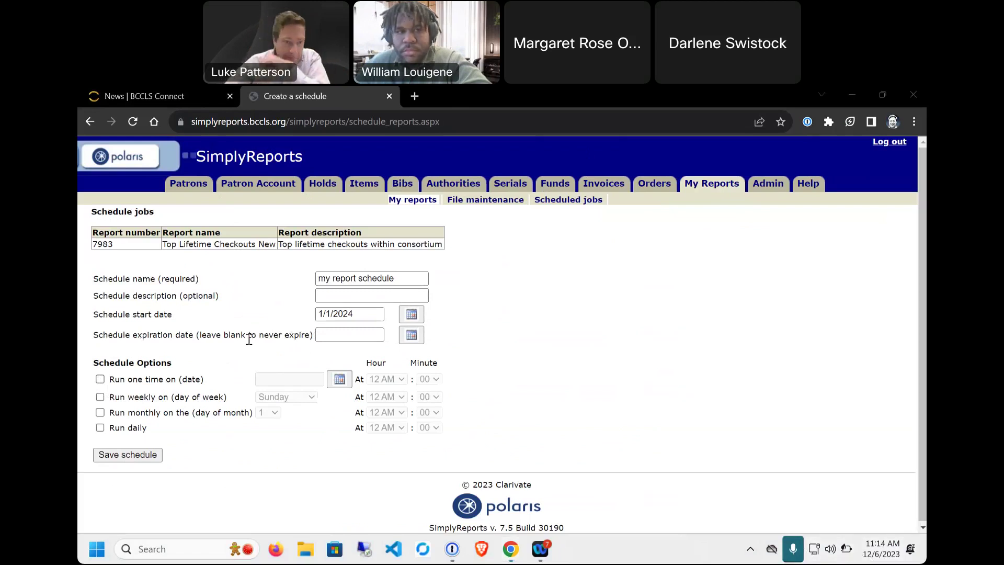
left_click_drag(93, 335, 356, 336)
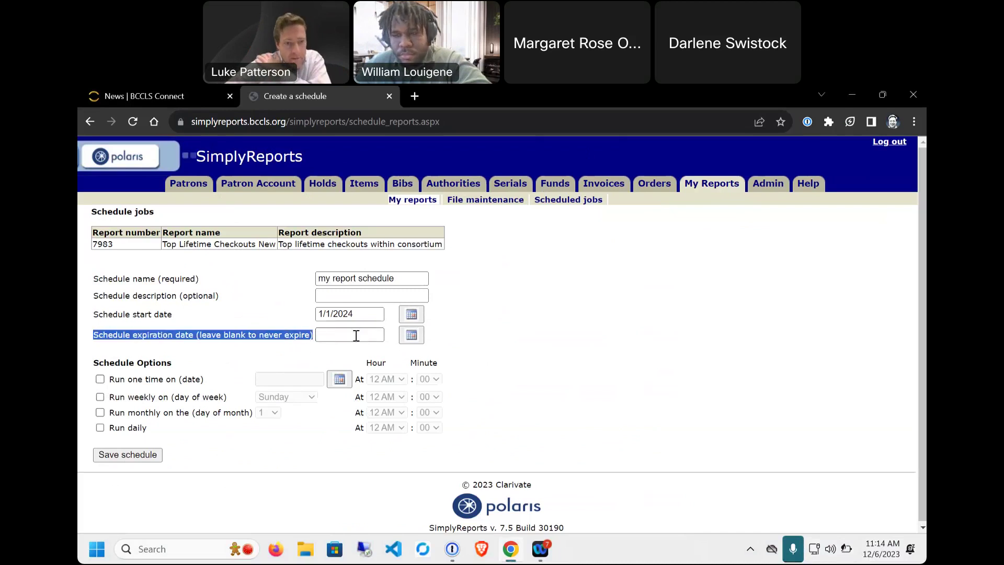
left_click(109, 384)
Step: Make the schedule run weekly on Monday at 9 AM and save it
left_click(100, 380)
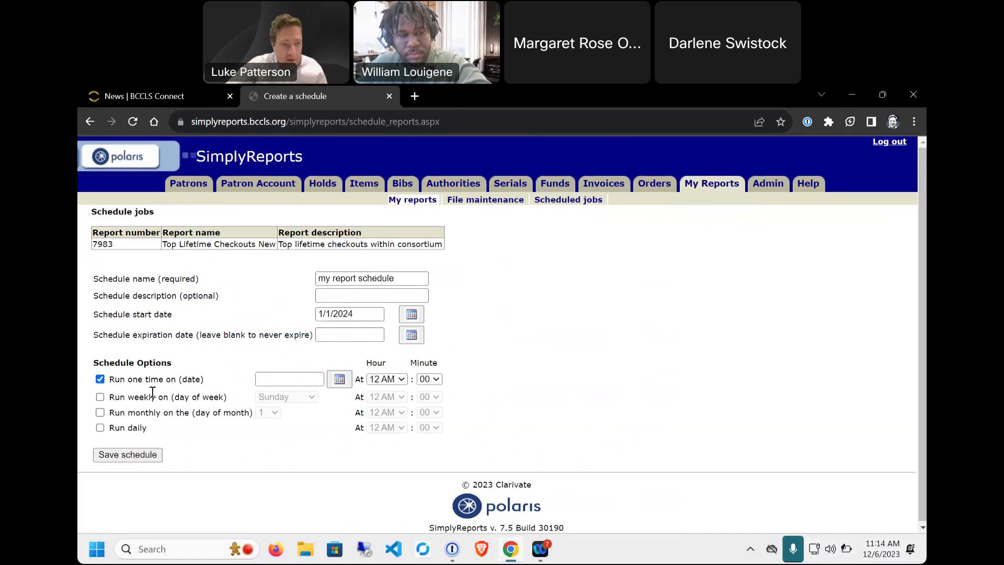
left_click(100, 397)
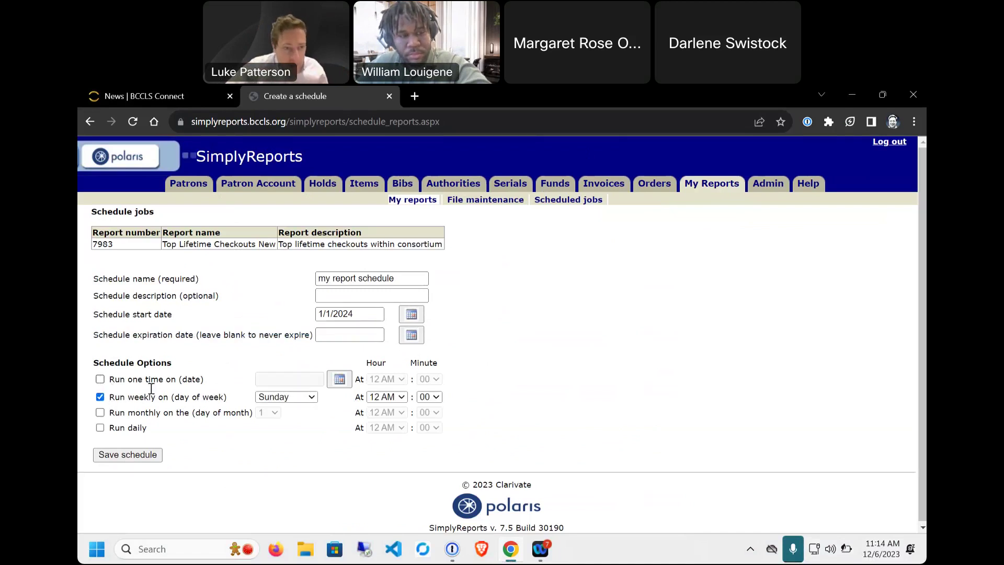
left_click(286, 397)
left_click(279, 415)
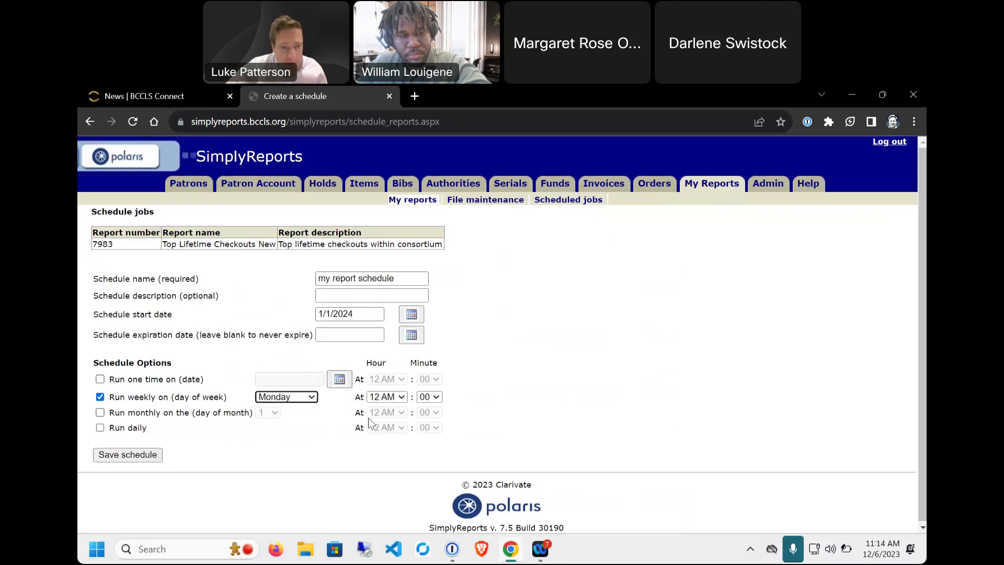
left_click(385, 397)
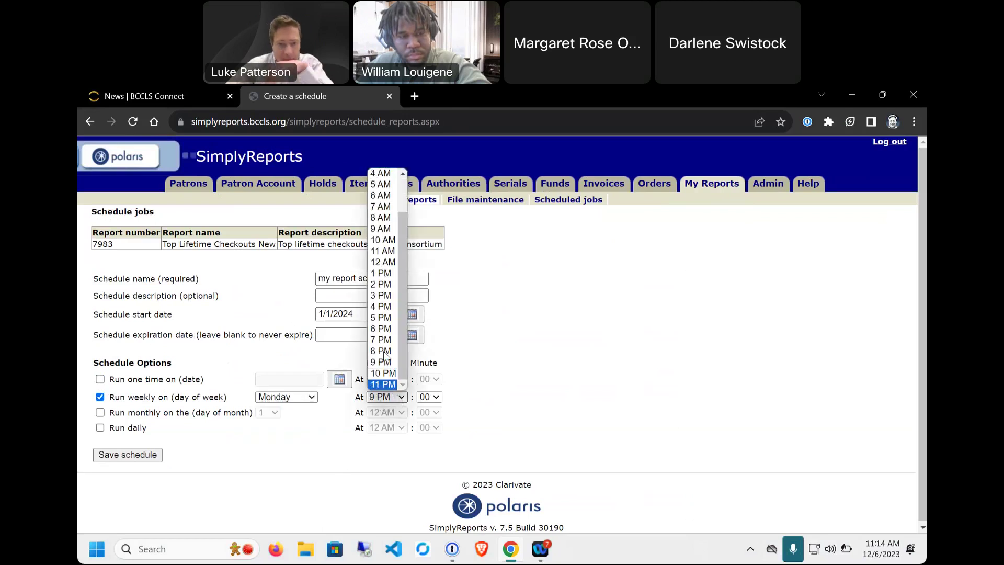
left_click(382, 229)
left_click(611, 361)
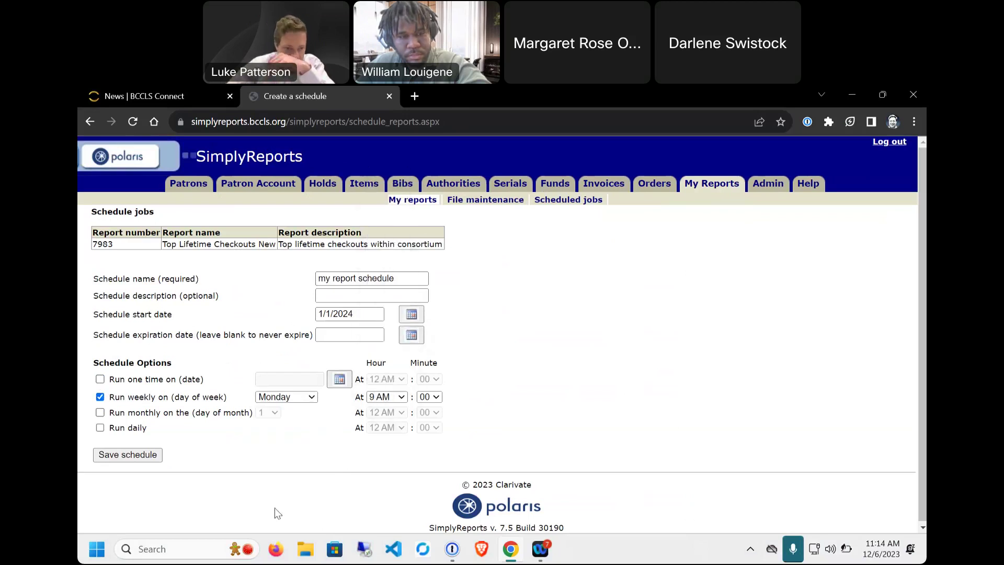
left_click(139, 456)
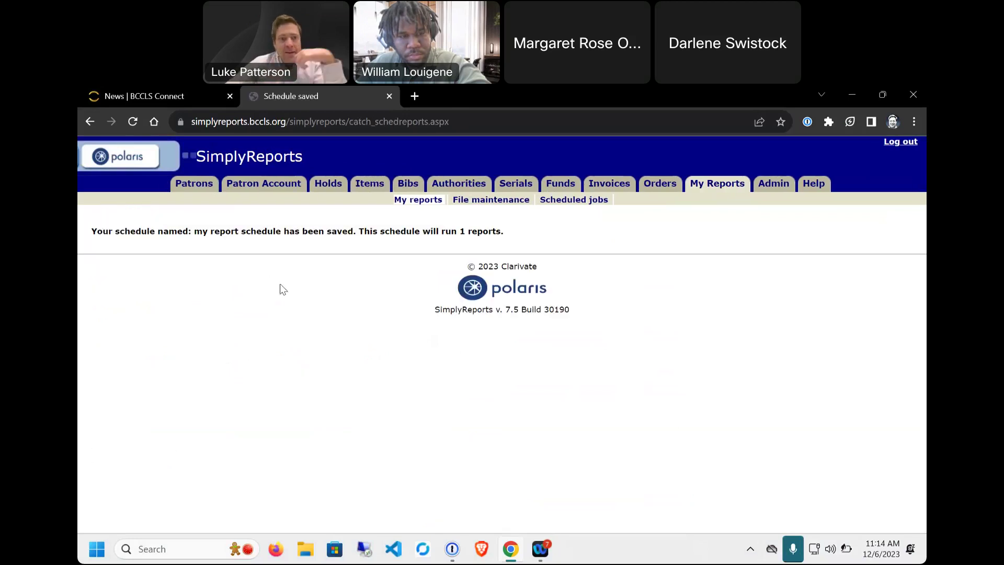
Step: Check the Daily, Weekly, Monthly and One time scheduled jobs, then move to File maintenance
left_click(577, 204)
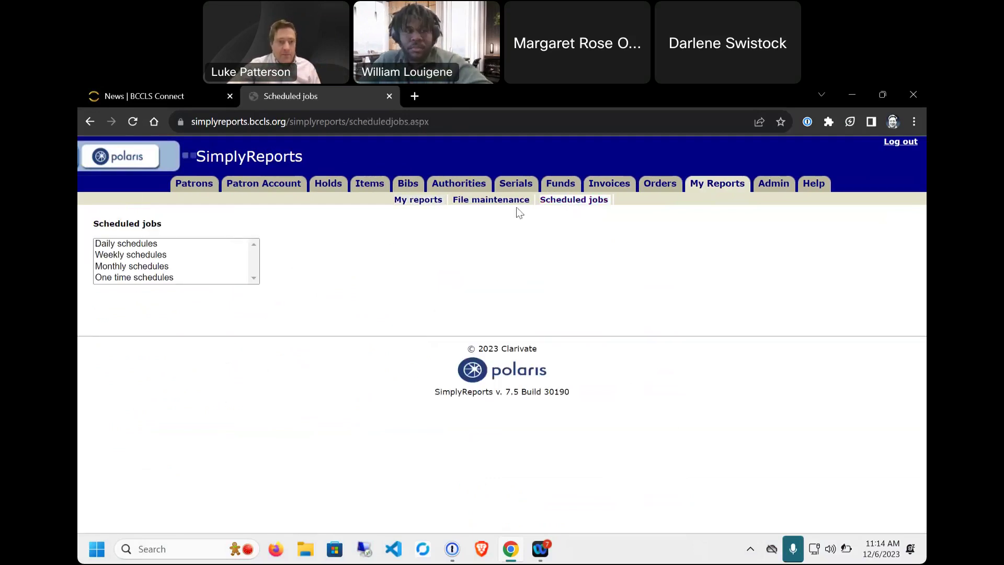
left_click(158, 243)
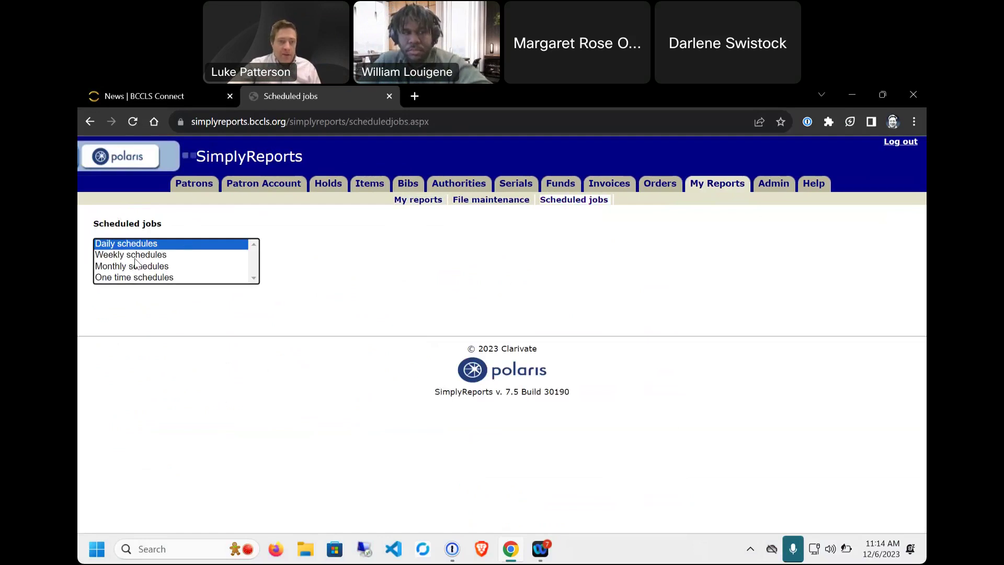
left_click(135, 256)
left_click(138, 256)
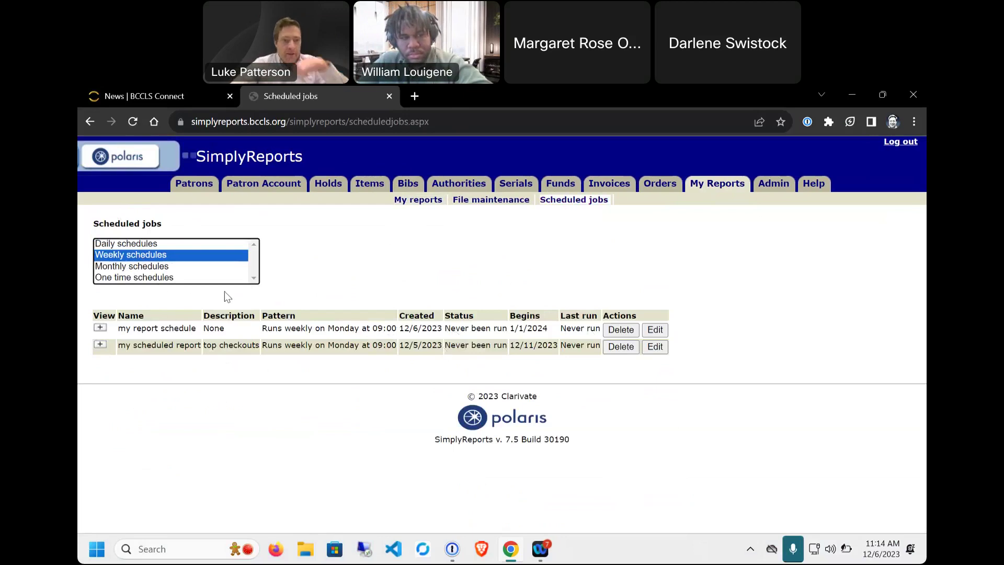
left_click(150, 267)
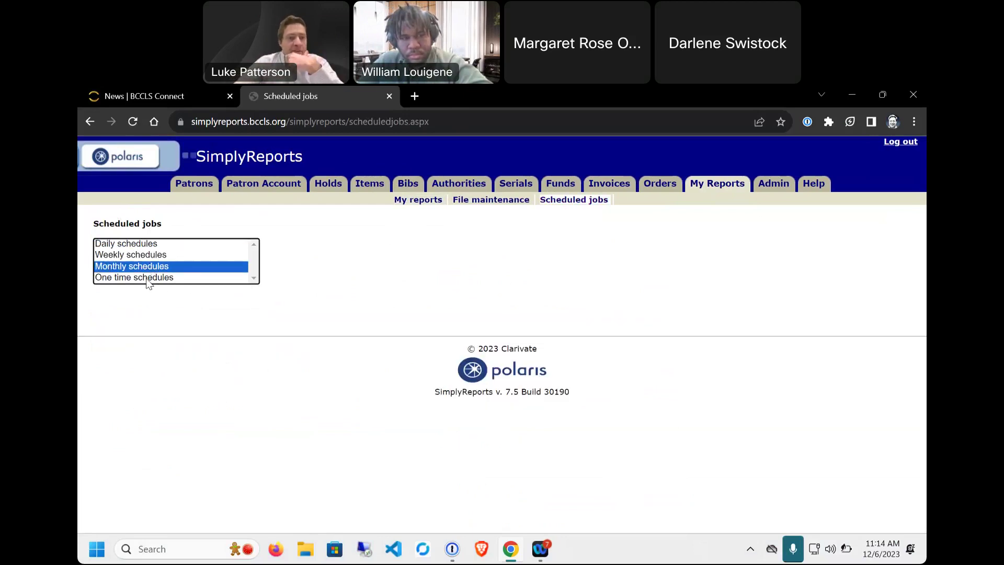
left_click(148, 279)
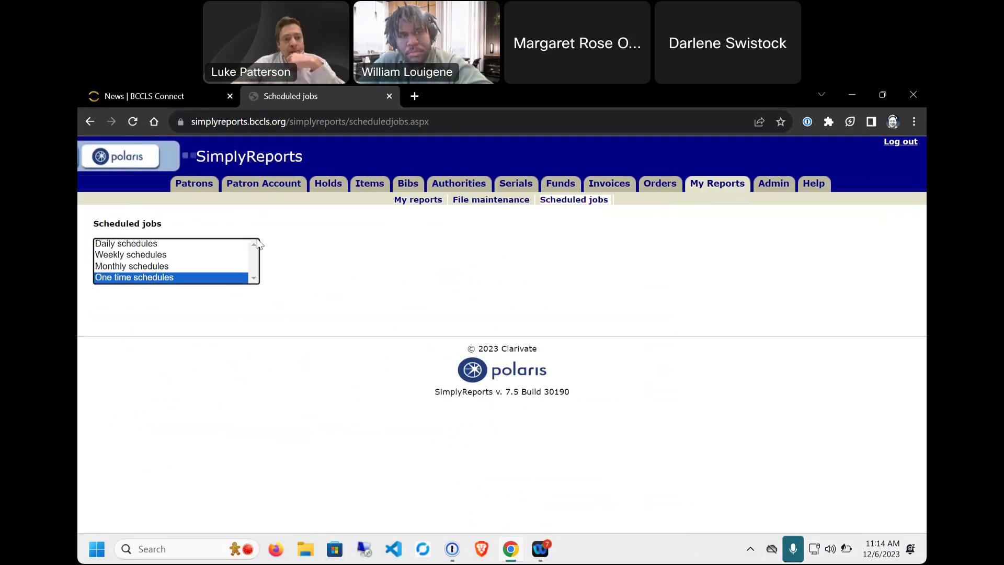
left_click(484, 205)
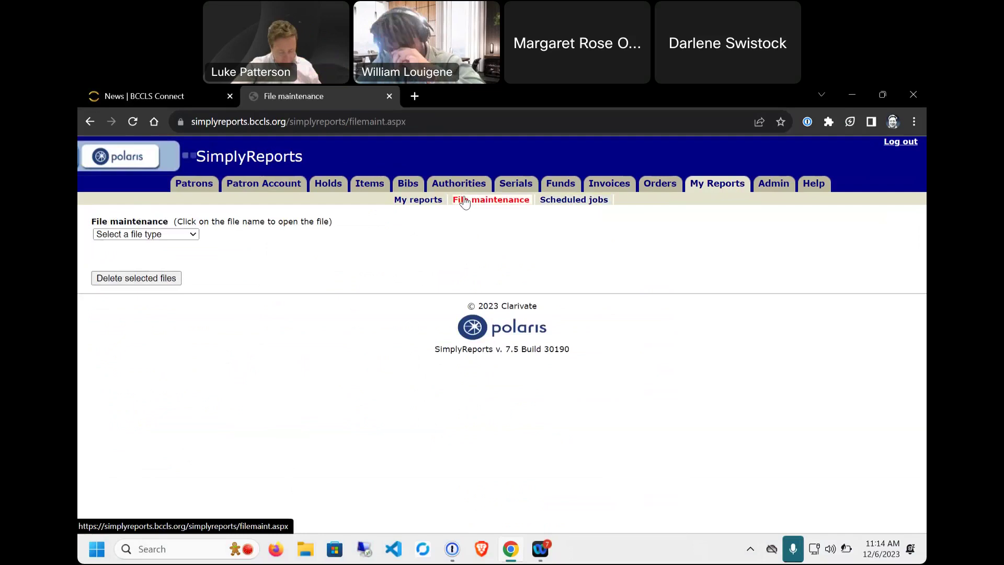
left_click(191, 234)
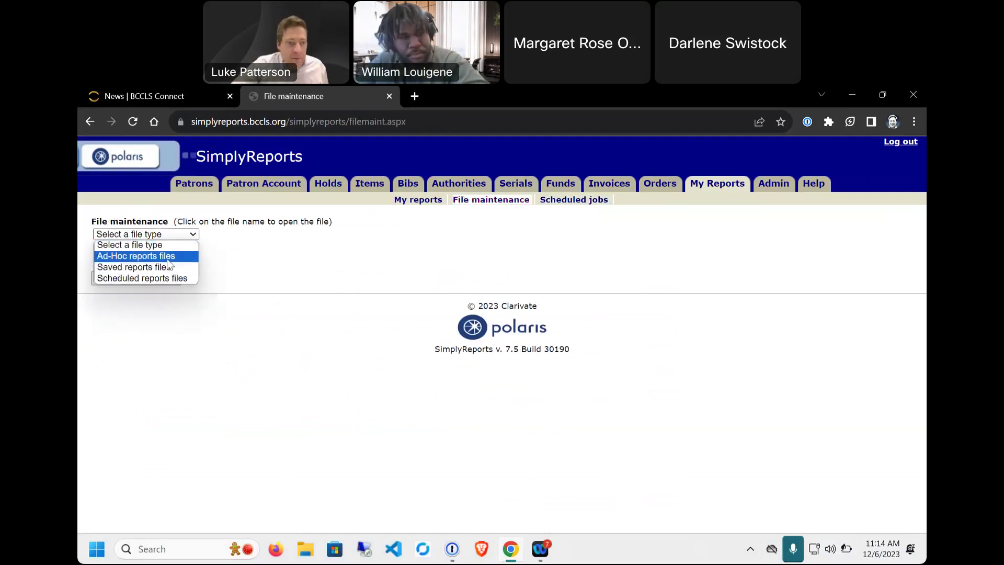
Step: View the Ad-Hoc, Saved and Scheduled report files, then return to Scheduled jobs
left_click(163, 256)
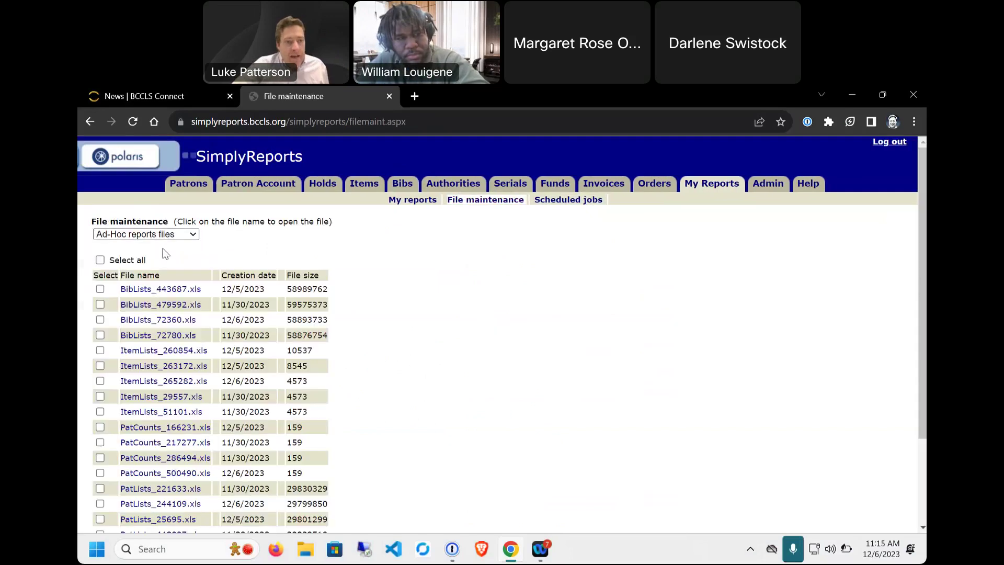
scroll(177, 419, "down", 2)
scroll(184, 460, "up", 2)
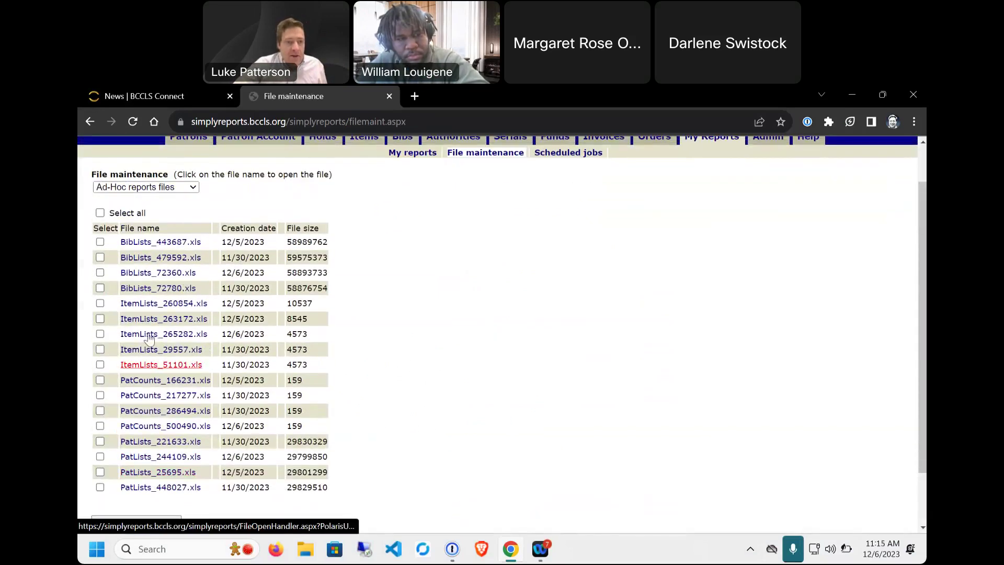
left_click(161, 187)
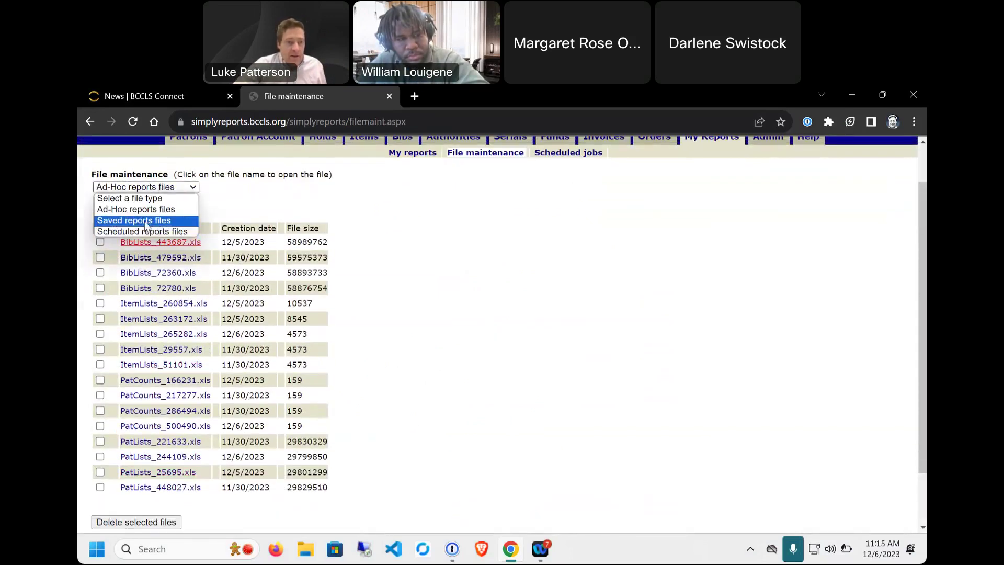
left_click(146, 220)
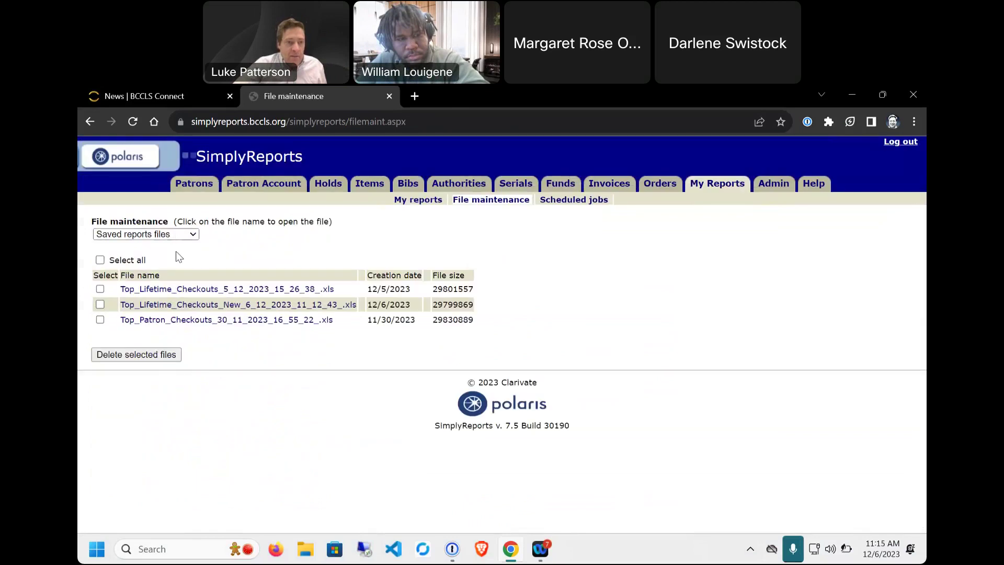
left_click(132, 233)
left_click(135, 279)
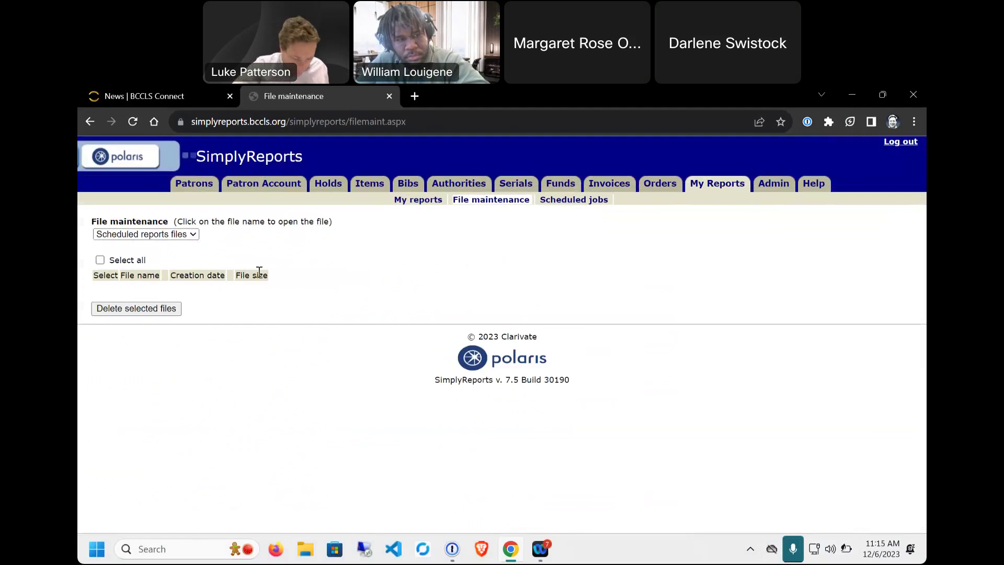
left_click(425, 204)
left_click(491, 199)
left_click(586, 205)
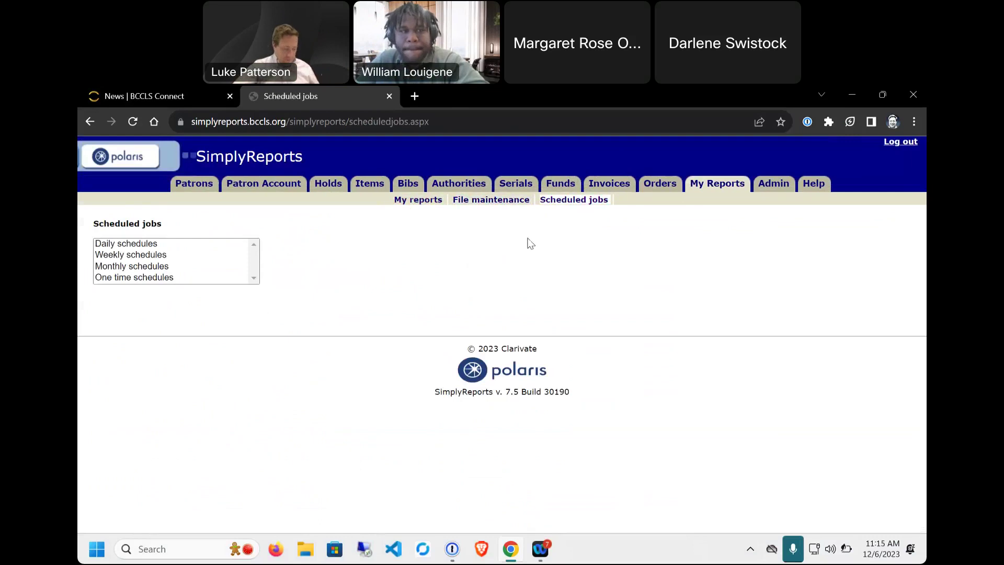
Step: Go to My reports and list the saved patron list reports
left_click(486, 201)
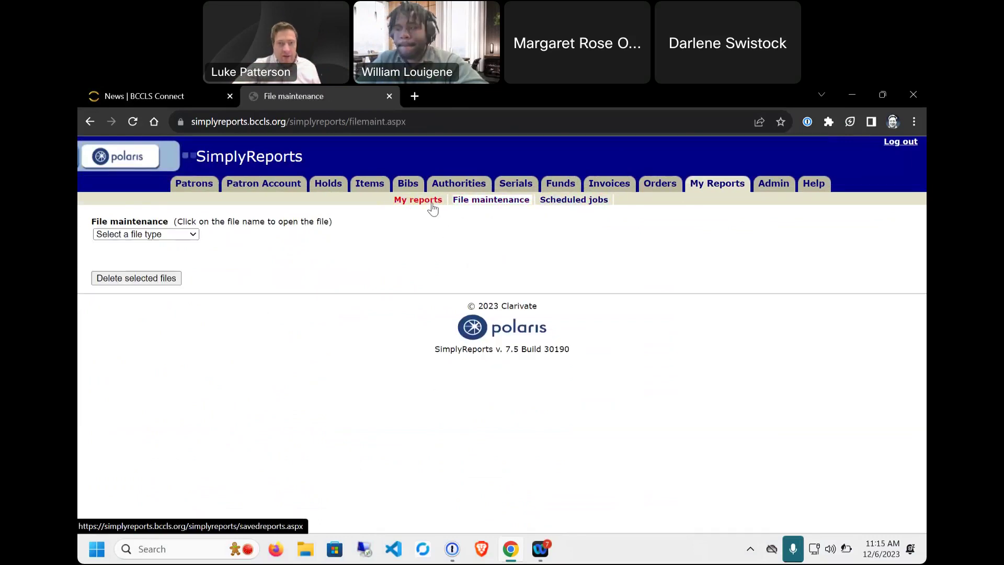
left_click(428, 206)
left_click(155, 333)
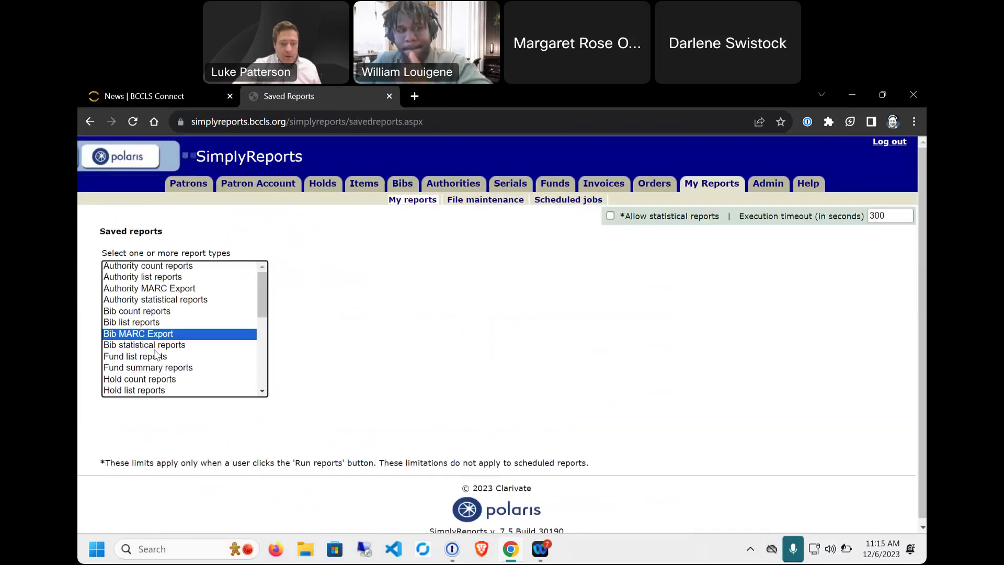
key("p")
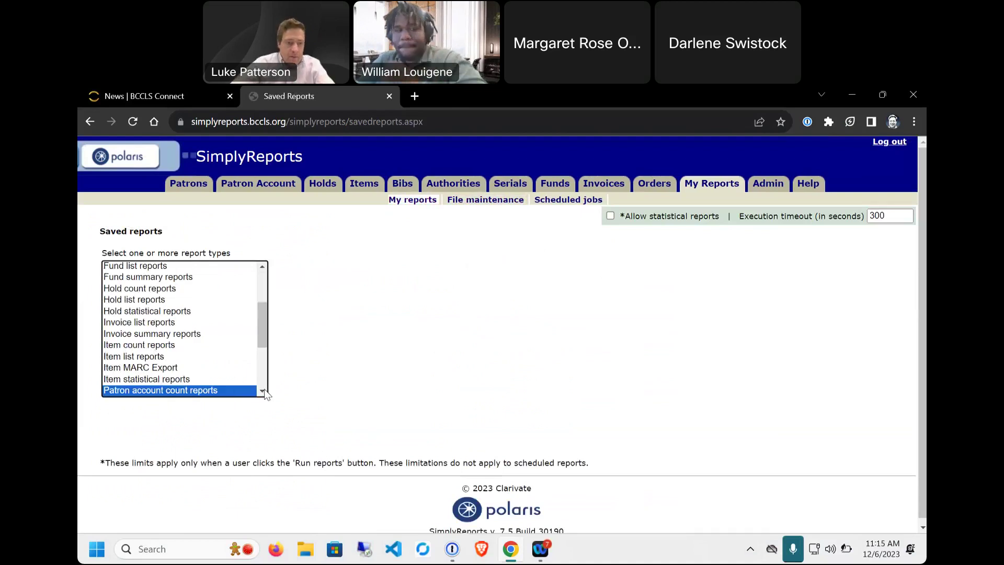
left_click(263, 390)
left_click(263, 391)
left_click(150, 382)
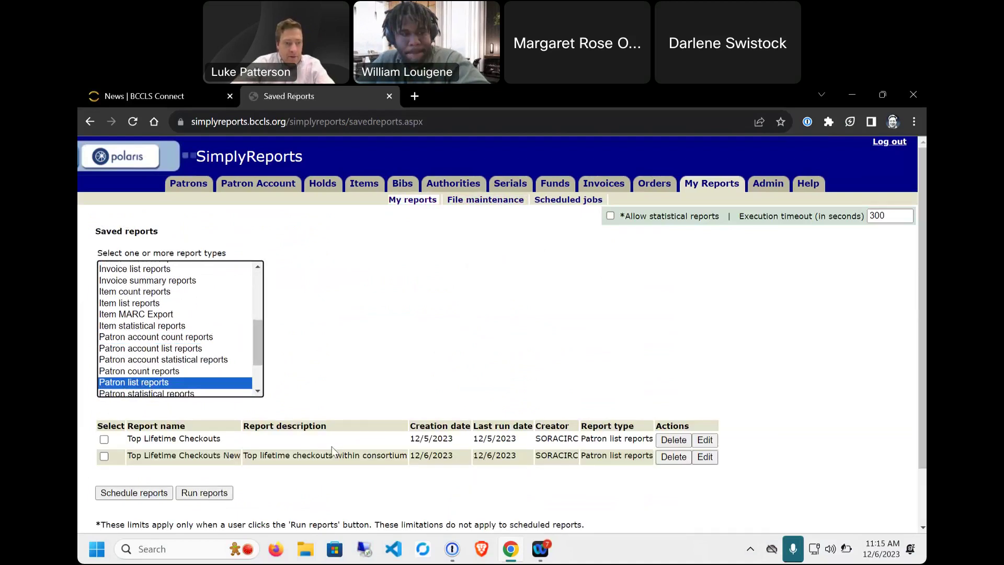
Step: Open Top Lifetime Checkouts New for editing and review its output and sort columns
left_click(104, 456)
left_click(703, 456)
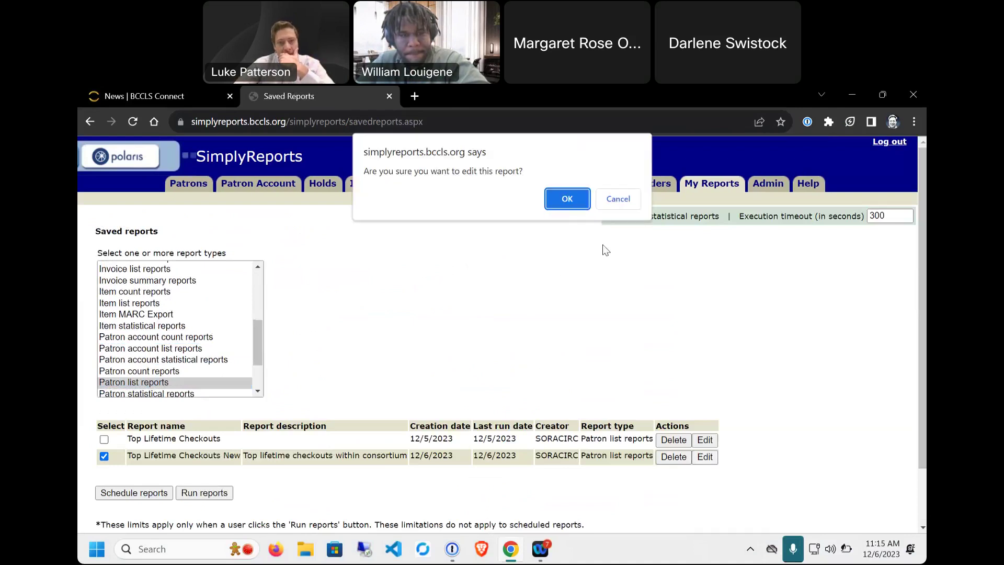
left_click(567, 199)
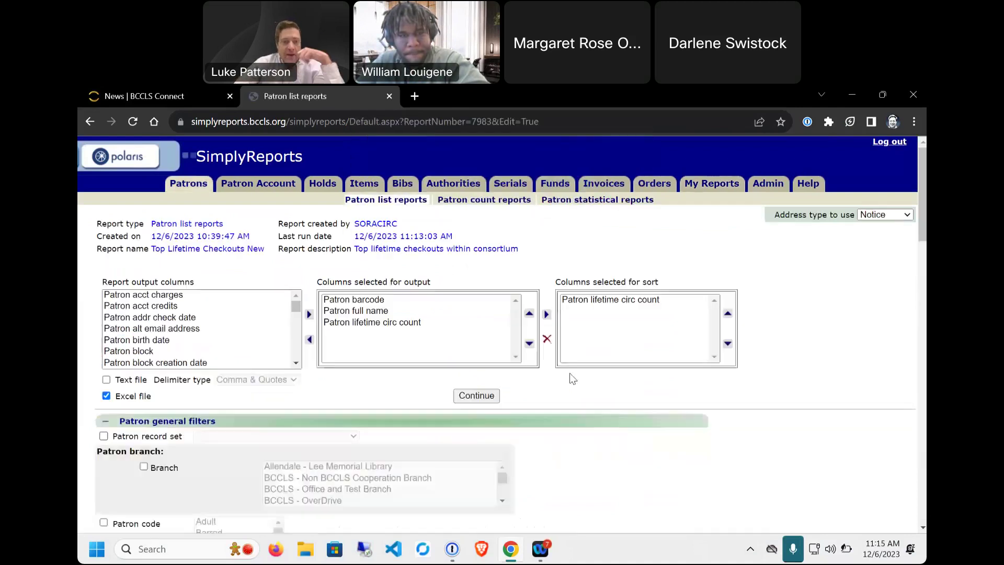
scroll(288, 310, "down", 3)
scroll(269, 484, "down", 3)
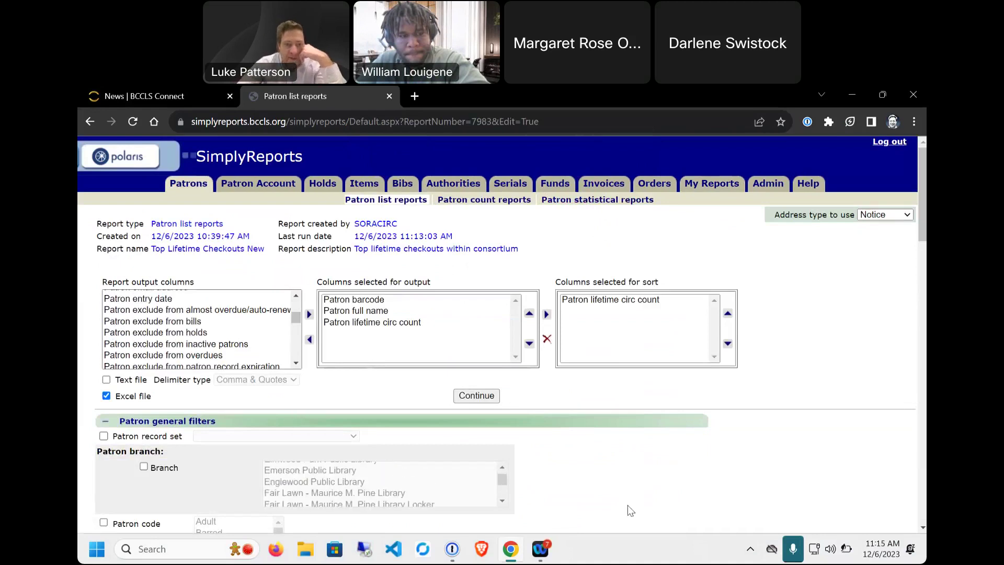
scroll(550, 384, "down", 15)
scroll(491, 447, "up", 4)
scroll(496, 426, "up", 12)
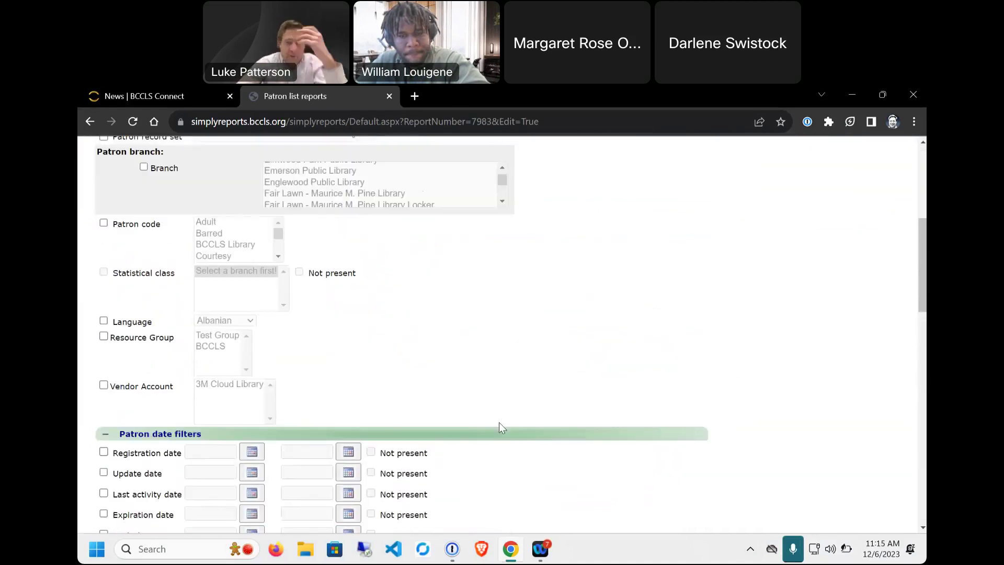
Step: Return to the Saved reports page and show the saved patron list reports
left_click(91, 122)
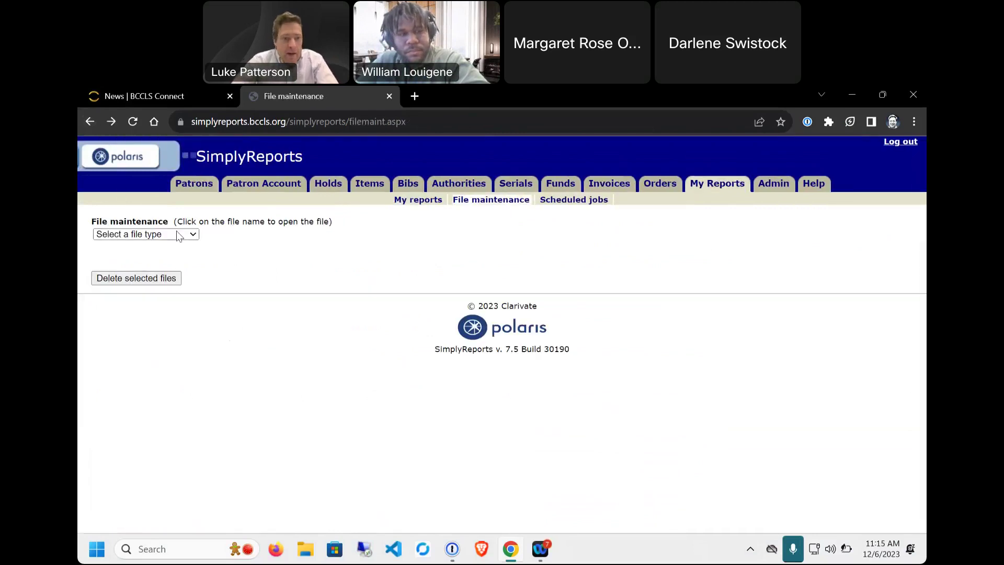
left_click(415, 201)
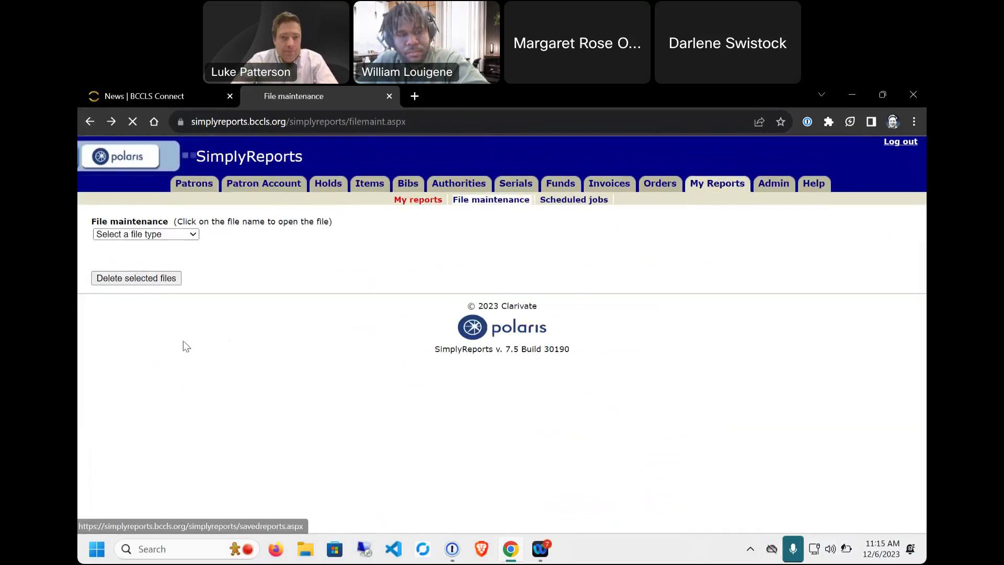
left_click(147, 357)
key("p")
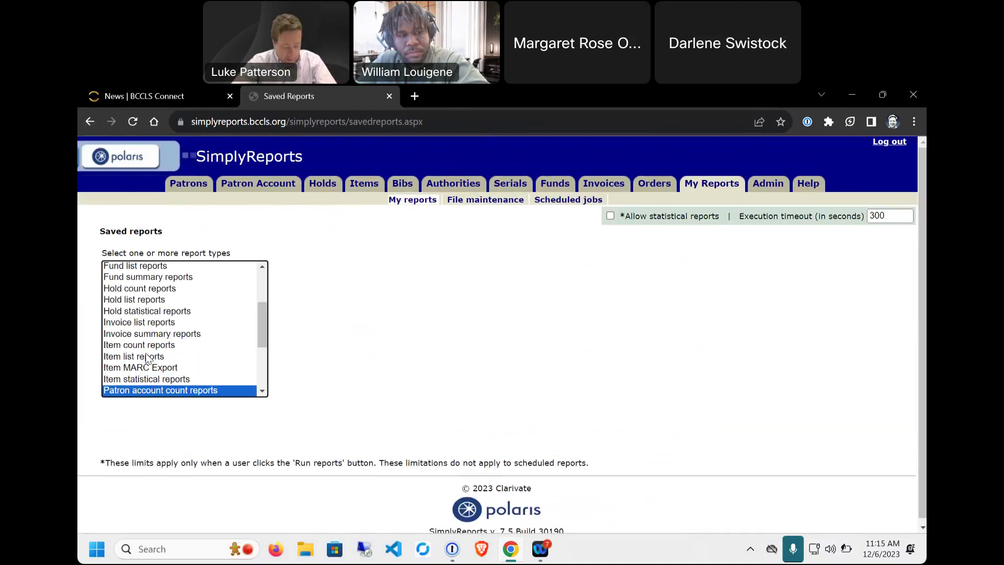
scroll(264, 395, "down", 2)
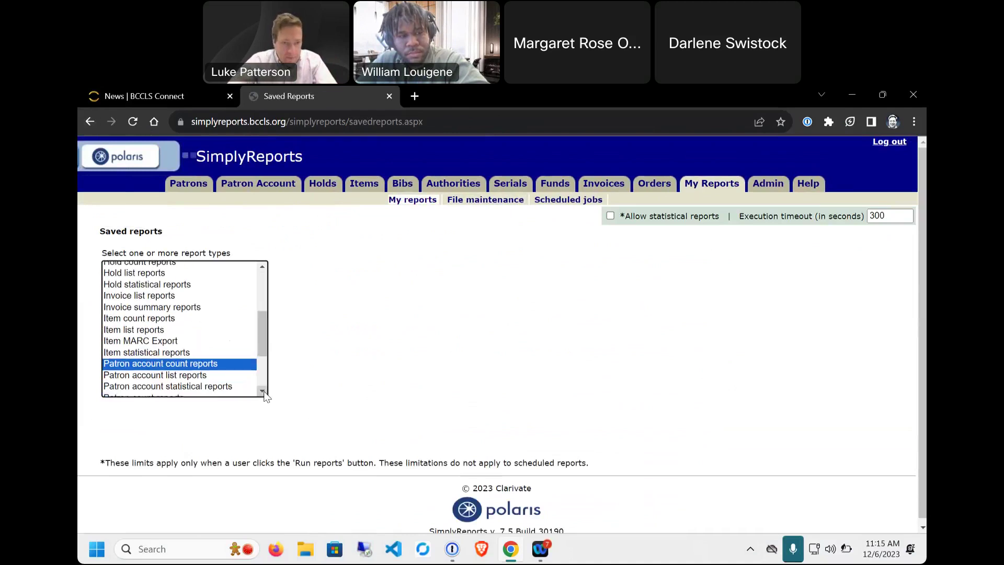
scroll(265, 396, "down", 1)
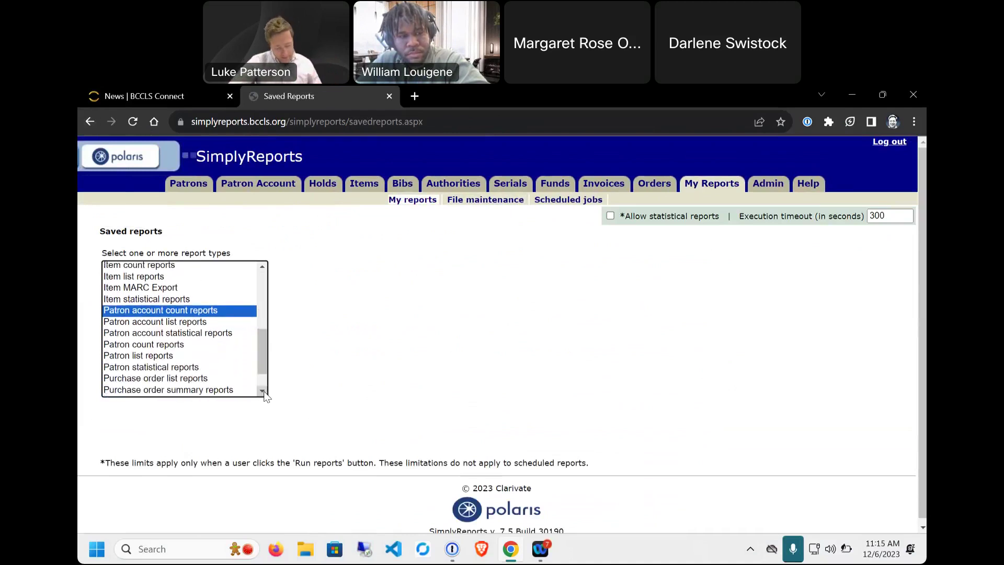
scroll(265, 395, "down", 1)
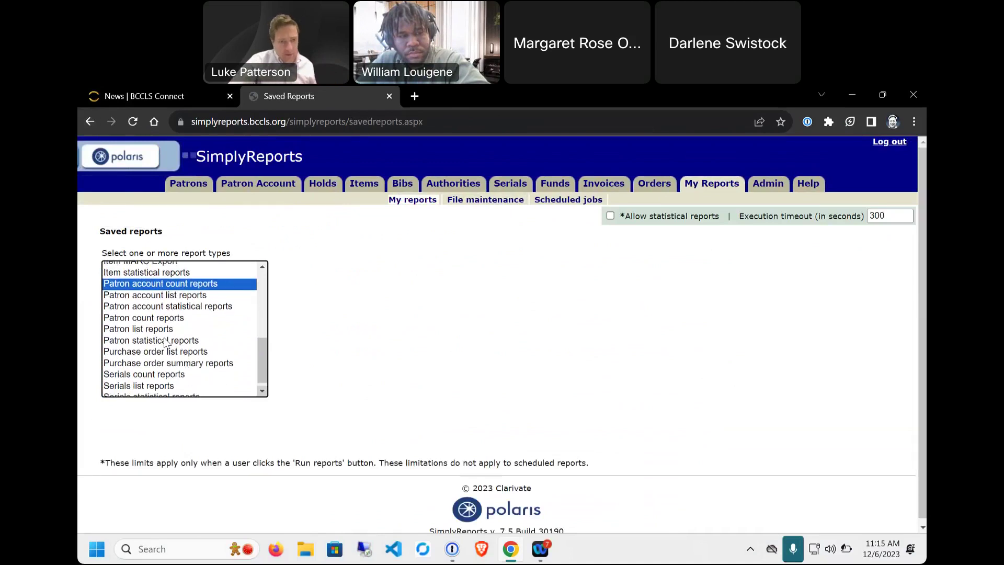
left_click(152, 329)
Step: Delete the saved reports Top Lifetime Checkouts and Top Lifetime Checkouts New
left_click(104, 455)
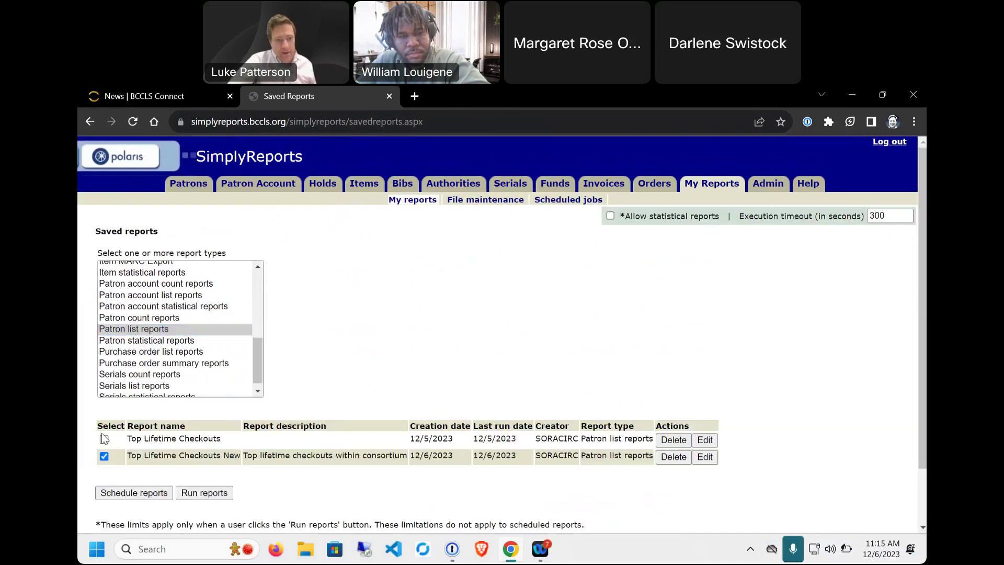
left_click(105, 440)
left_click(675, 442)
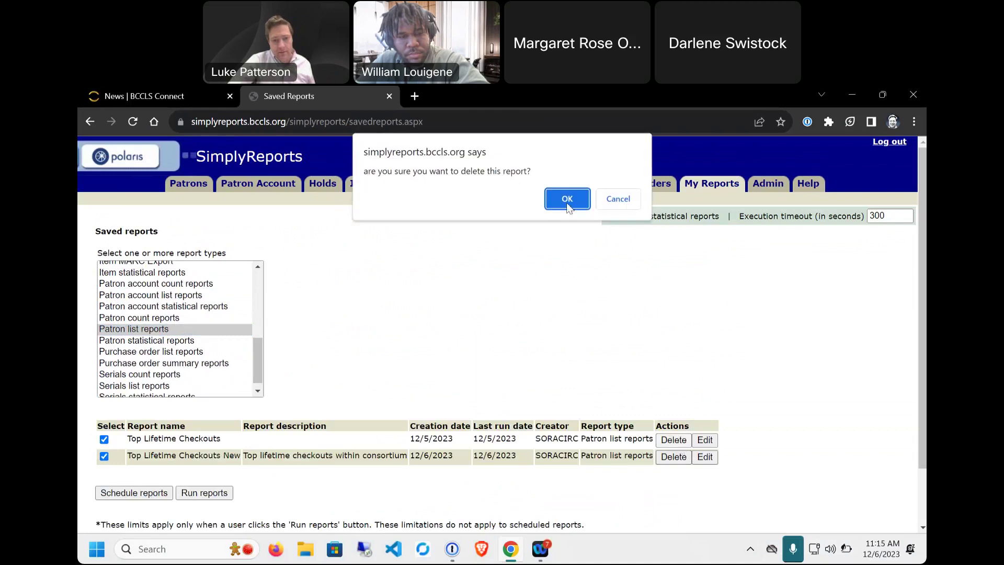
left_click(565, 198)
left_click(675, 443)
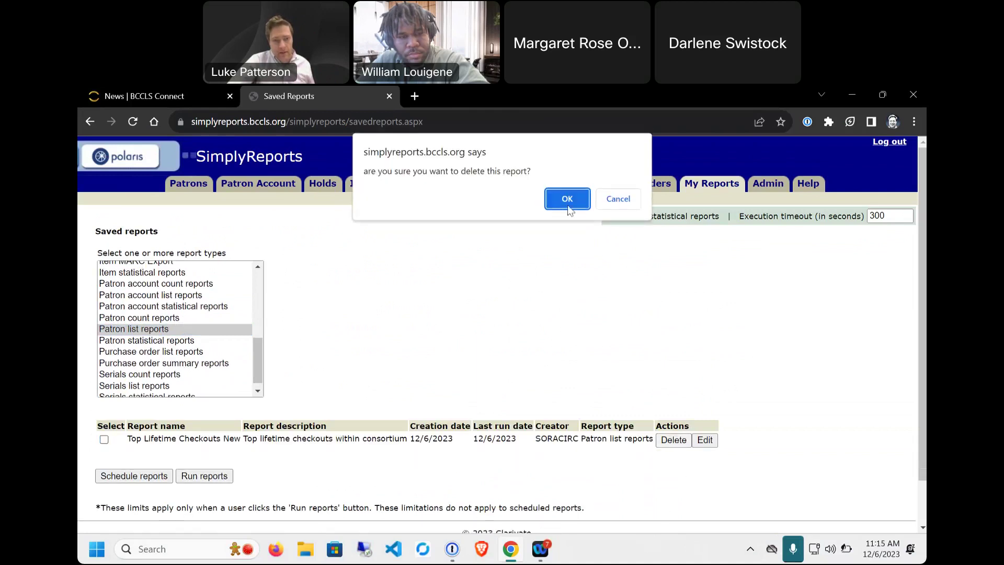
left_click(566, 200)
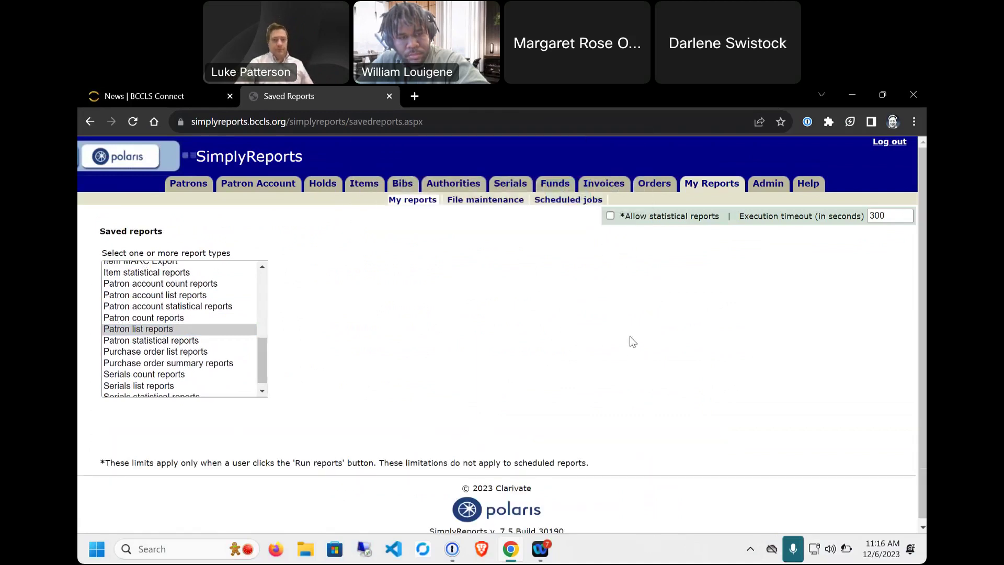